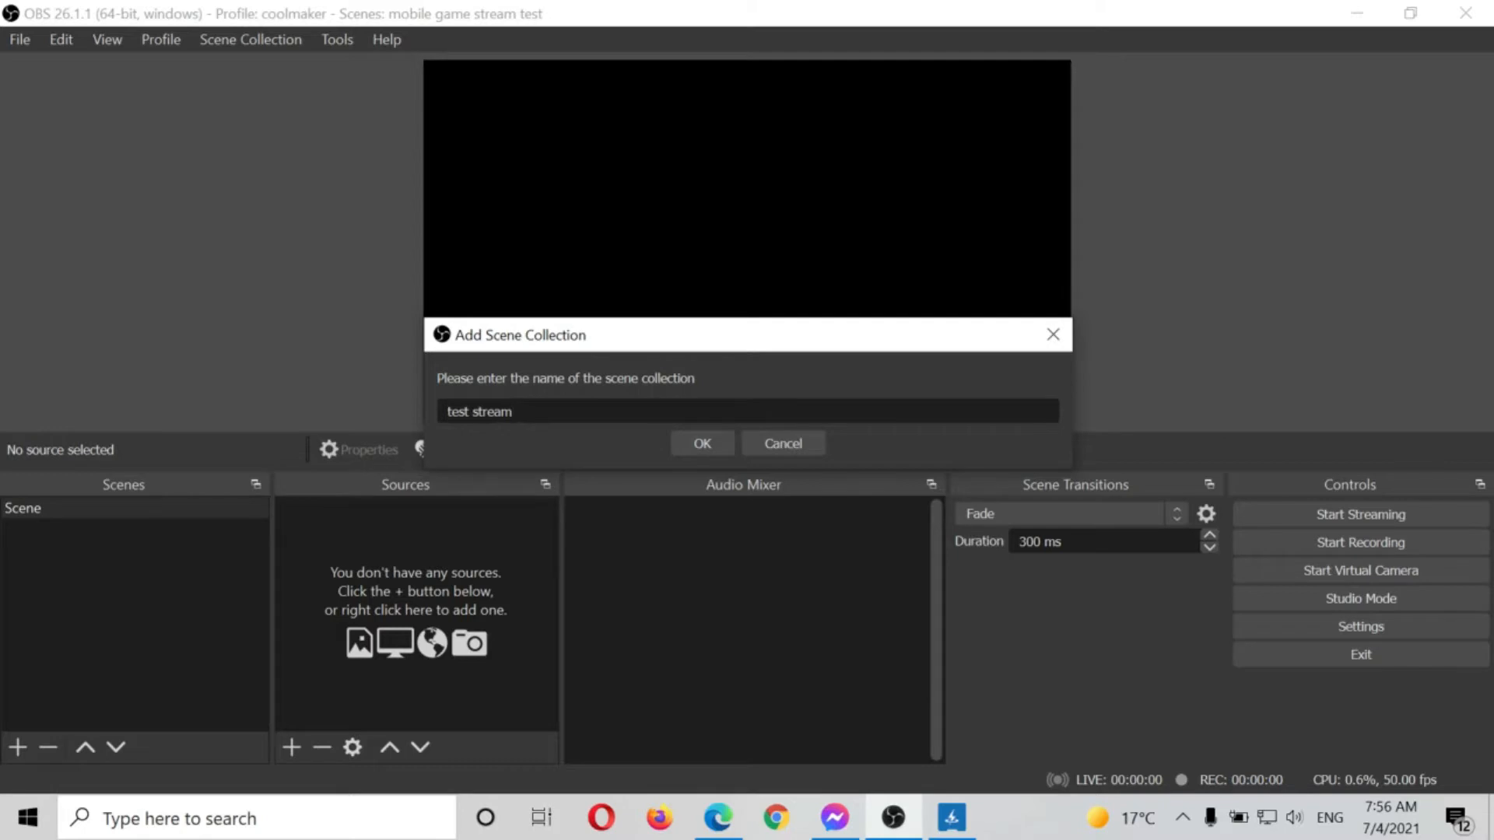
- Create the scene collection "test stream" and add a scene named "intro" to it
{"action": "left_click", "coordinate": [686, 441]}
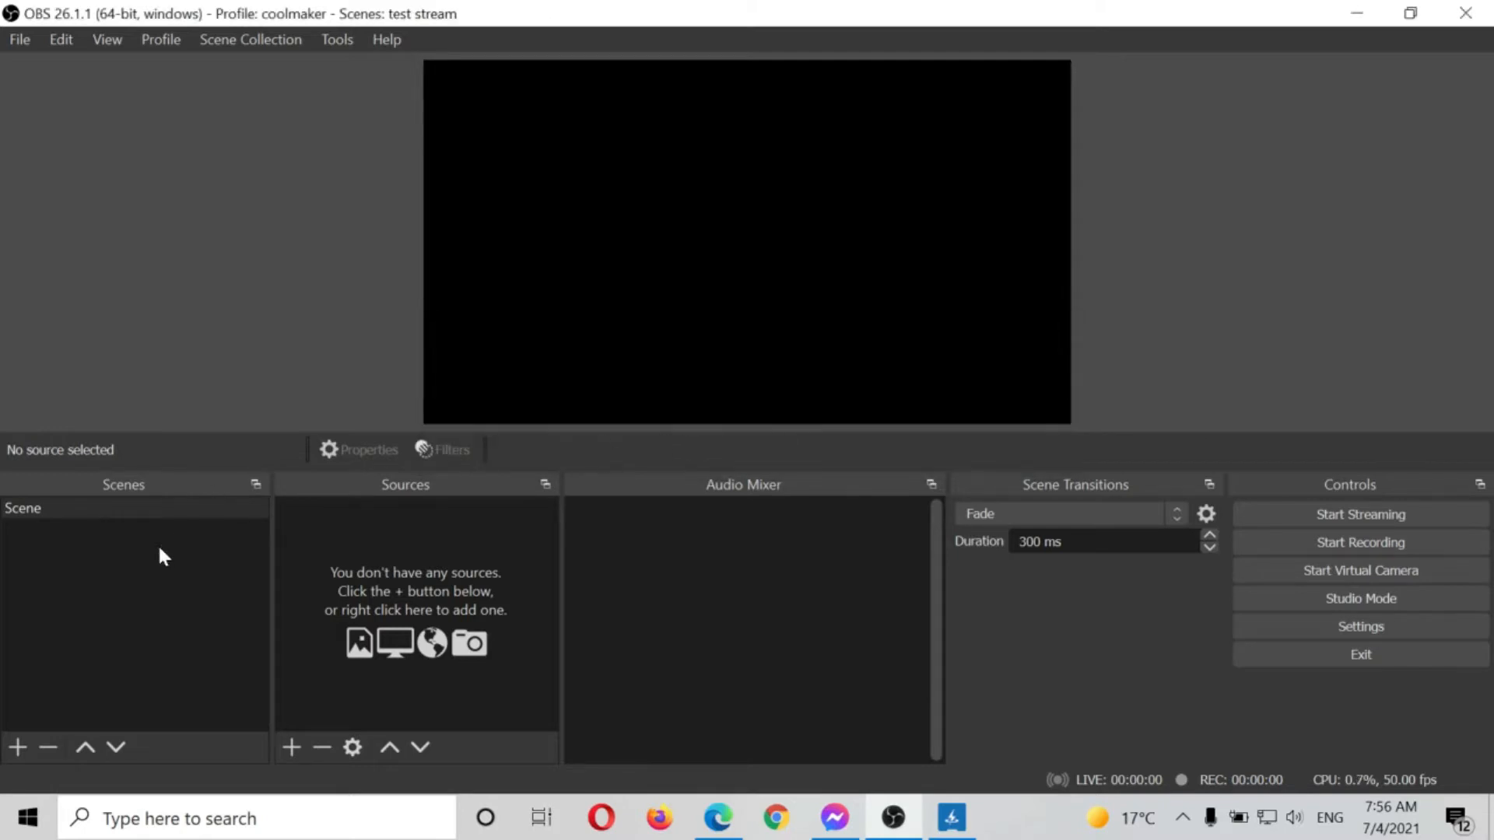
{"action": "left_click_drag", "start_coordinate": [38, 409], "coordinate": [181, 619]}
{"action": "right_click", "coordinate": [132, 566]}
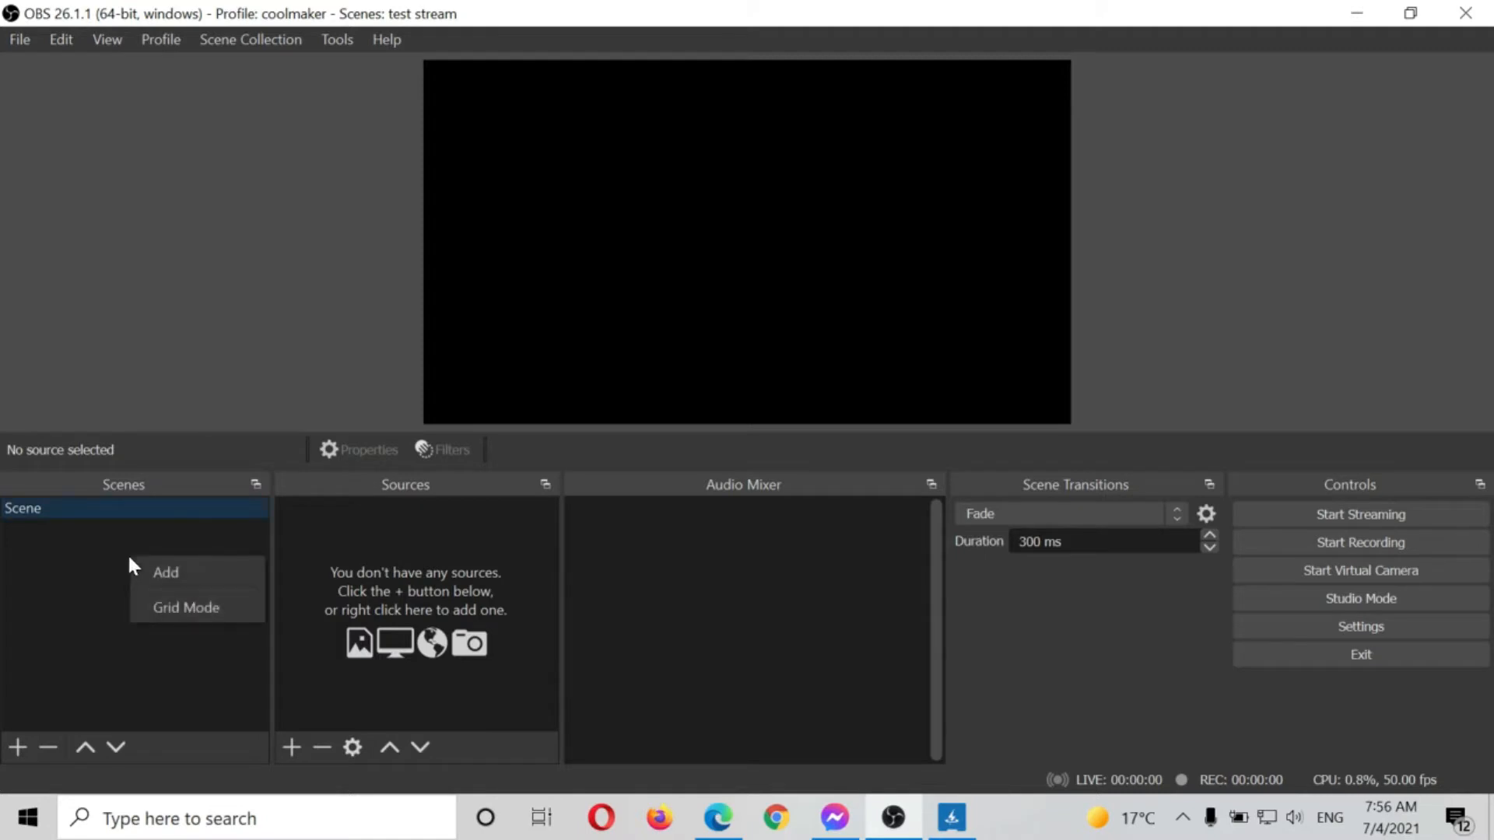
{"action": "left_click", "coordinate": [156, 572]}
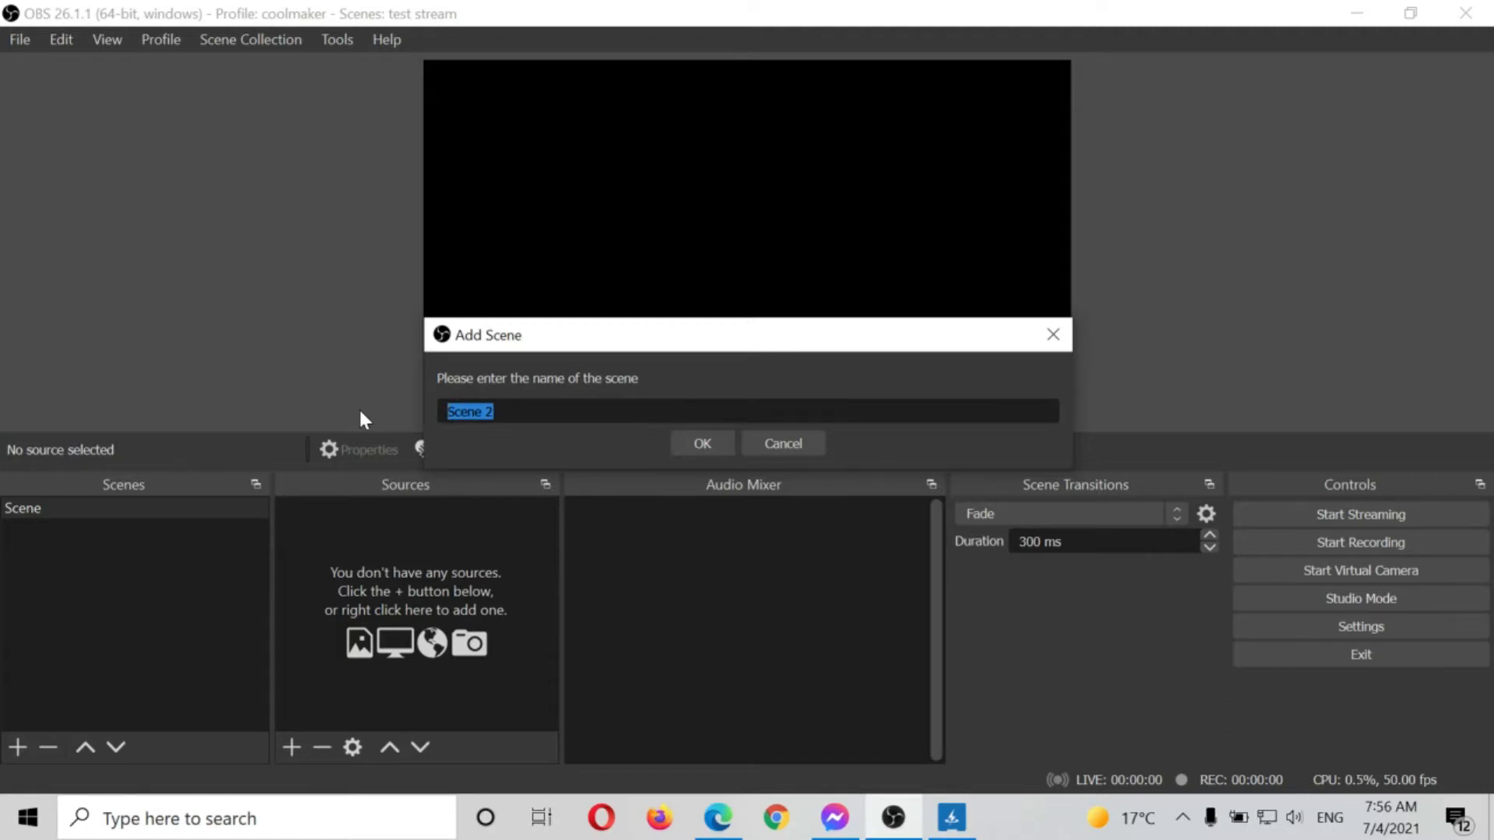
{"action": "type", "text": "intro"}
{"action": "left_click", "coordinate": [697, 443]}
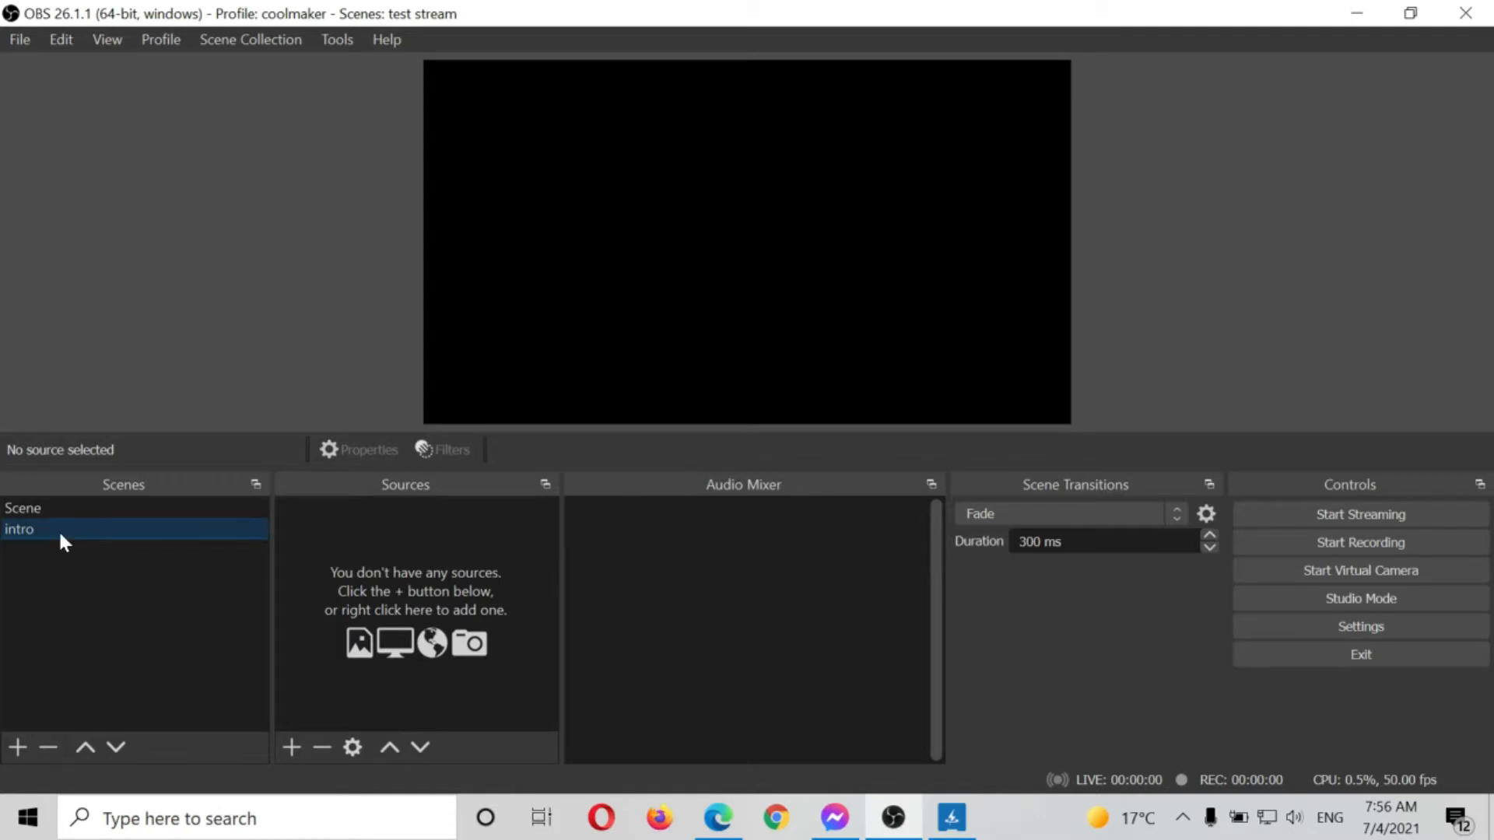
- Add a scene named "main game stream" to the scene list
{"action": "right_click", "coordinate": [68, 581]}
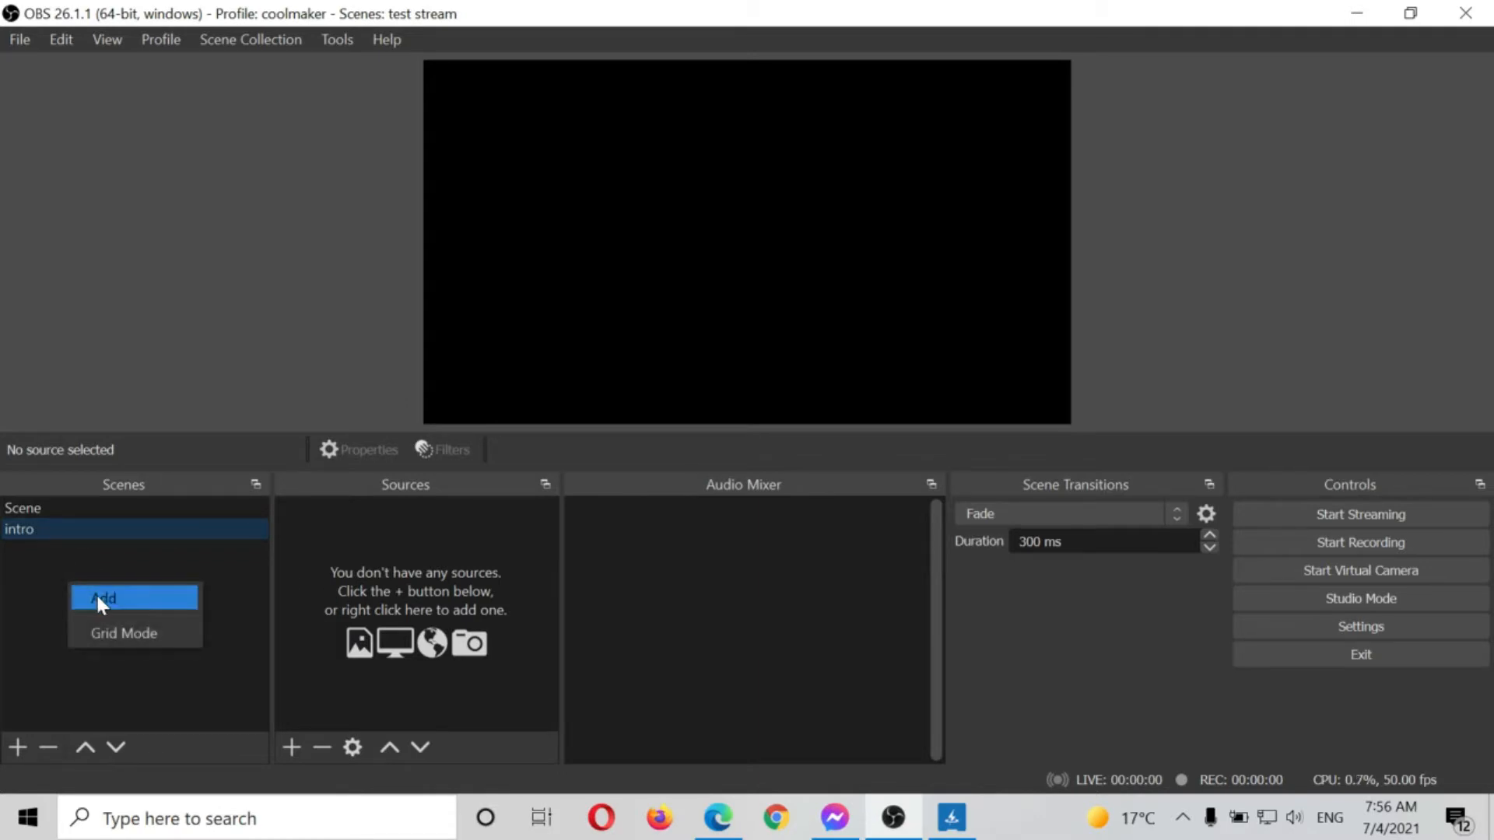
{"action": "left_click", "coordinate": [77, 532]}
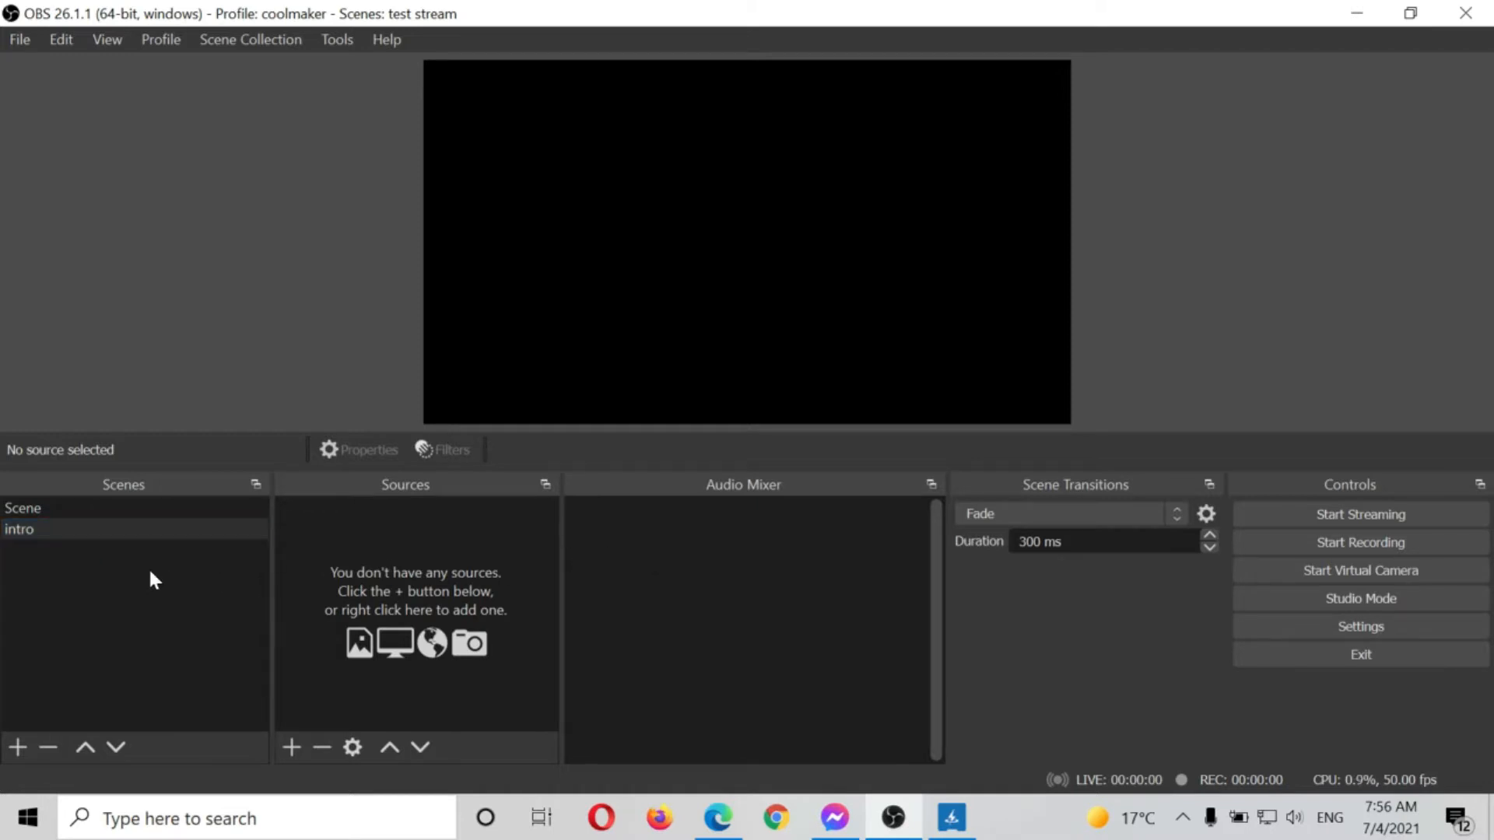
{"action": "left_click", "coordinate": [78, 531]}
{"action": "right_click", "coordinate": [81, 563]}
{"action": "left_click", "coordinate": [109, 576]}
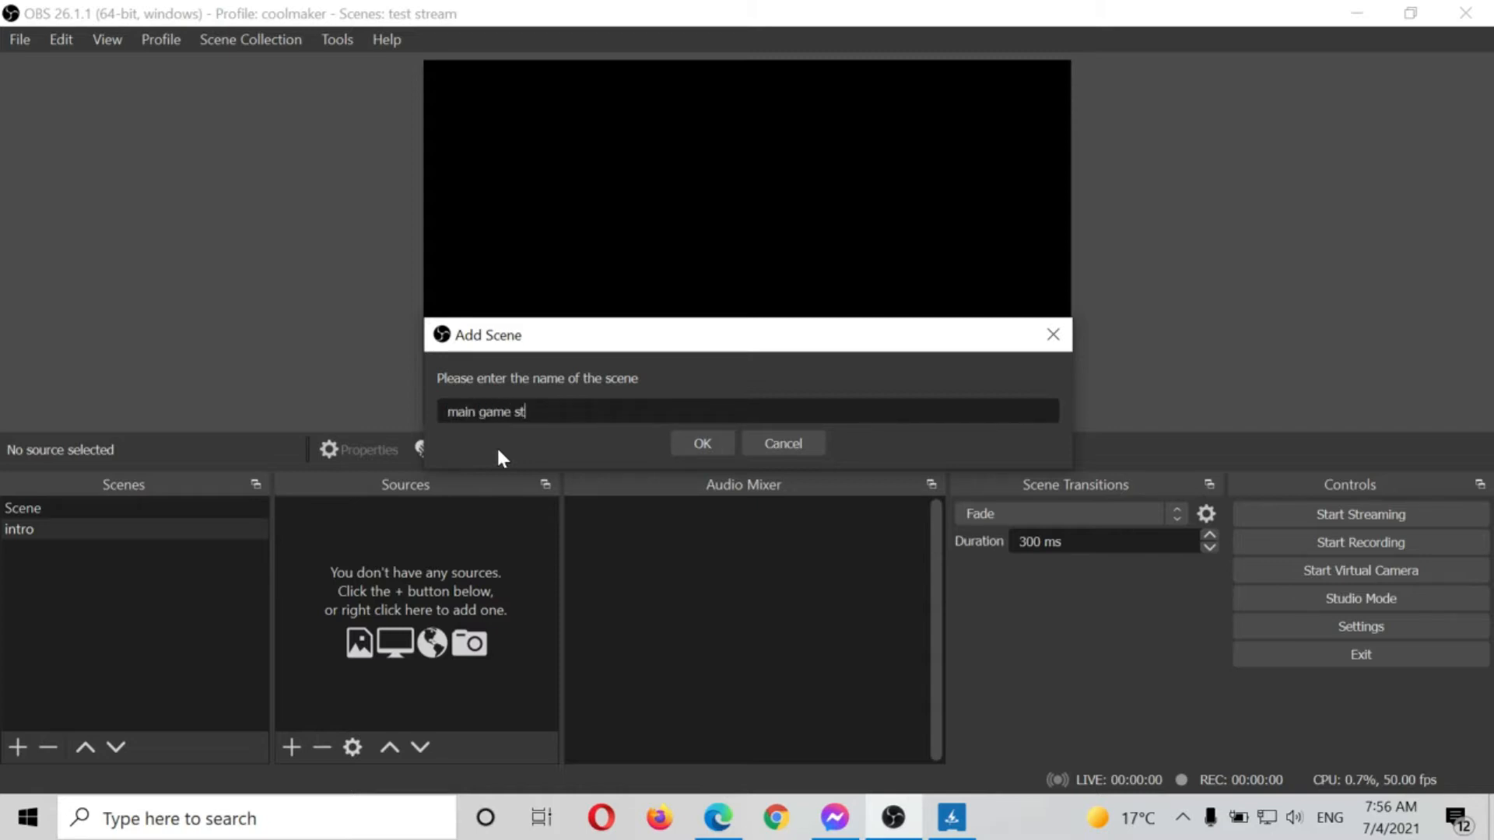
{"action": "type", "text": "eam"}
{"action": "key", "text": "Return"}
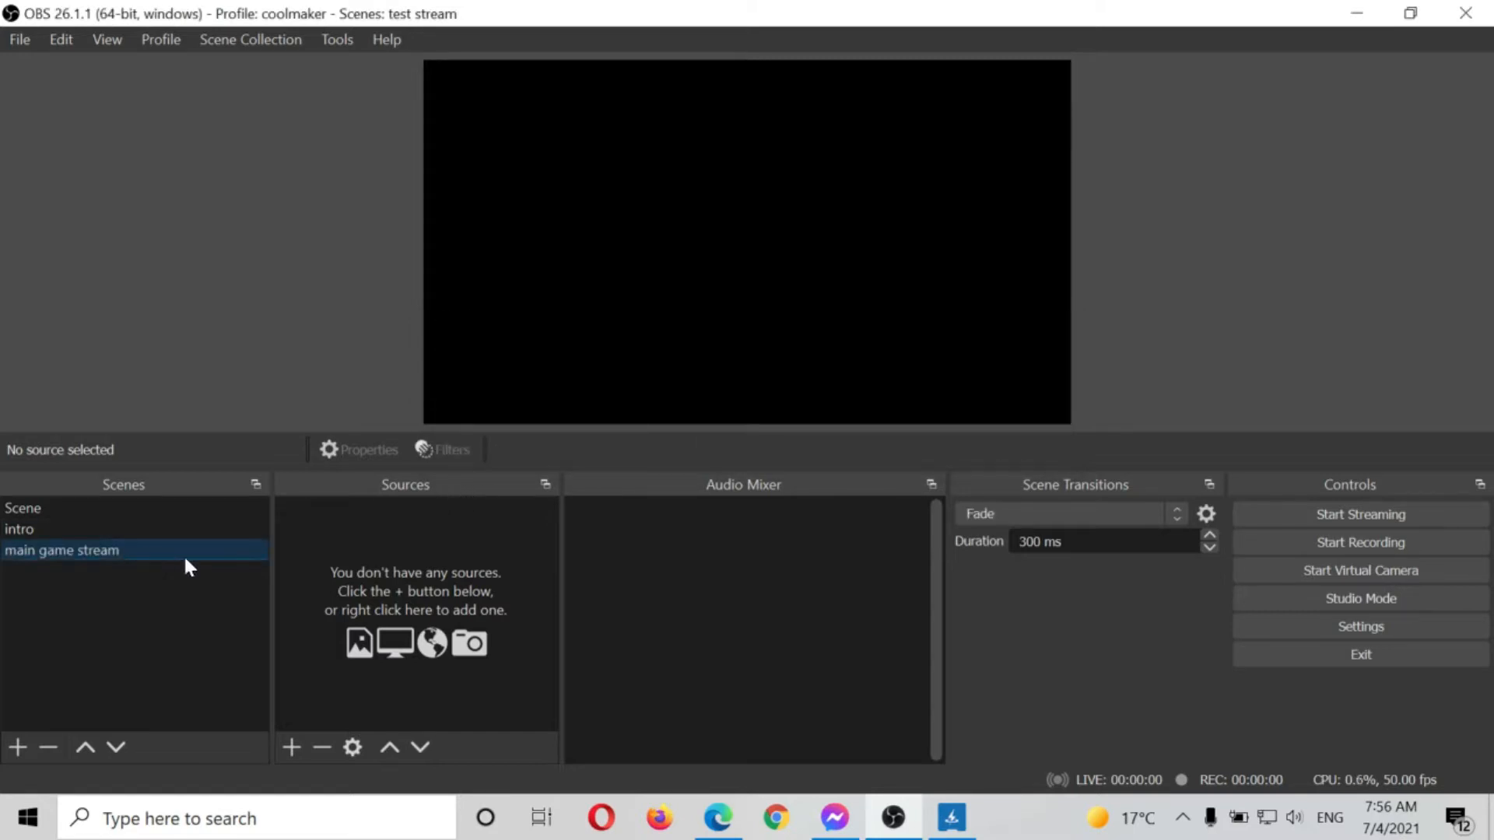
- Add a scene named "break" below the main game stream scene
{"action": "right_click", "coordinate": [349, 536]}
{"action": "left_click", "coordinate": [196, 541]}
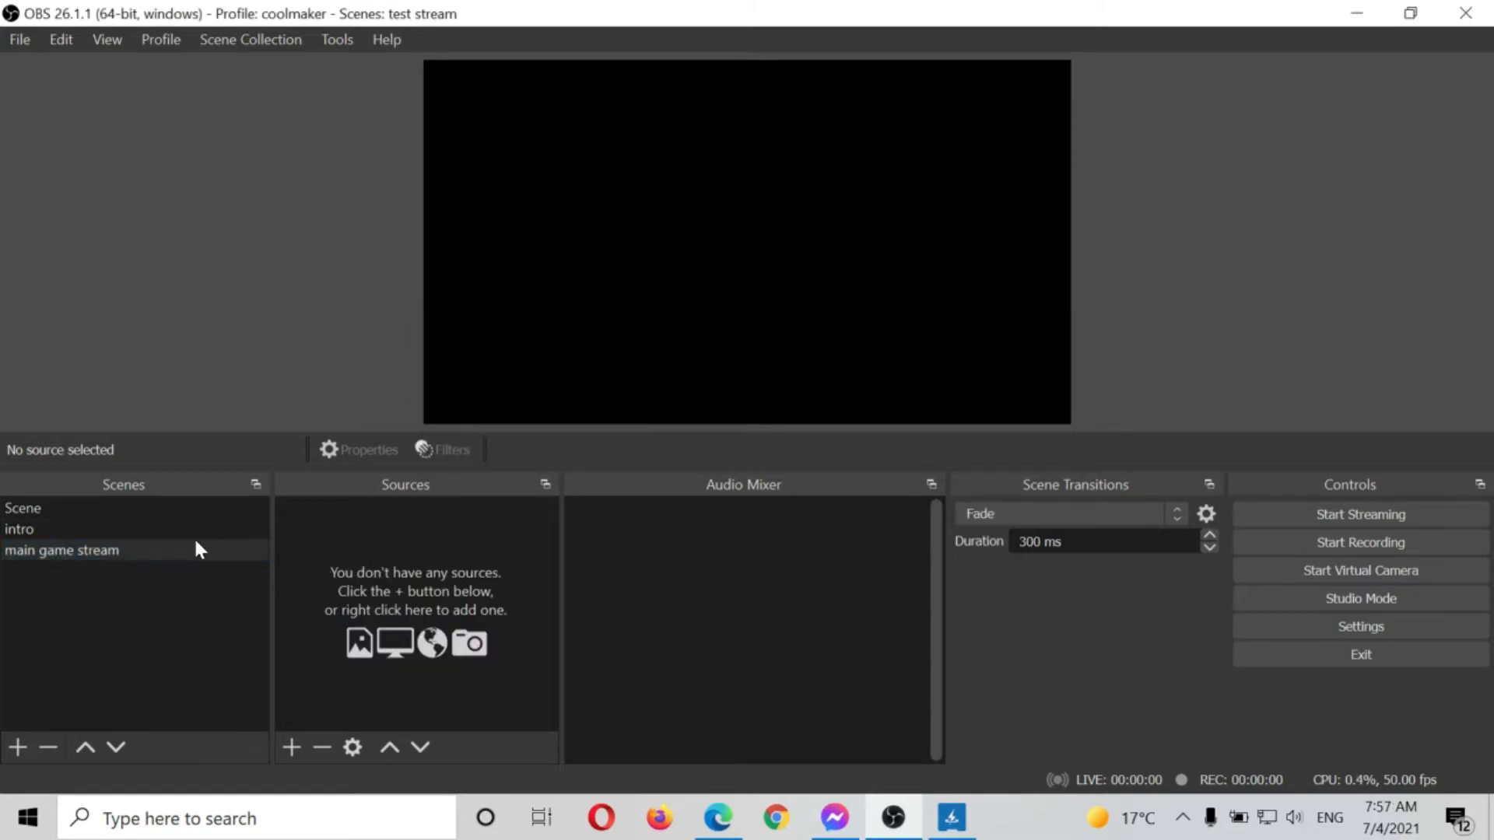
{"action": "left_click", "coordinate": [39, 547]}
{"action": "left_click", "coordinate": [29, 528]}
{"action": "left_click", "coordinate": [41, 551]}
{"action": "right_click", "coordinate": [39, 575]}
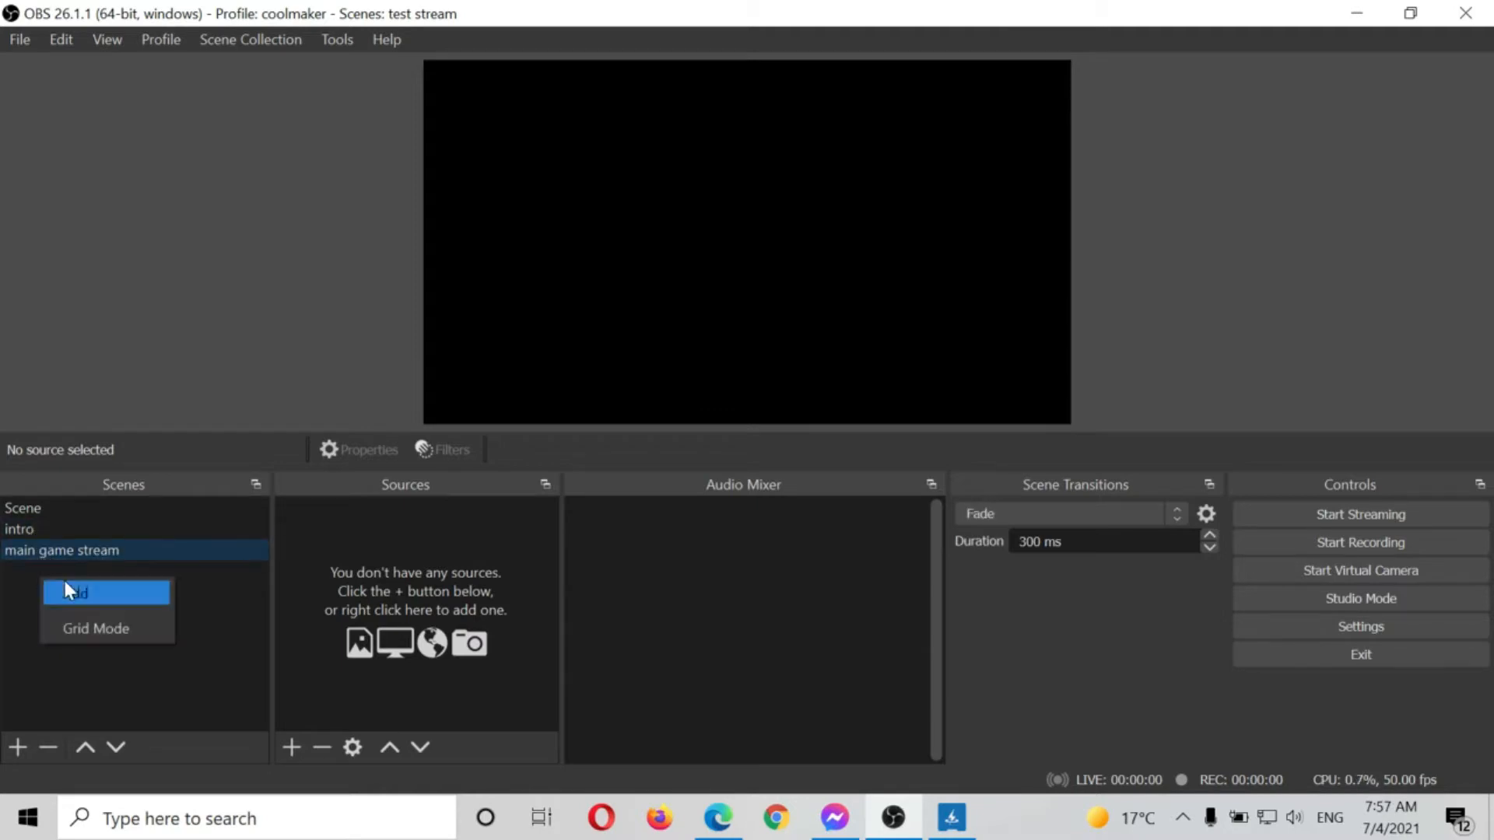
{"action": "left_click", "coordinate": [75, 592]}
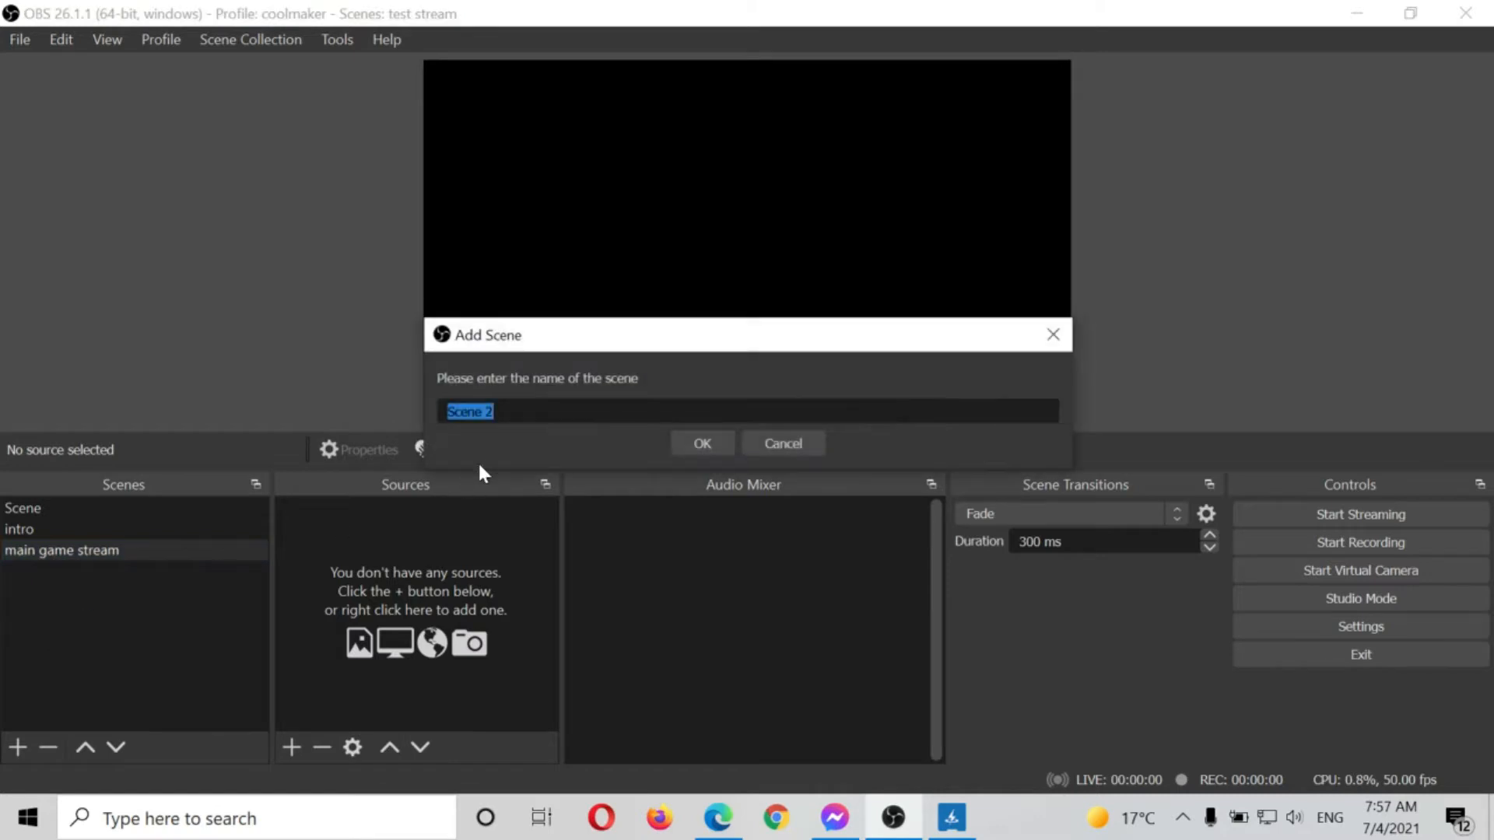
{"action": "type", "text": "b"}
{"action": "key", "text": "Return"}
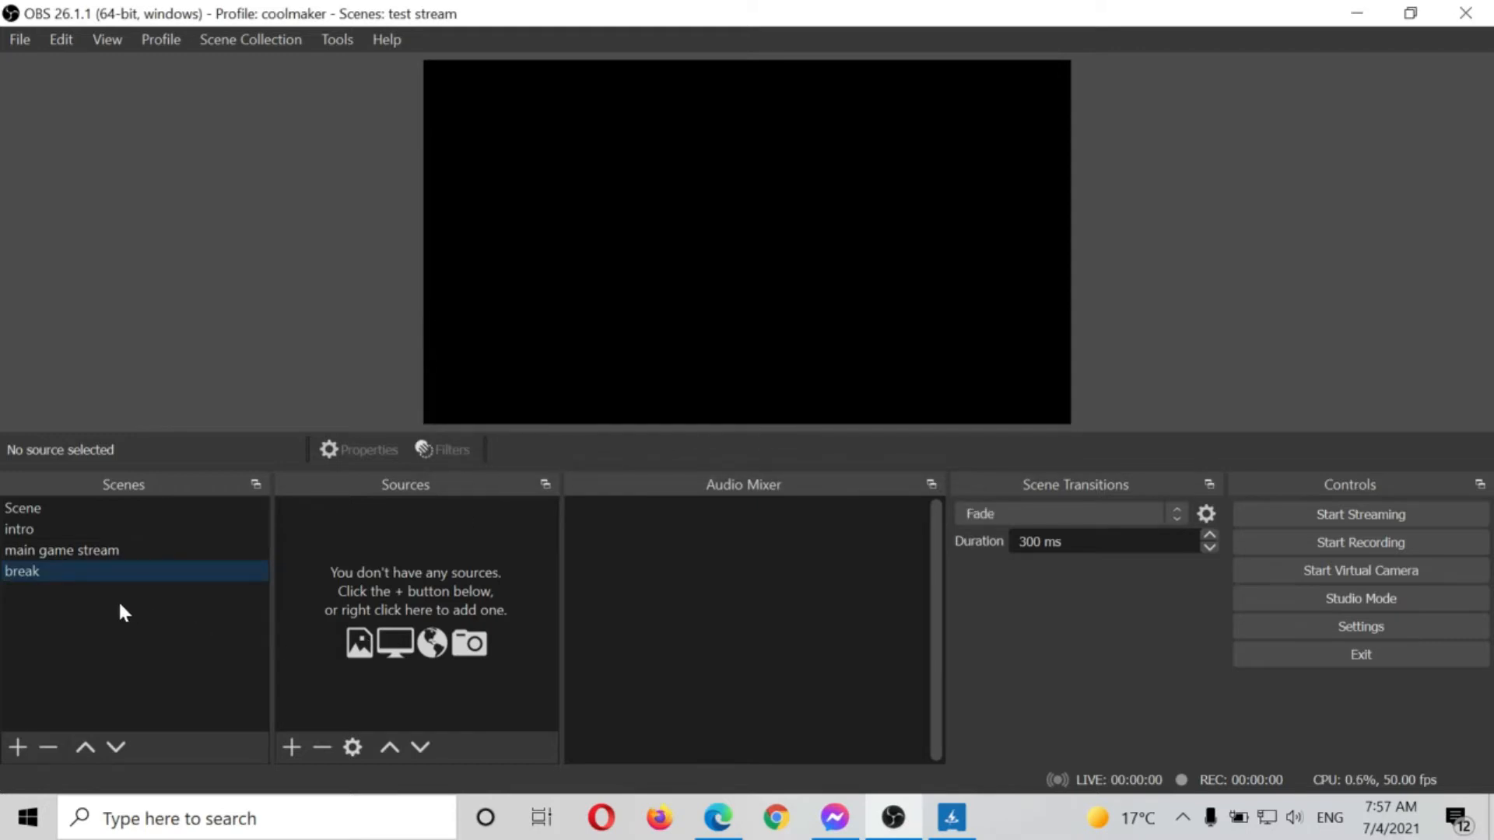
- Add a scene named "ending" after the break scene
{"action": "right_click", "coordinate": [120, 606]}
{"action": "left_click", "coordinate": [133, 612]}
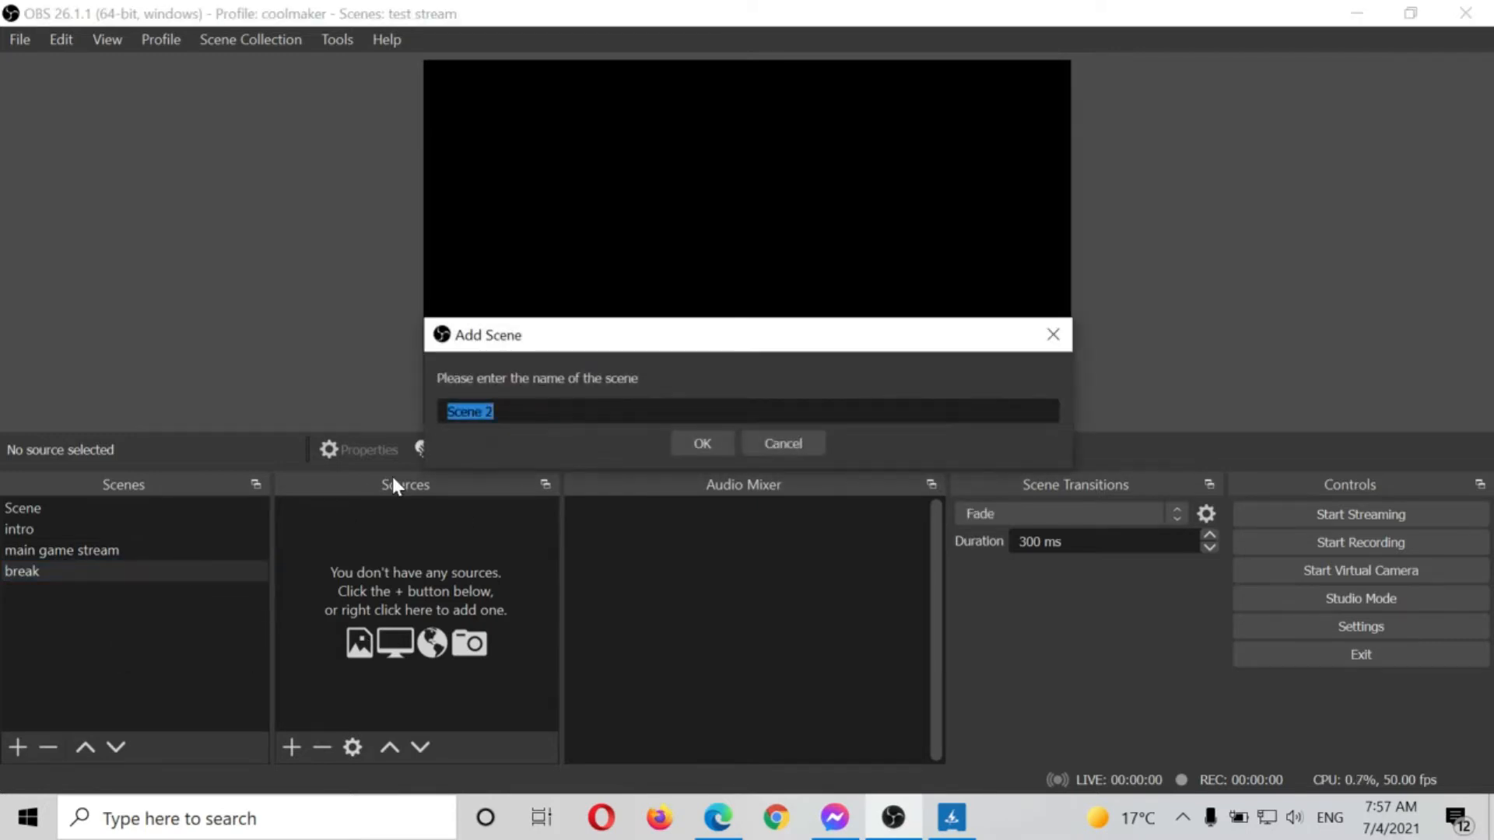
{"action": "type", "text": "ending"}
{"action": "key", "text": "Return"}
{"action": "left_click", "coordinate": [66, 571]}
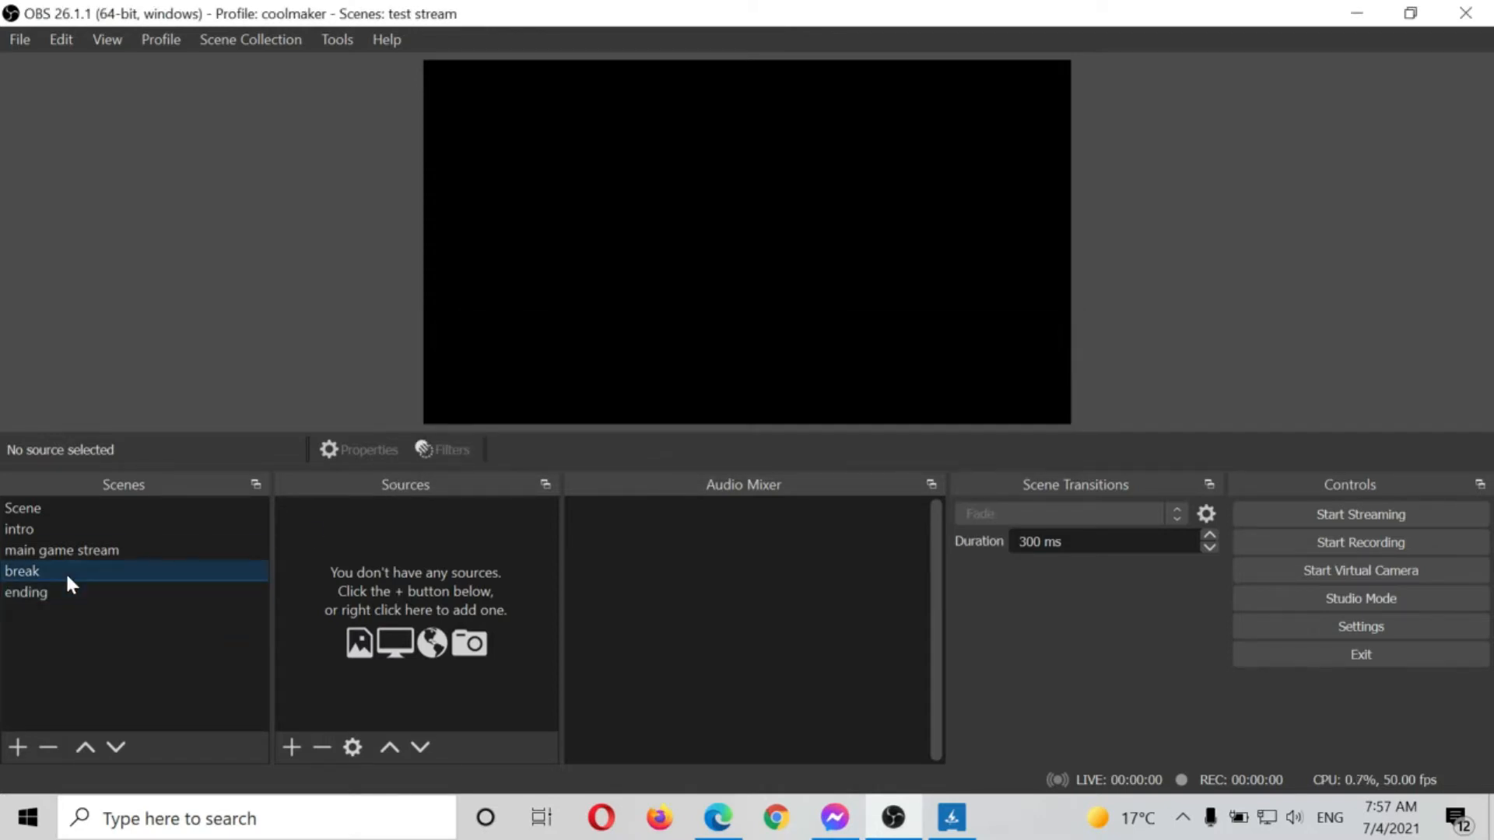
{"action": "left_click", "coordinate": [39, 525]}
{"action": "left_click", "coordinate": [65, 552]}
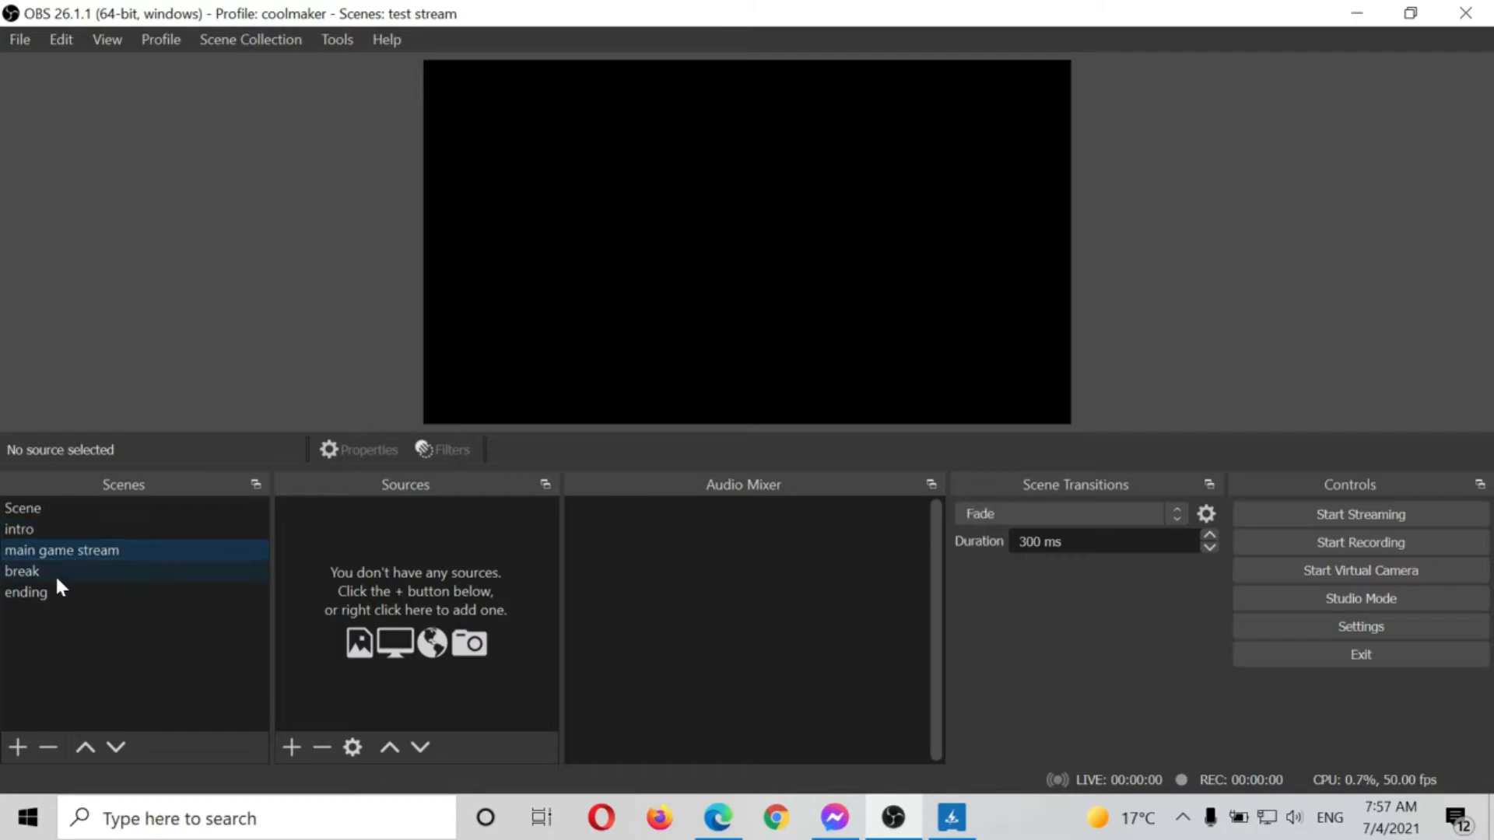
{"action": "left_click", "coordinate": [55, 573]}
{"action": "left_click", "coordinate": [45, 594]}
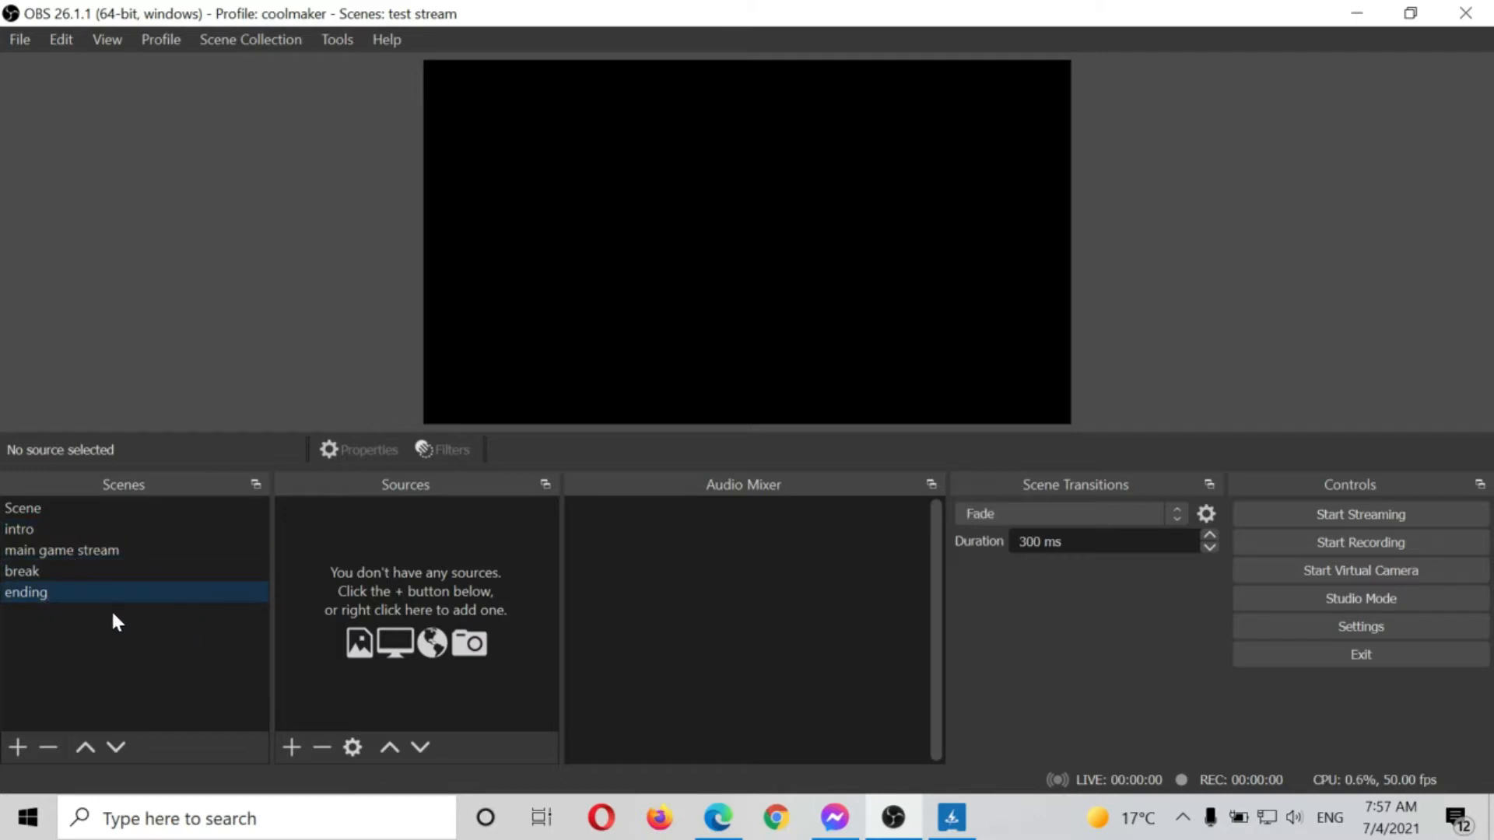
- Create a new media source in the intro scene, keeping the default name "Media Source"
{"action": "left_click", "coordinate": [9, 529]}
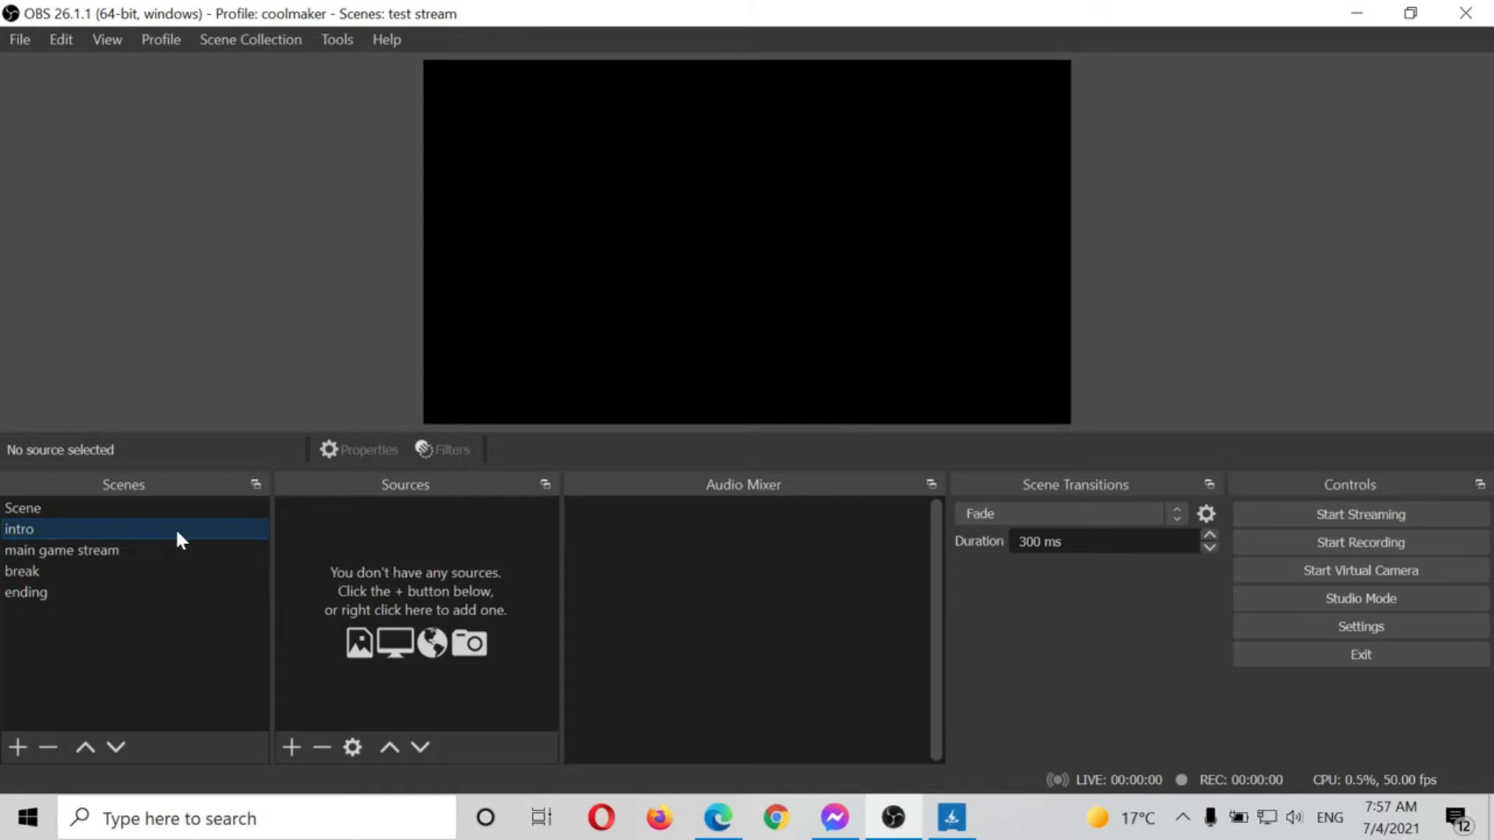
{"action": "right_click", "coordinate": [325, 530]}
{"action": "mouse_move", "coordinate": [381, 542]}
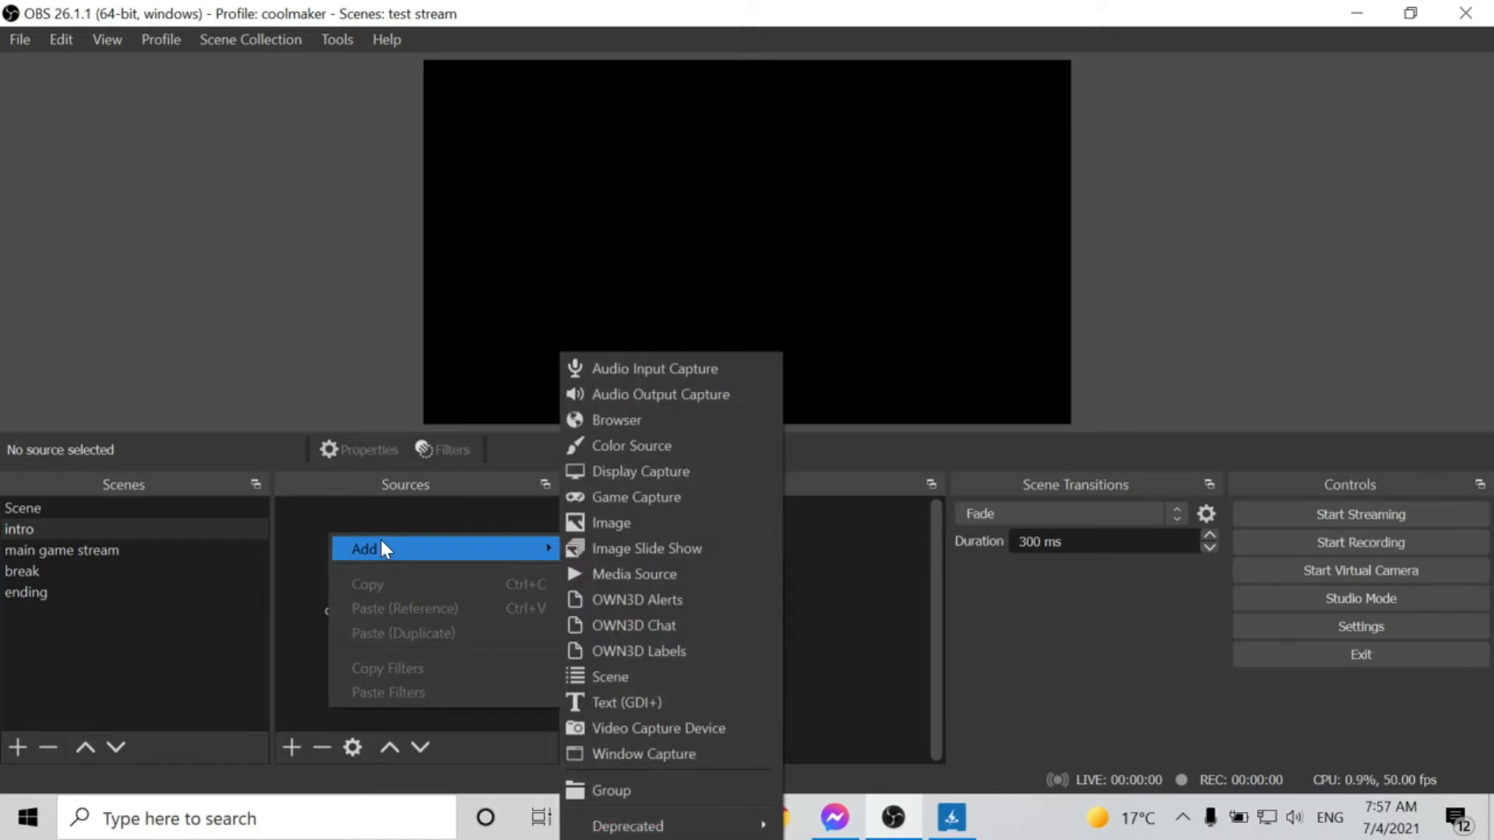
{"action": "left_click", "coordinate": [360, 506]}
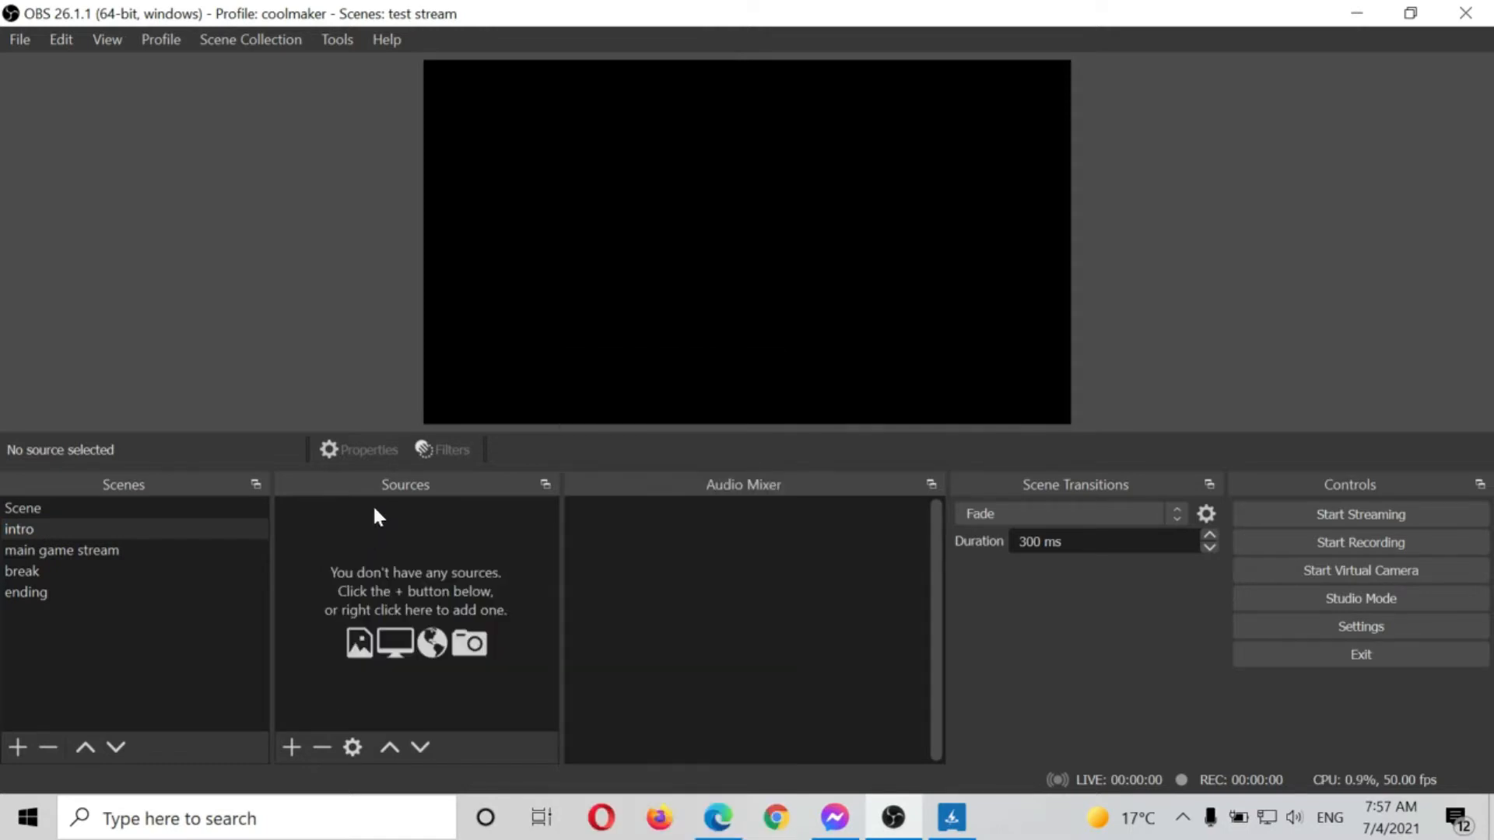
{"action": "right_click", "coordinate": [411, 550]}
{"action": "mouse_move", "coordinate": [443, 565]}
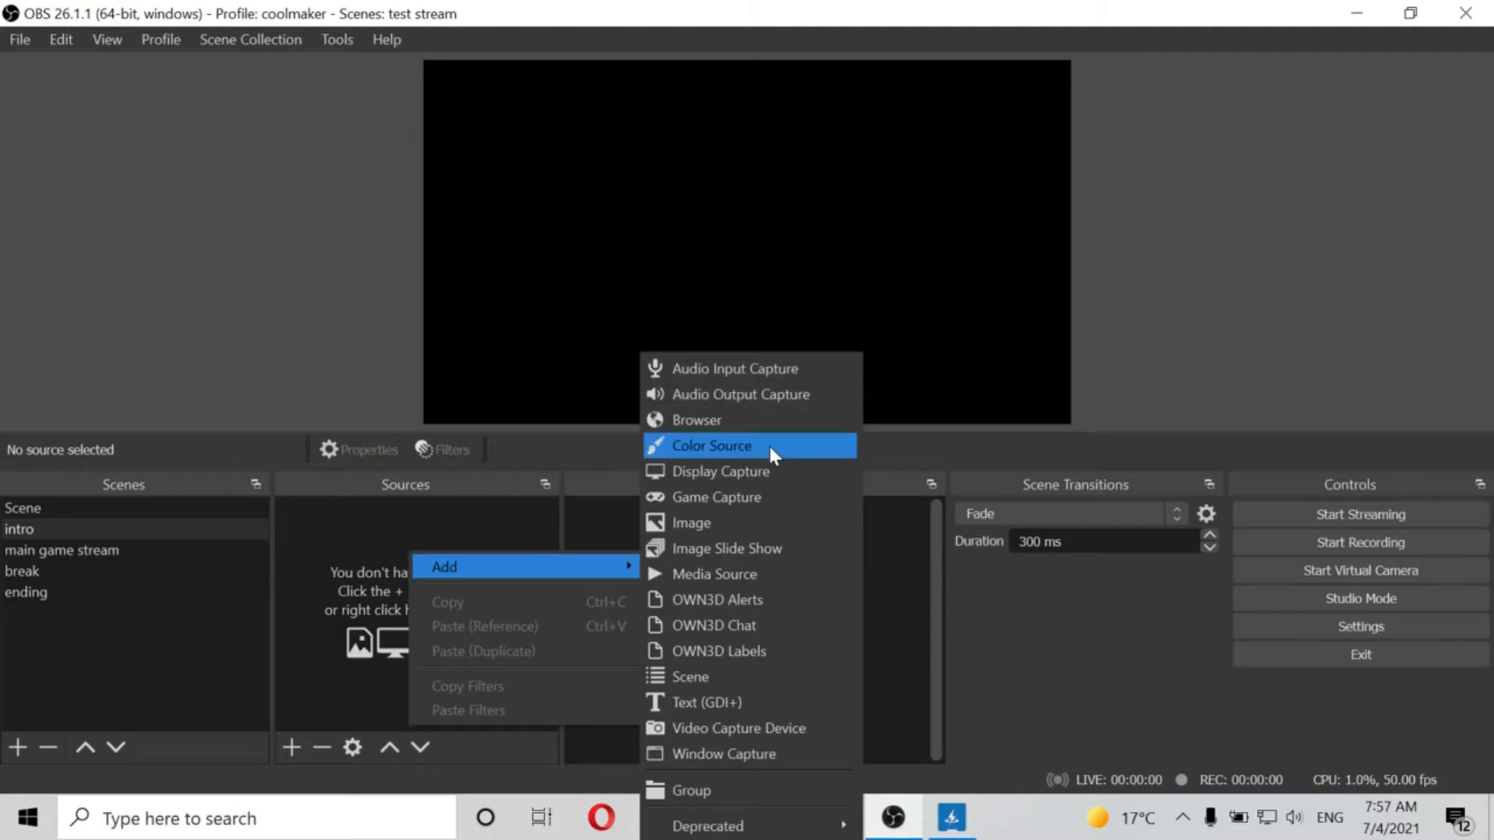
{"action": "left_click", "coordinate": [734, 578]}
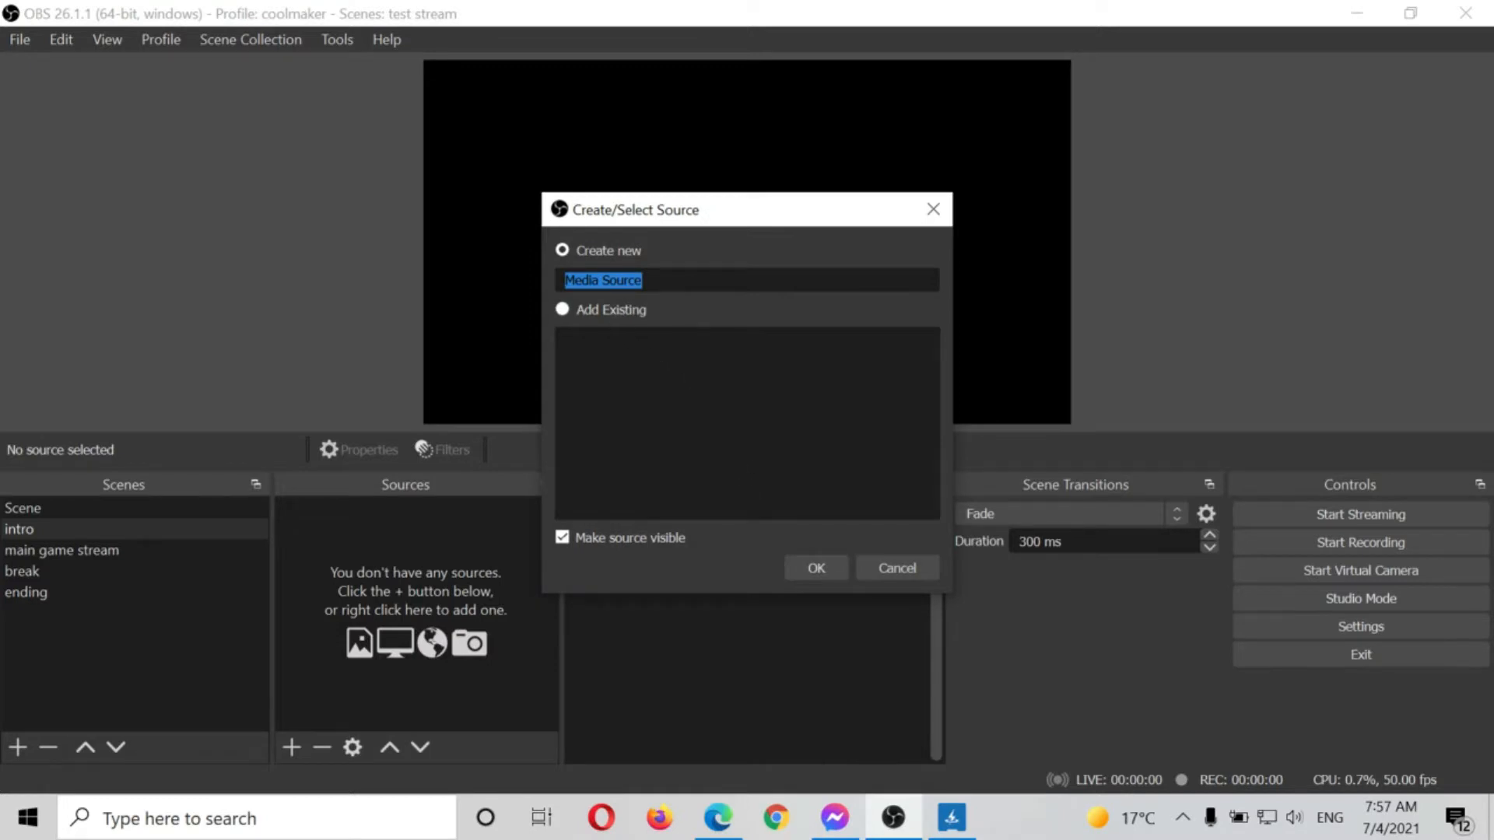
{"action": "left_click", "coordinate": [819, 566]}
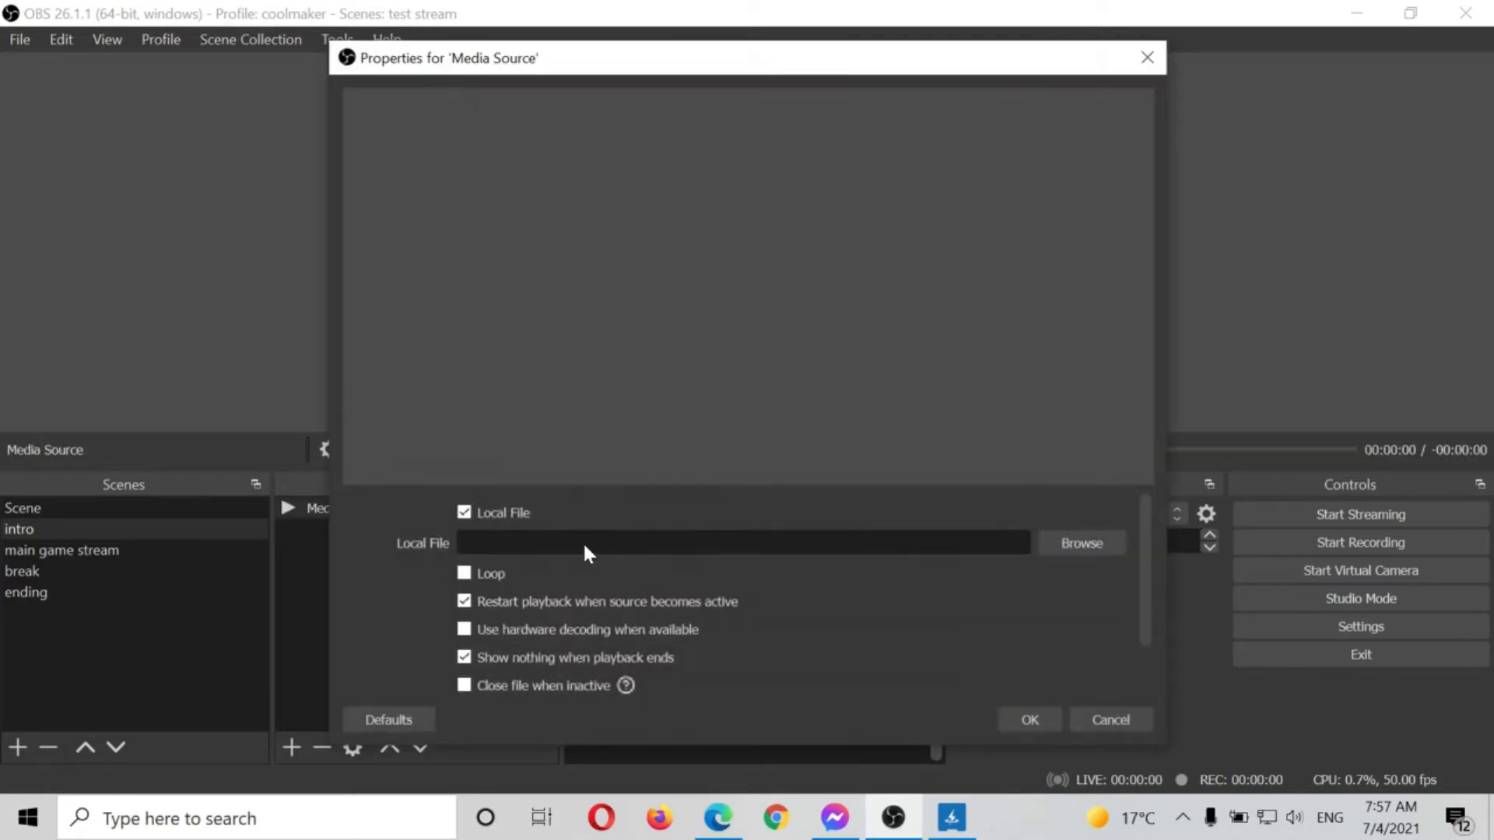
- Browse for the media source's local file in the Desktop folder "My ad vid for live"
{"action": "left_click", "coordinate": [1071, 543]}
{"action": "left_click", "coordinate": [411, 310]}
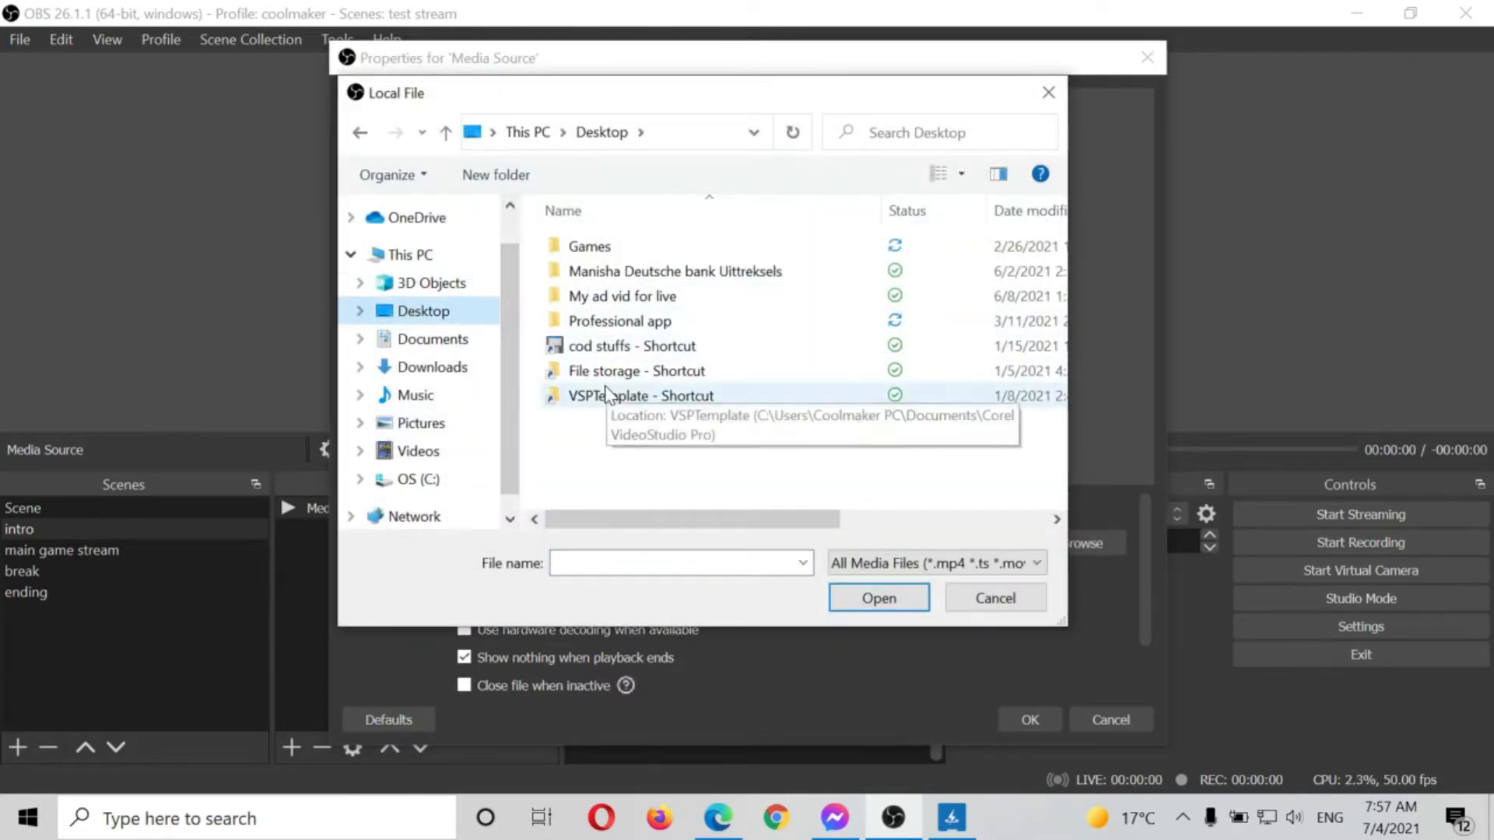
{"action": "left_click", "coordinate": [606, 302]}
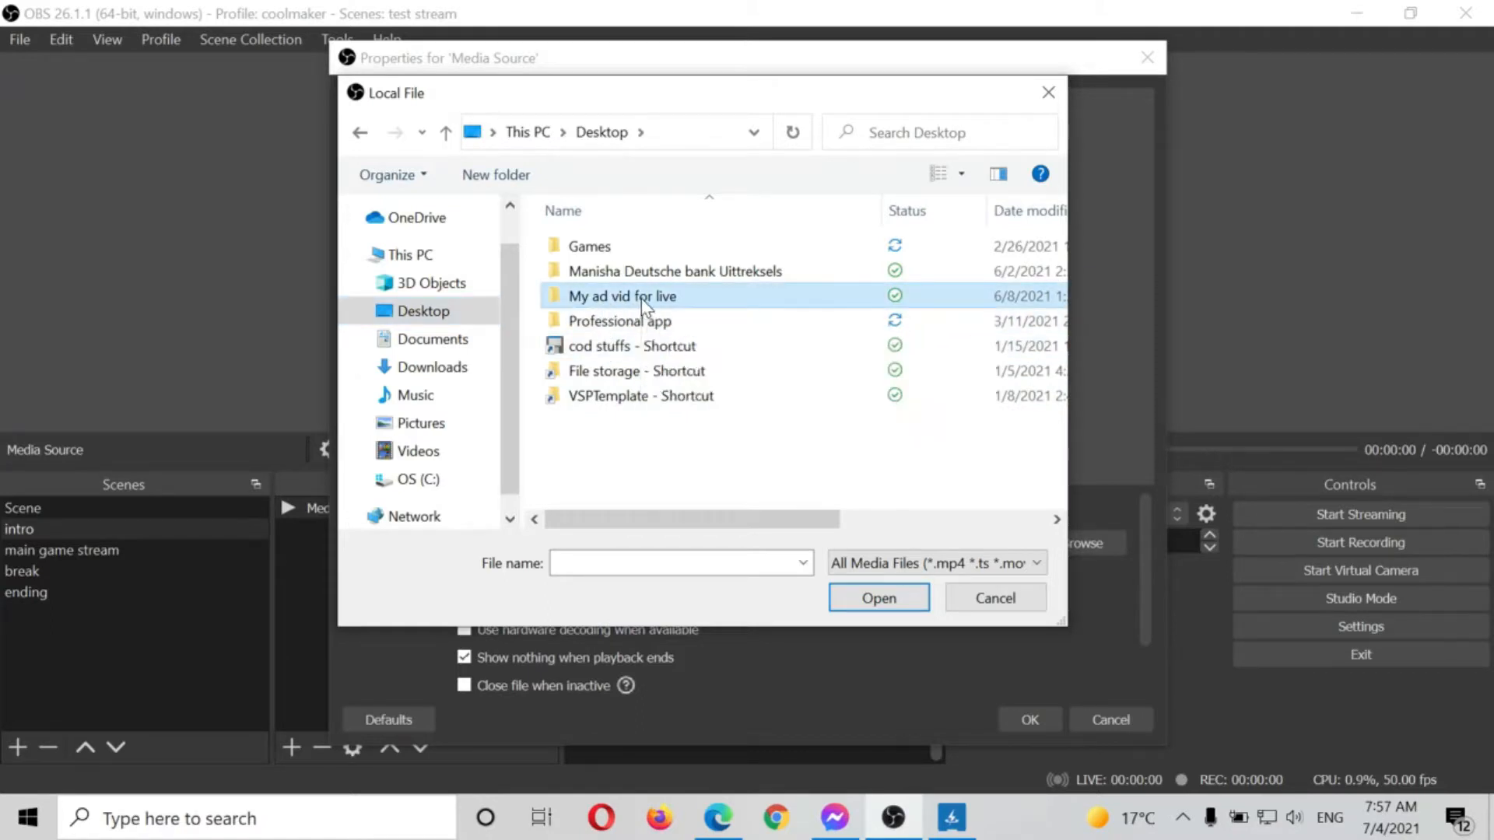
{"action": "double_click", "coordinate": [641, 298]}
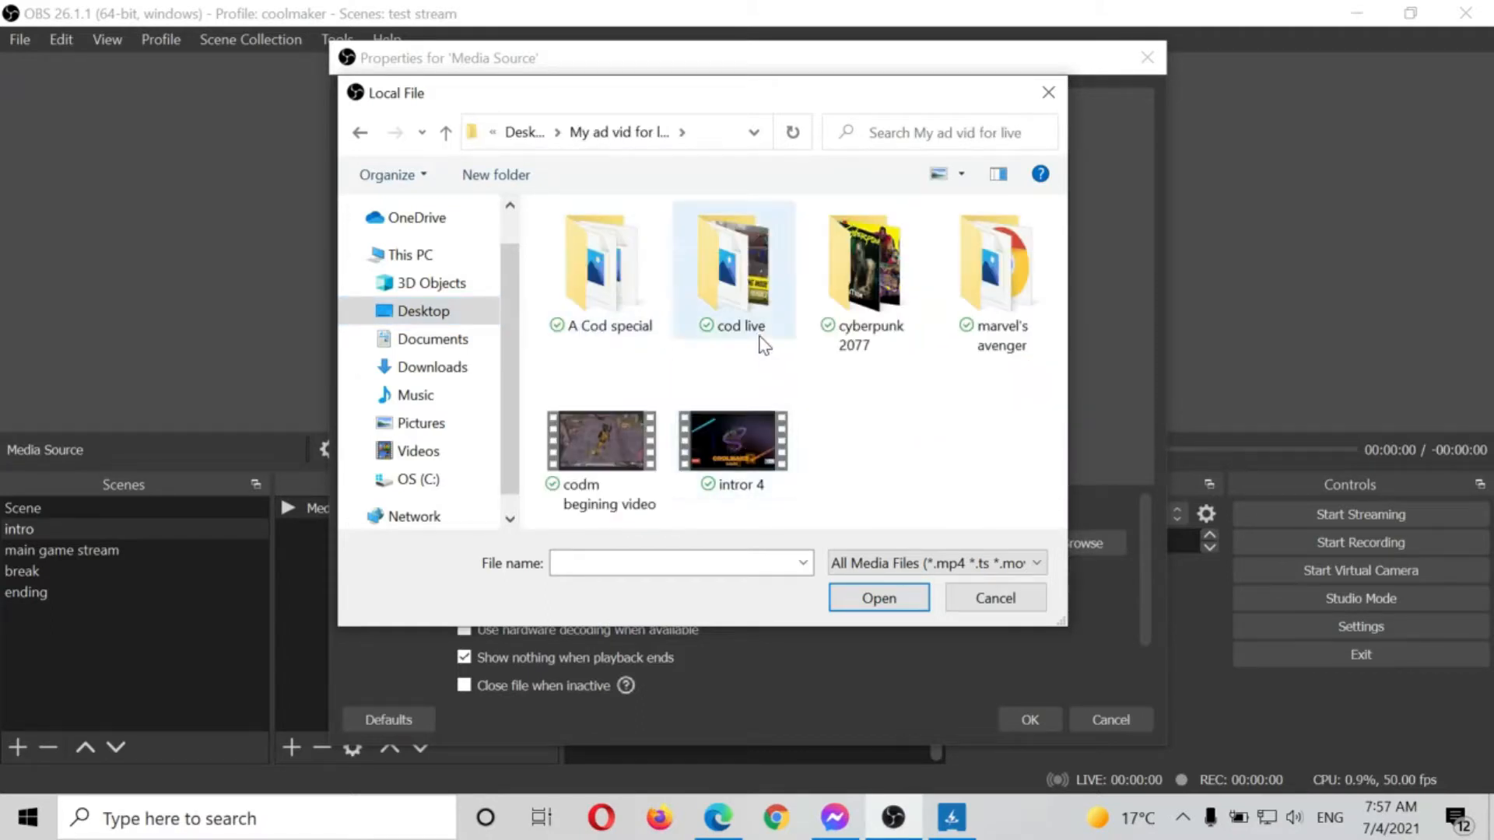
{"action": "double_click", "coordinate": [751, 300]}
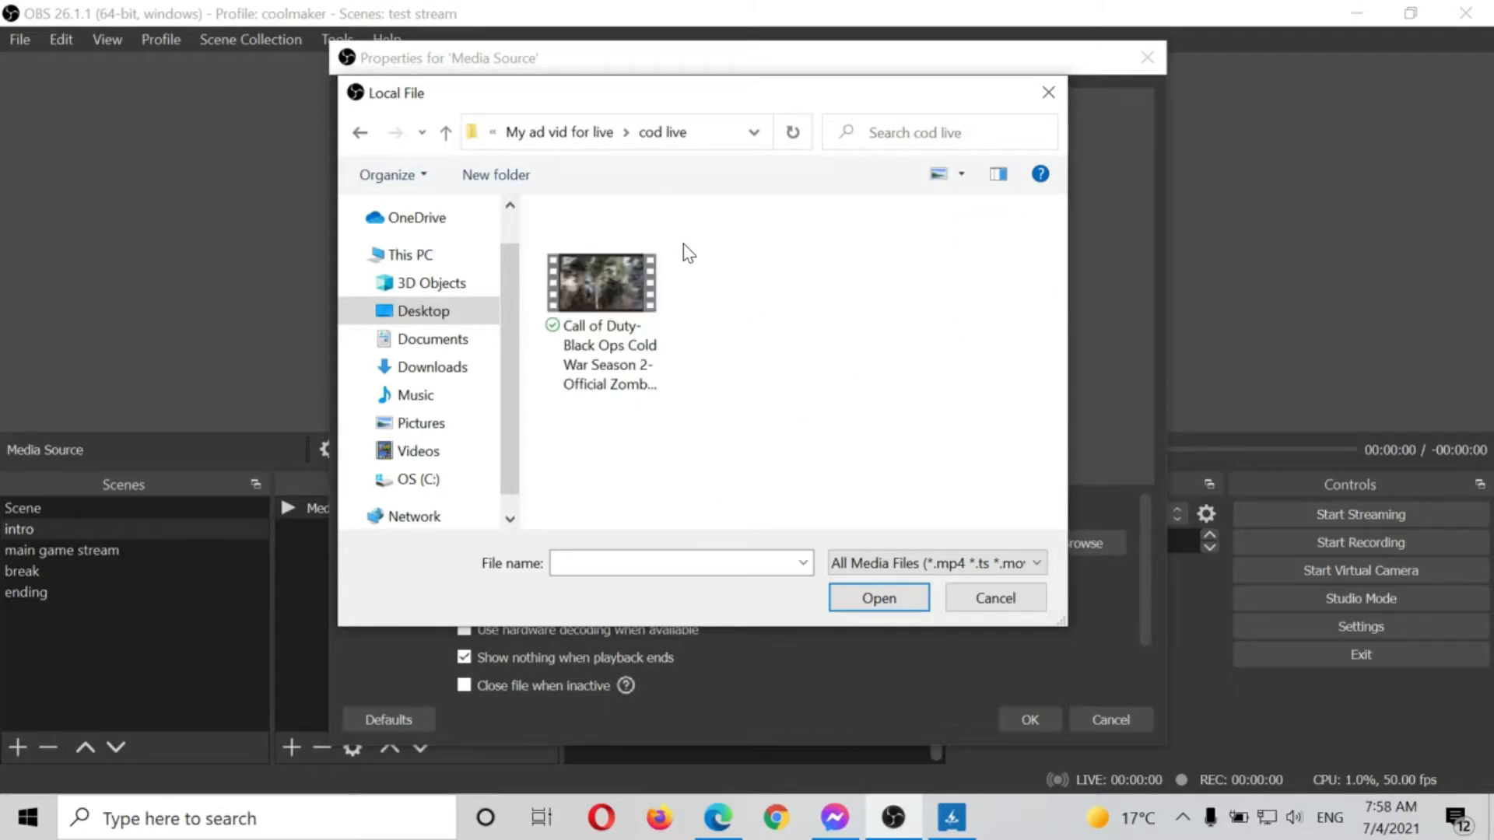
{"action": "left_click", "coordinate": [592, 134]}
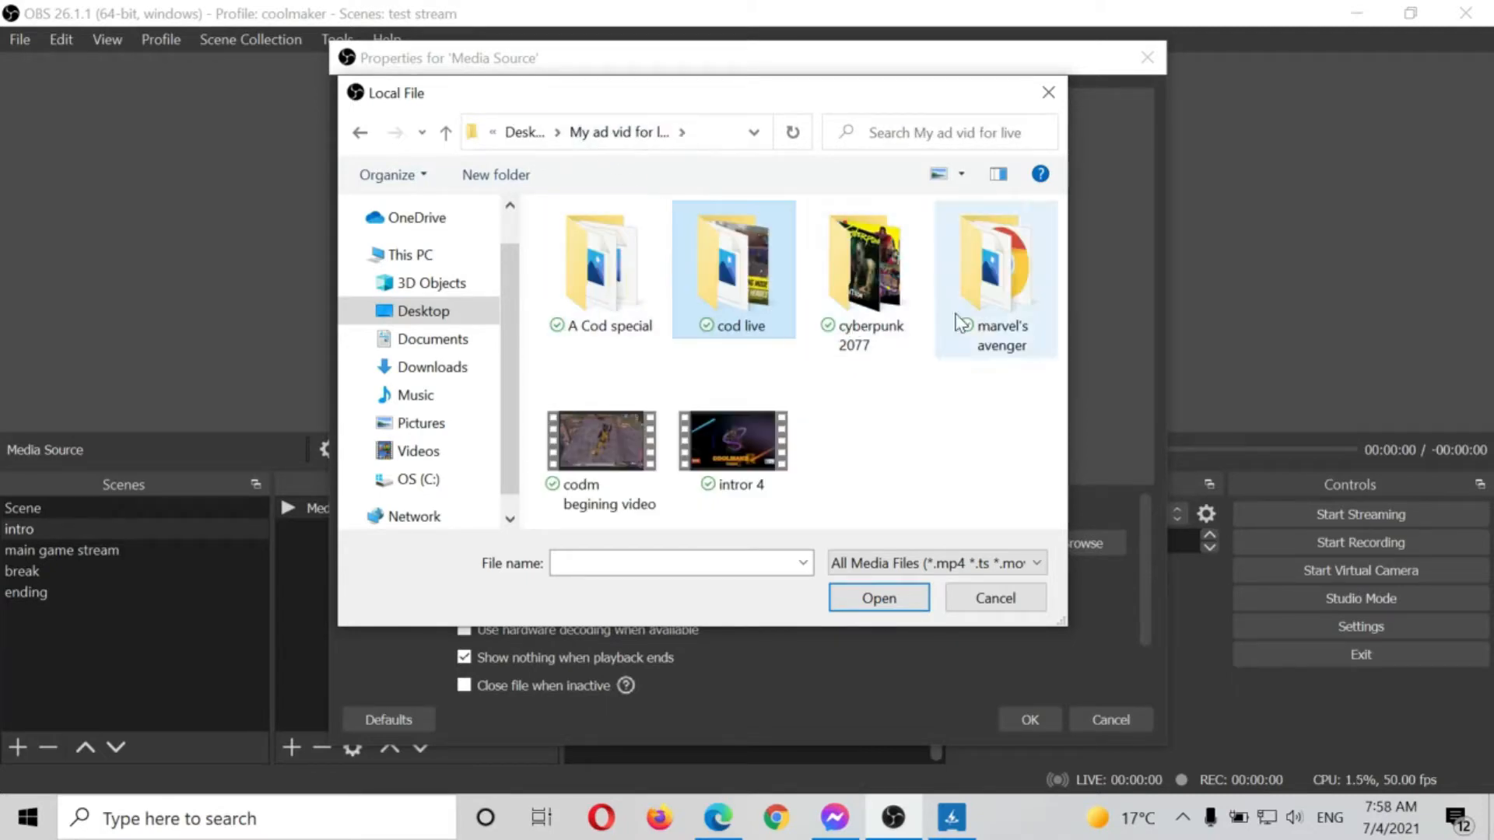
- Load the video "intror 4" as the media source's local file and accept the source properties
{"action": "left_click", "coordinate": [613, 457]}
{"action": "left_click", "coordinate": [722, 458]}
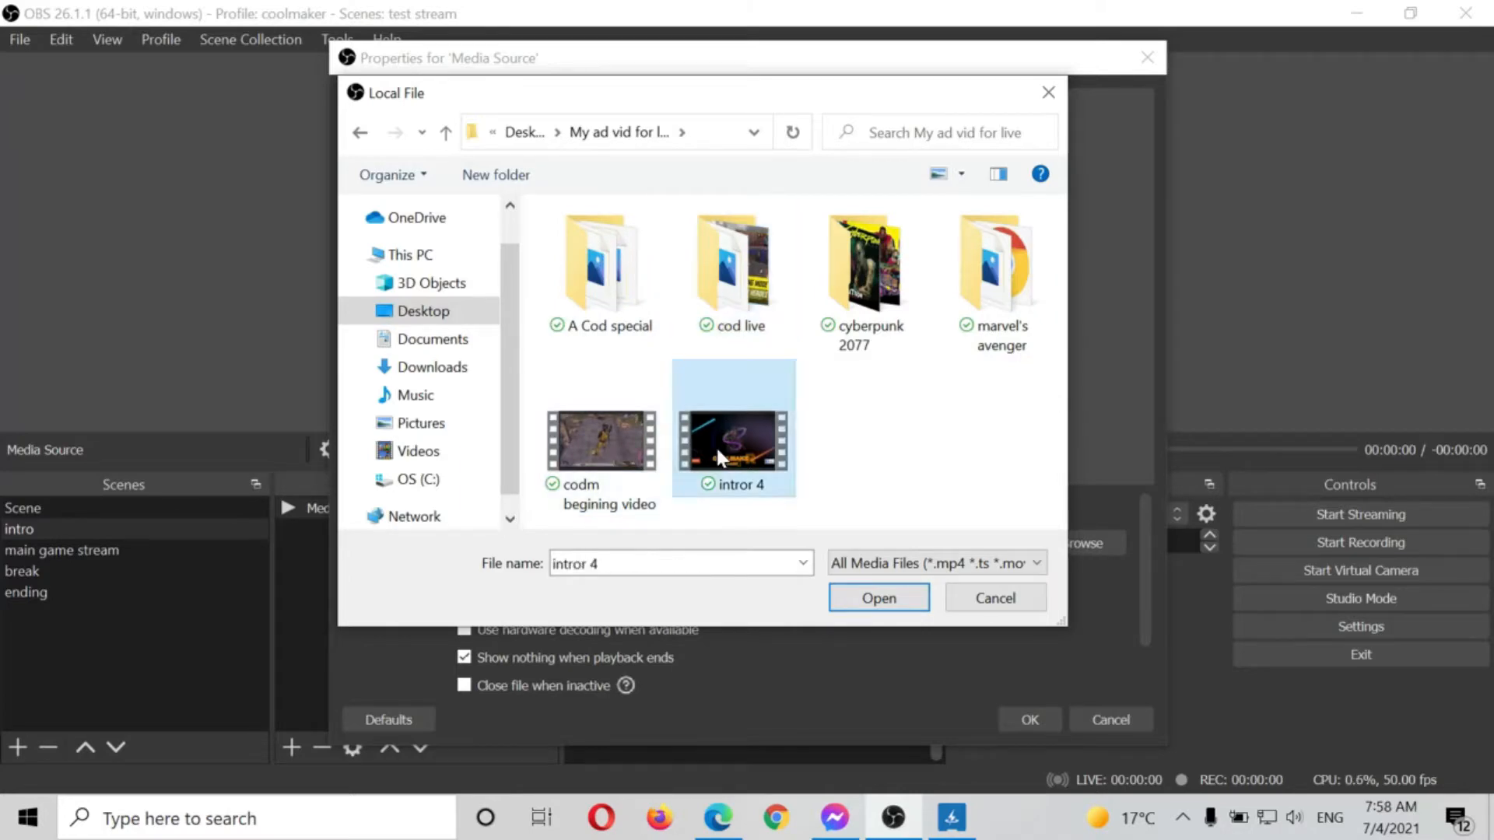
{"action": "left_click", "coordinate": [657, 459]}
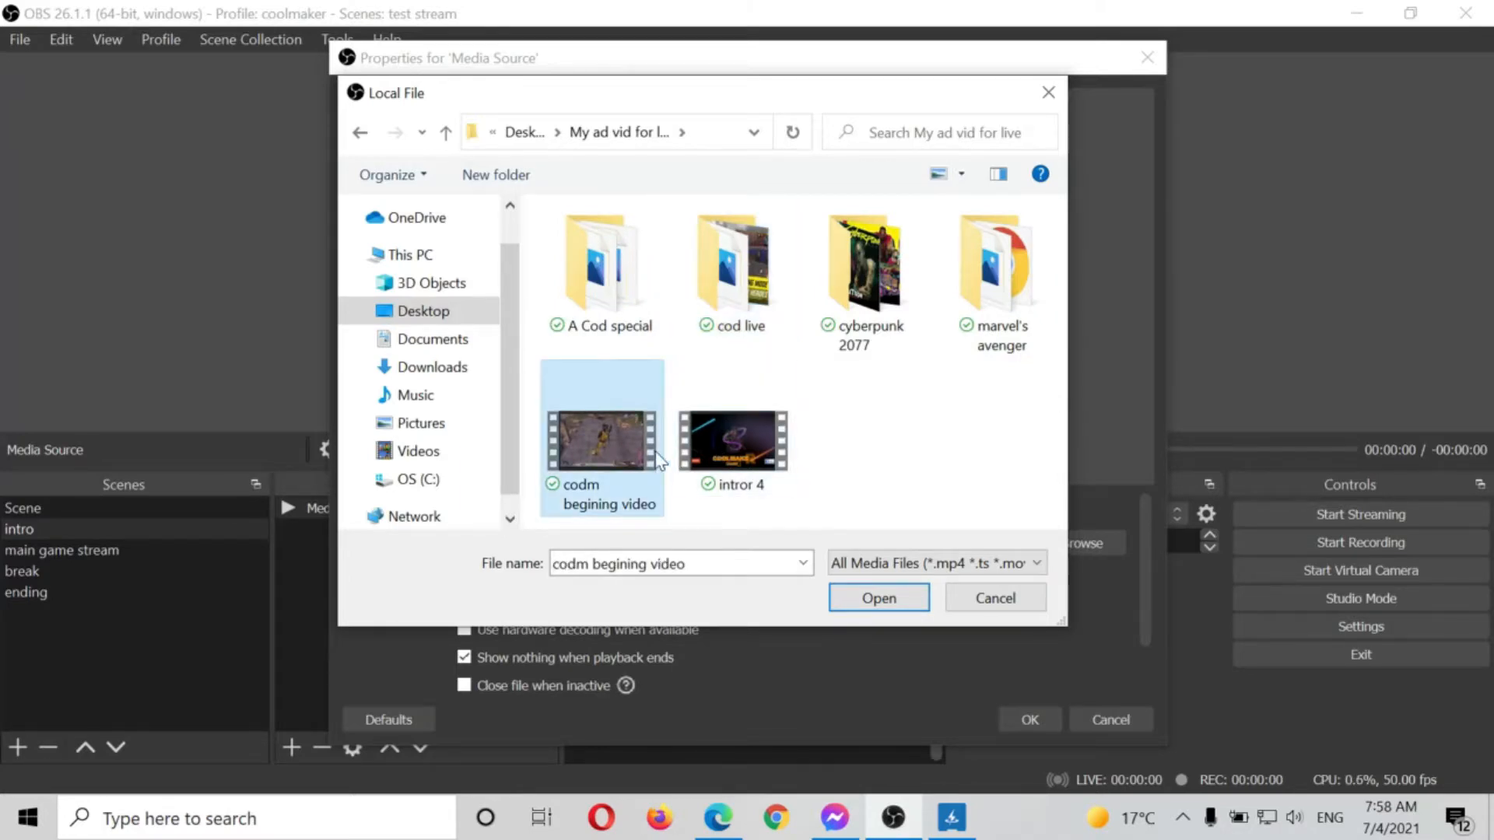
{"action": "left_click", "coordinate": [711, 437]}
{"action": "left_click", "coordinate": [633, 441]}
{"action": "left_click", "coordinate": [710, 448]}
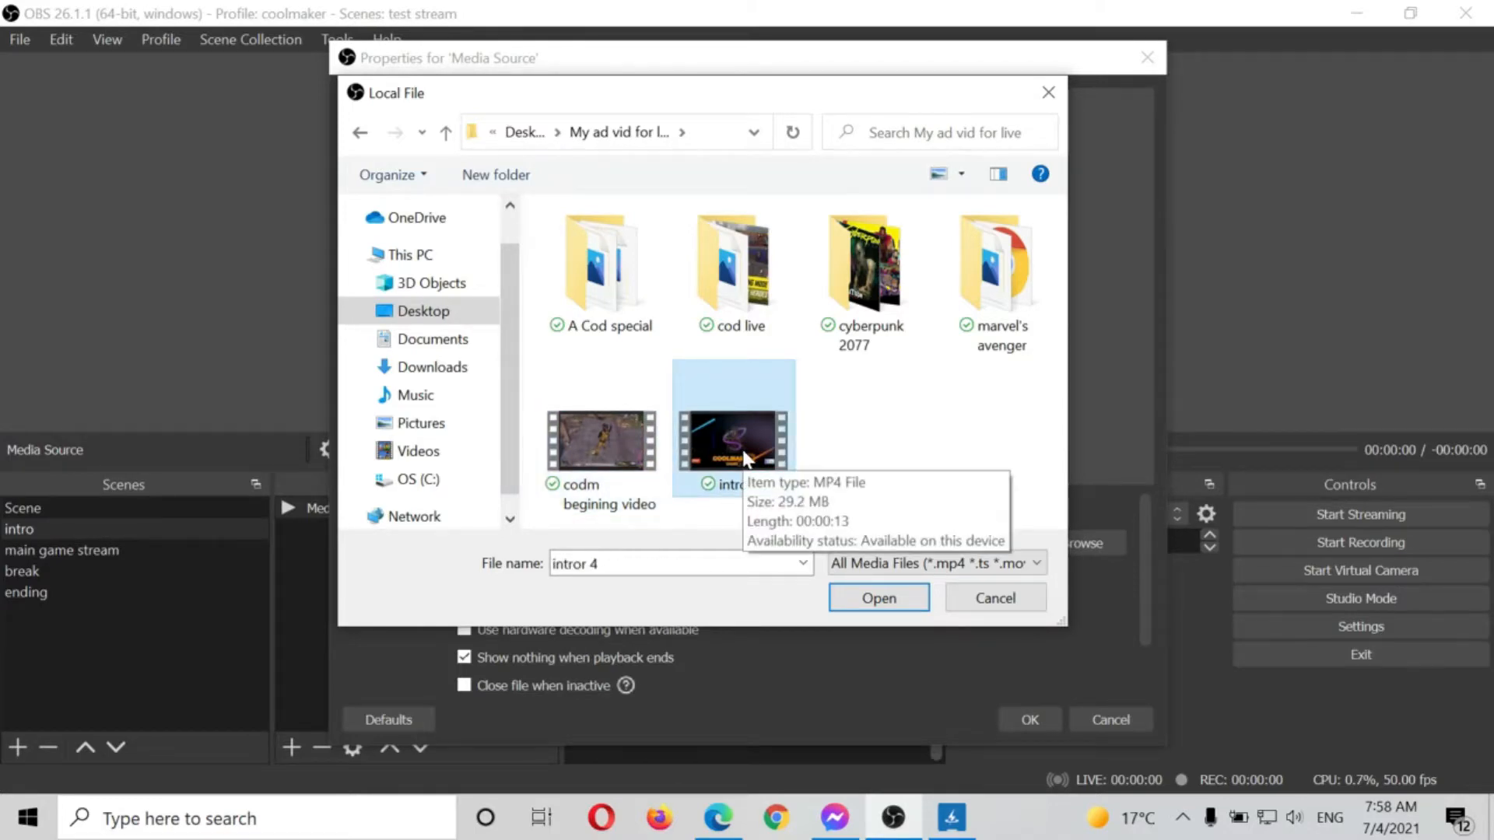
{"action": "double_click", "coordinate": [745, 457]}
{"action": "left_click", "coordinate": [1029, 719]}
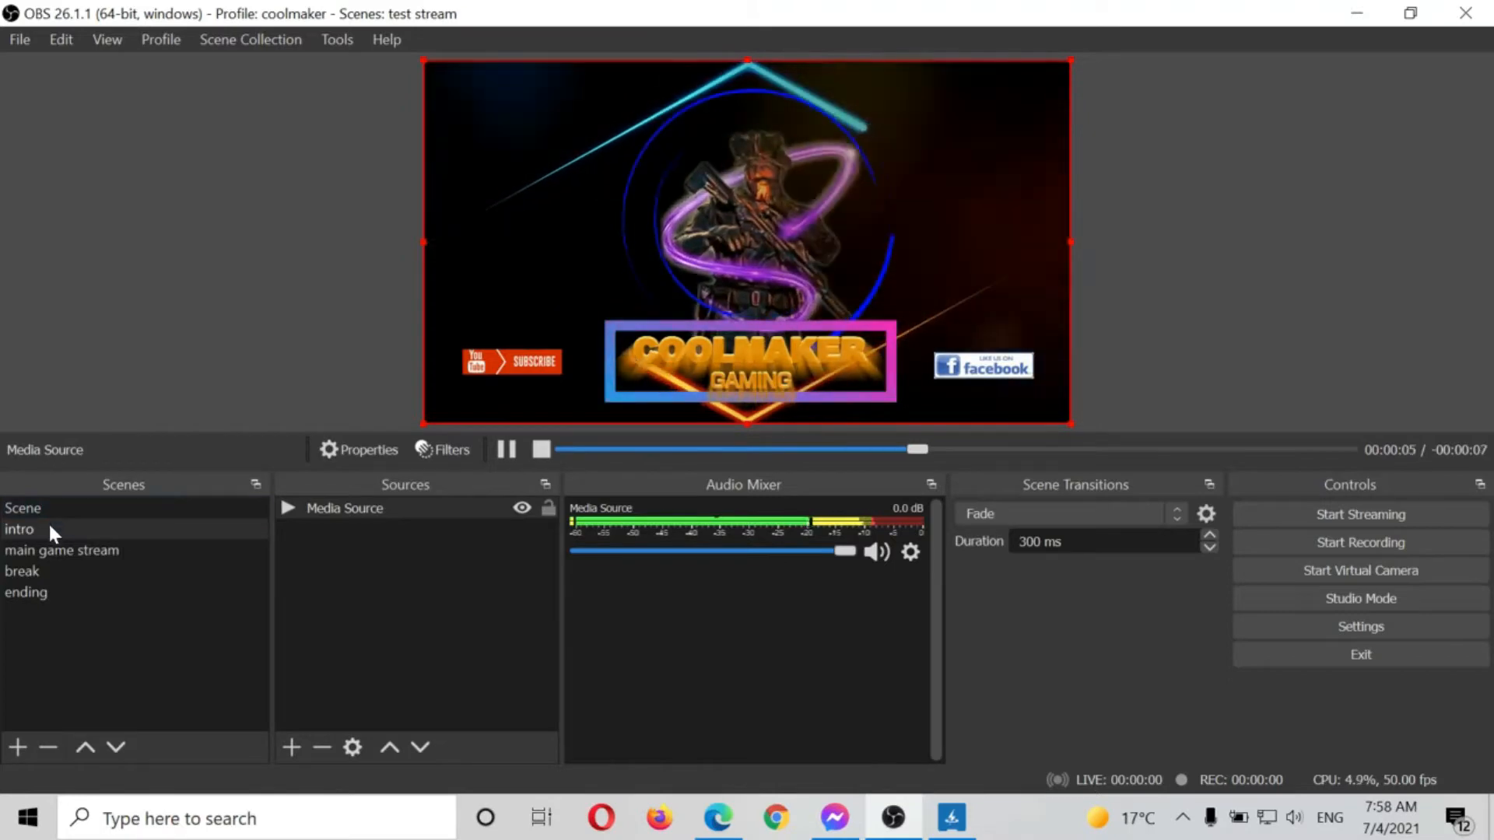
- Create a new media source in the break scene, keeping the default name "Media Source 2"
{"action": "left_click", "coordinate": [47, 569]}
{"action": "right_click", "coordinate": [54, 568]}
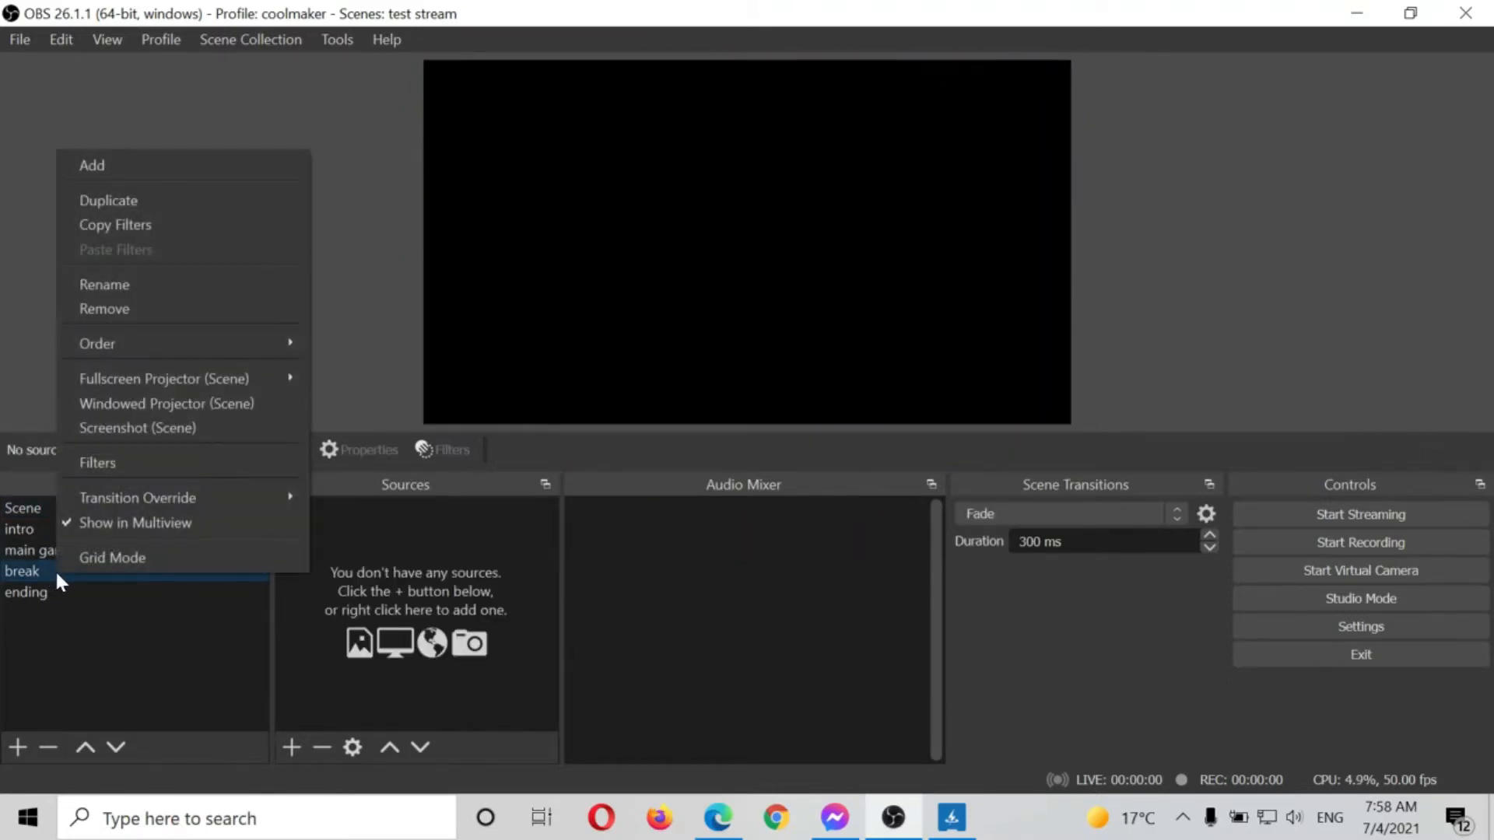
{"action": "left_click", "coordinate": [444, 562]}
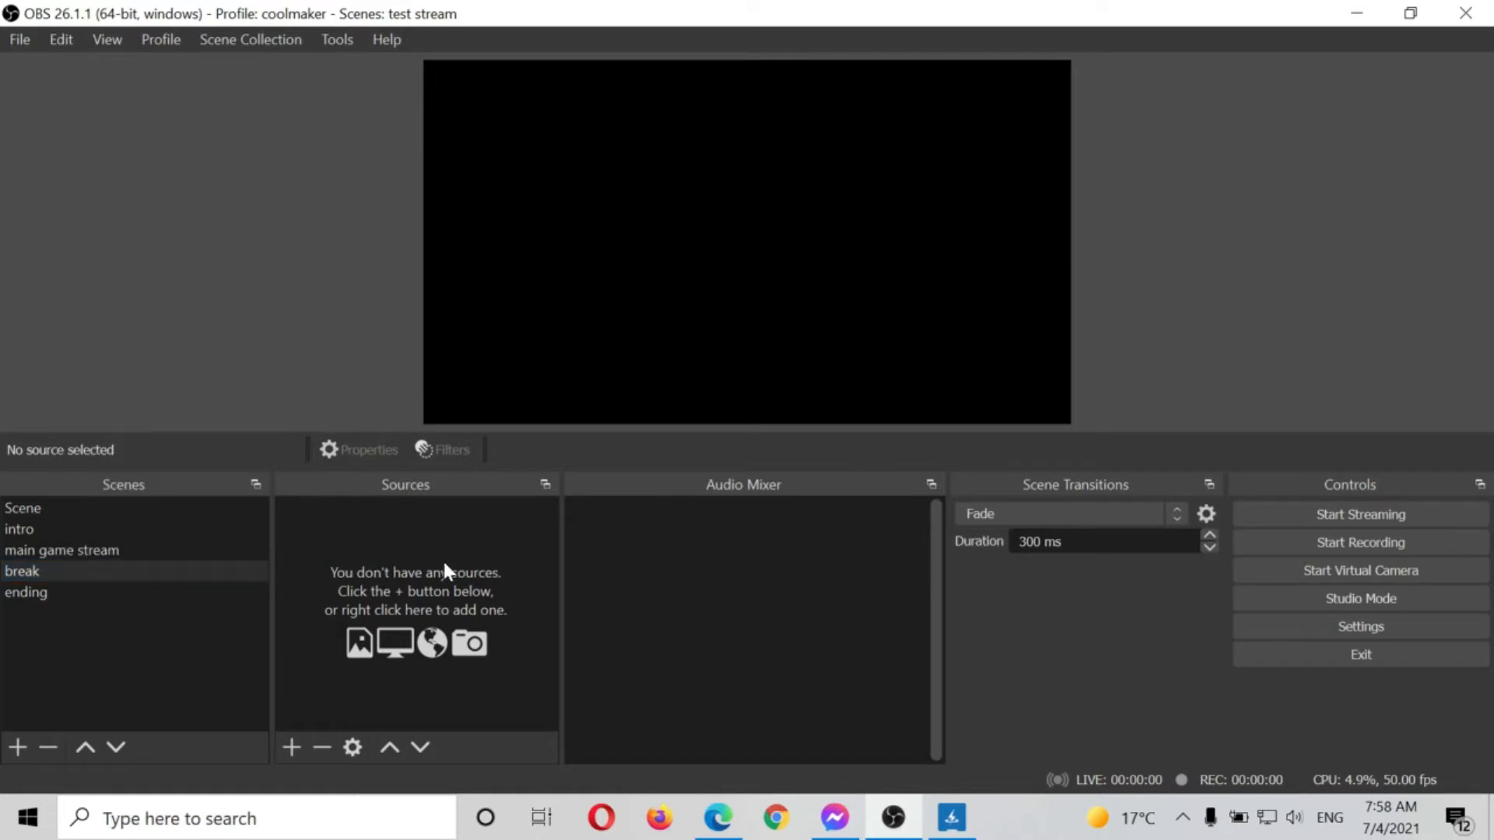
{"action": "right_click", "coordinate": [395, 568]}
{"action": "mouse_move", "coordinate": [436, 582]}
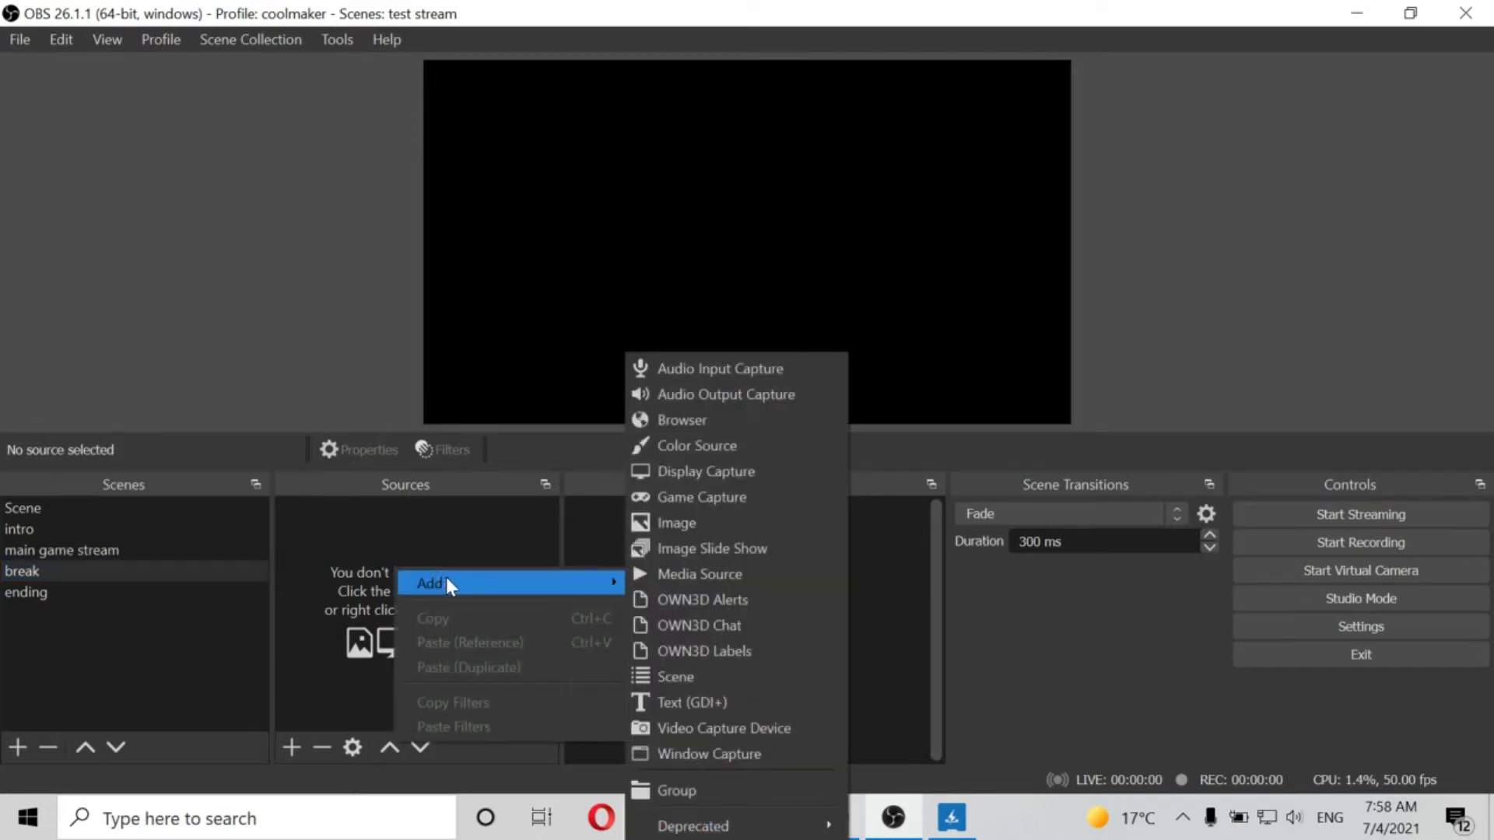
{"action": "left_click", "coordinate": [706, 574]}
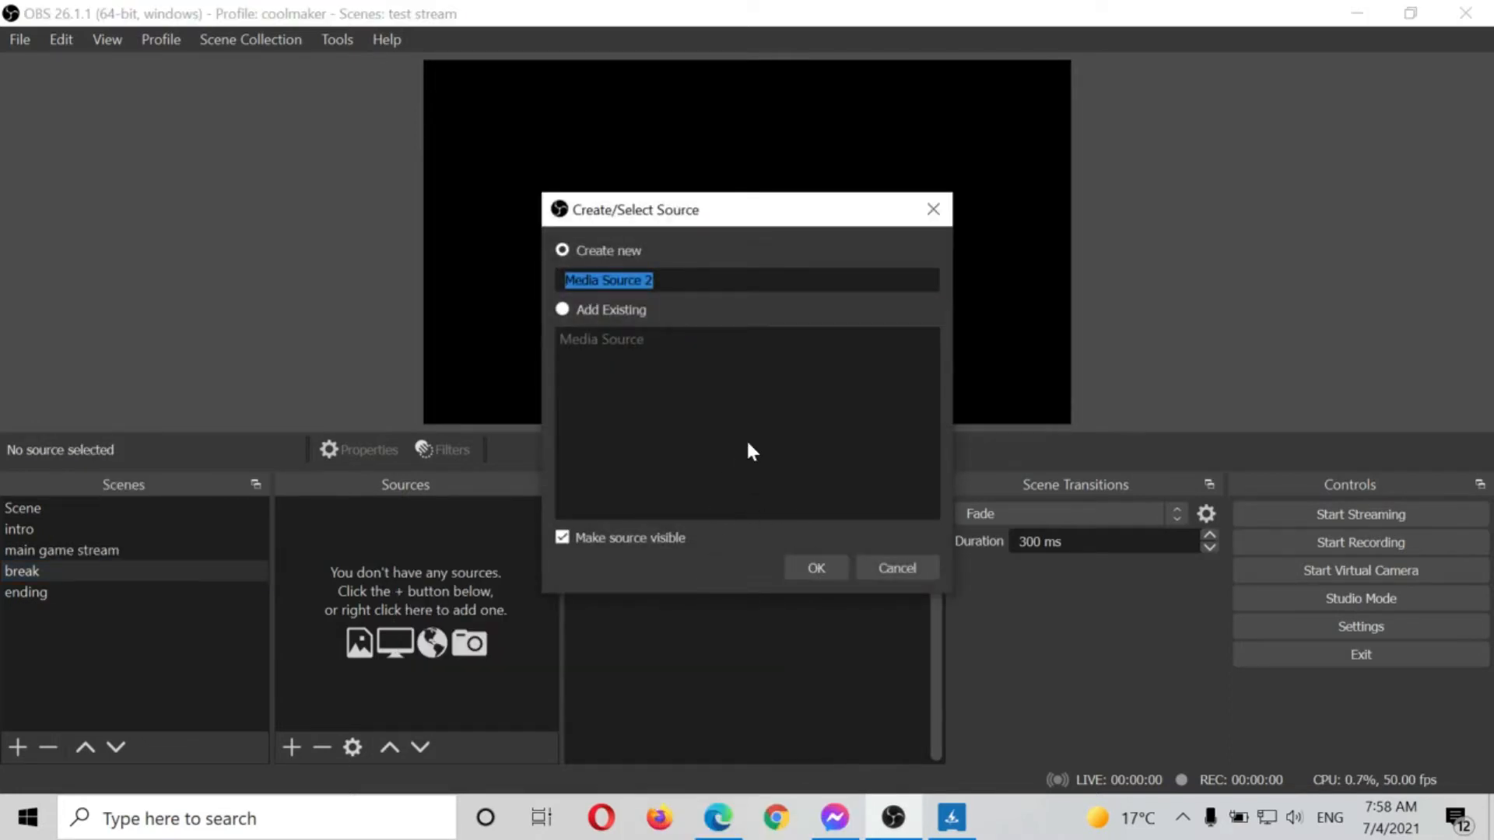
{"action": "left_click", "coordinate": [810, 565]}
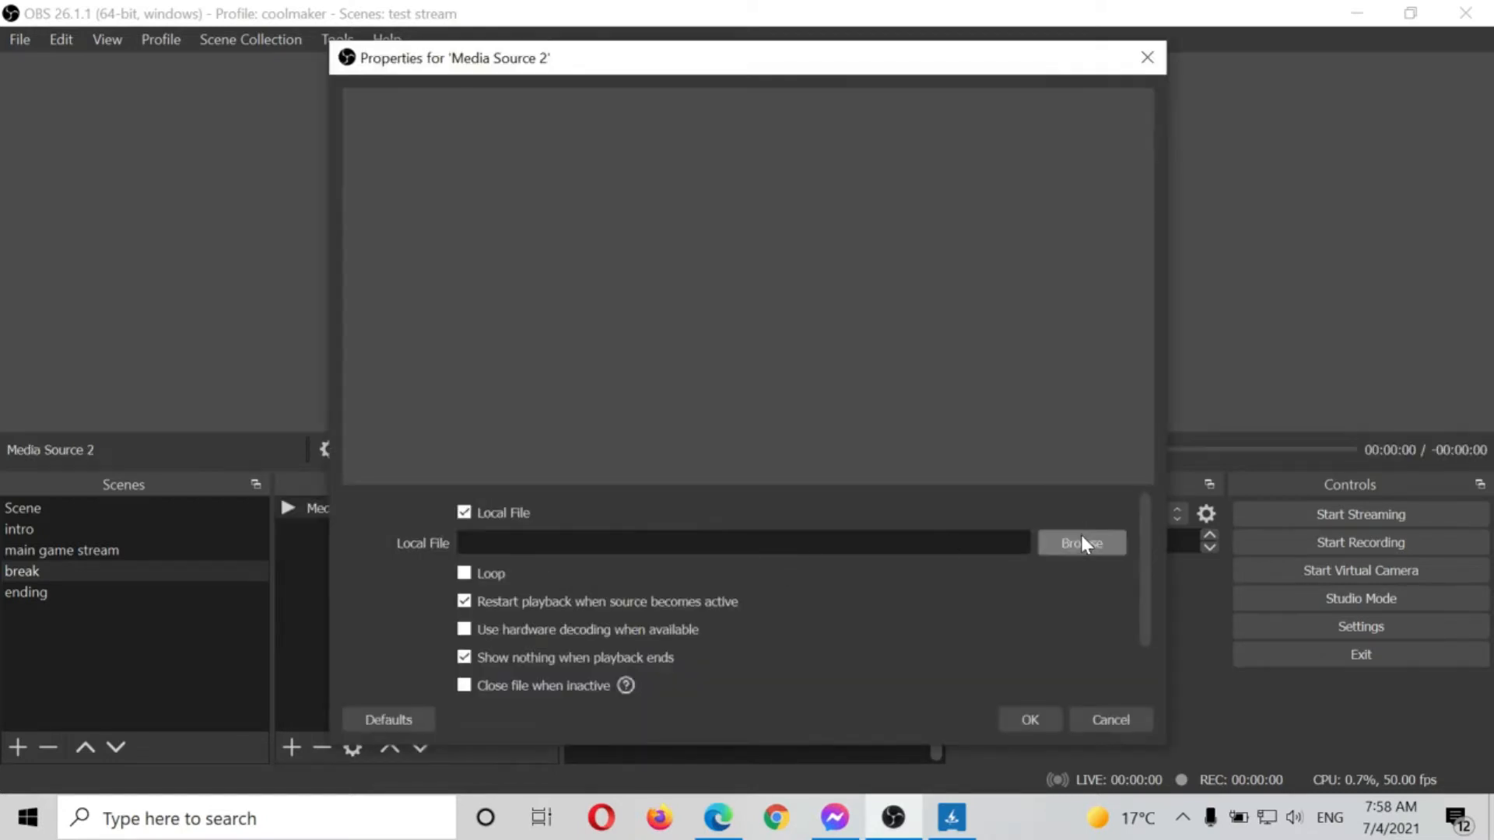
- Load the video "codm begining video" as the break media source's local file and accept the source properties
{"action": "left_click", "coordinate": [1081, 542]}
{"action": "left_click", "coordinate": [622, 481]}
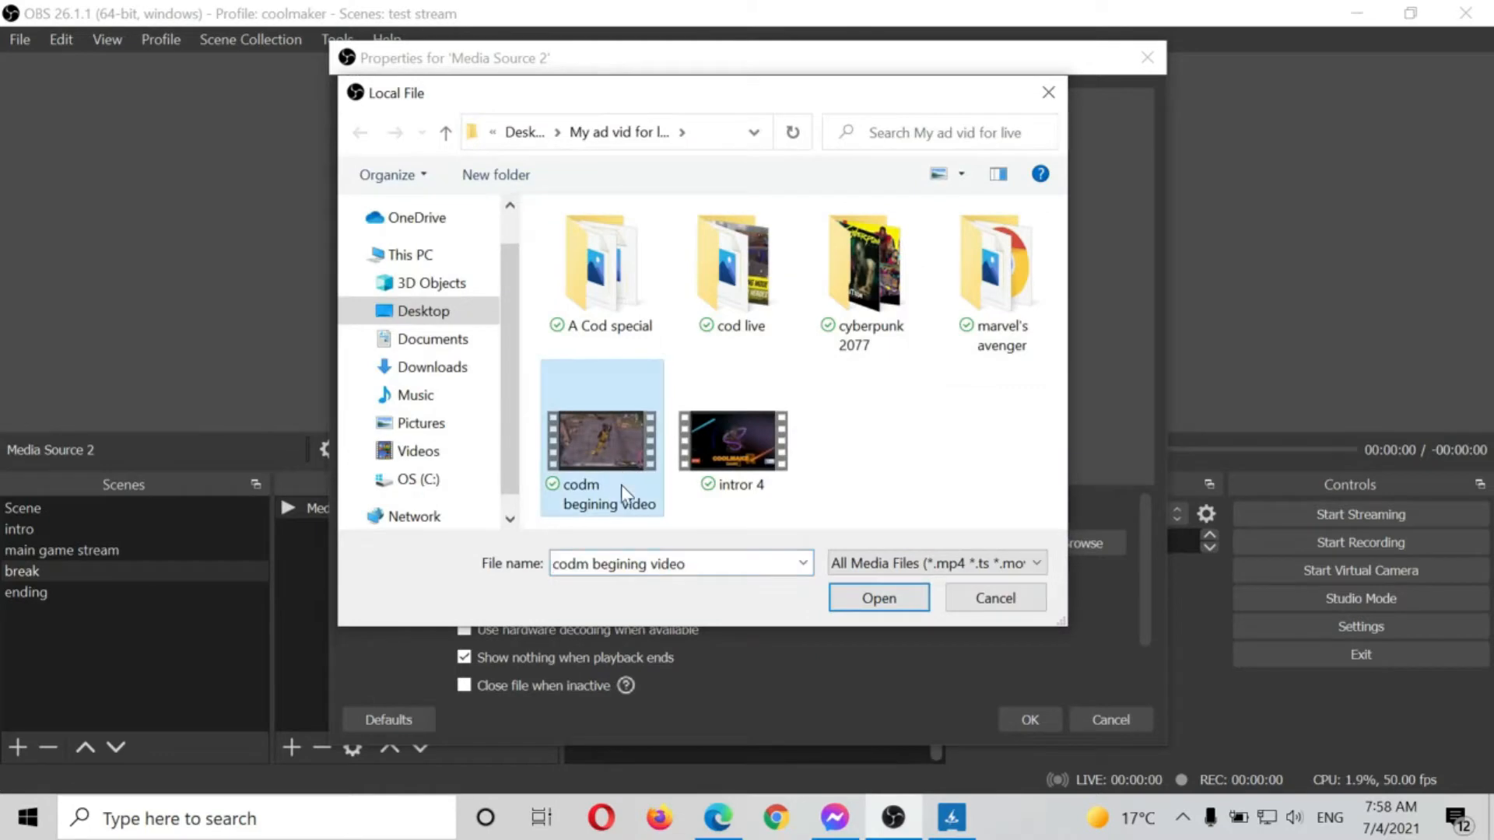
{"action": "double_click", "coordinate": [598, 438]}
{"action": "left_click", "coordinate": [1036, 718]}
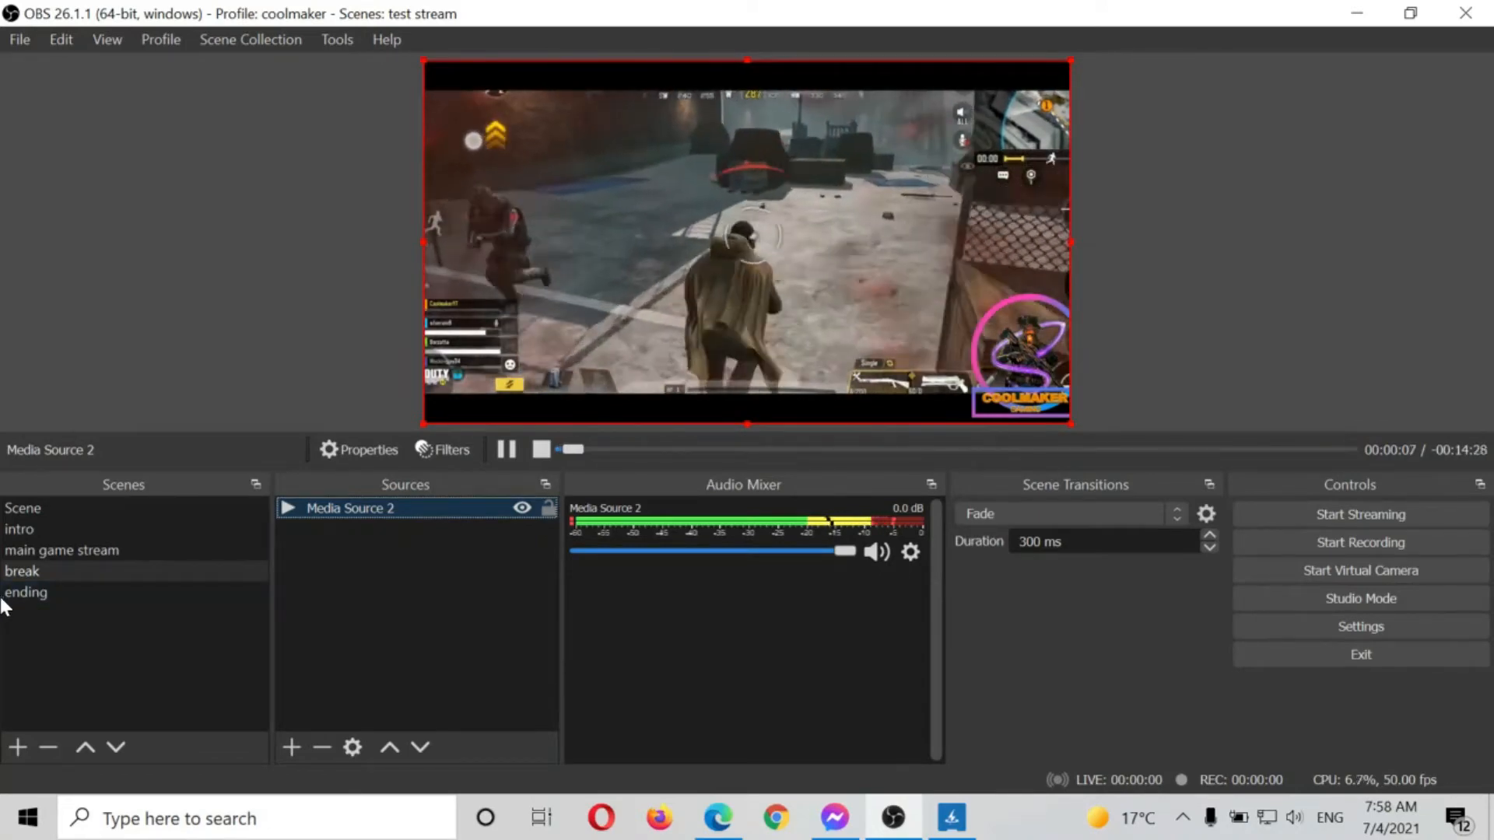
{"action": "left_click", "coordinate": [41, 592]}
{"action": "left_click", "coordinate": [43, 572]}
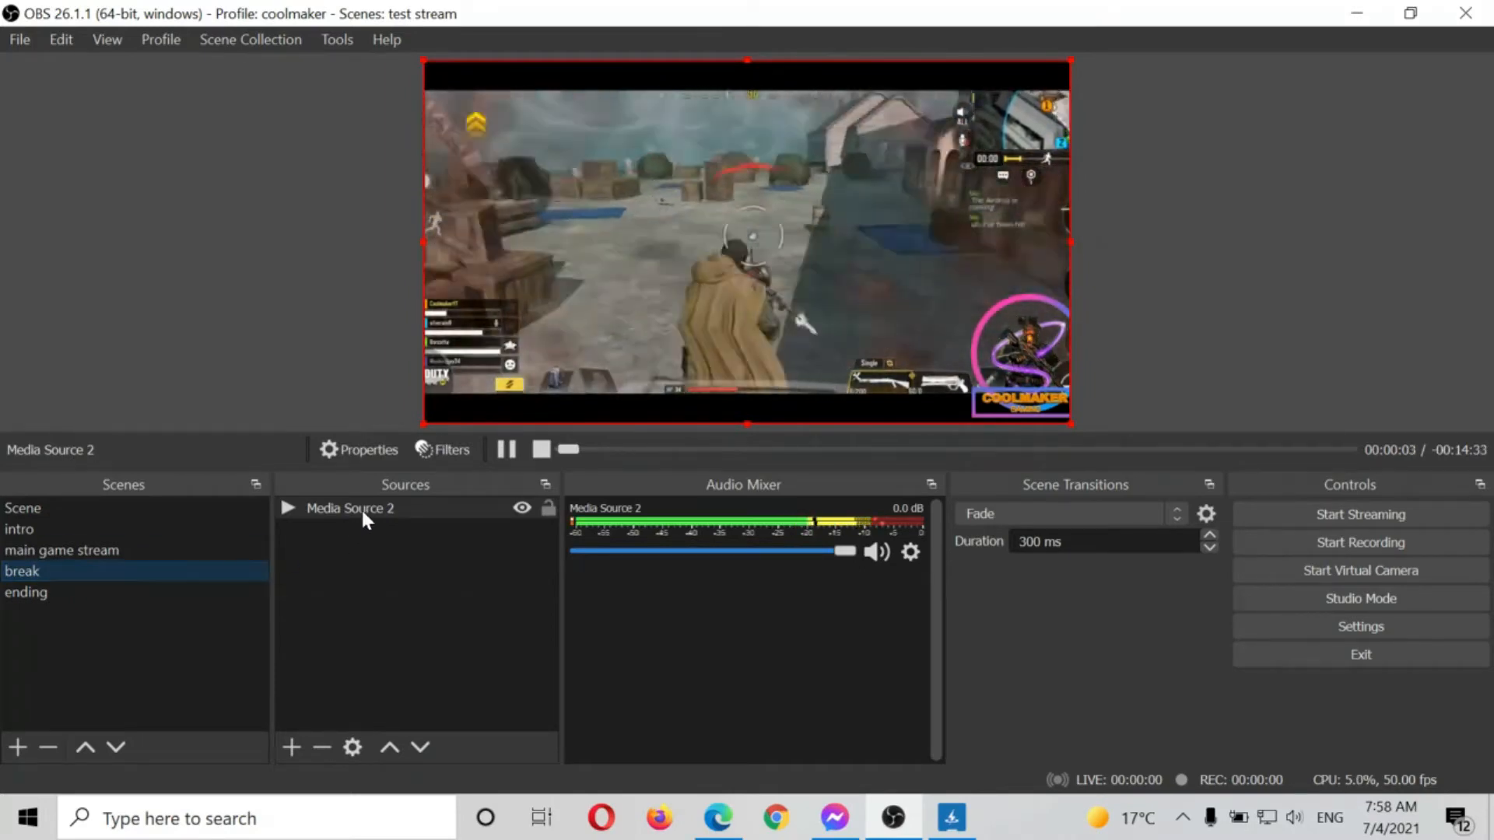
{"action": "left_click", "coordinate": [59, 527]}
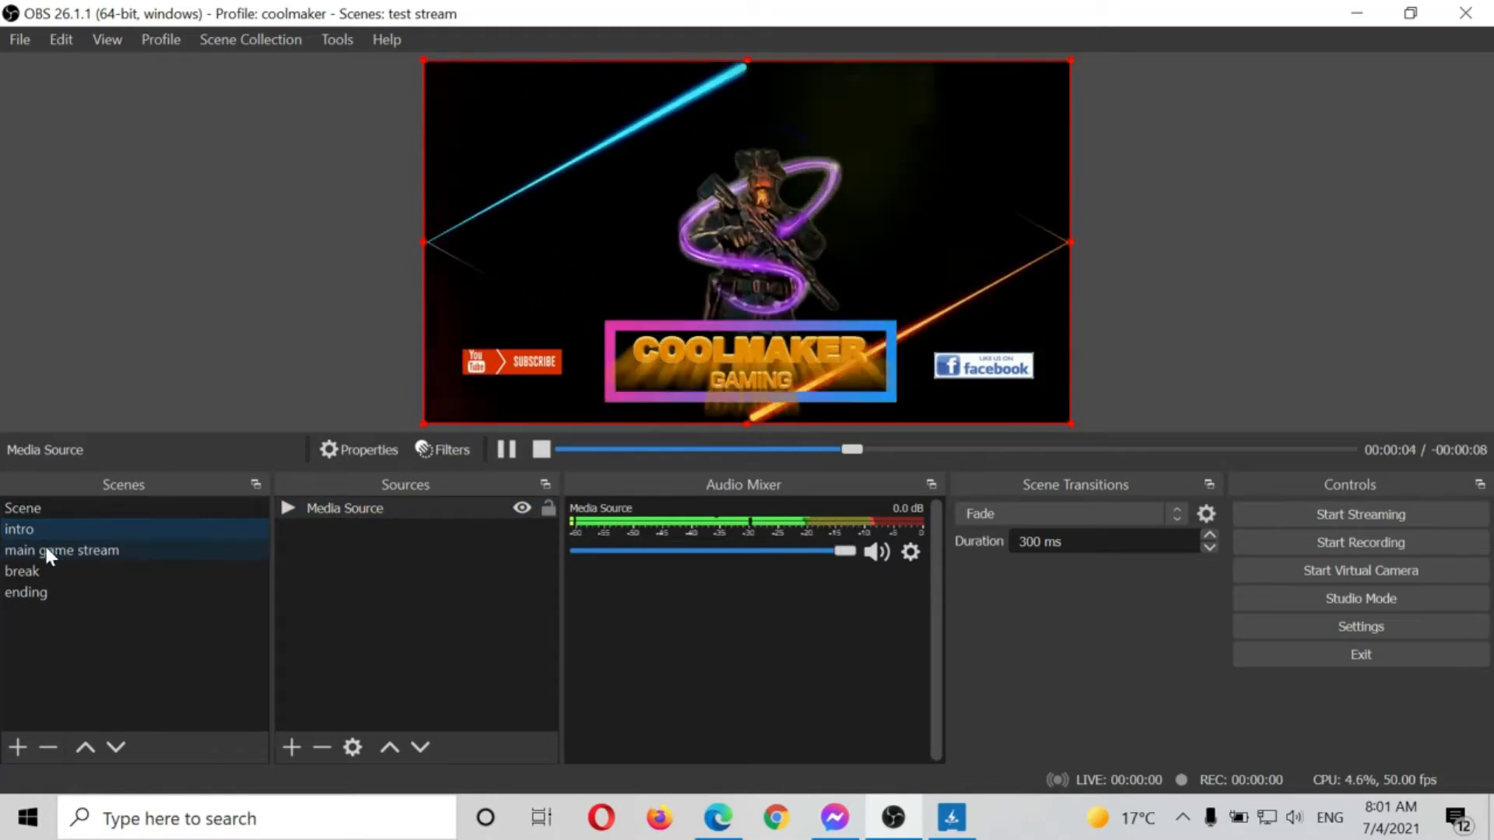
- Create a new text source in the break scene, keeping the default name "Text (GDI+)"
{"action": "left_click", "coordinate": [45, 568]}
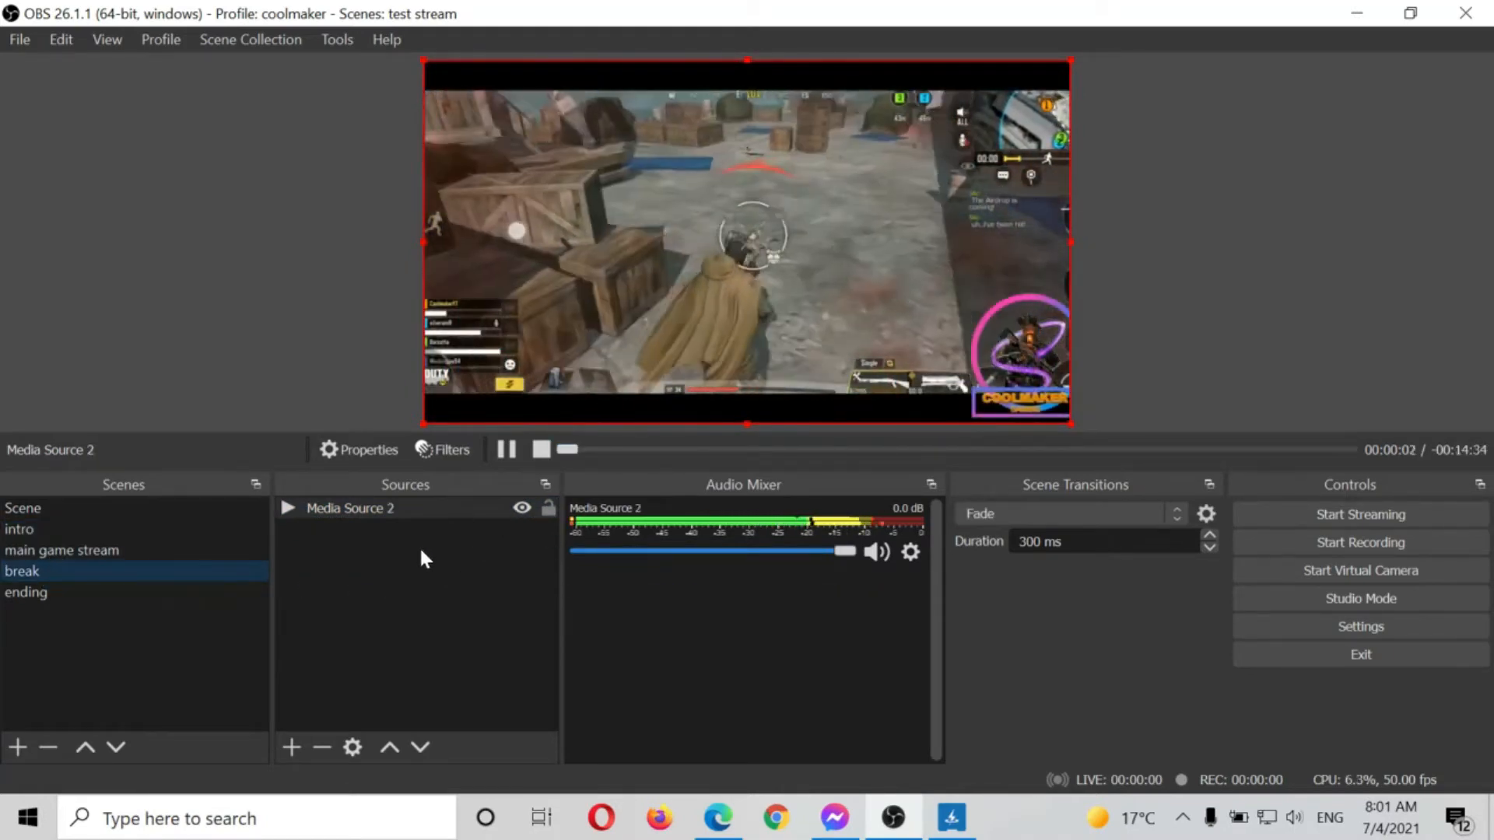
{"action": "right_click", "coordinate": [420, 552]}
{"action": "mouse_move", "coordinate": [470, 564]}
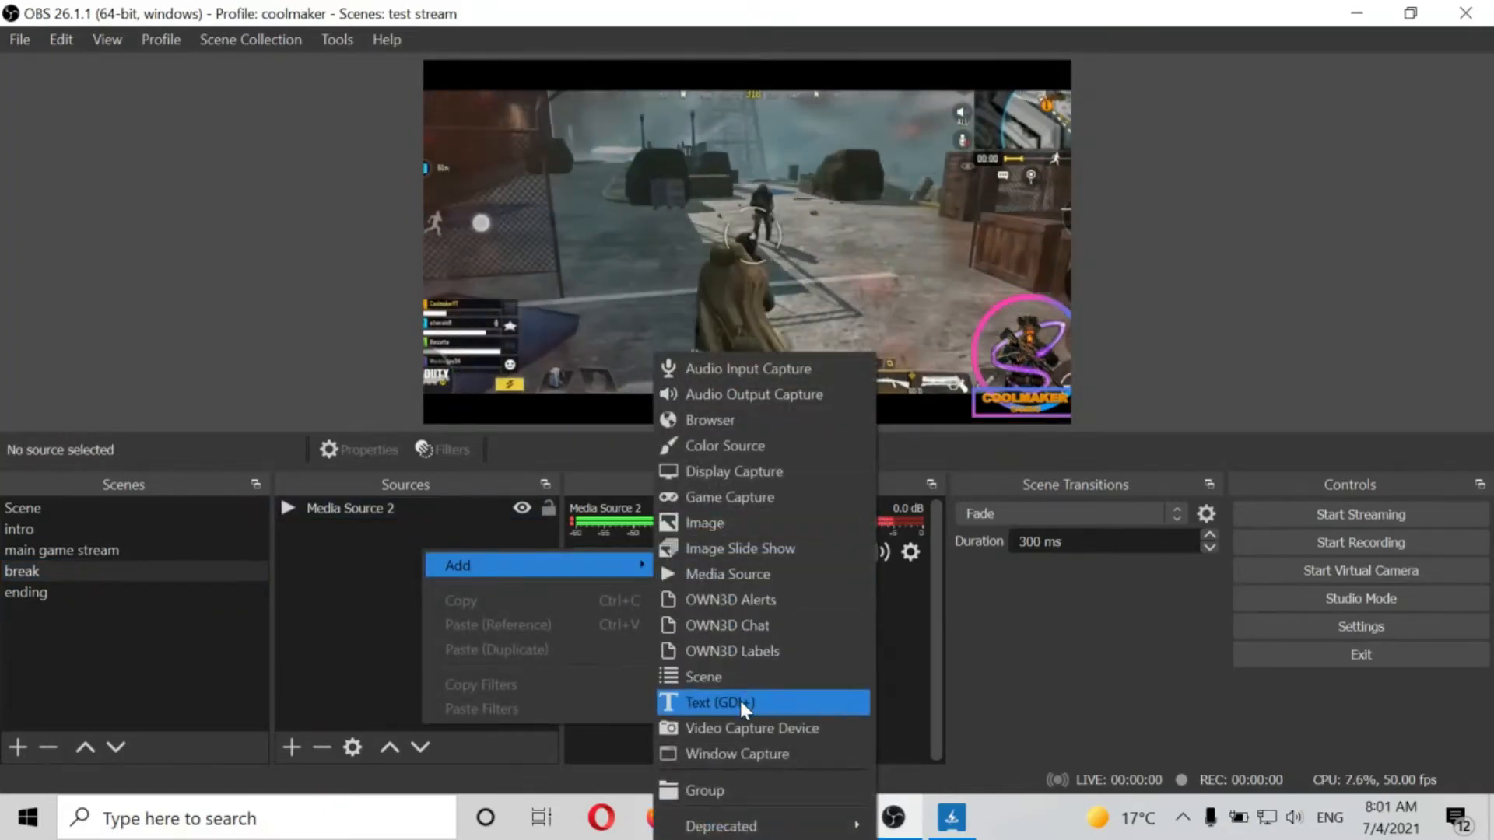
{"action": "left_click", "coordinate": [739, 701]}
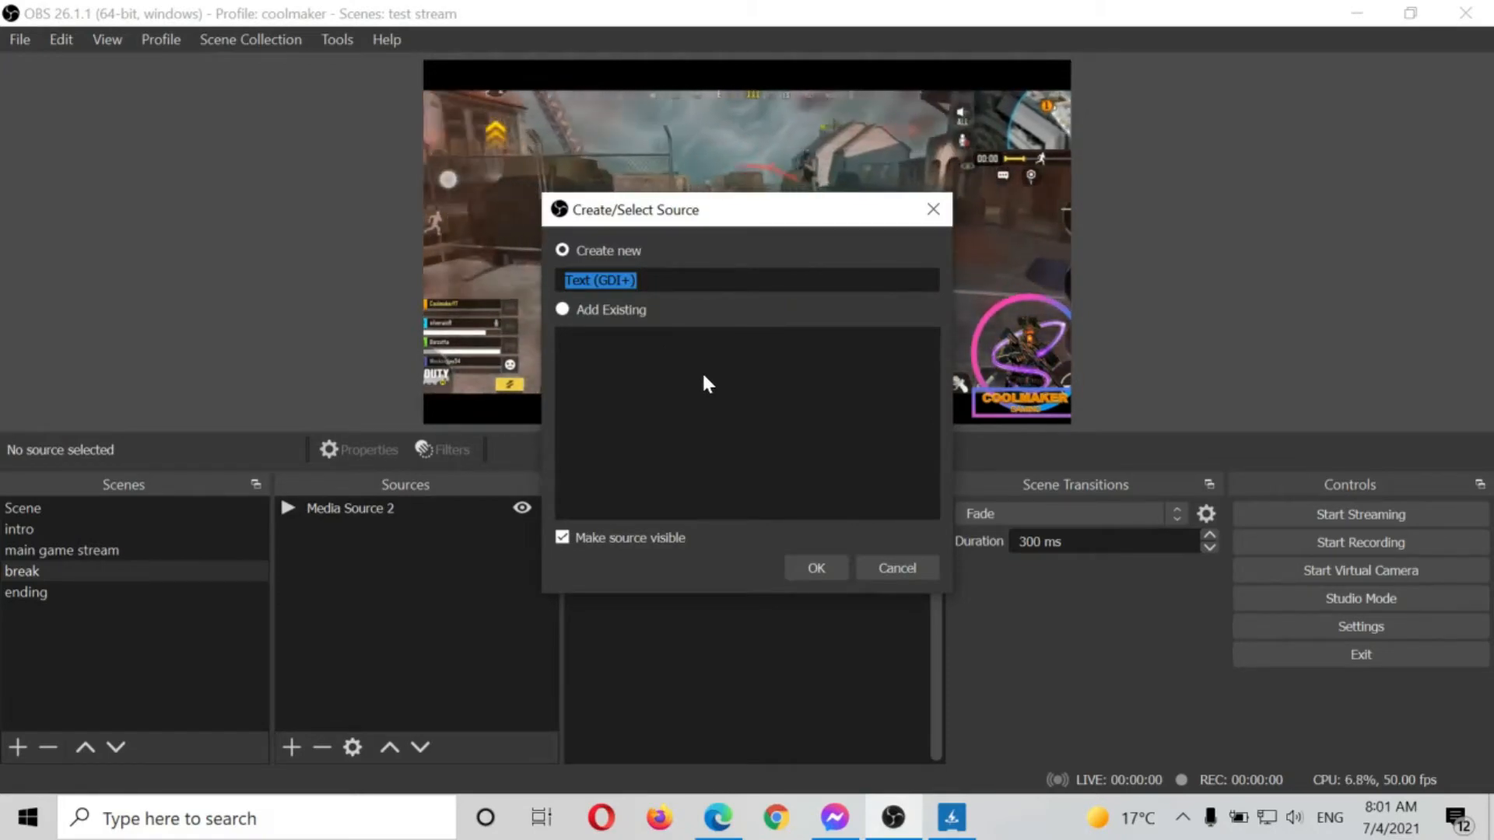
{"action": "left_click", "coordinate": [824, 567]}
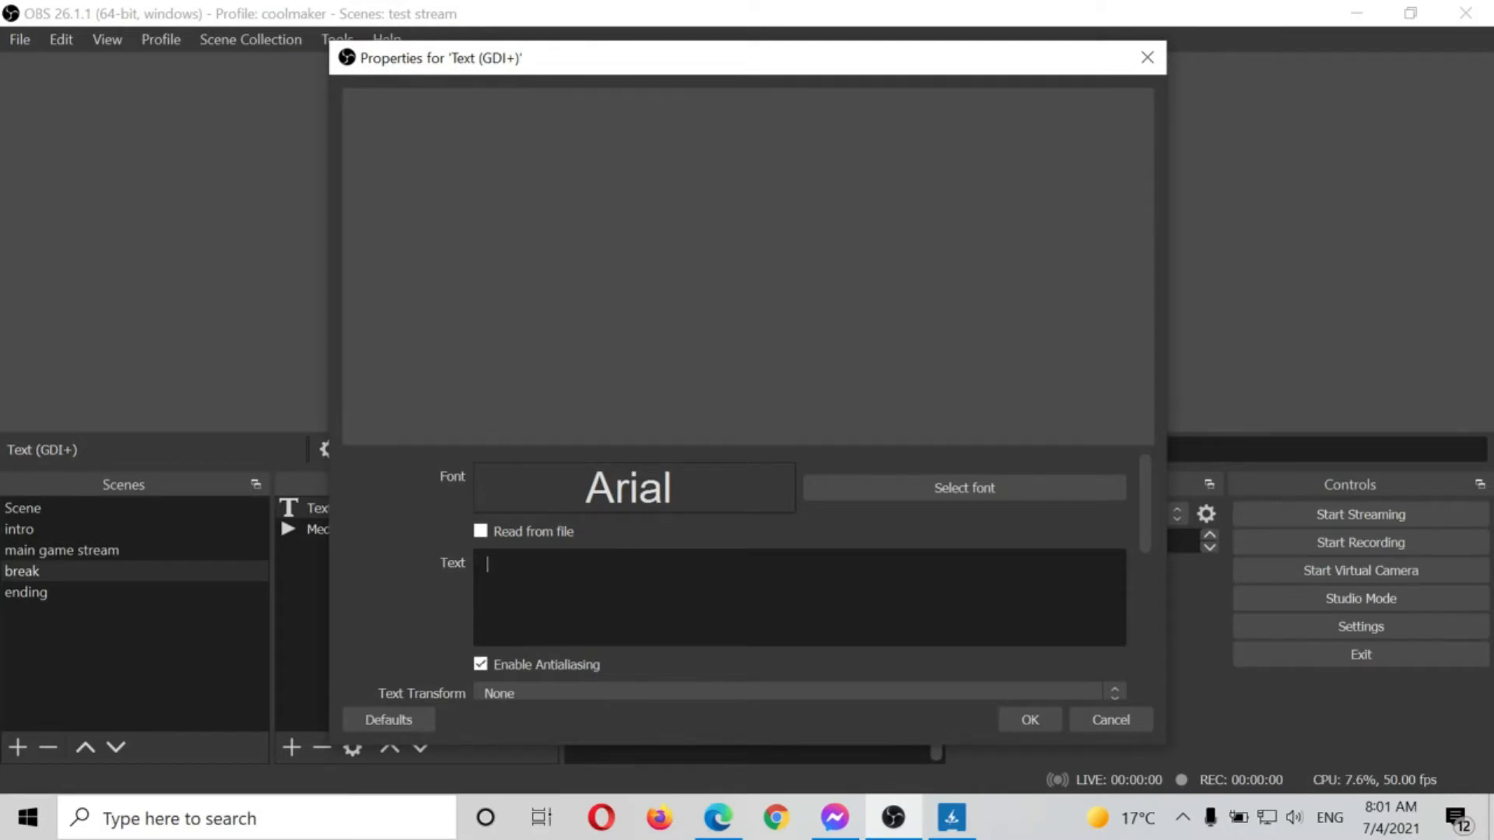
- Set the source's text to "Please stay tuned" and "we shall be back" on two lines and accept the properties
{"action": "type", "text": "Ple"}
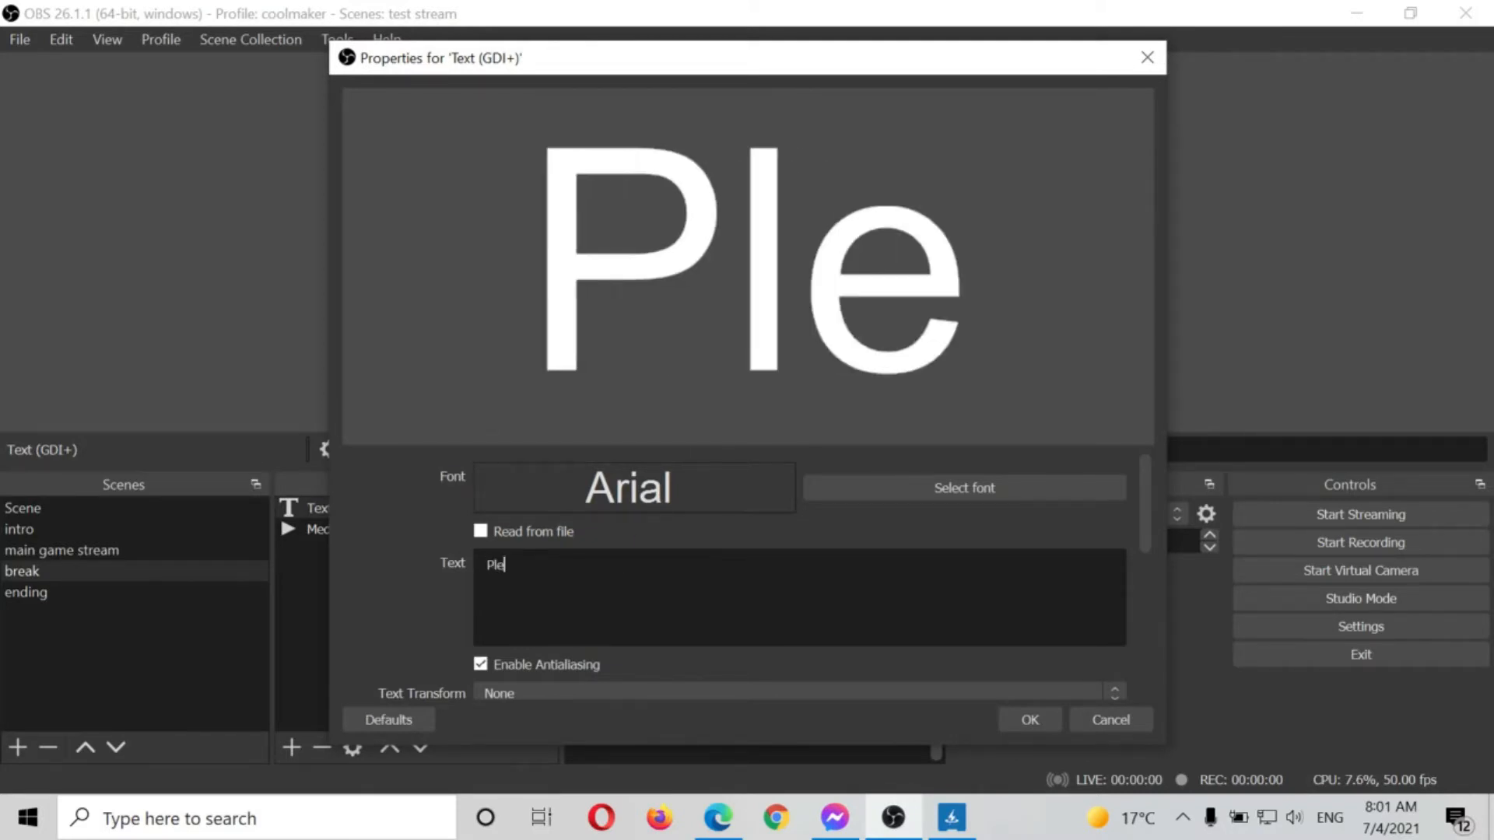
{"action": "type", "text": "ase"}
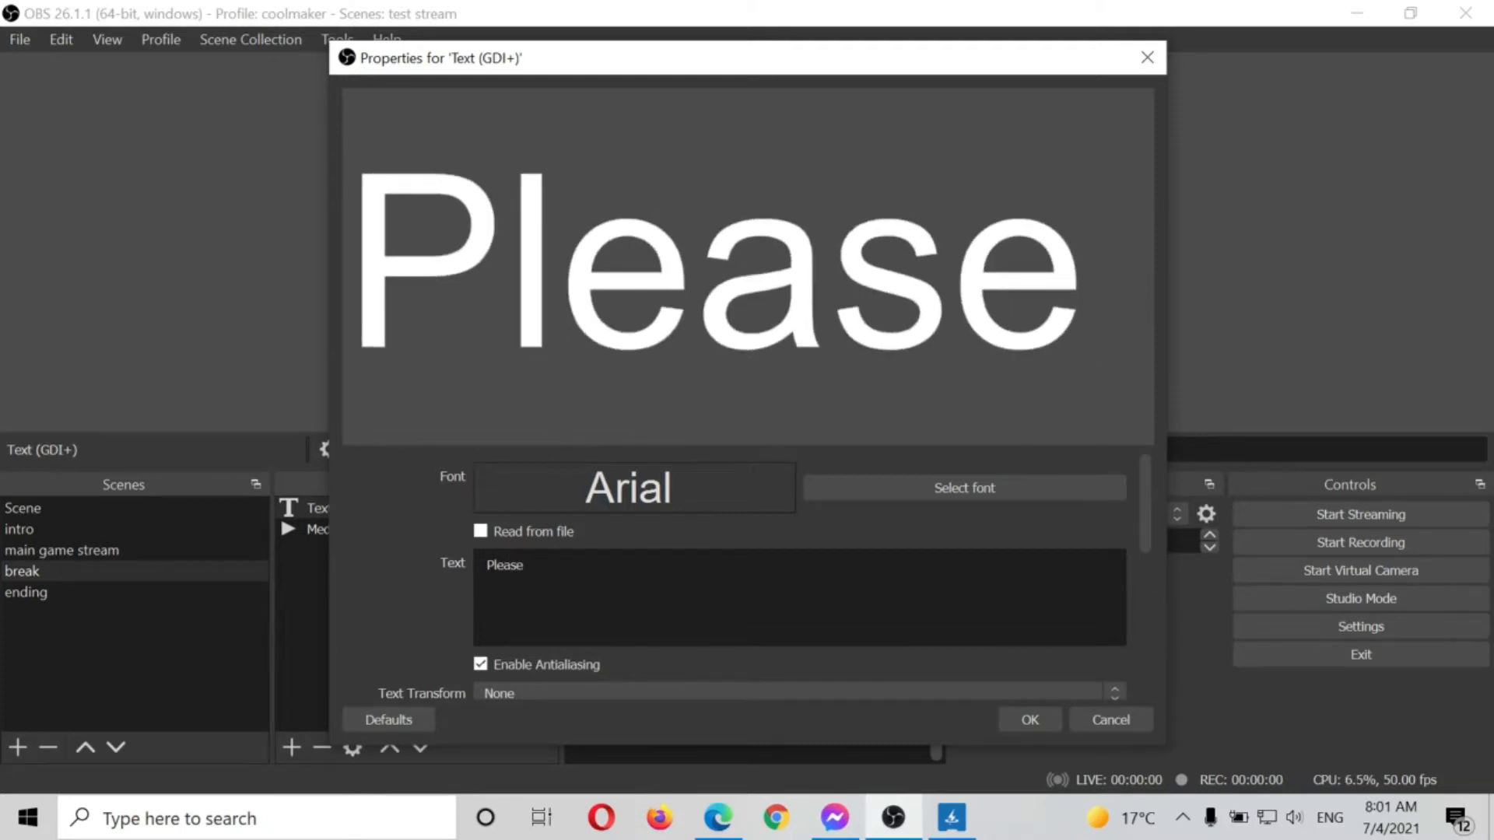
{"action": "type", "text": " s"}
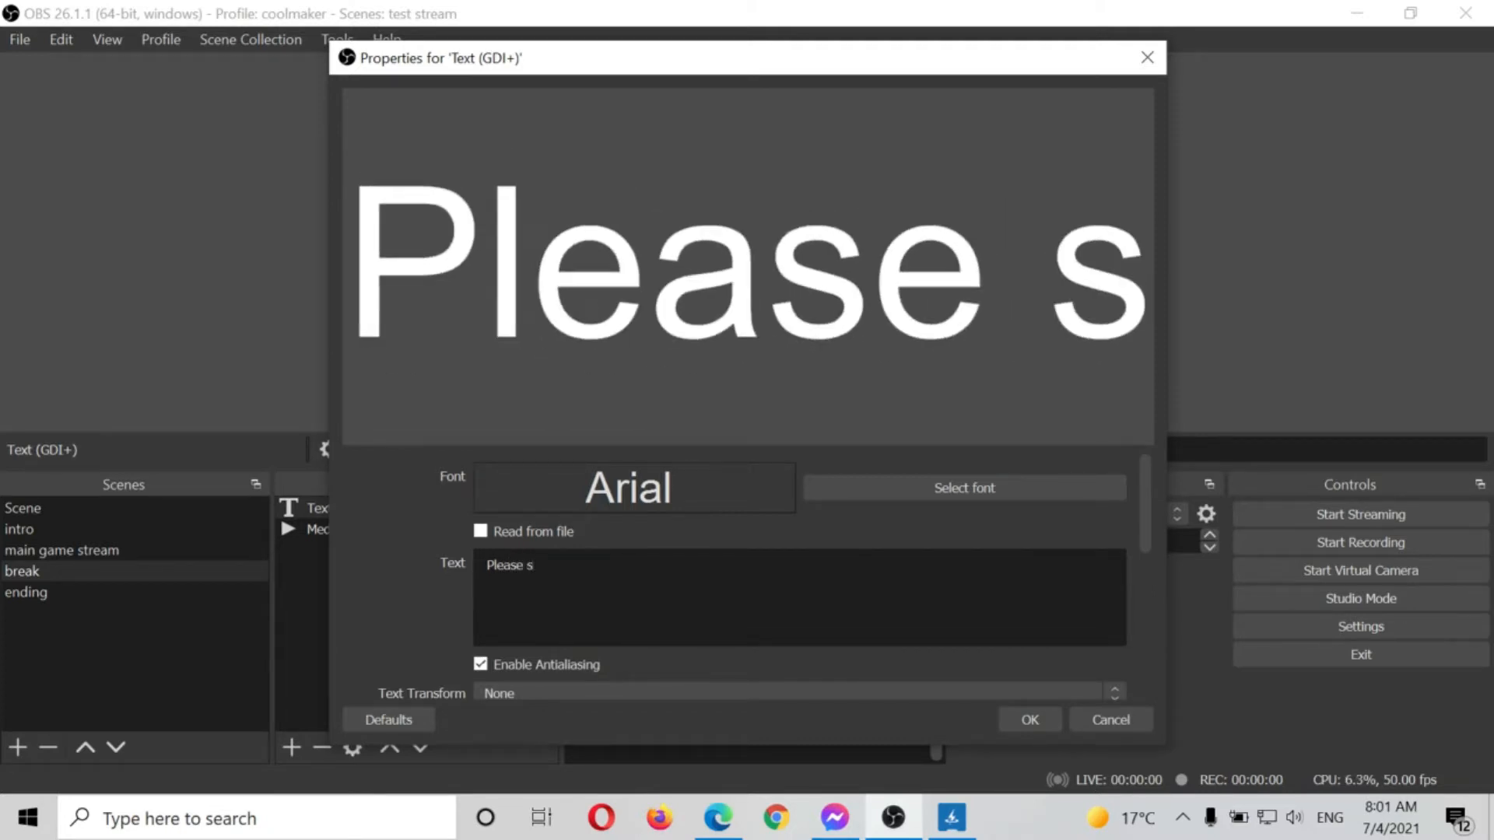
{"action": "type", "text": "tay tuned"}
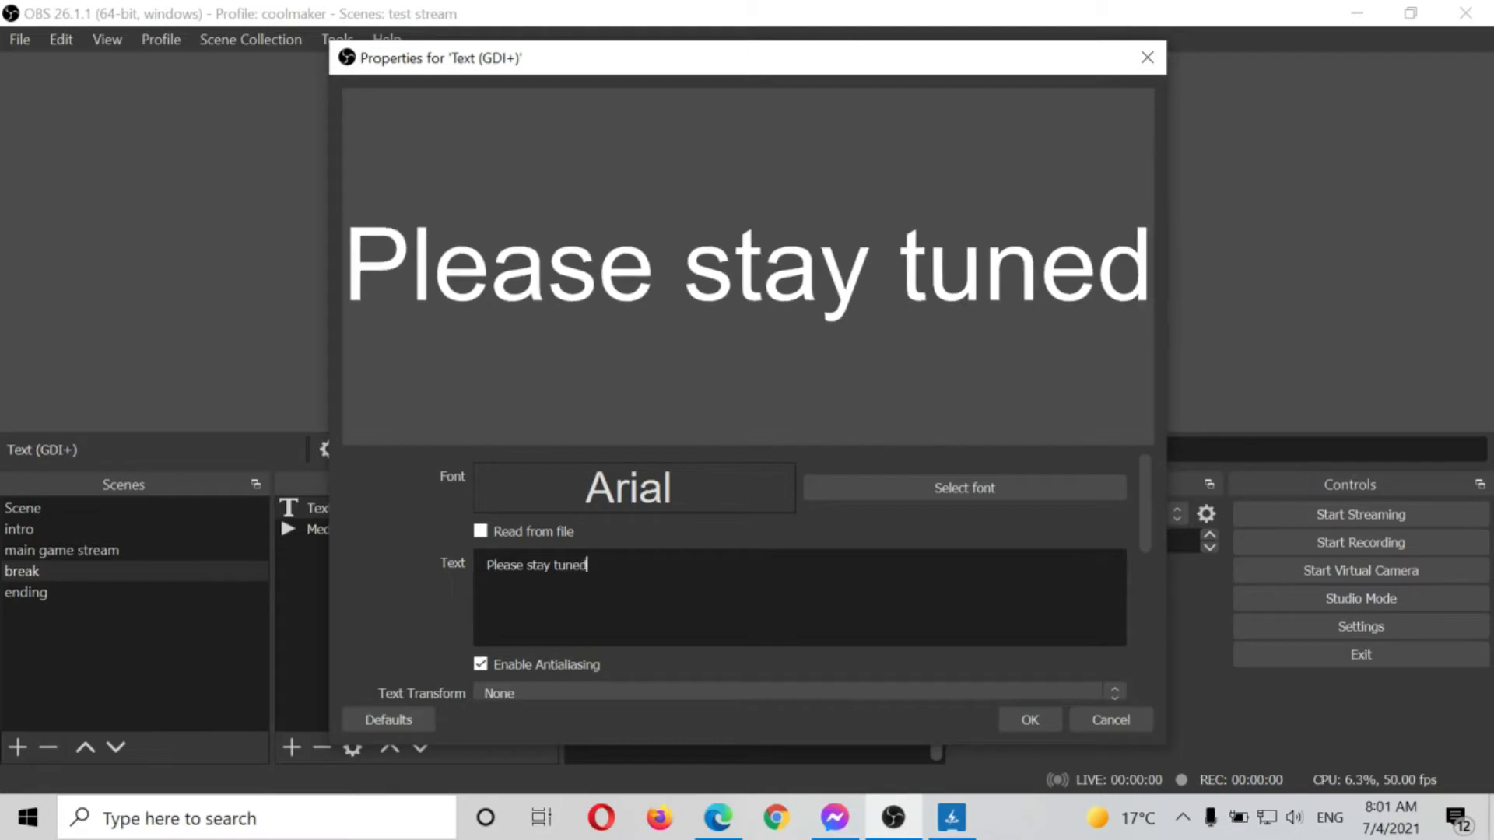
{"action": "type", "text": " wil"}
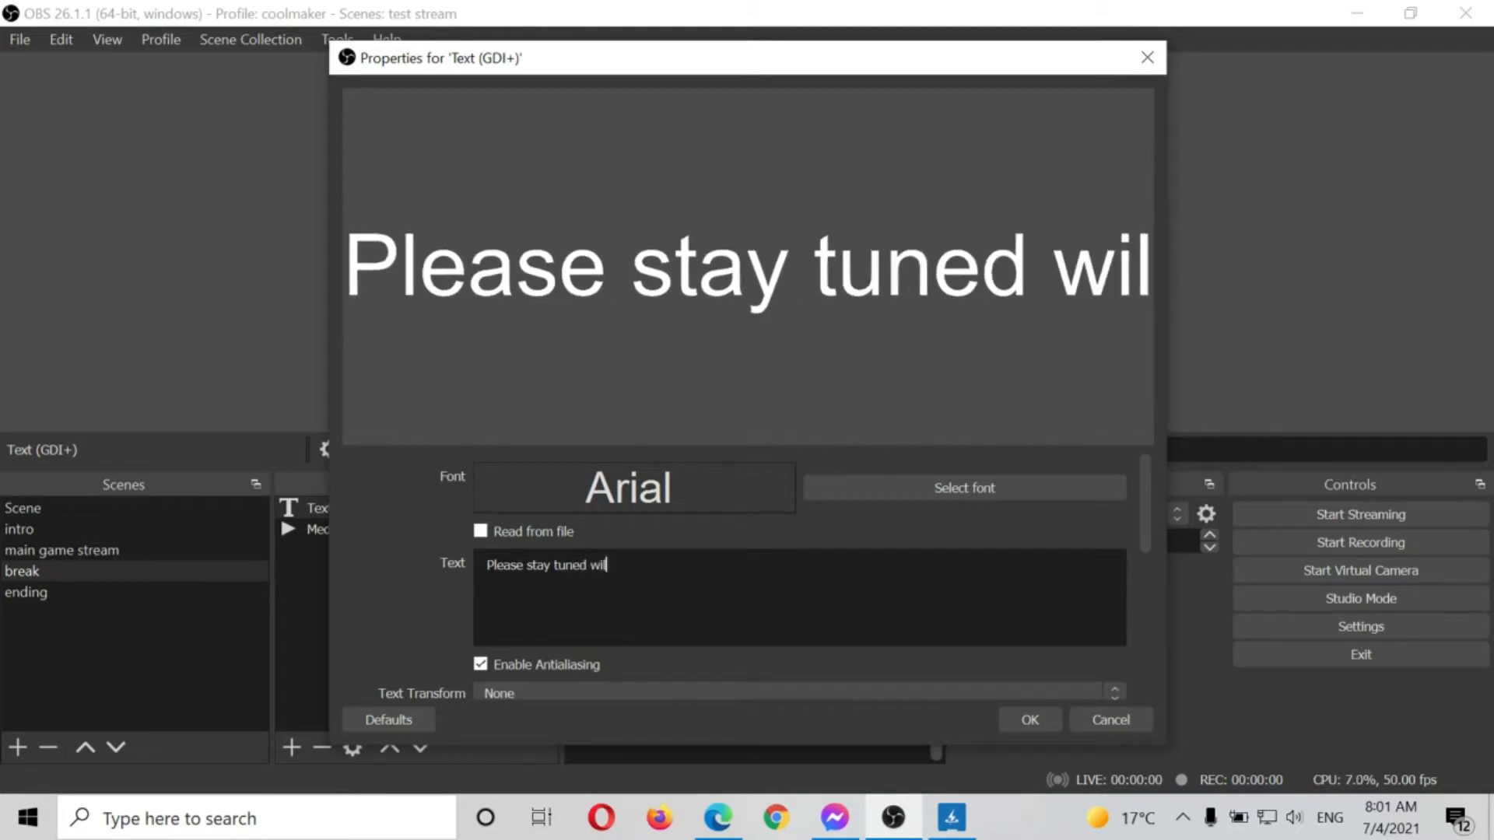
{"action": "key", "text": "BackSpace"}
{"action": "key", "text": "BackSpace"}
{"action": "type", "text": "w"}
{"action": "key", "text": "BackSpace"}
{"action": "type", "text": "e shall be back"}
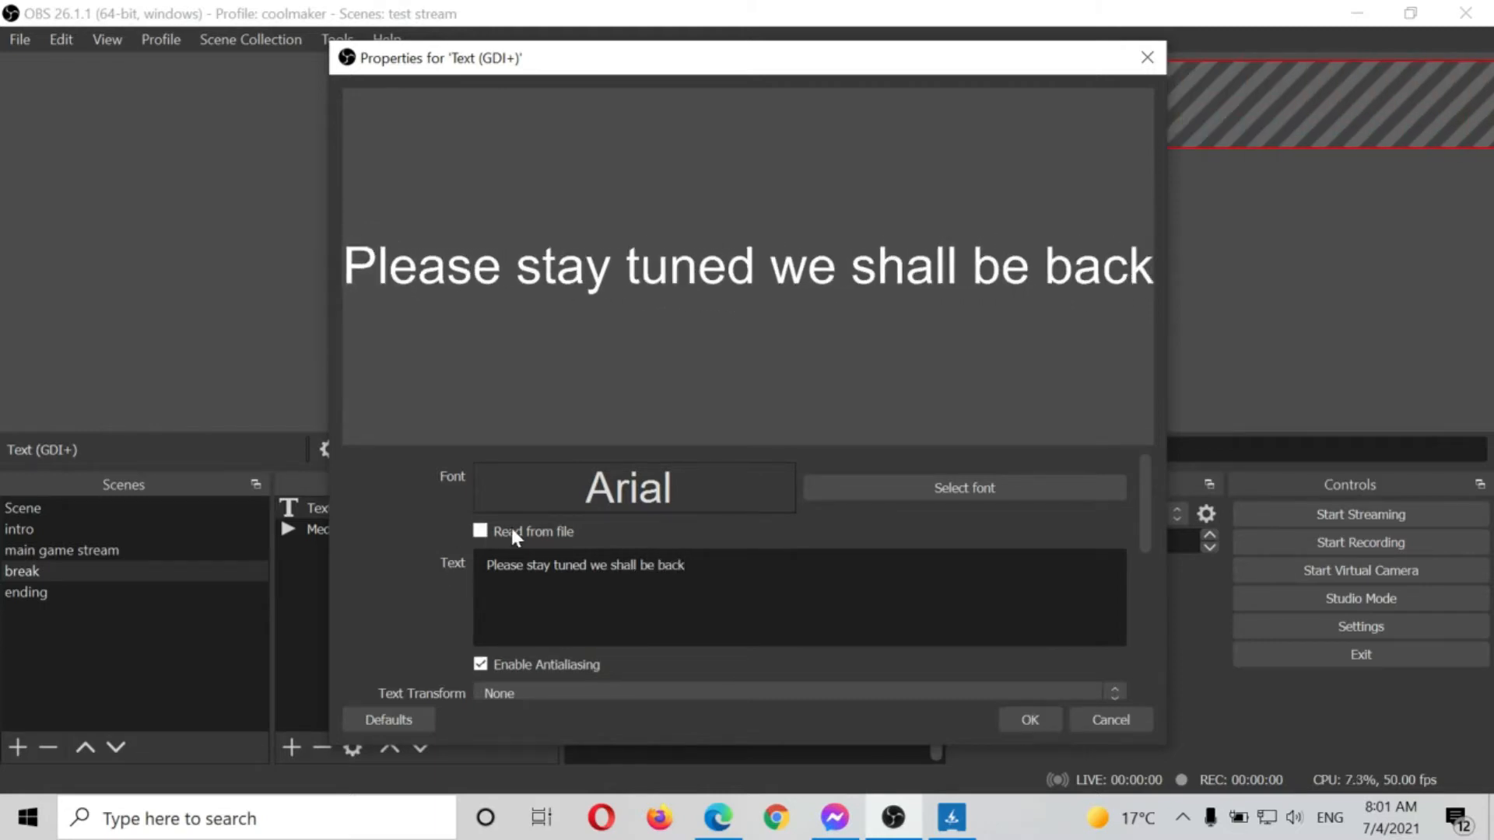
{"action": "key", "text": "Return"}
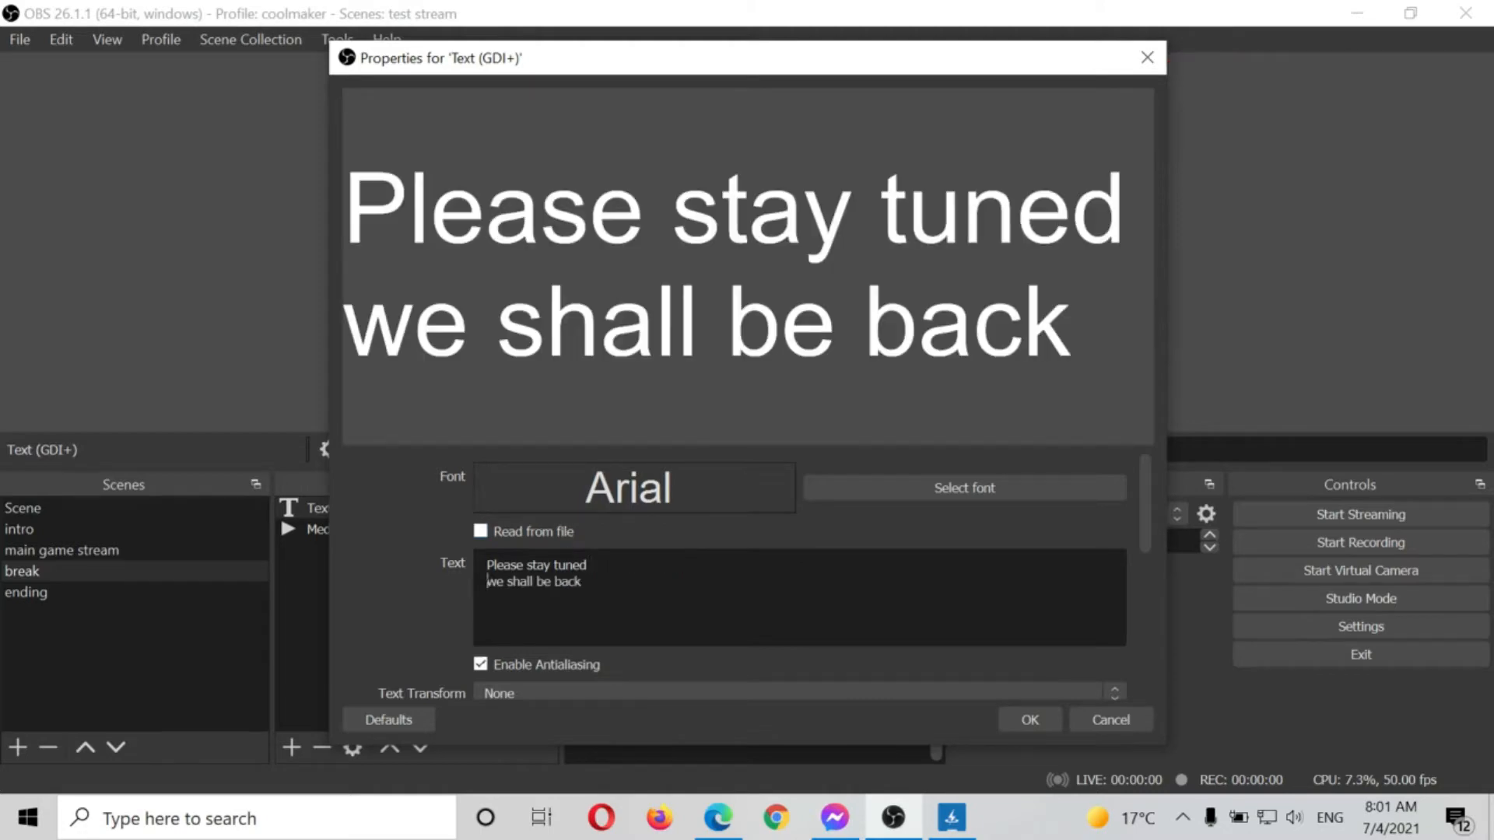
{"action": "left_click", "coordinate": [1027, 718]}
- Place the text over the lower part of the break scene's video, scale it down to about three quarters, and deselect it
{"action": "left_click_drag", "start_coordinate": [948, 200], "coordinate": [934, 358]}
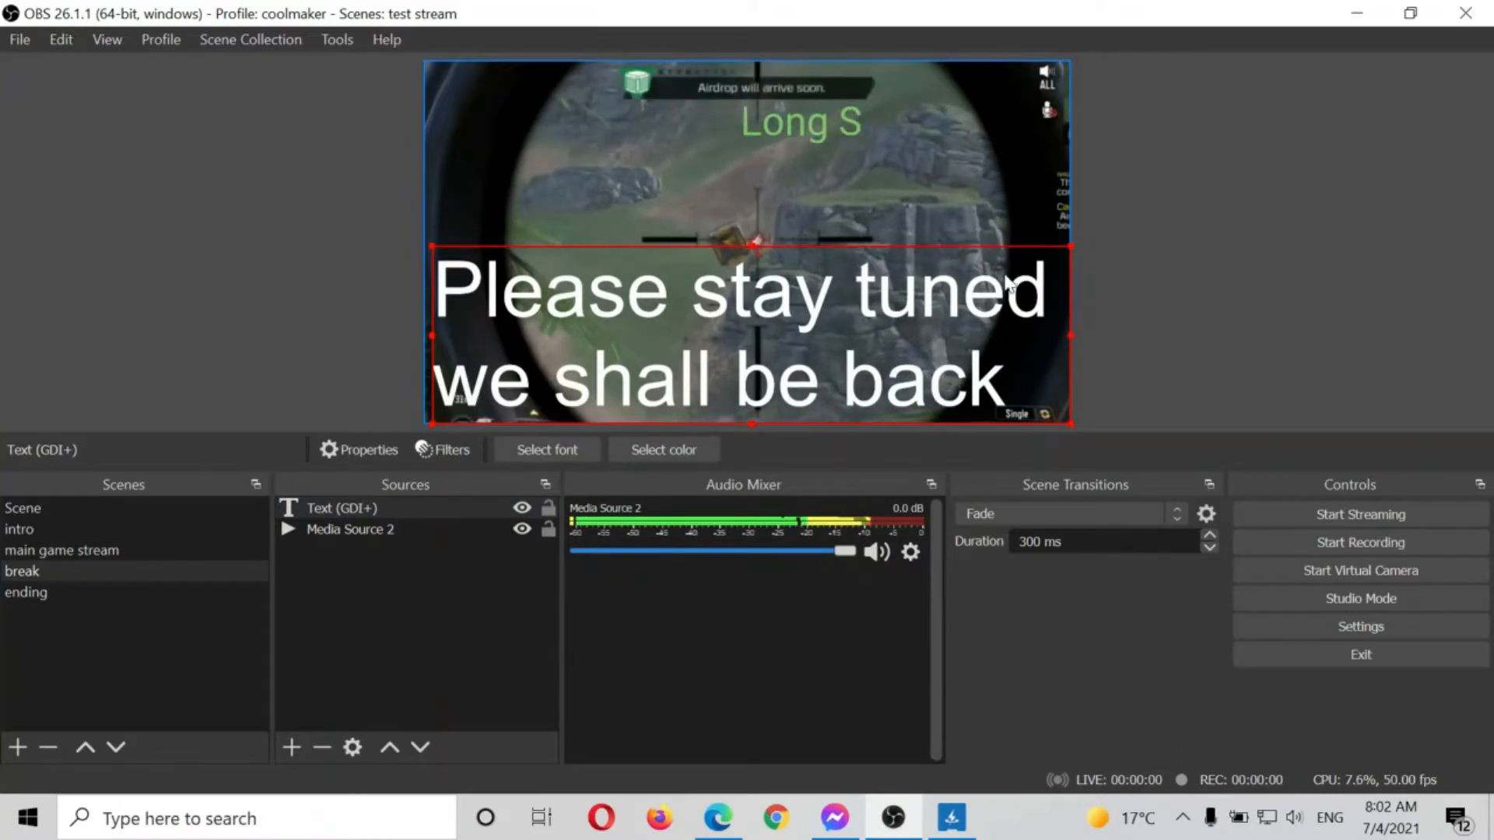
{"action": "left_click_drag", "start_coordinate": [1066, 246], "coordinate": [923, 364]}
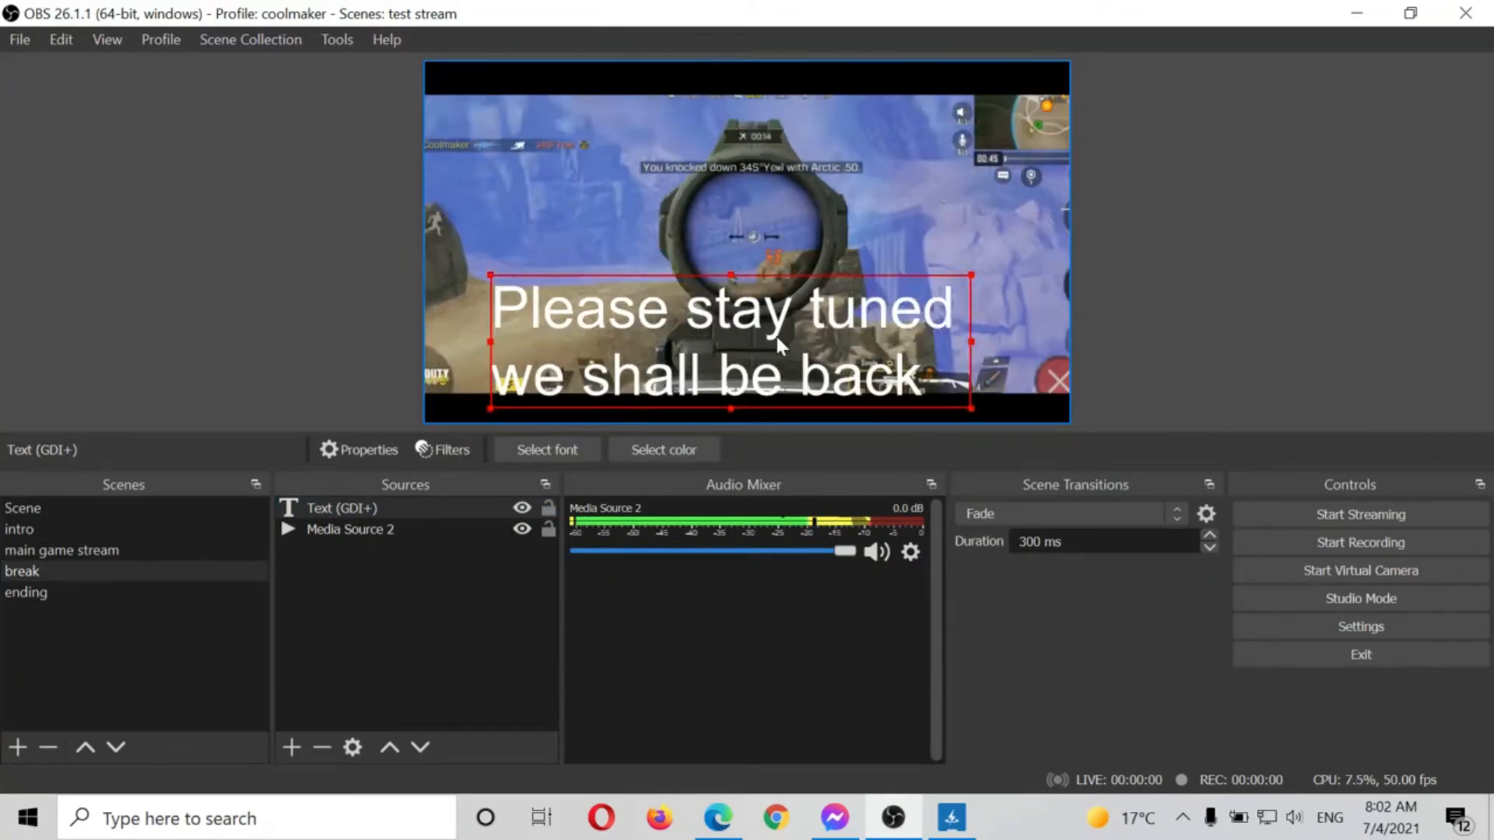
{"action": "left_click", "coordinate": [446, 559]}
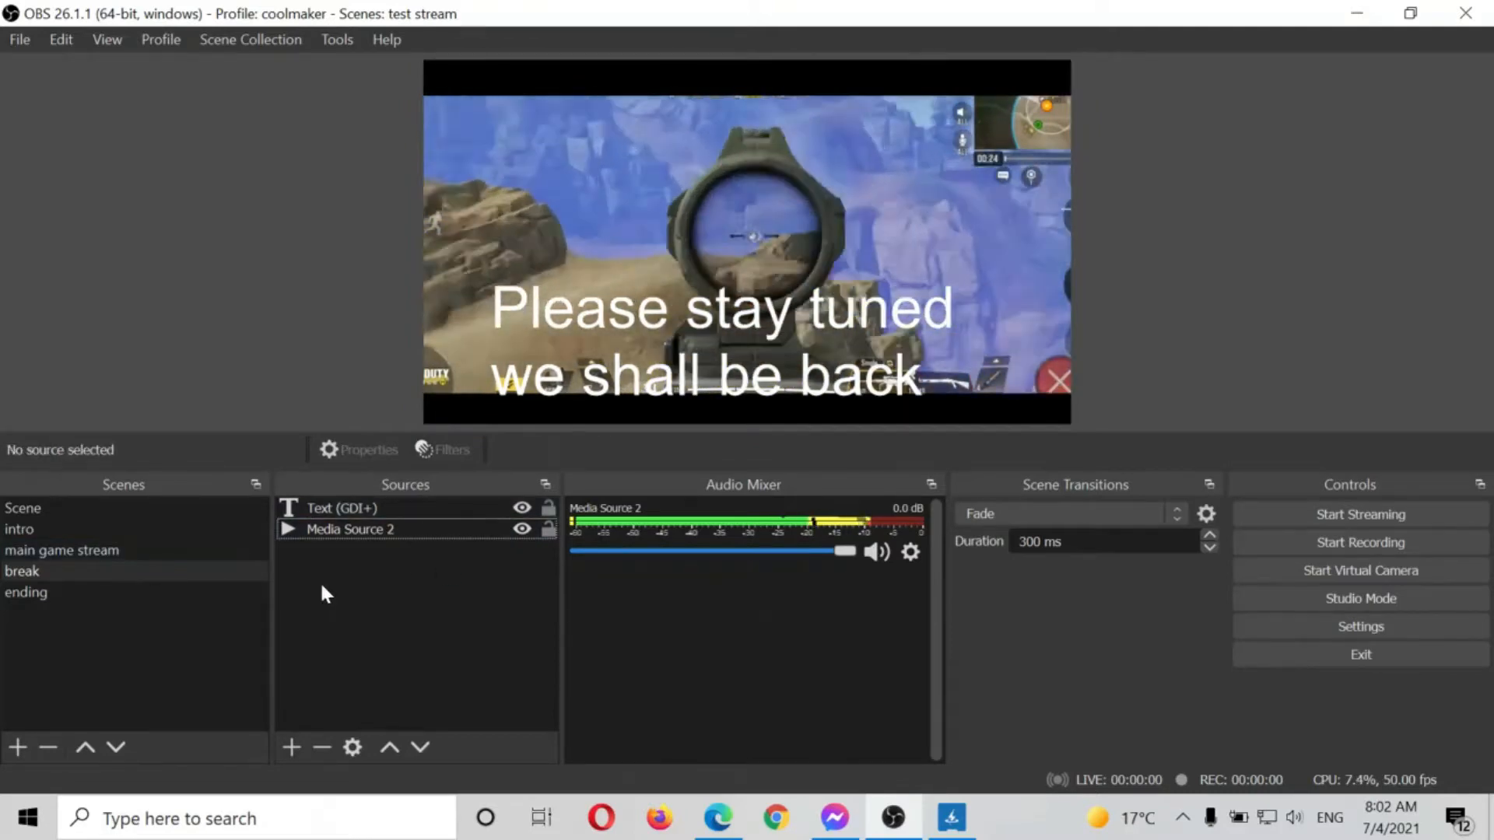
- Add a new audio input capture source named "head phone" to the break scene
{"action": "right_click", "coordinate": [372, 593]}
{"action": "mouse_move", "coordinate": [472, 615]}
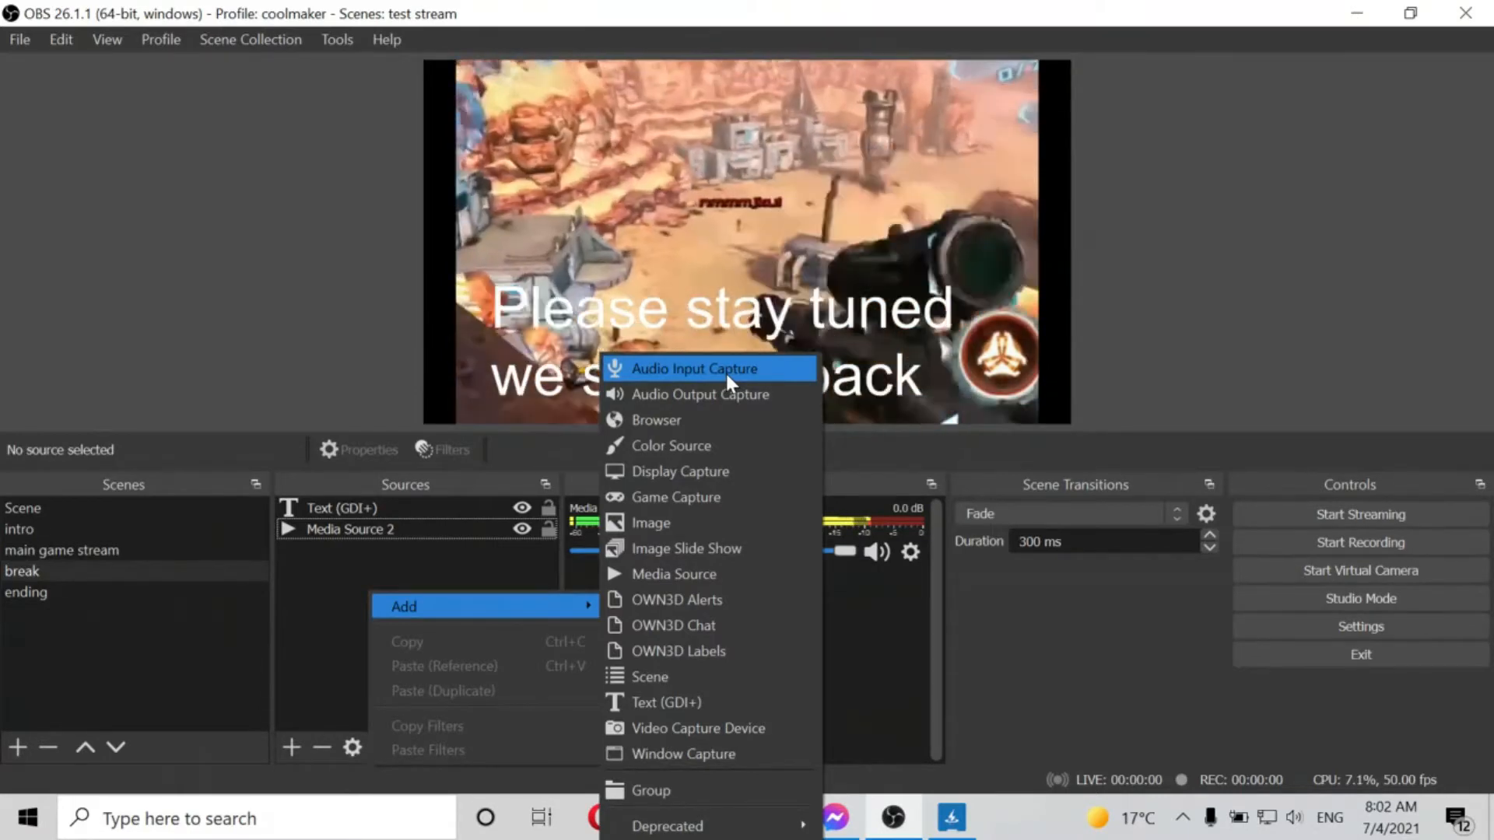
{"action": "left_click", "coordinate": [729, 369]}
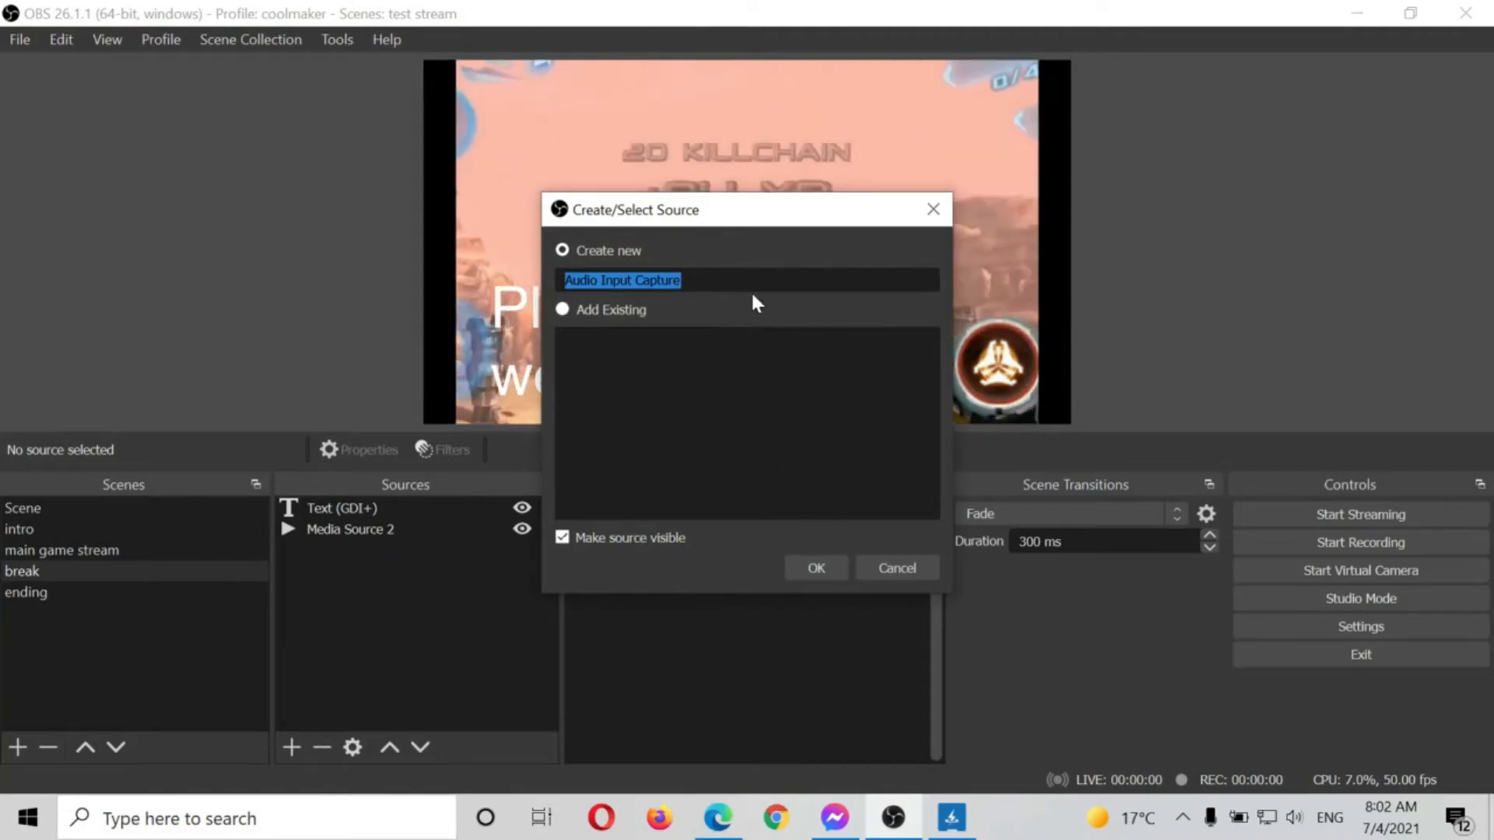
{"action": "type", "text": "head p"}
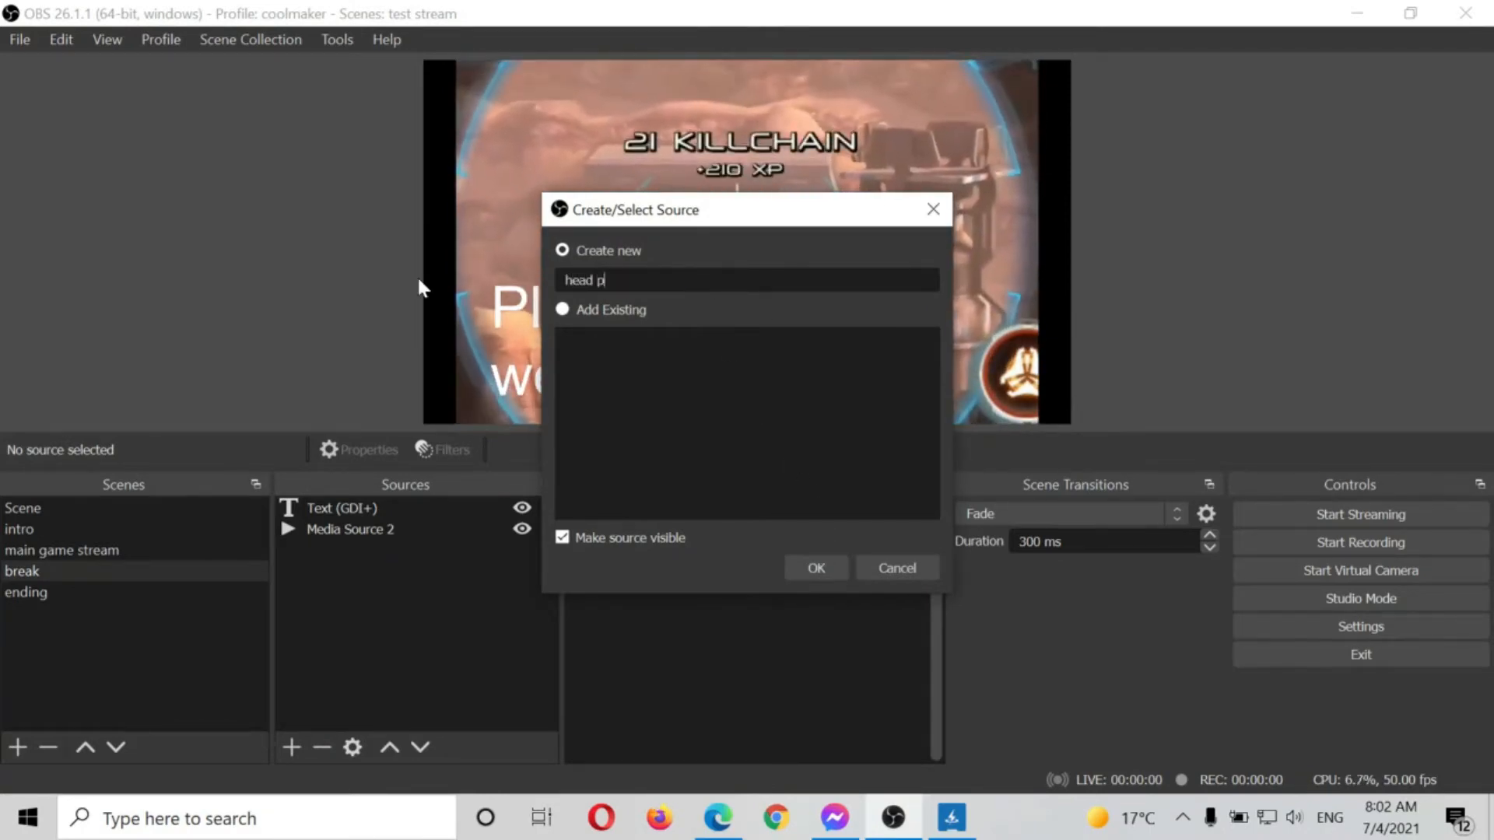
{"action": "type", "text": "hone"}
{"action": "key", "text": "Return"}
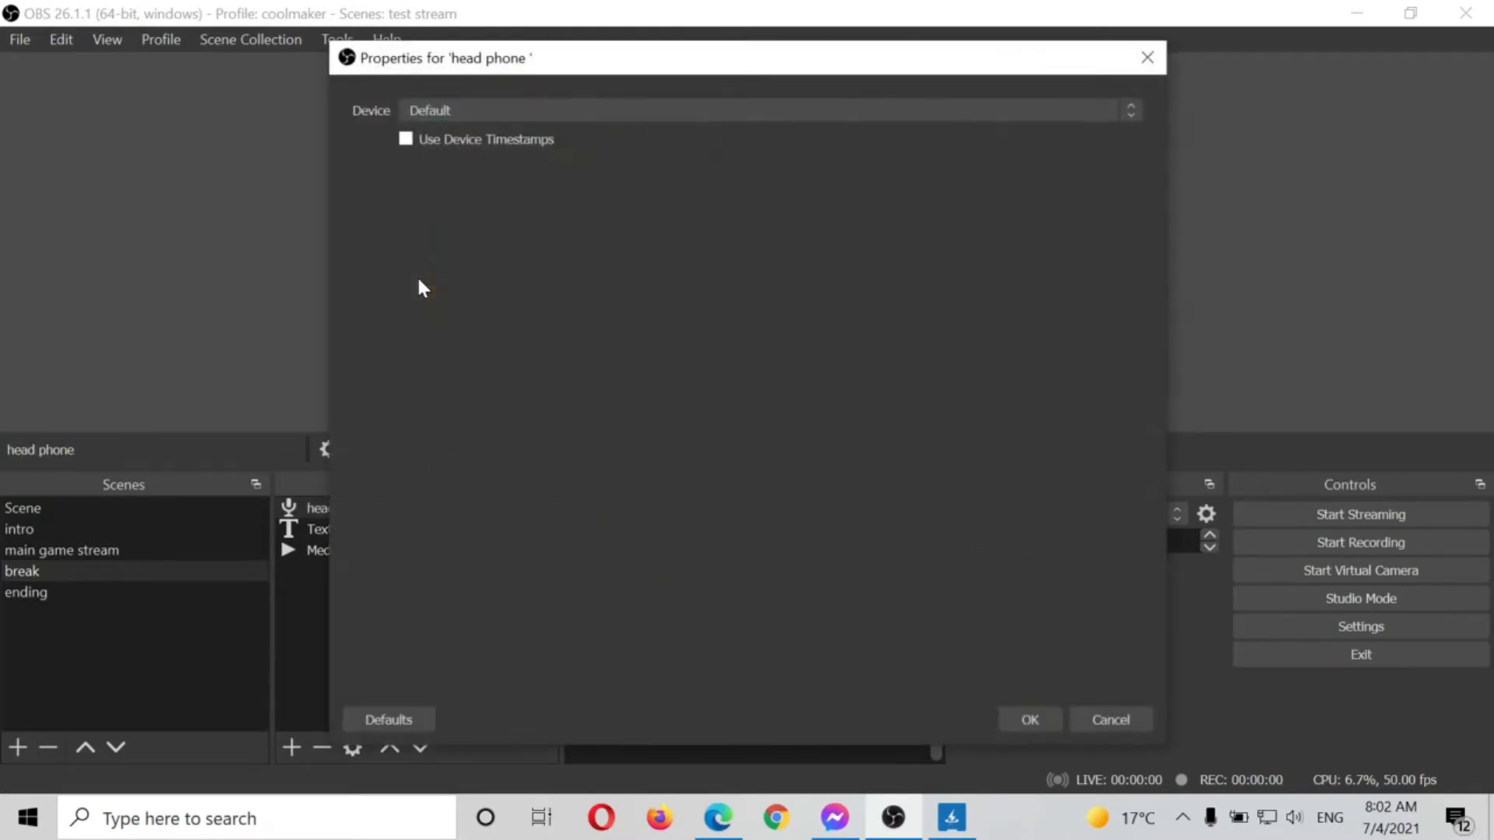
- Set the head phone source's device to Microphone (Realtek(R) Audio) and accept the properties
{"action": "left_click", "coordinate": [478, 111]}
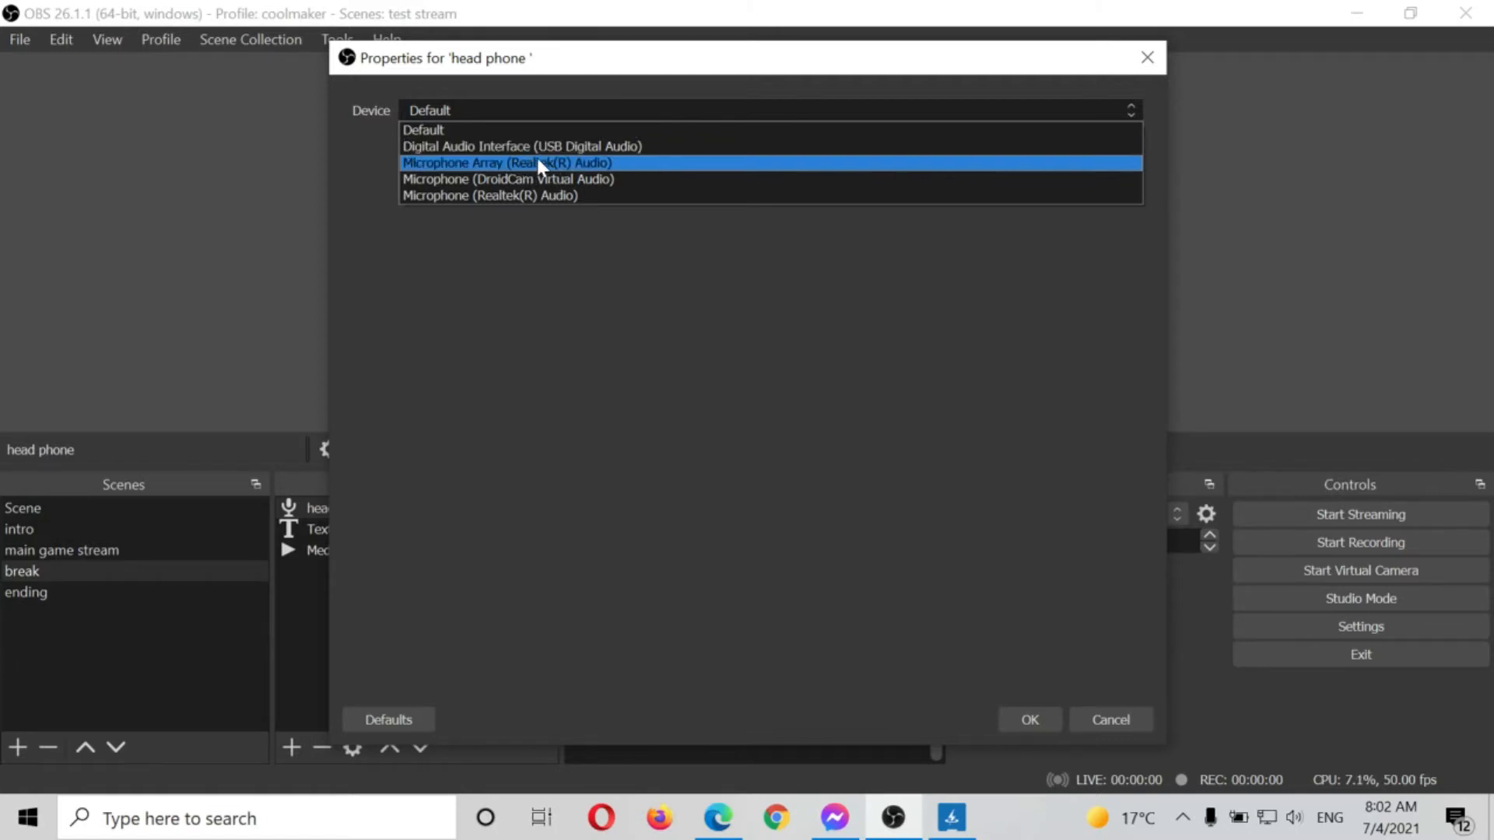
{"action": "left_click", "coordinate": [525, 195]}
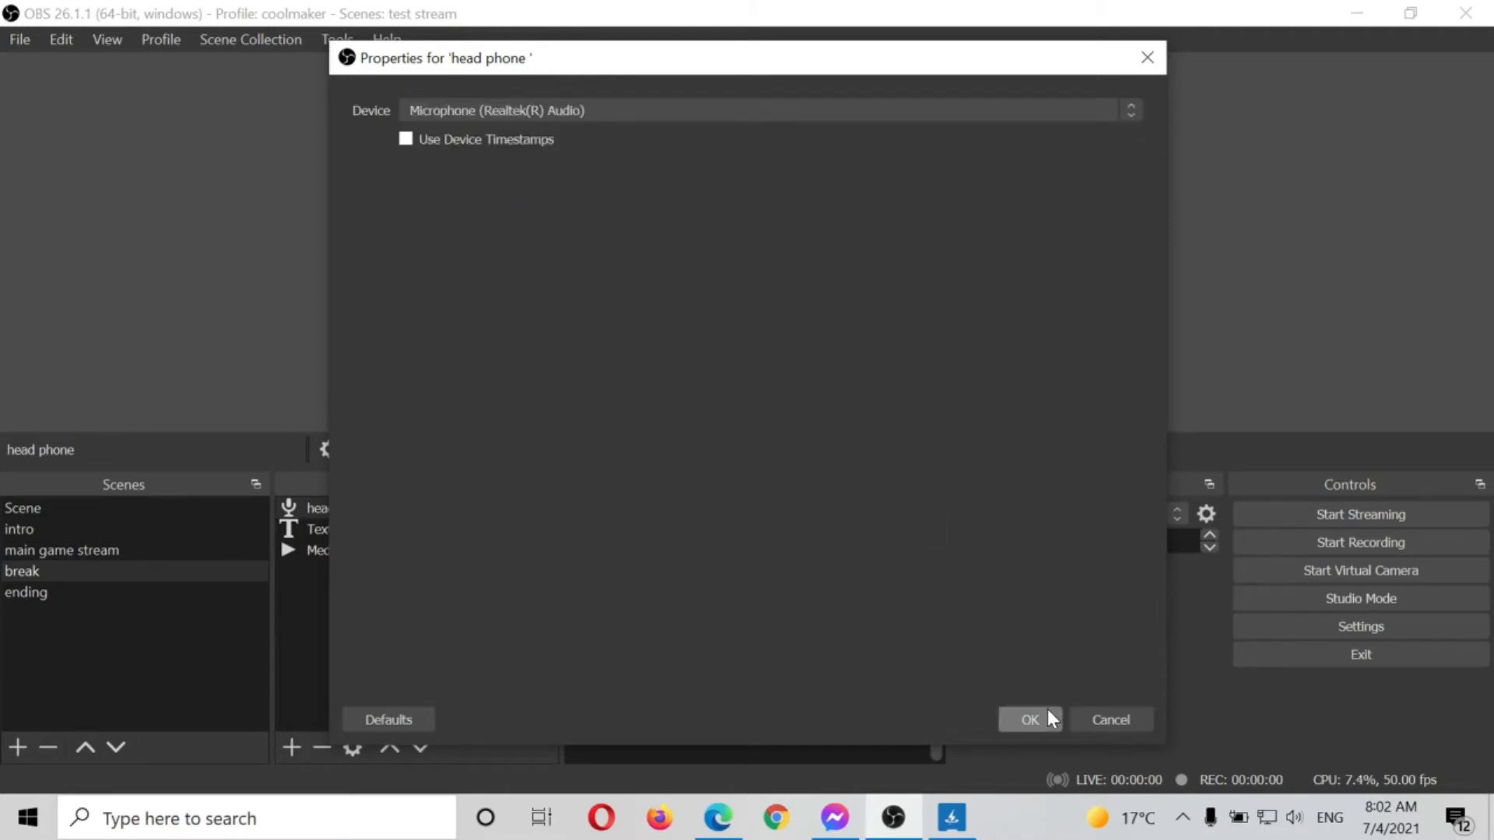
{"action": "left_click", "coordinate": [1029, 719]}
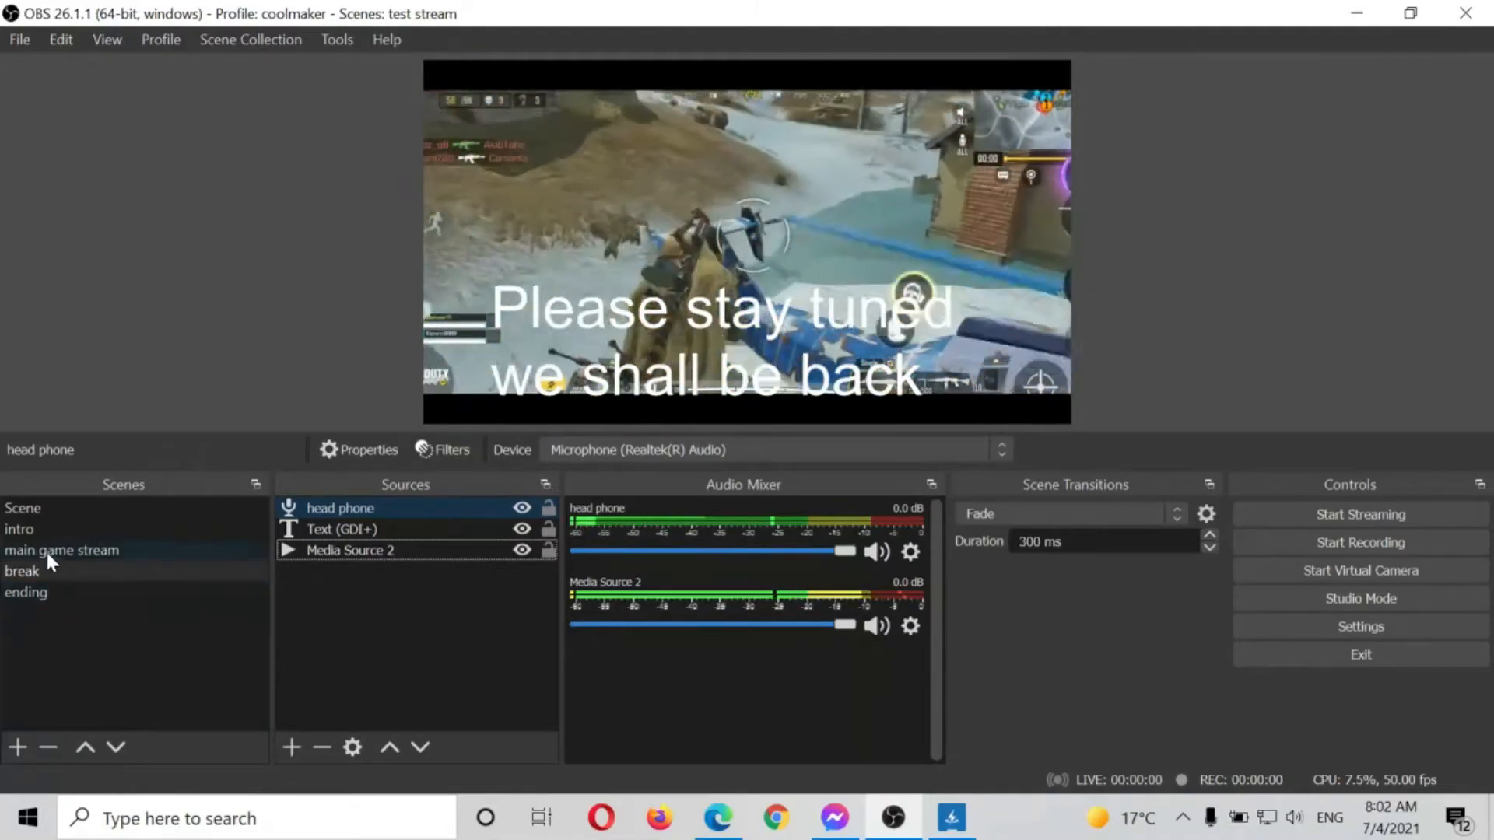
- Create a new display capture source in the main game stream scene, keeping the default name "Display Capture"
{"action": "left_click", "coordinate": [34, 550]}
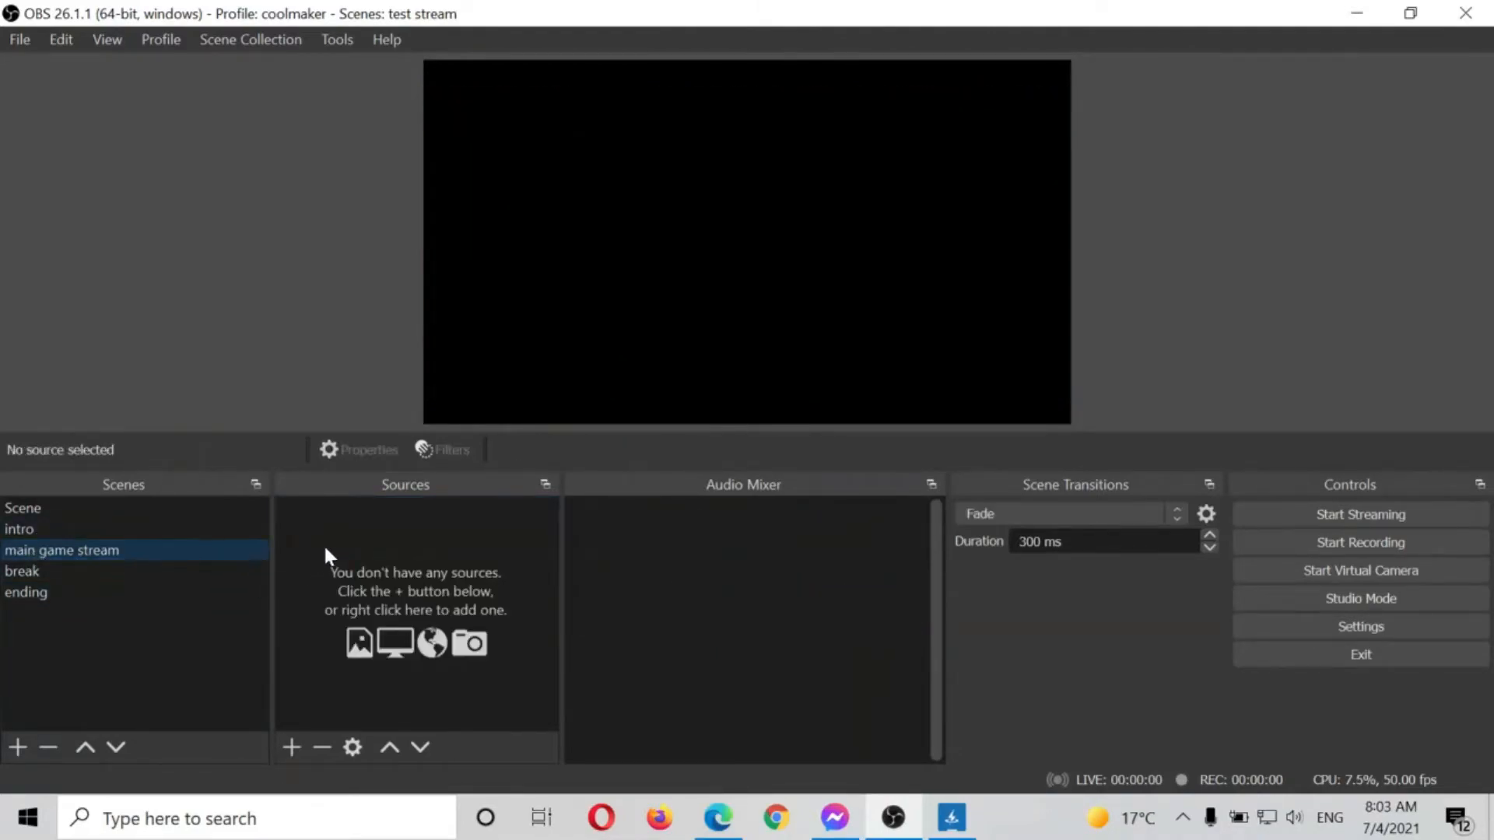
{"action": "right_click", "coordinate": [324, 549]}
{"action": "mouse_move", "coordinate": [392, 566]}
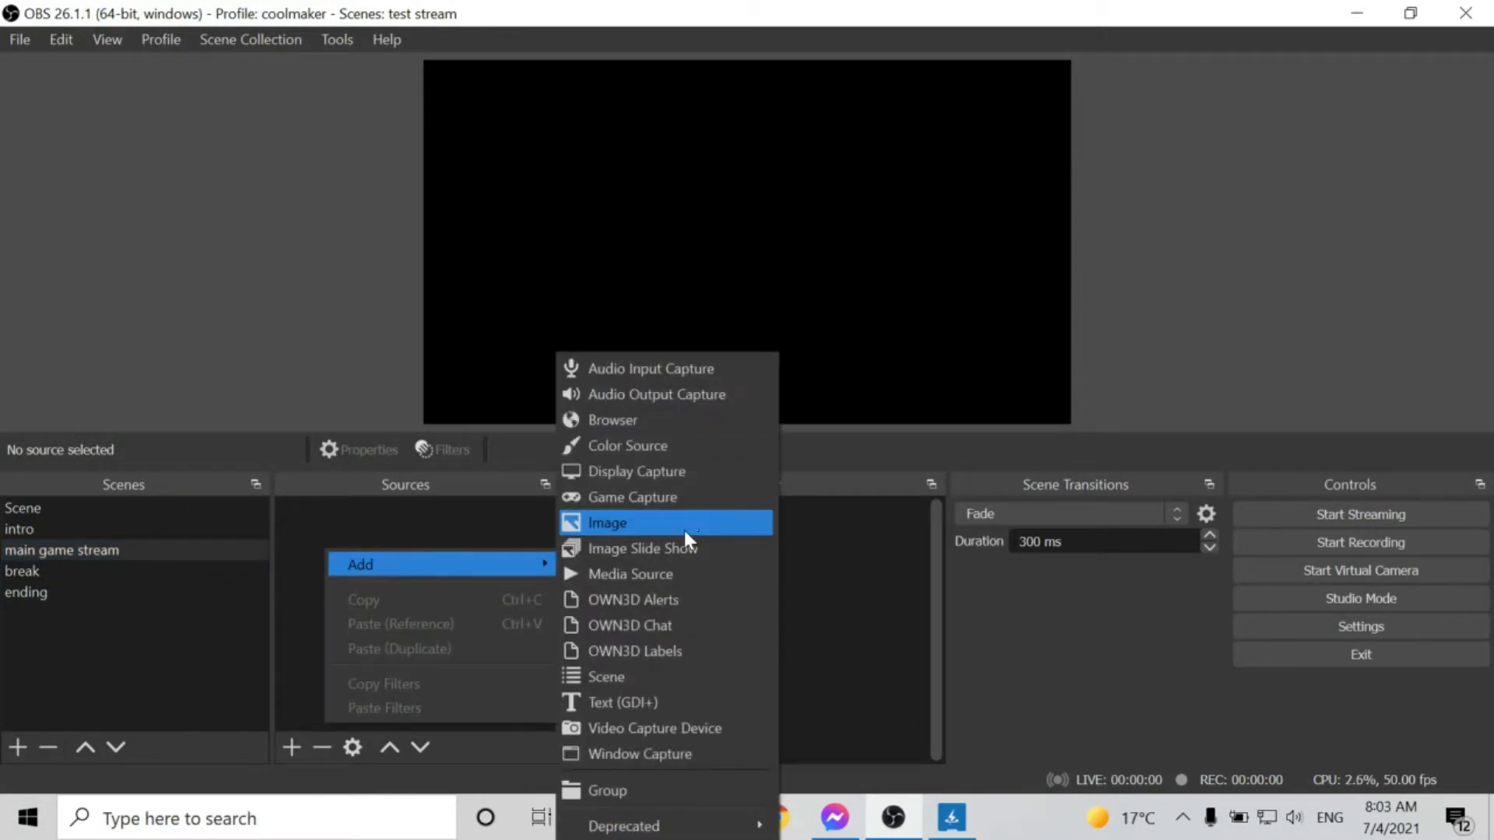
{"action": "left_click", "coordinate": [655, 475]}
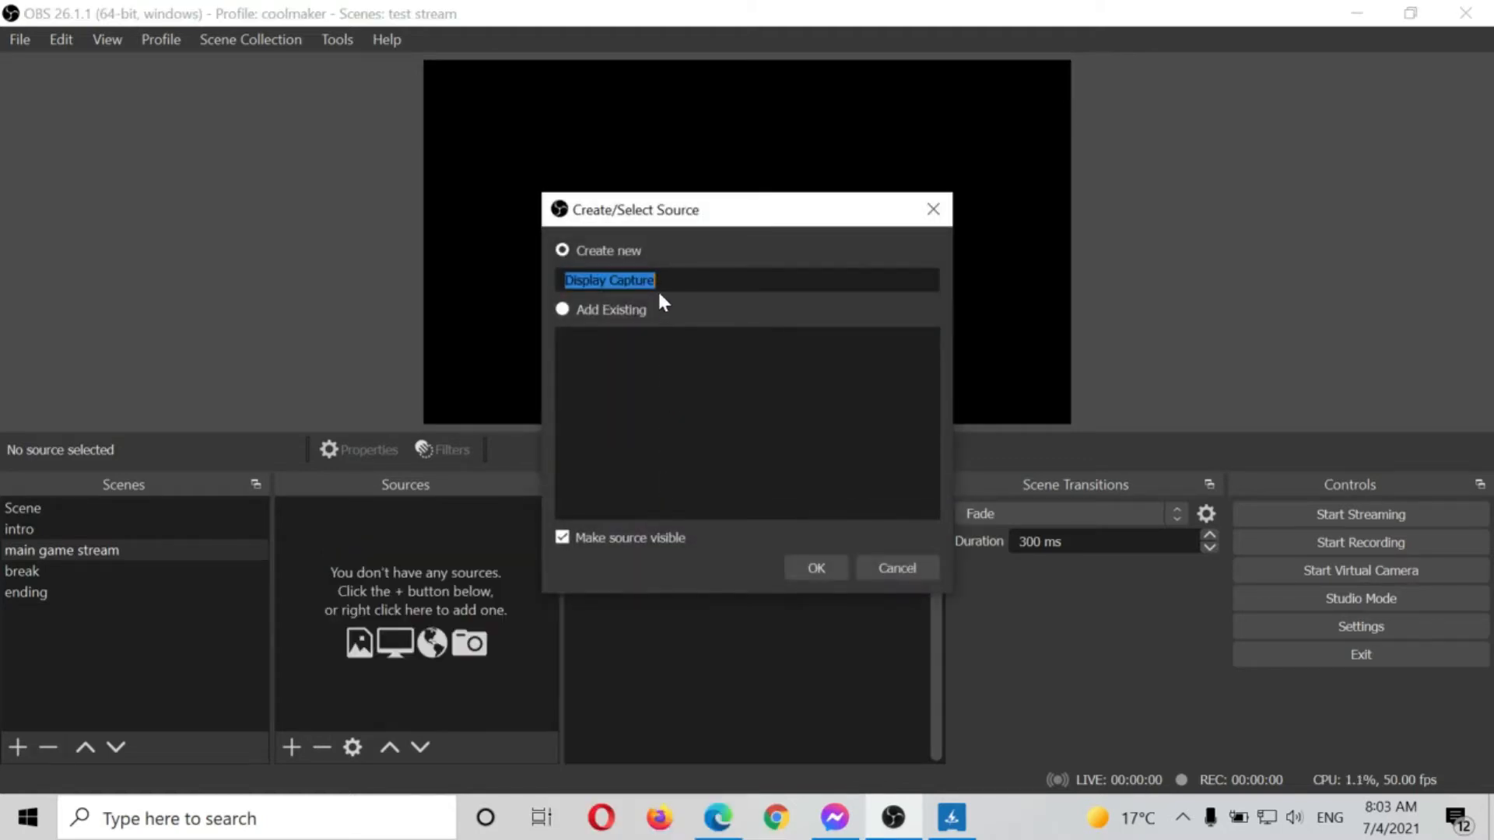
{"action": "left_click", "coordinate": [817, 568]}
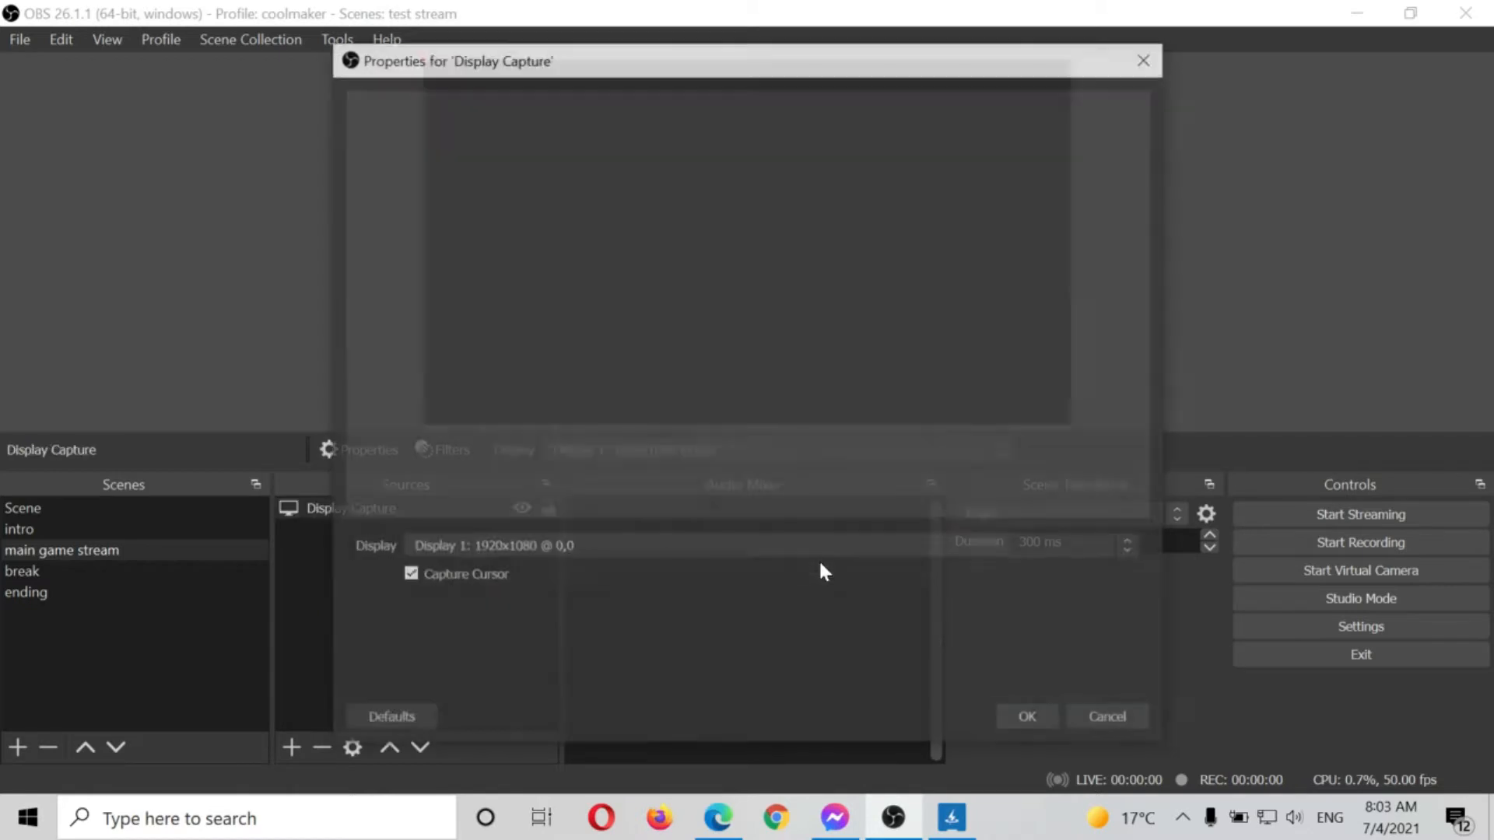
- Choose "Display 1: 1920x1080 @ 0,0" as the display to capture and accept the source properties
{"action": "left_click", "coordinate": [590, 548]}
{"action": "left_click", "coordinate": [566, 576]}
{"action": "left_click", "coordinate": [1035, 719]}
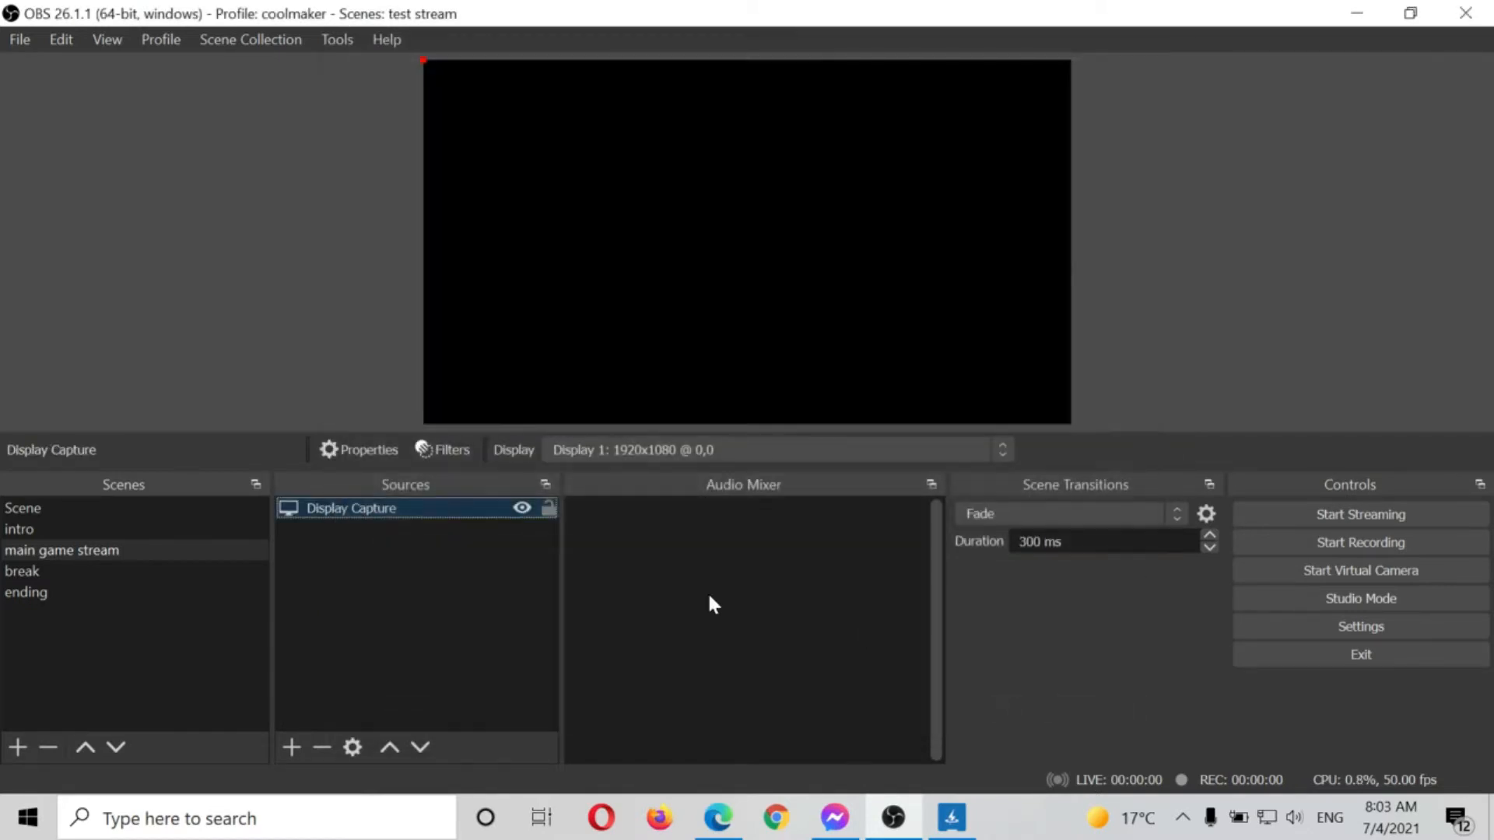
- Replace the Display Capture source in the main game stream scene with a new Video Capture Device source, keeping the default name
{"action": "key", "text": "Delete"}
{"action": "left_click", "coordinate": [830, 437]}
{"action": "right_click", "coordinate": [431, 548]}
{"action": "mouse_move", "coordinate": [484, 559]}
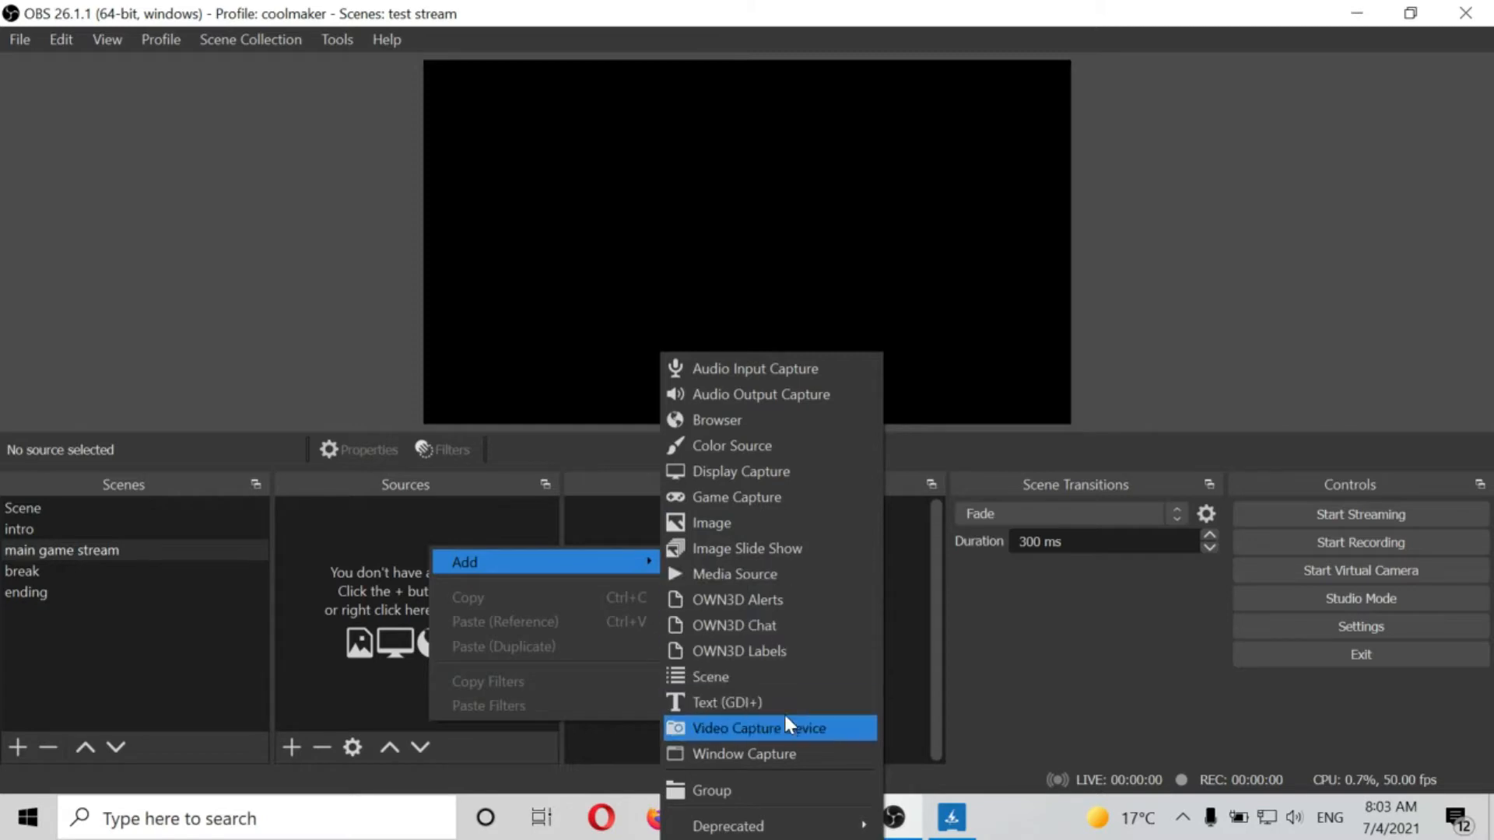
{"action": "left_click", "coordinate": [761, 738]}
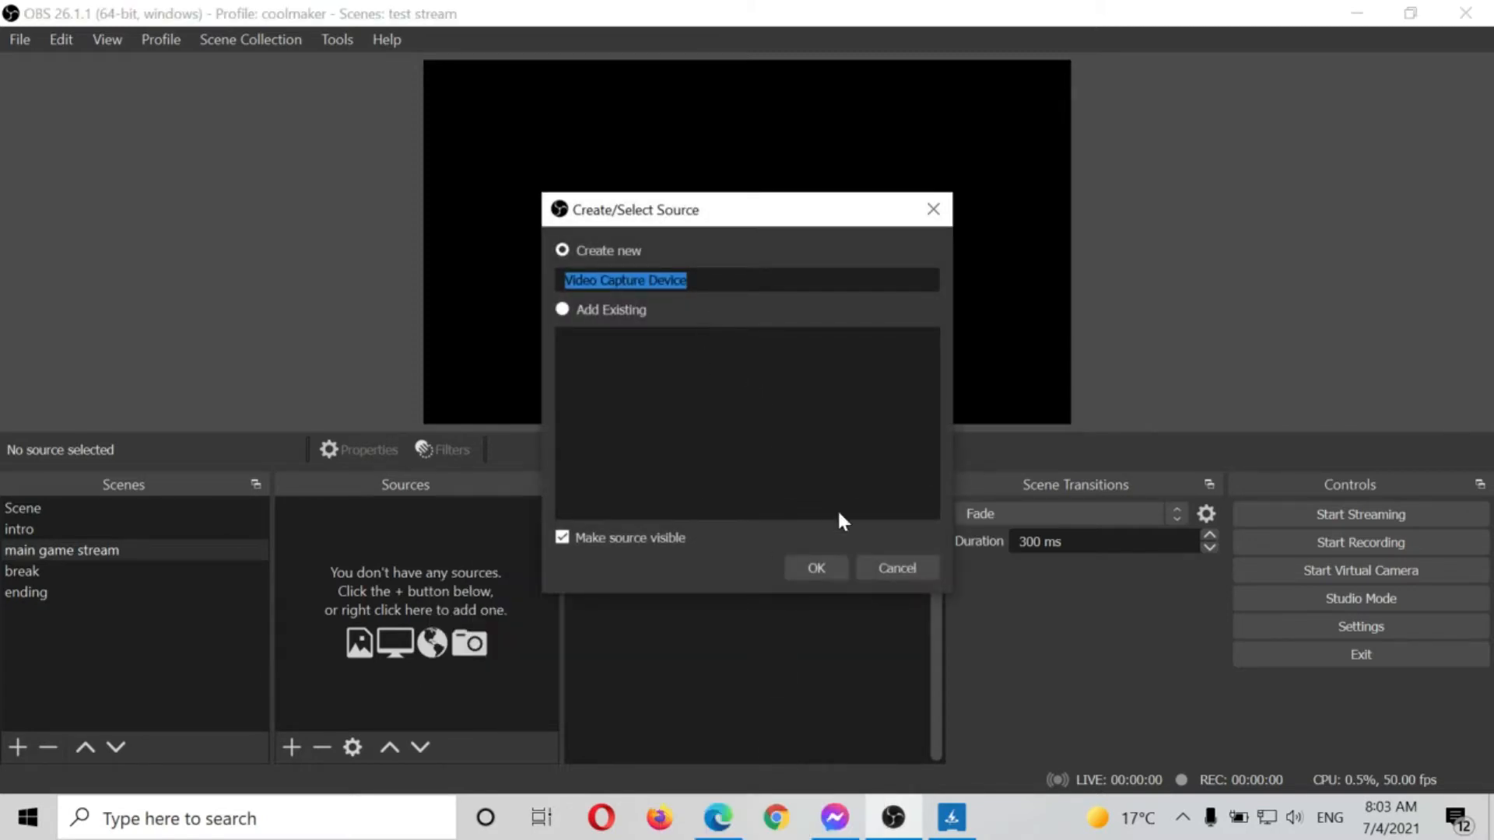
{"action": "left_click", "coordinate": [836, 566]}
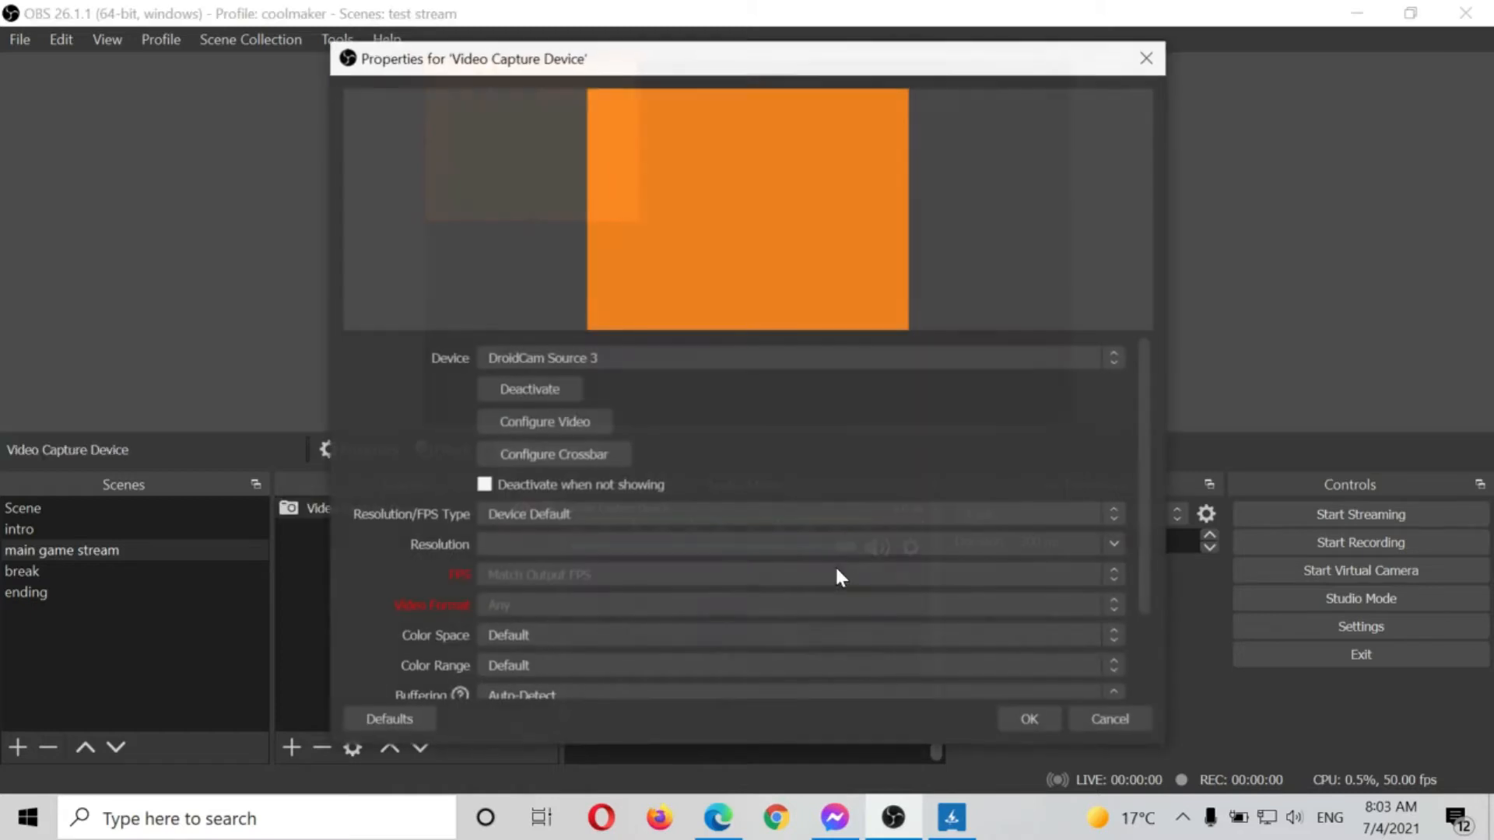
- Set the Video Capture Device source's device to USB Video and accept the properties
{"action": "left_click", "coordinate": [660, 358]}
{"action": "left_click", "coordinate": [623, 394]}
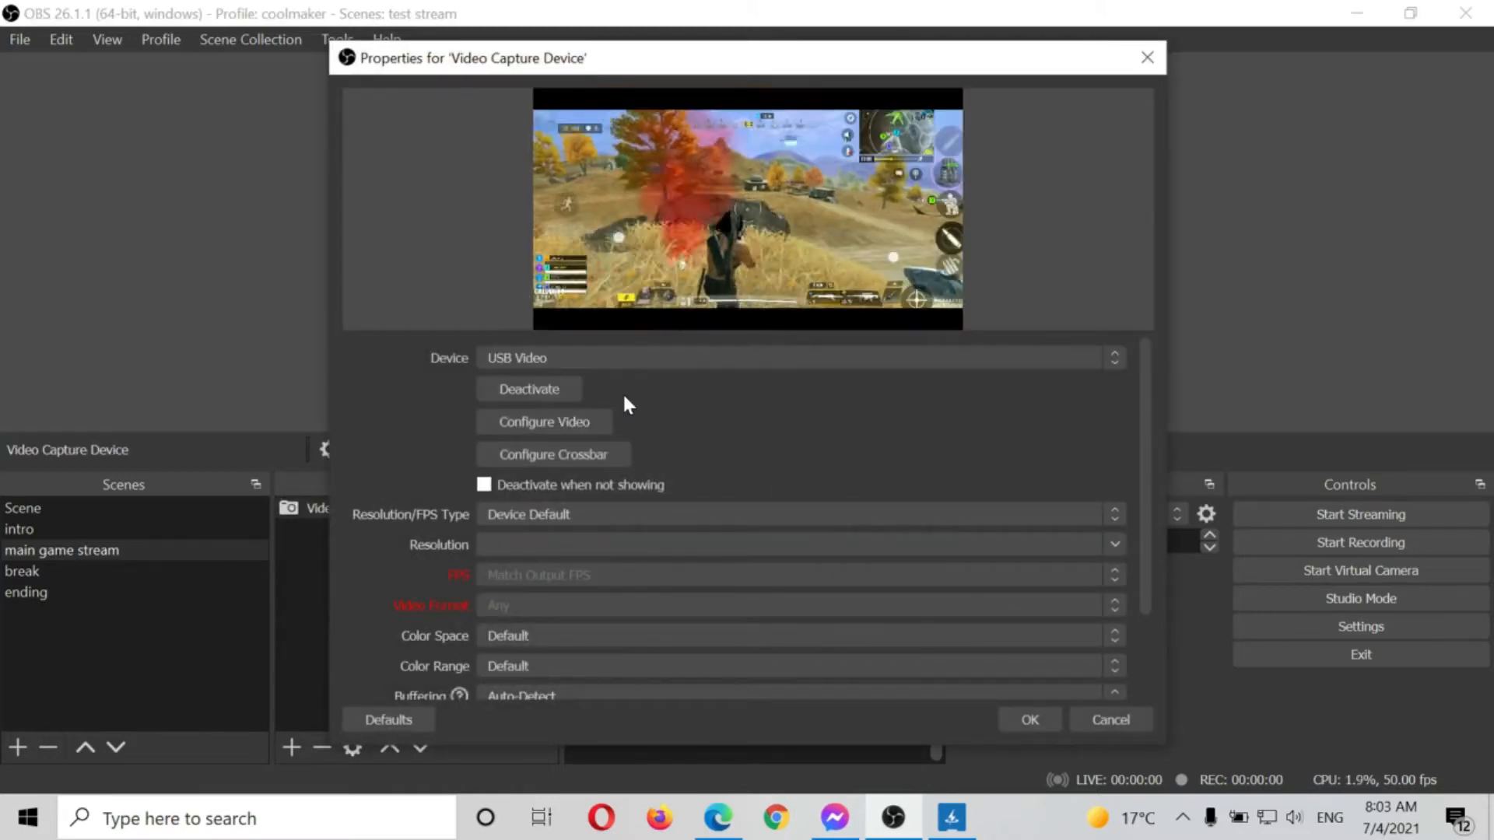
{"action": "left_click", "coordinate": [1030, 717]}
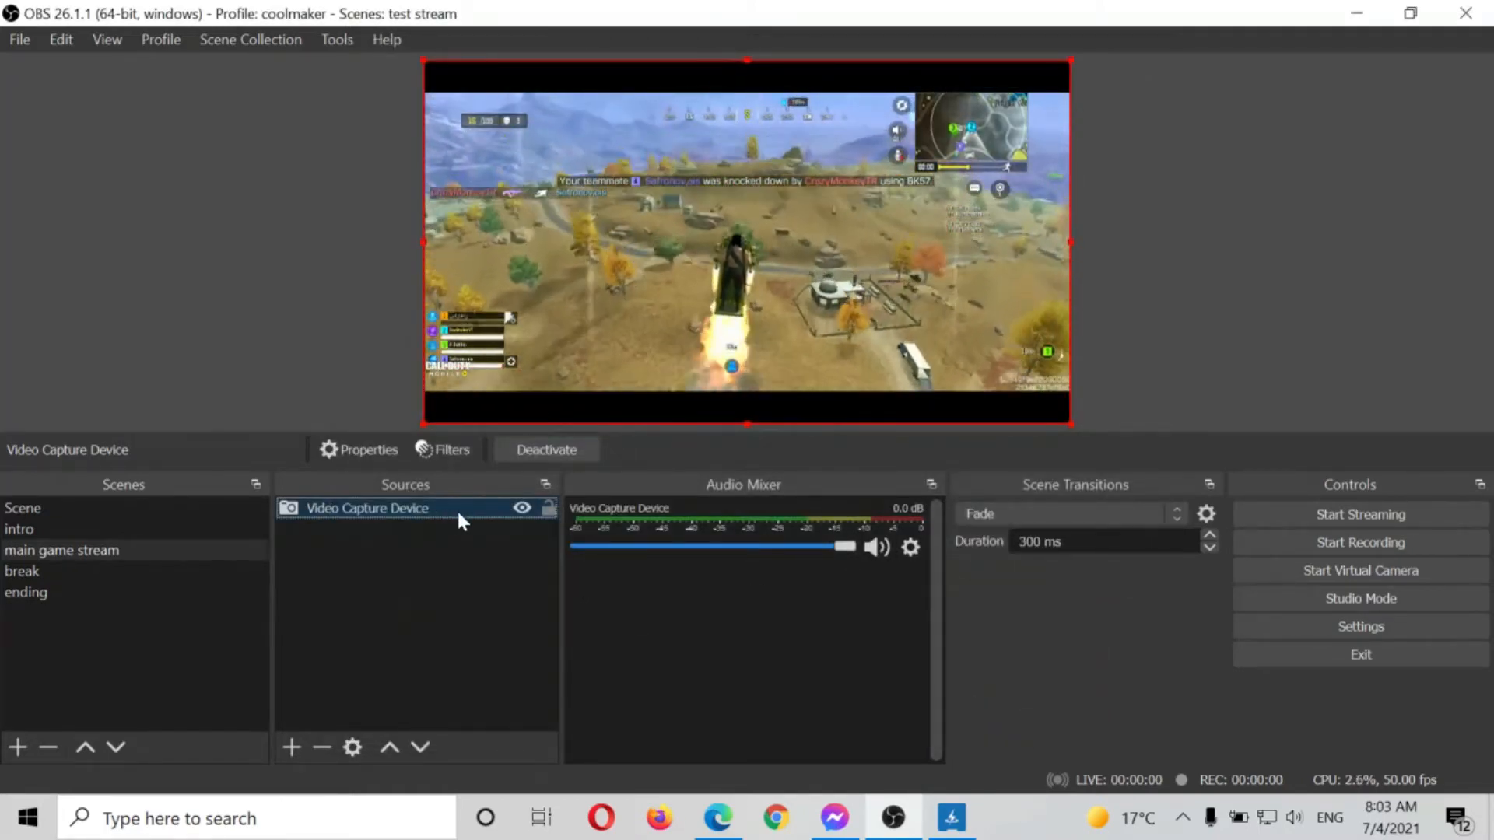
{"action": "mouse_move", "coordinate": [537, 169]}
{"action": "left_mouse_down"}
{"action": "mouse_move", "coordinate": [496, 173]}
{"action": "mouse_move", "coordinate": [536, 168]}
{"action": "left_mouse_up"}
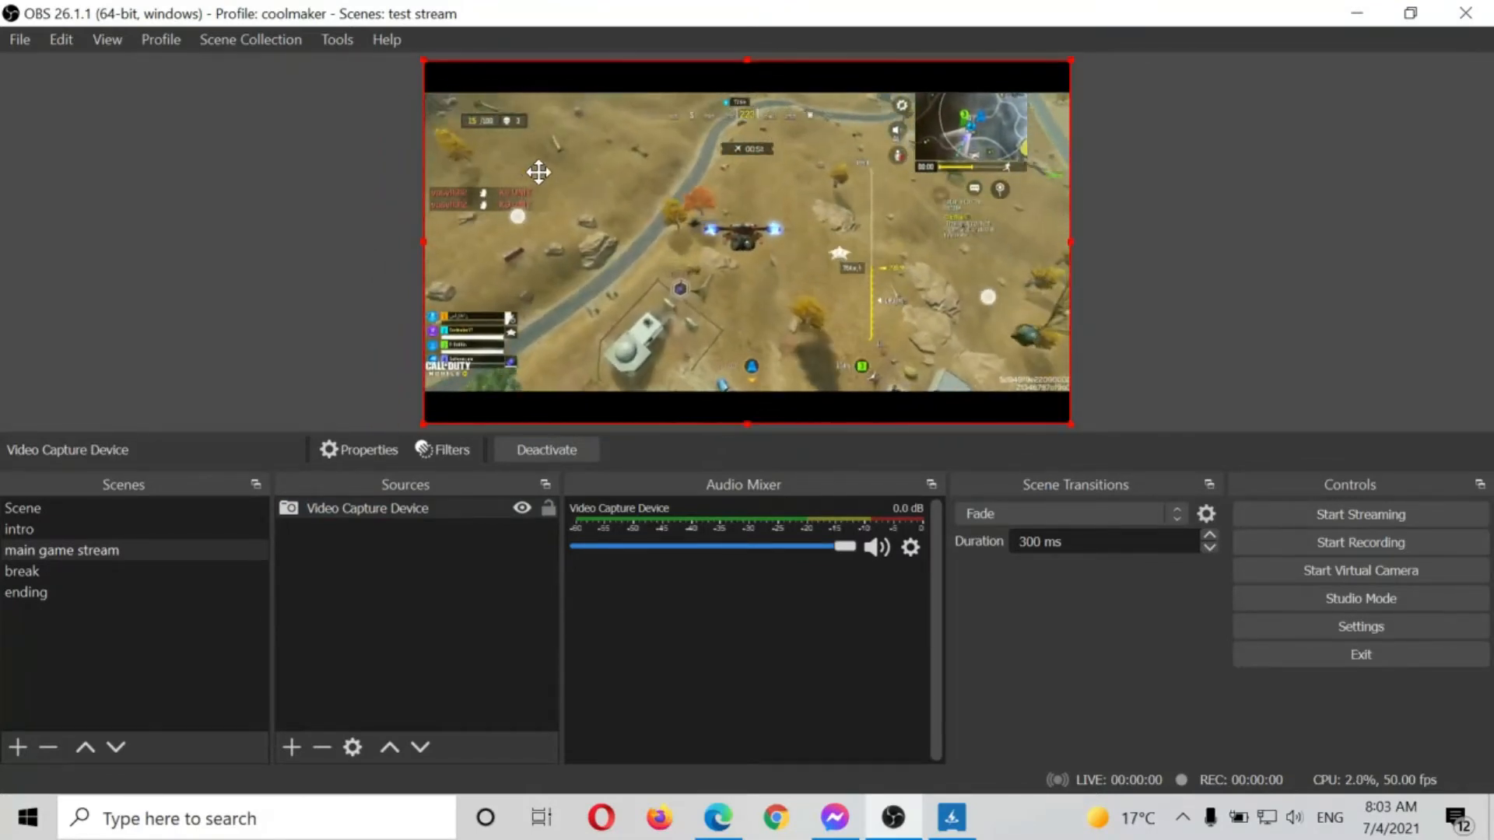
- Add a new image source to the main game stream scene under the default name "Image", without choosing a file
{"action": "right_click", "coordinate": [372, 593]}
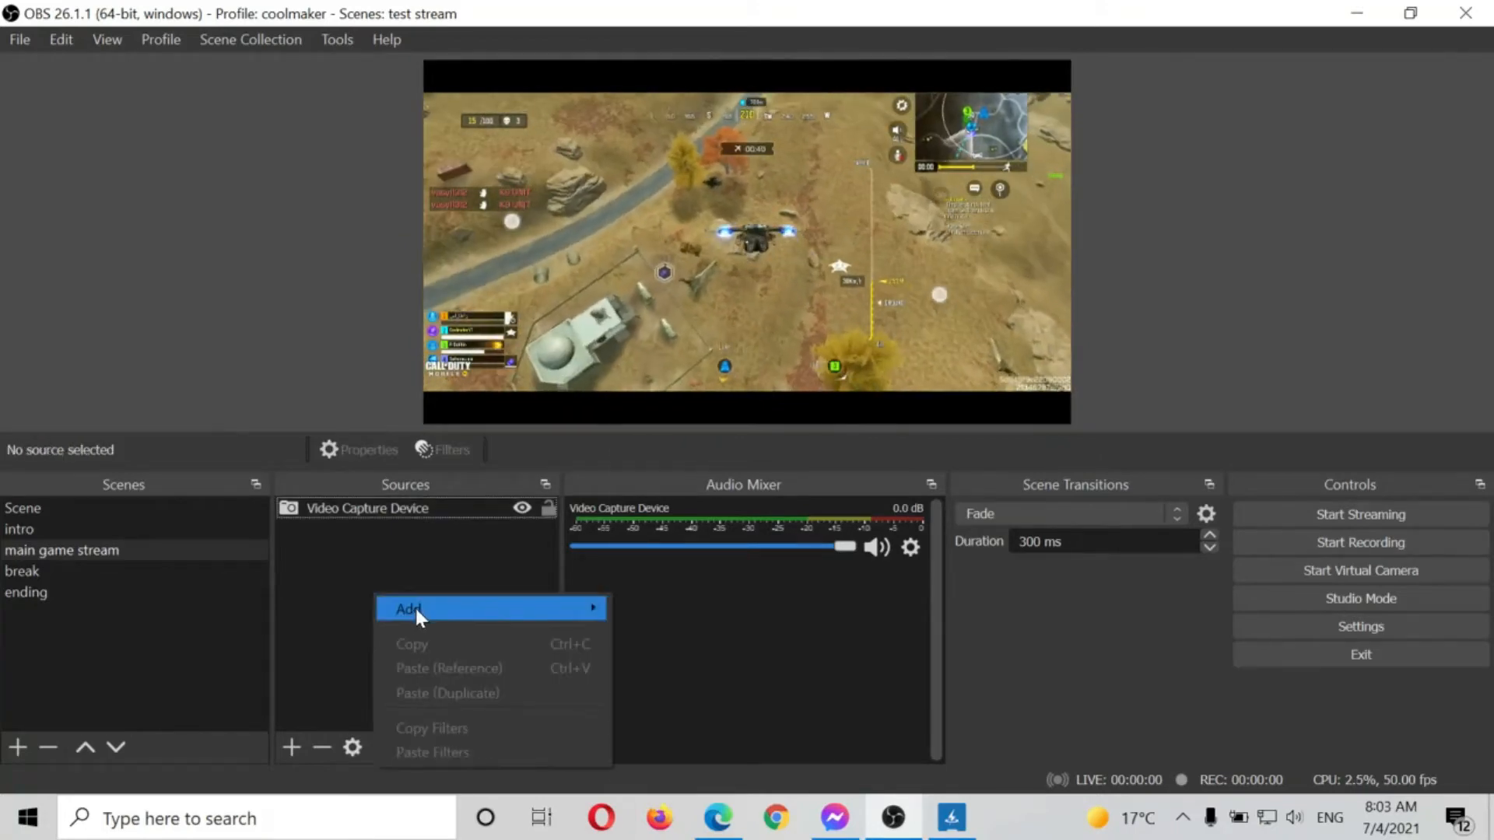
{"action": "mouse_move", "coordinate": [483, 608]}
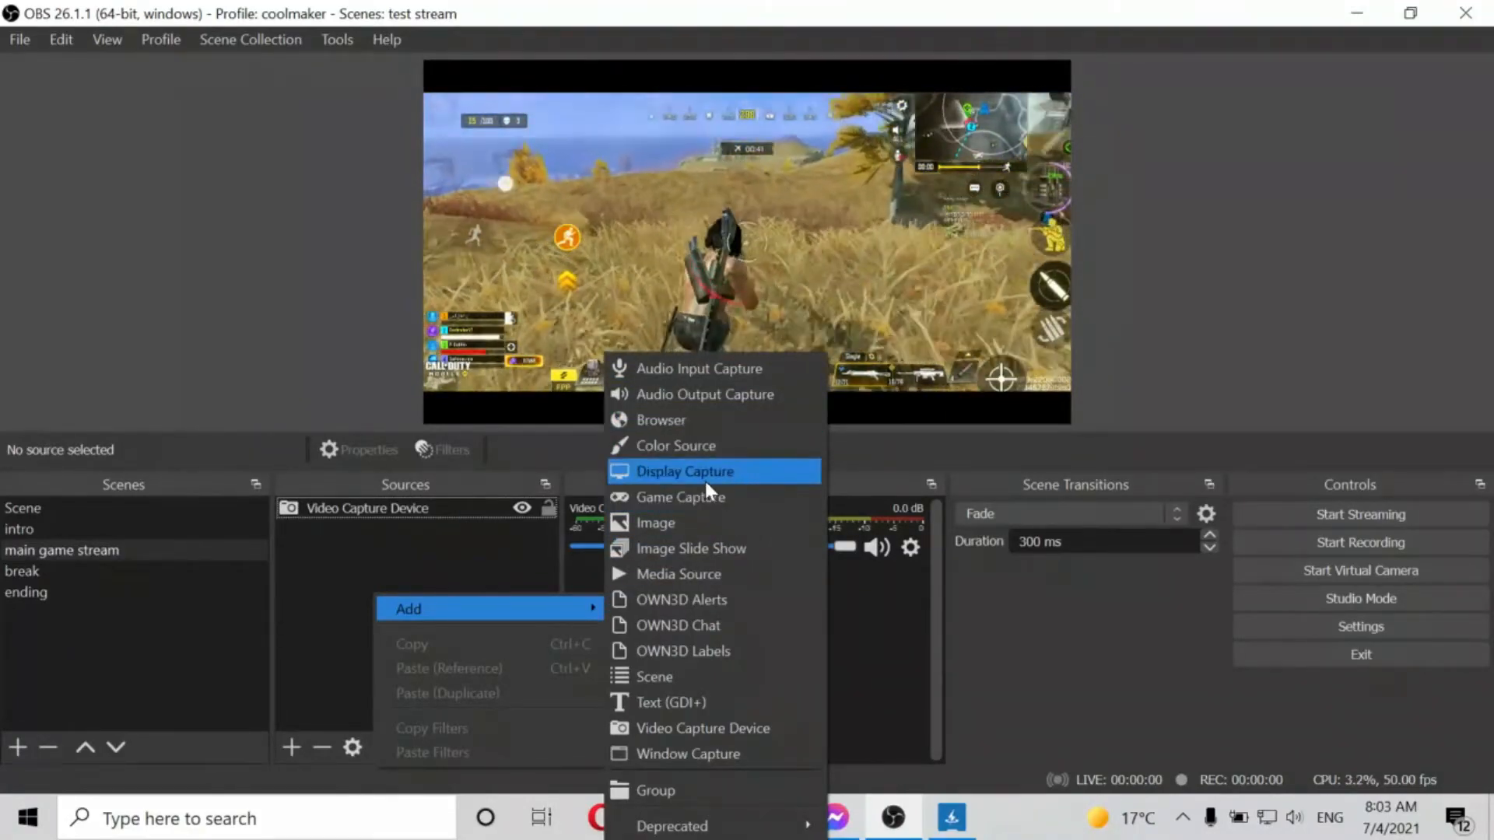
{"action": "left_click", "coordinate": [701, 522]}
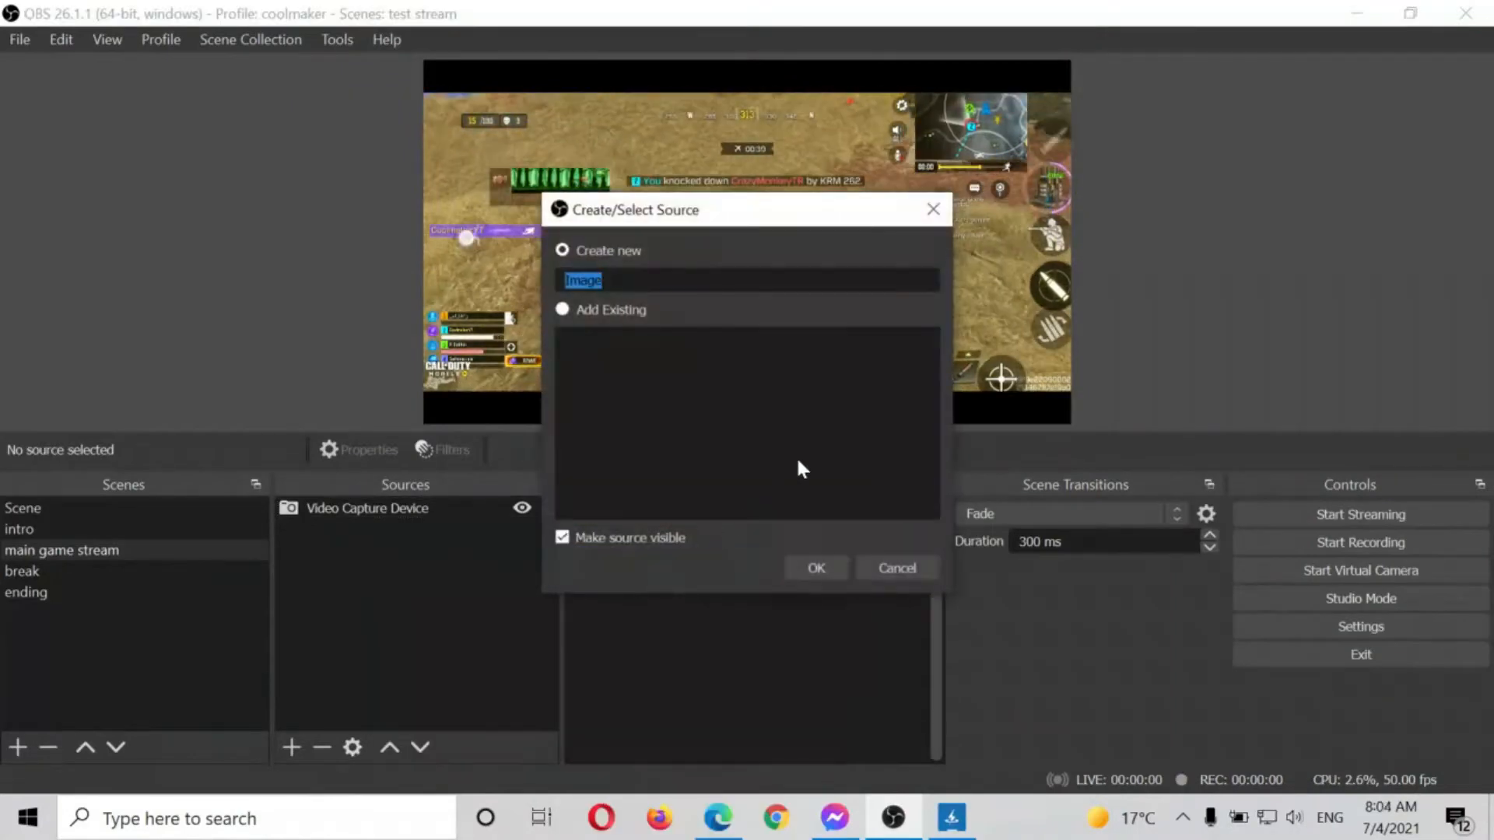
{"action": "left_click", "coordinate": [845, 575]}
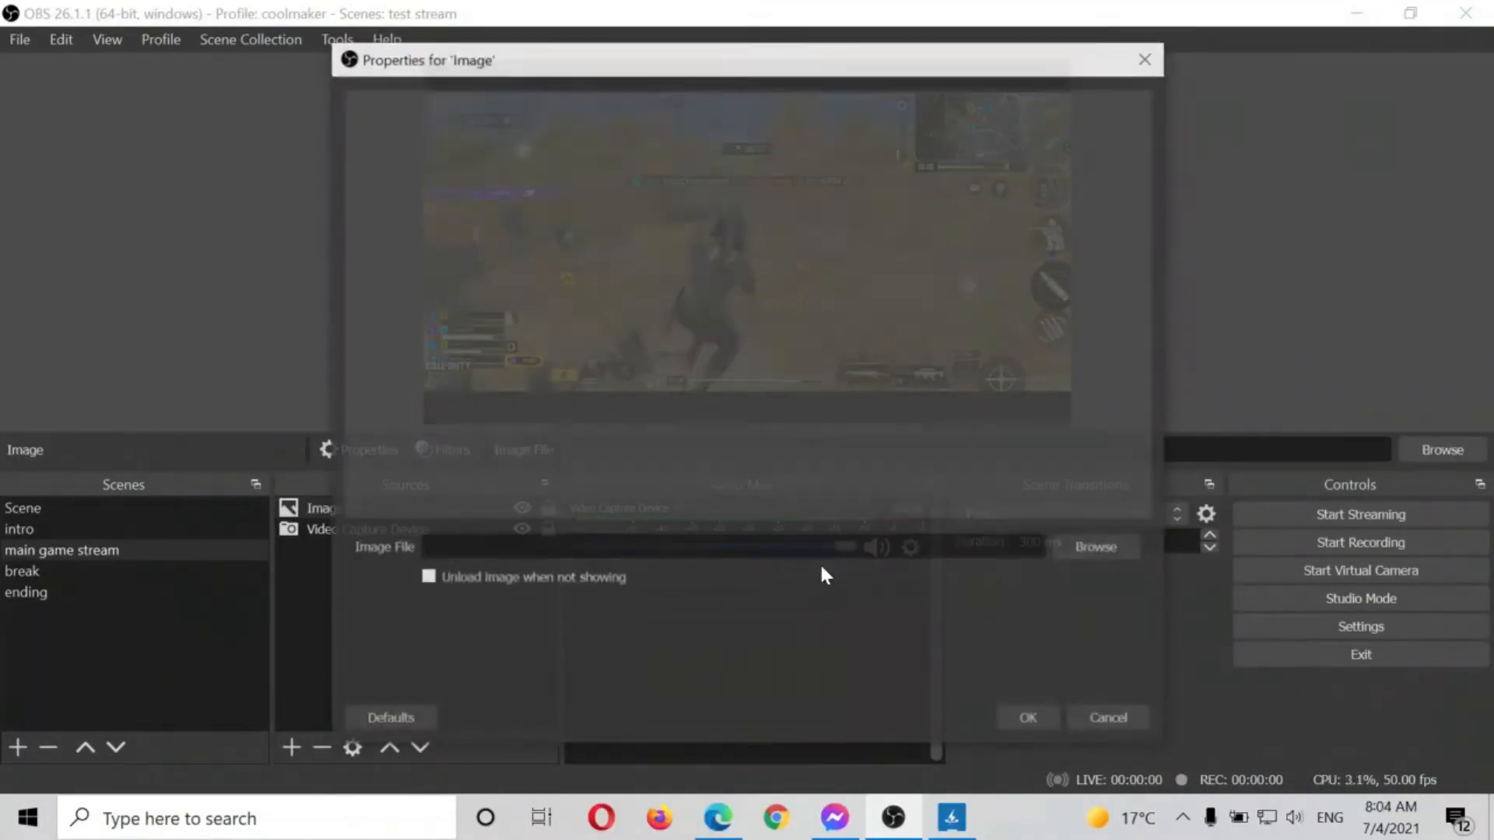
{"action": "left_click", "coordinate": [1105, 719]}
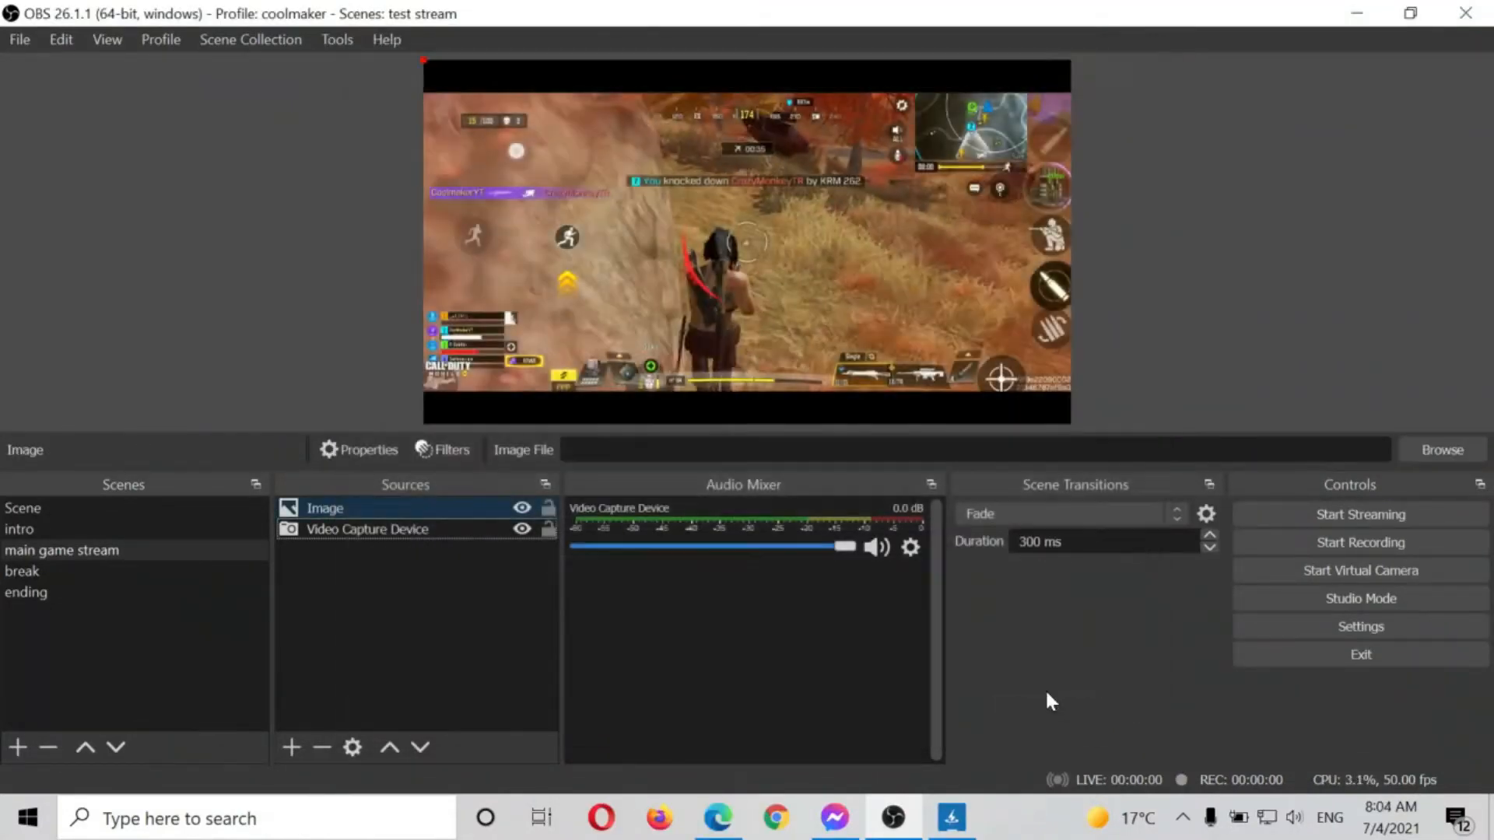
- Load outlay.png from the "My ad vid for live" folder into the Image source and accept its properties
{"action": "right_click", "coordinate": [512, 587]}
{"action": "double_click", "coordinate": [402, 511]}
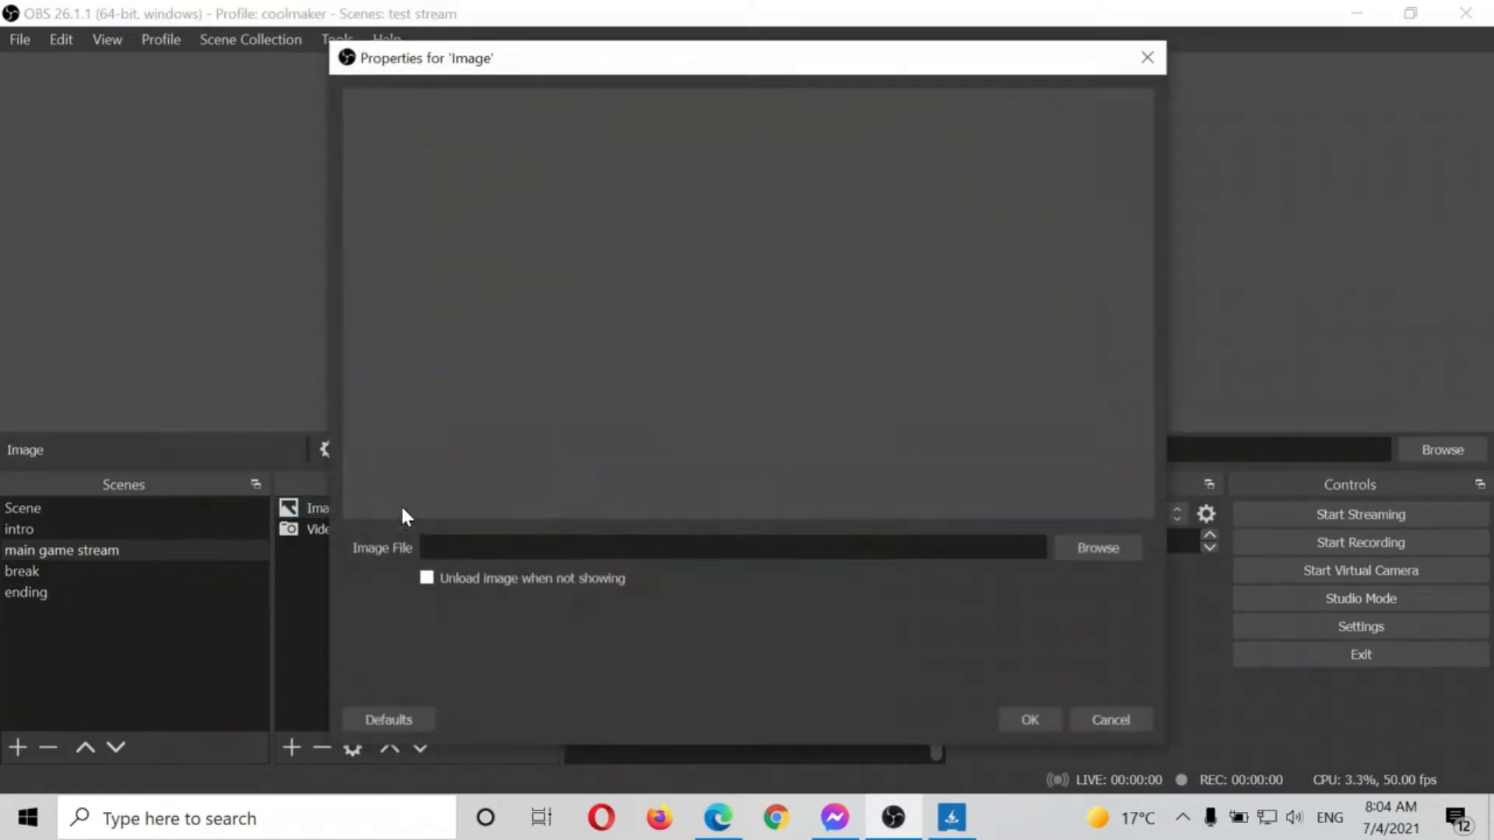
{"action": "left_click", "coordinate": [1100, 552]}
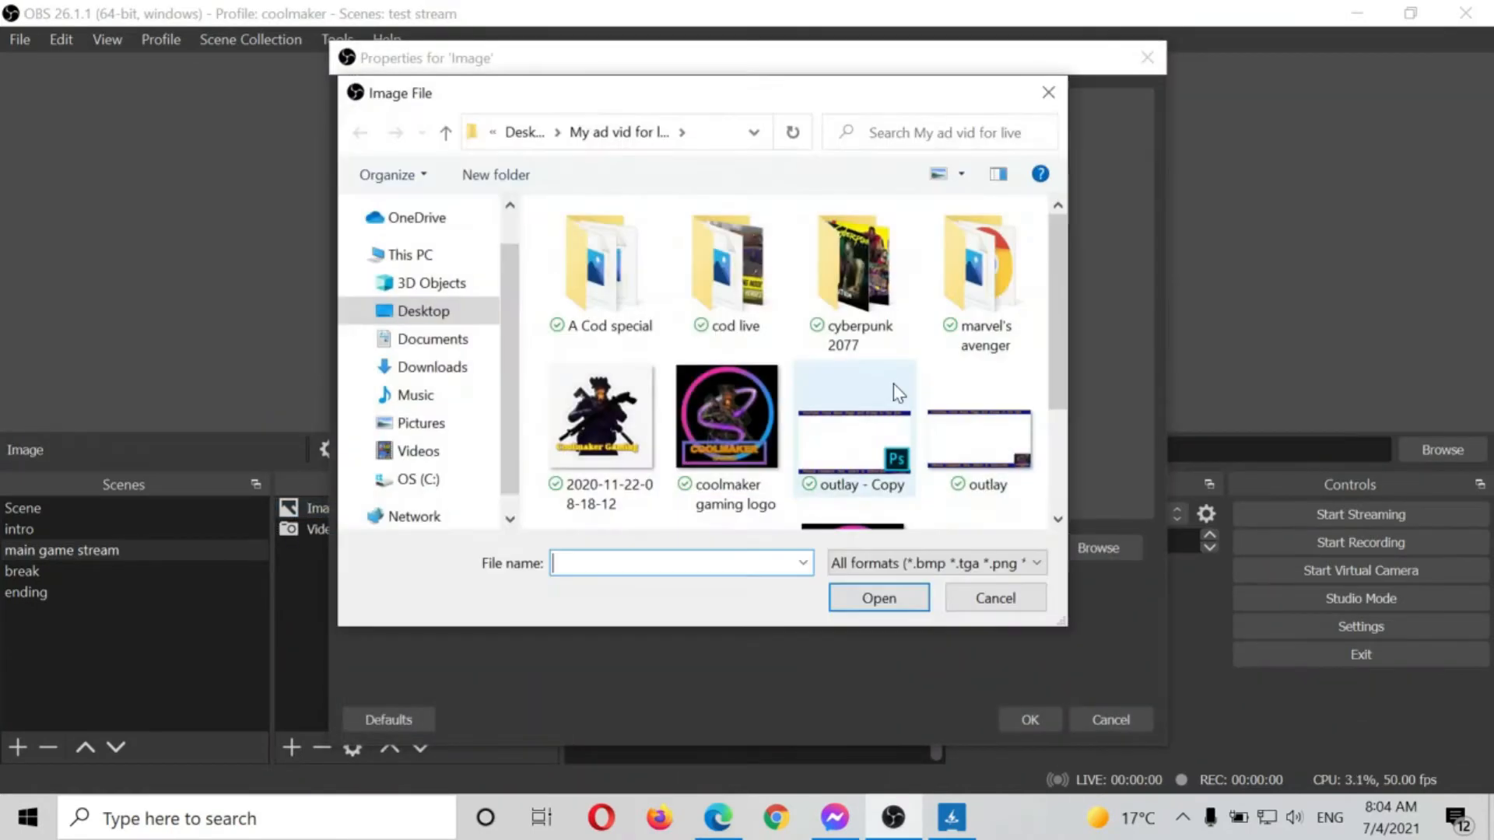
{"action": "scroll", "coordinate": [790, 410], "scroll_direction": "down", "scroll_amount": 2}
{"action": "left_click", "coordinate": [853, 294]}
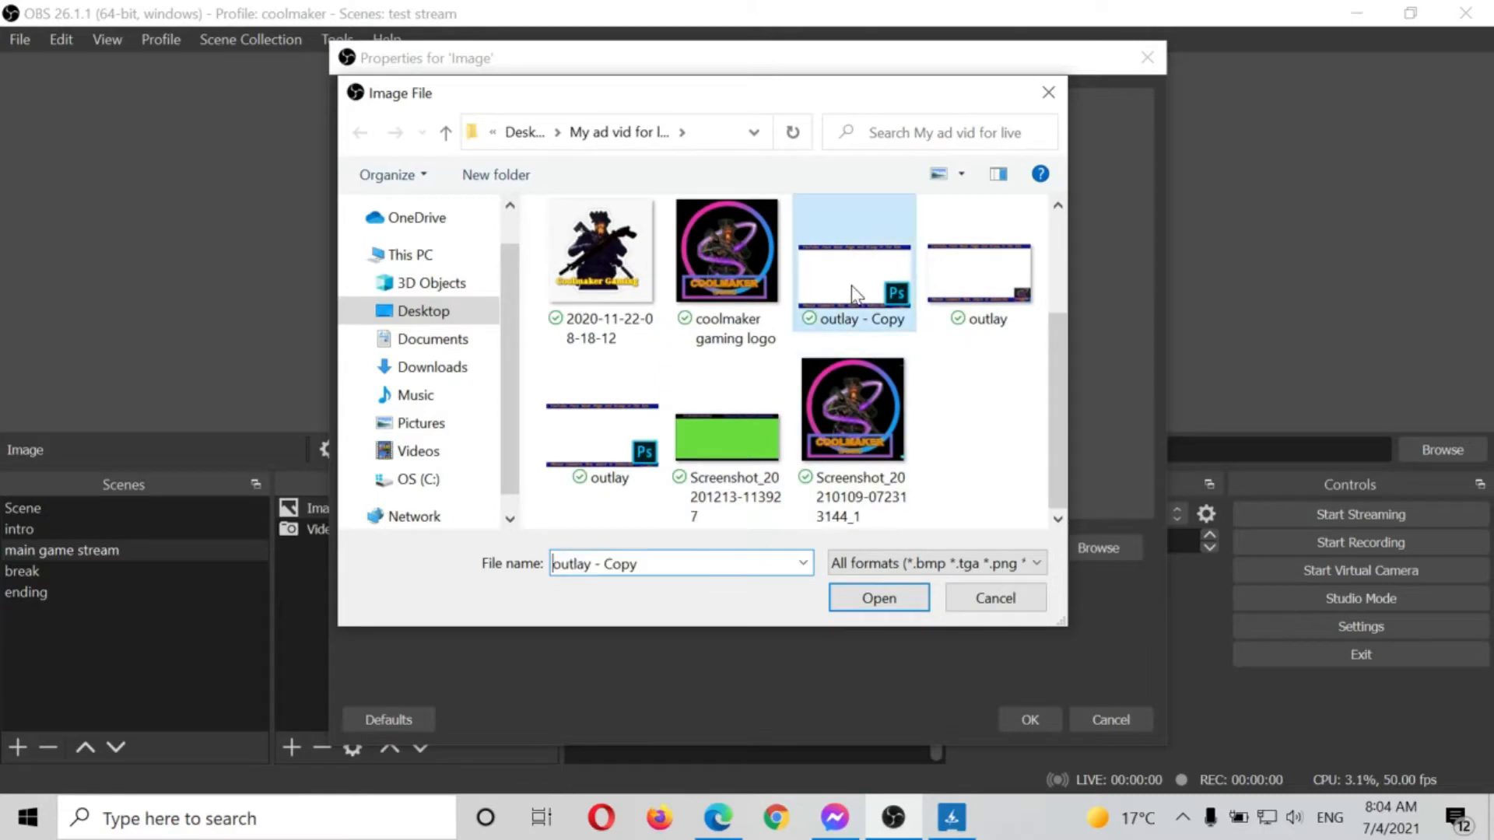
{"action": "left_click", "coordinate": [957, 302]}
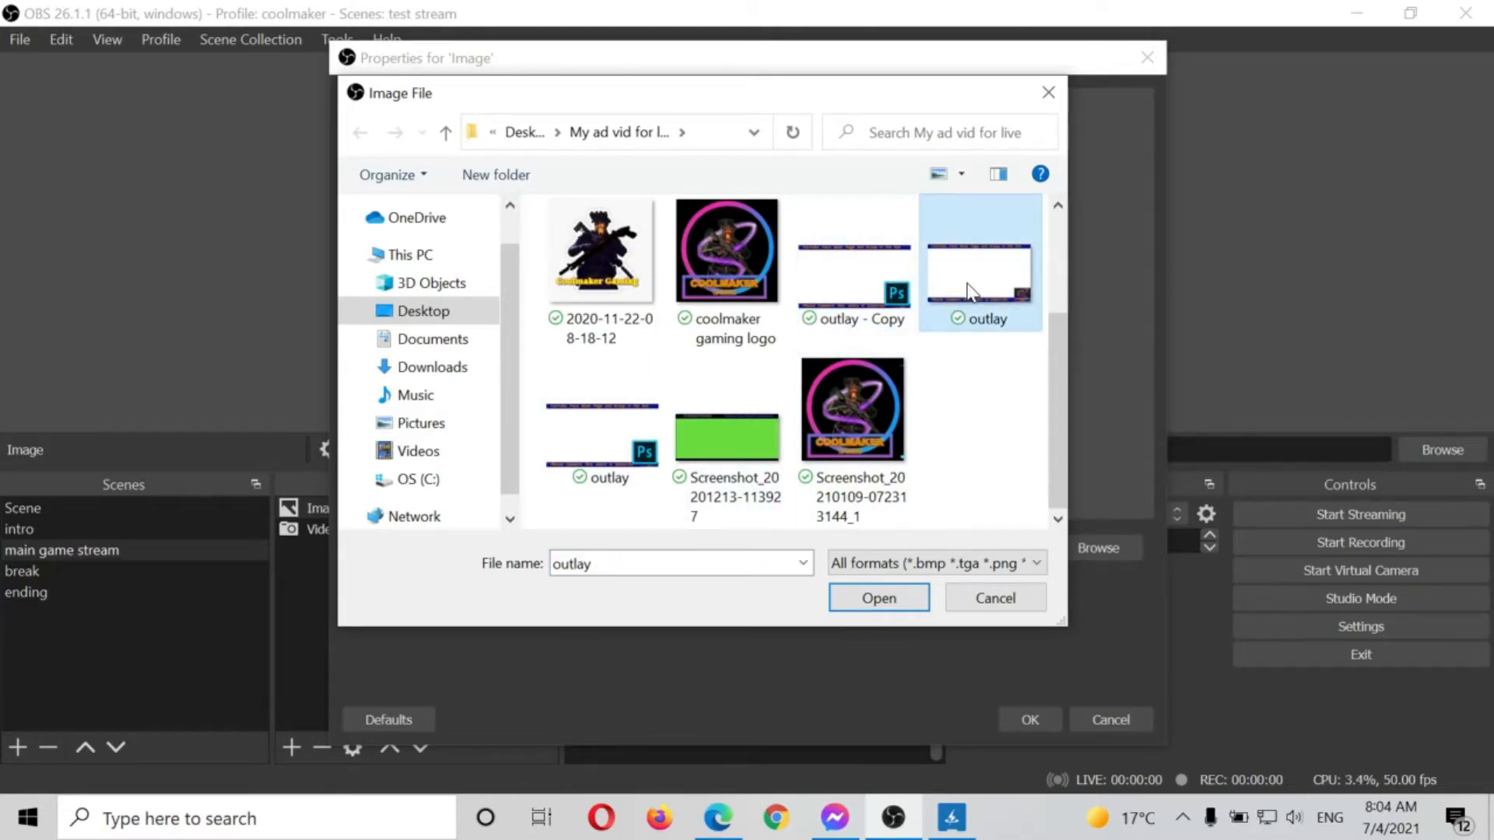
{"action": "double_click", "coordinate": [969, 292]}
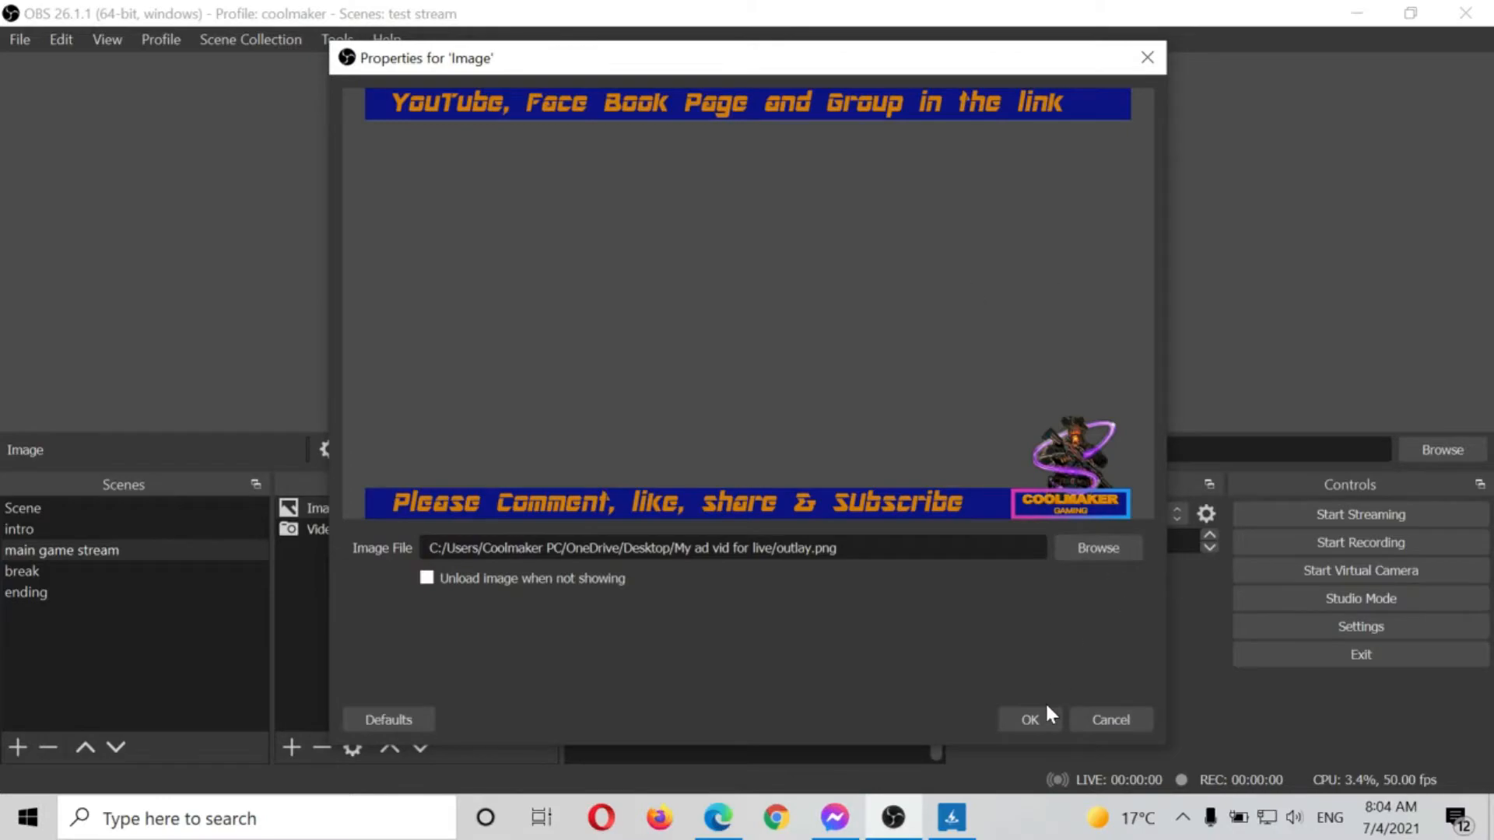
{"action": "left_click", "coordinate": [1038, 719]}
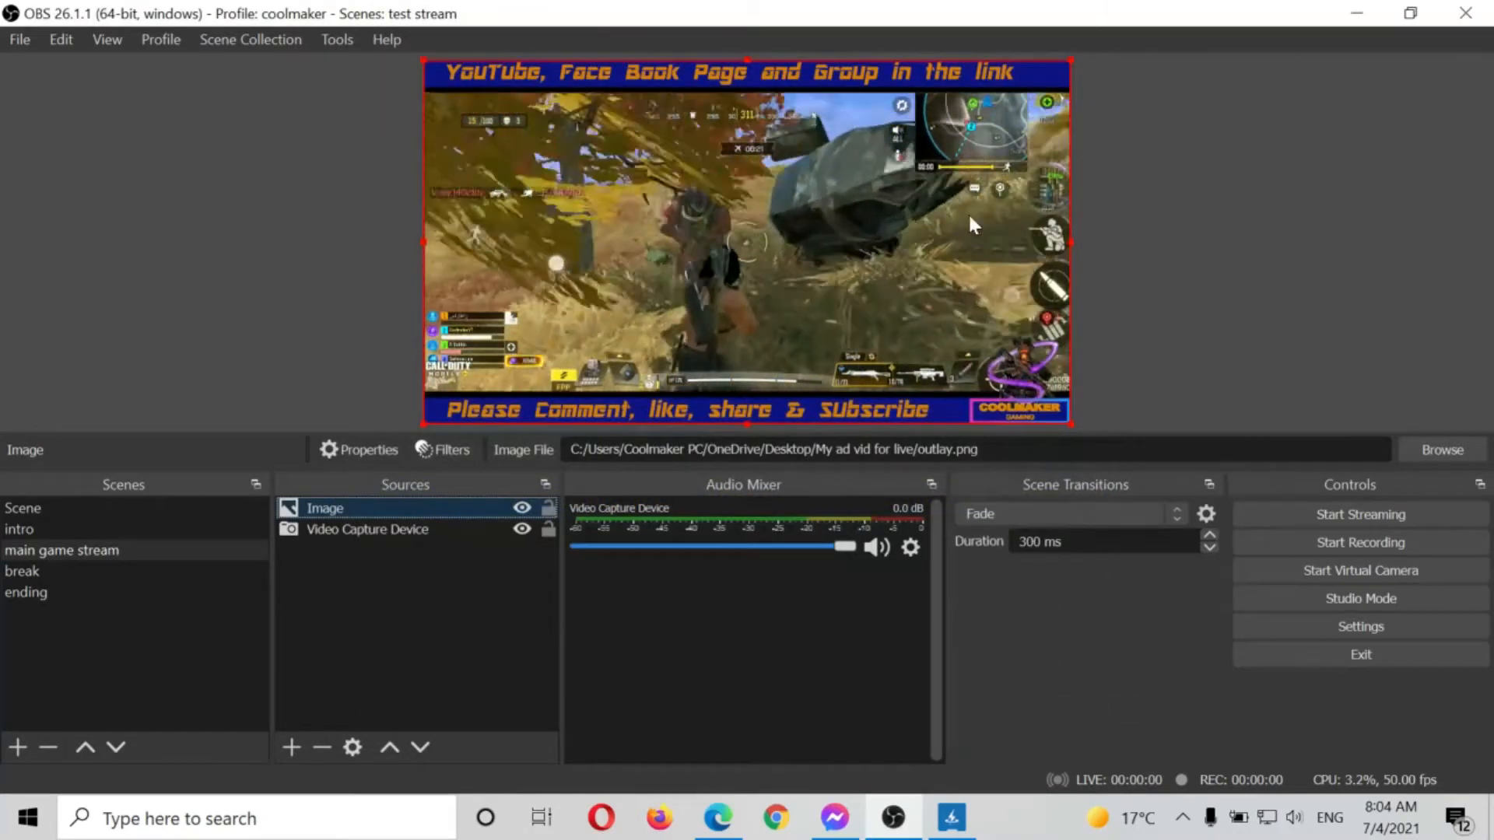
{"action": "left_click", "coordinate": [872, 260]}
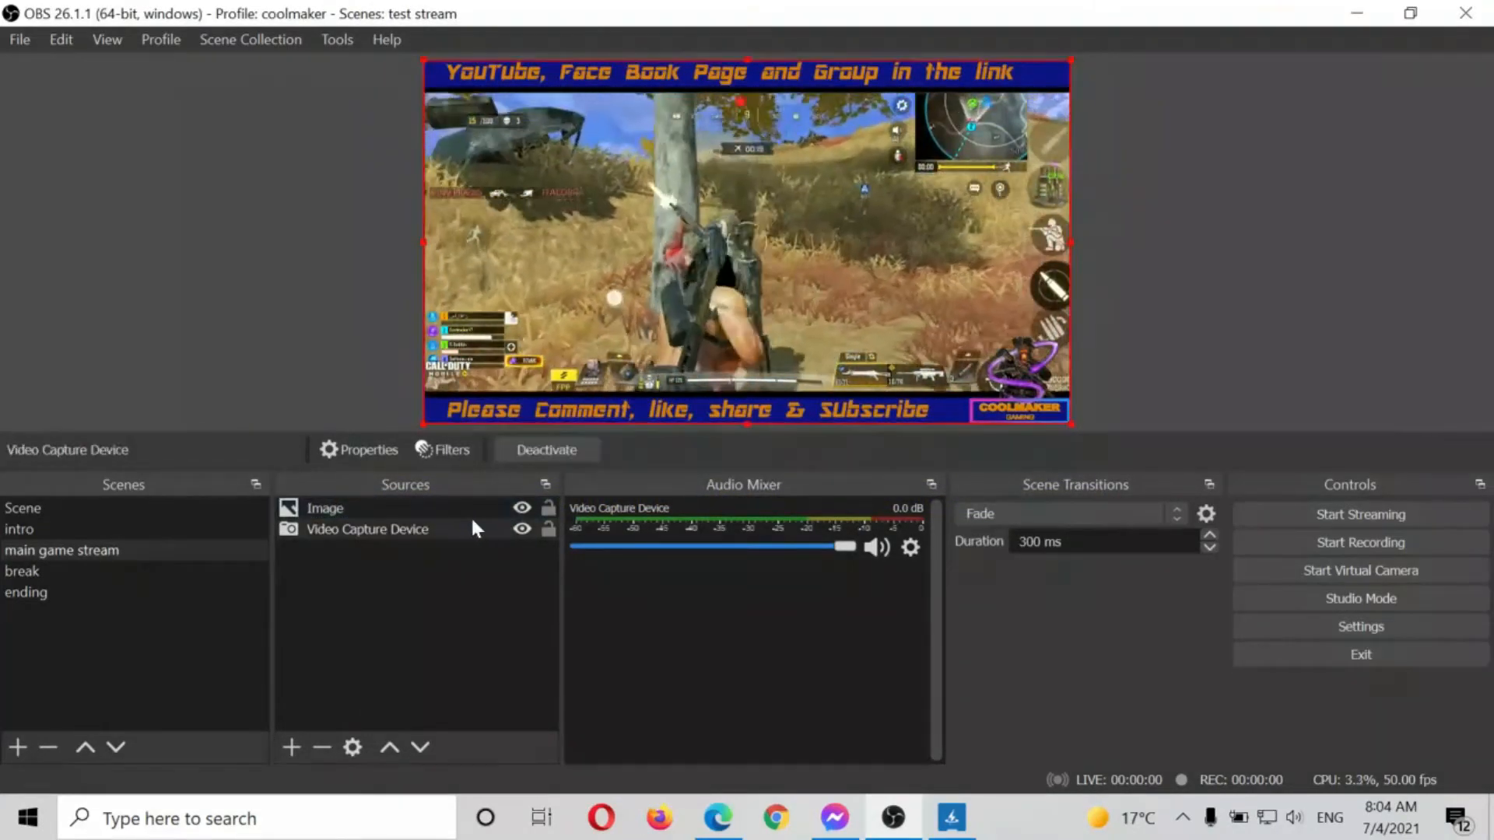
{"action": "left_click", "coordinate": [434, 510]}
{"action": "left_click", "coordinate": [433, 525]}
{"action": "left_click", "coordinate": [731, 232]}
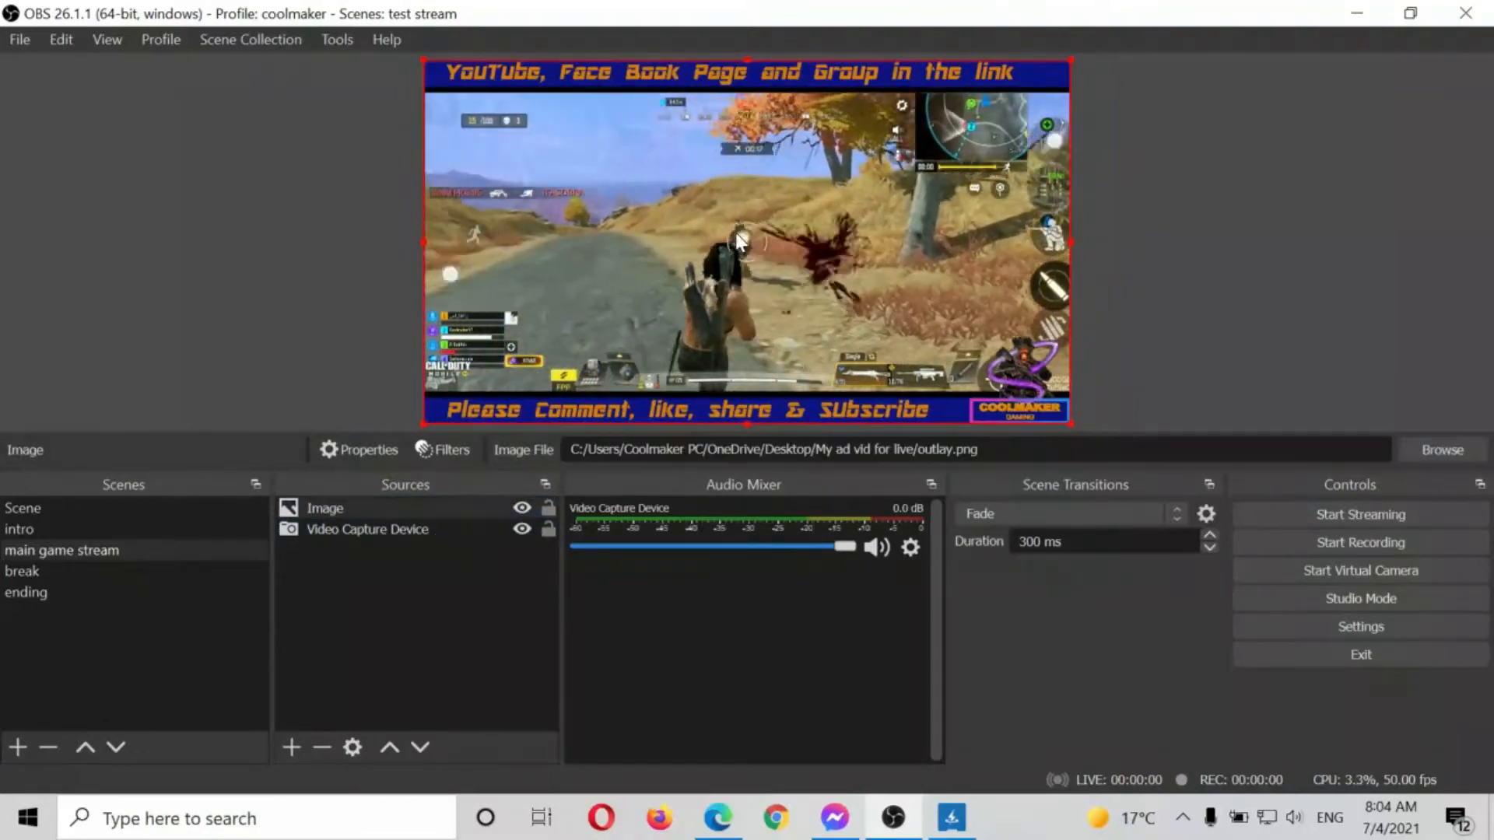
{"action": "mouse_move", "coordinate": [736, 231]}
{"action": "left_mouse_down"}
{"action": "mouse_move", "coordinate": [735, 270]}
{"action": "mouse_move", "coordinate": [724, 223]}
{"action": "mouse_move", "coordinate": [727, 250]}
{"action": "mouse_move", "coordinate": [738, 232]}
{"action": "left_mouse_up"}
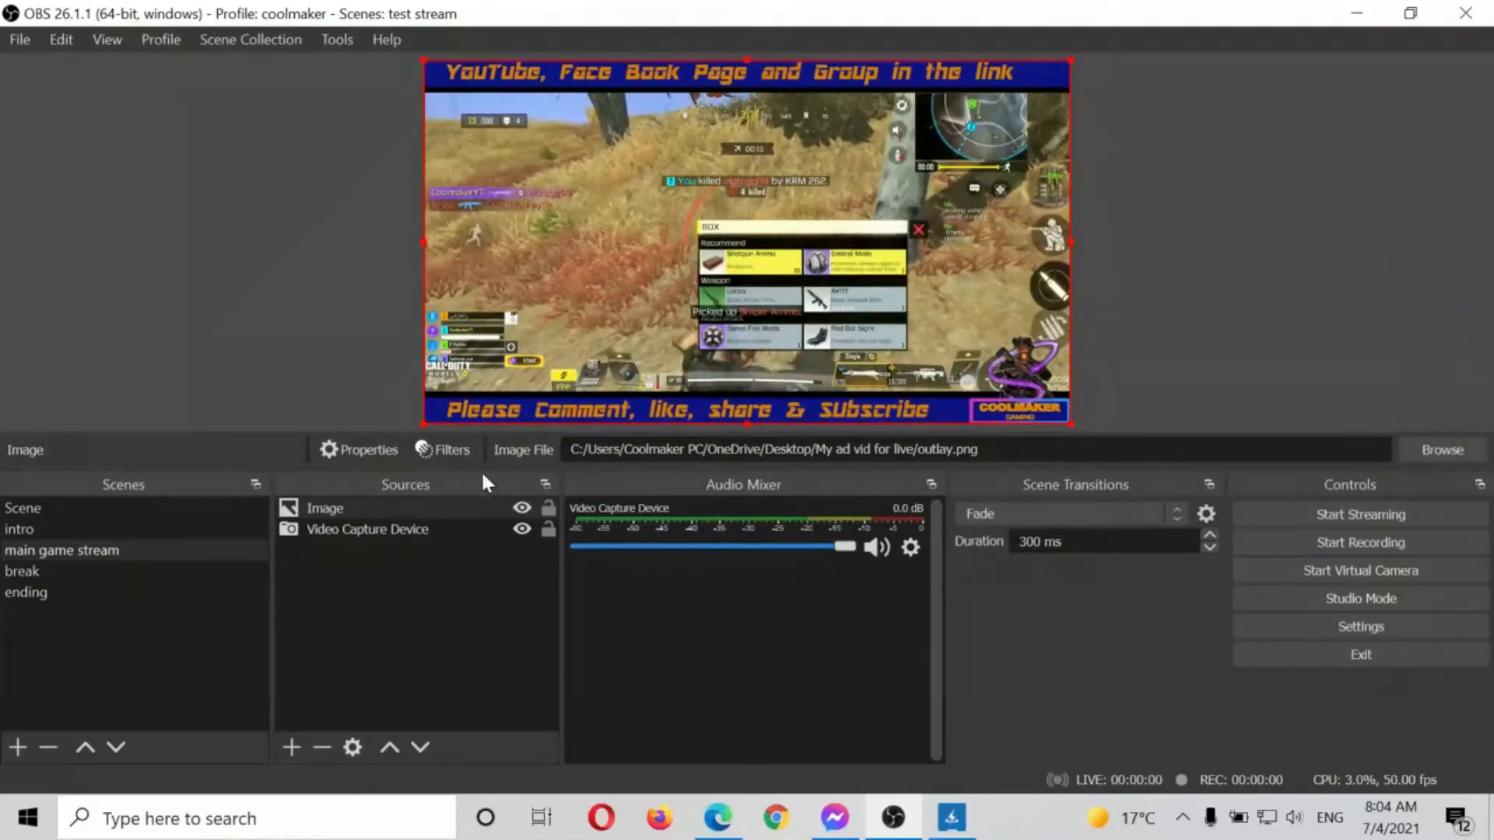
- Enlarge the Video Capture Device picture slightly beyond the canvas edges and centre it behind the overlay image
{"action": "left_click", "coordinate": [386, 526]}
{"action": "left_click_drag", "start_coordinate": [702, 199], "coordinate": [690, 192]}
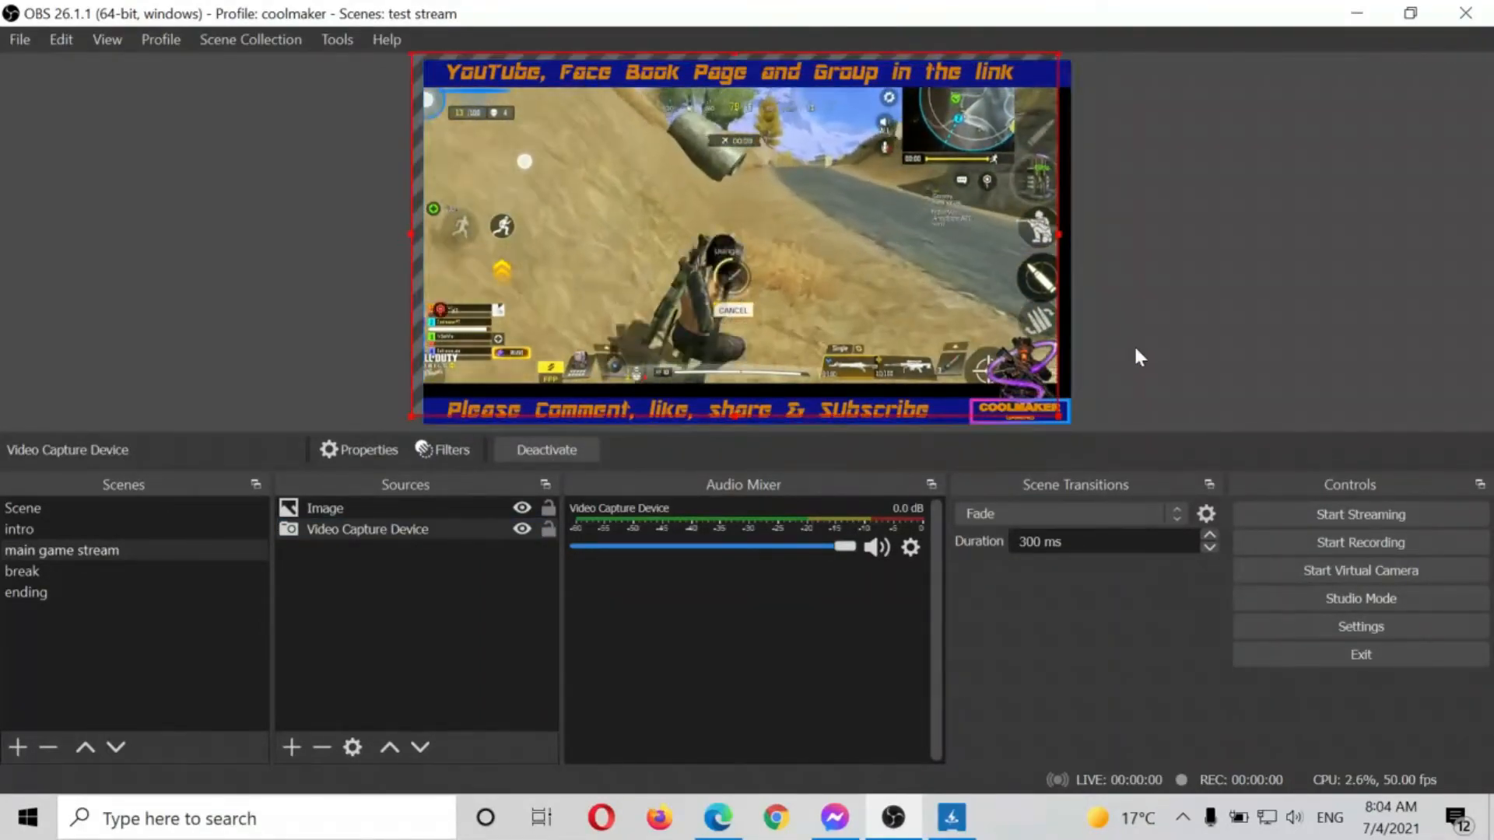
{"action": "left_click_drag", "start_coordinate": [1061, 414], "coordinate": [1108, 434]}
{"action": "left_click_drag", "start_coordinate": [993, 270], "coordinate": [980, 269]}
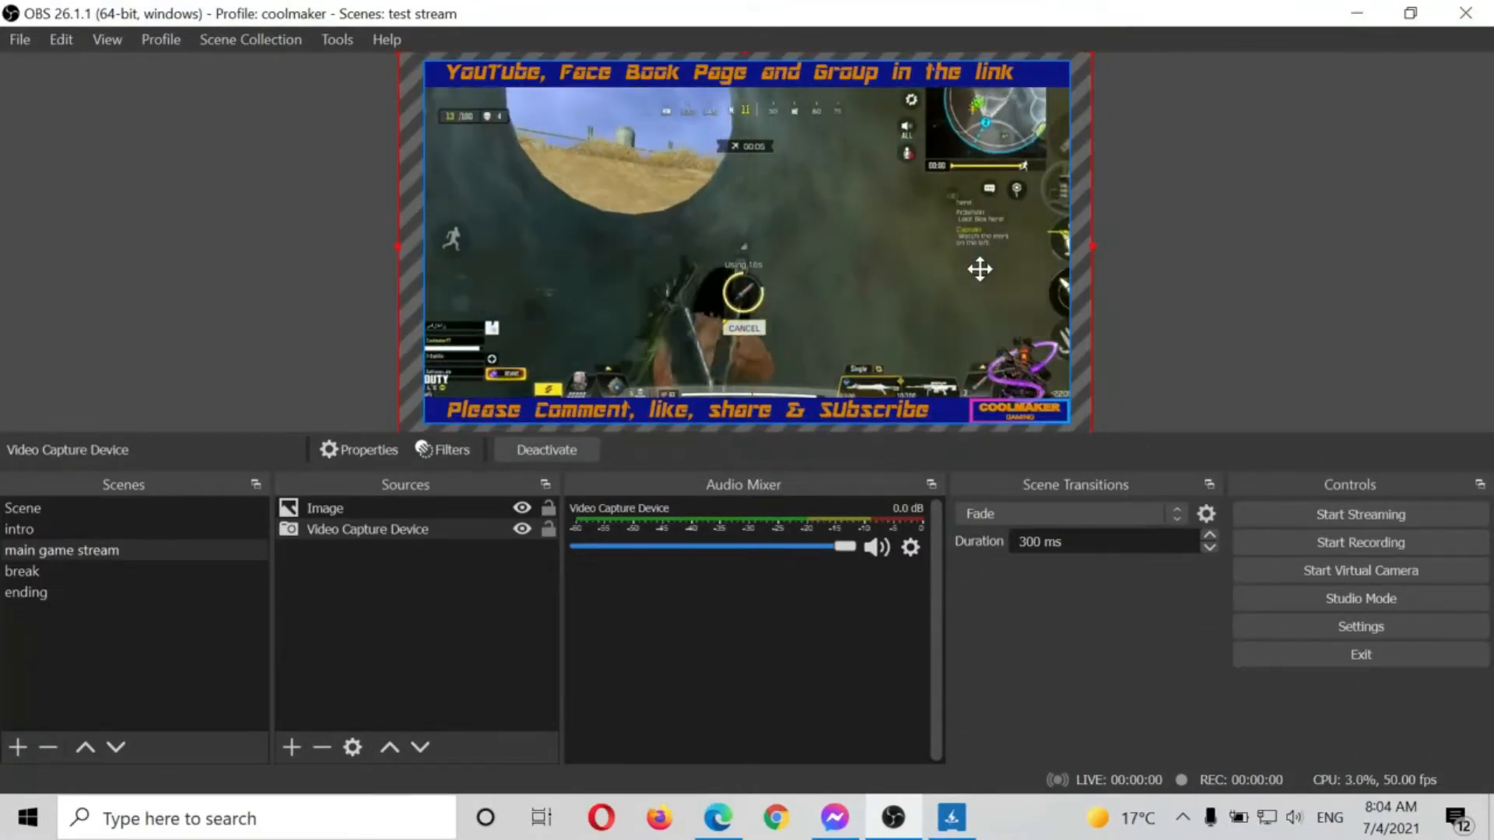
{"action": "left_click", "coordinate": [1161, 342]}
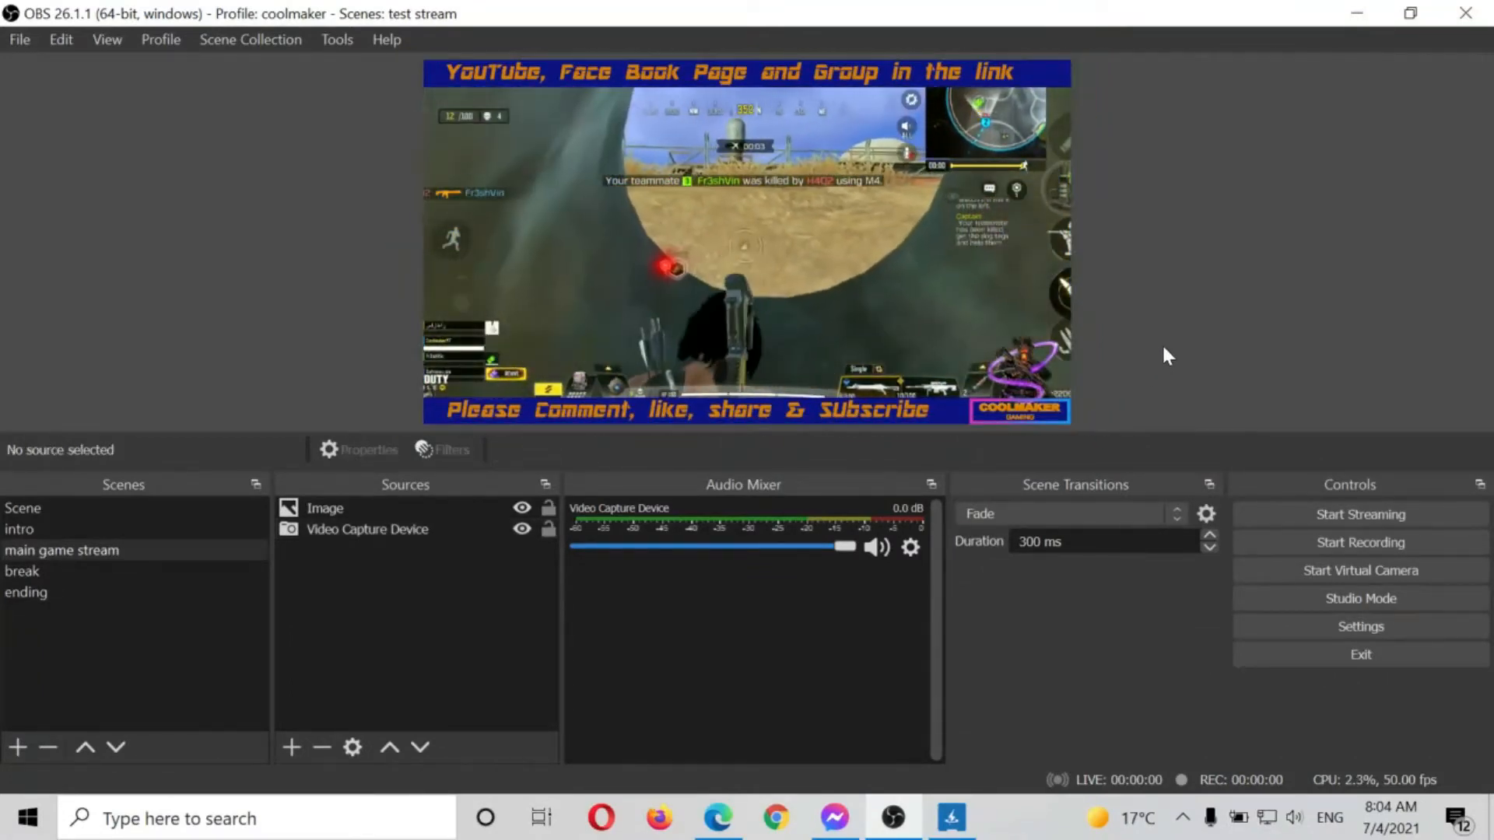
- Add a new audio input capture source named "game" to the main game stream scene
{"action": "right_click", "coordinate": [279, 578]}
{"action": "mouse_move", "coordinate": [322, 595]}
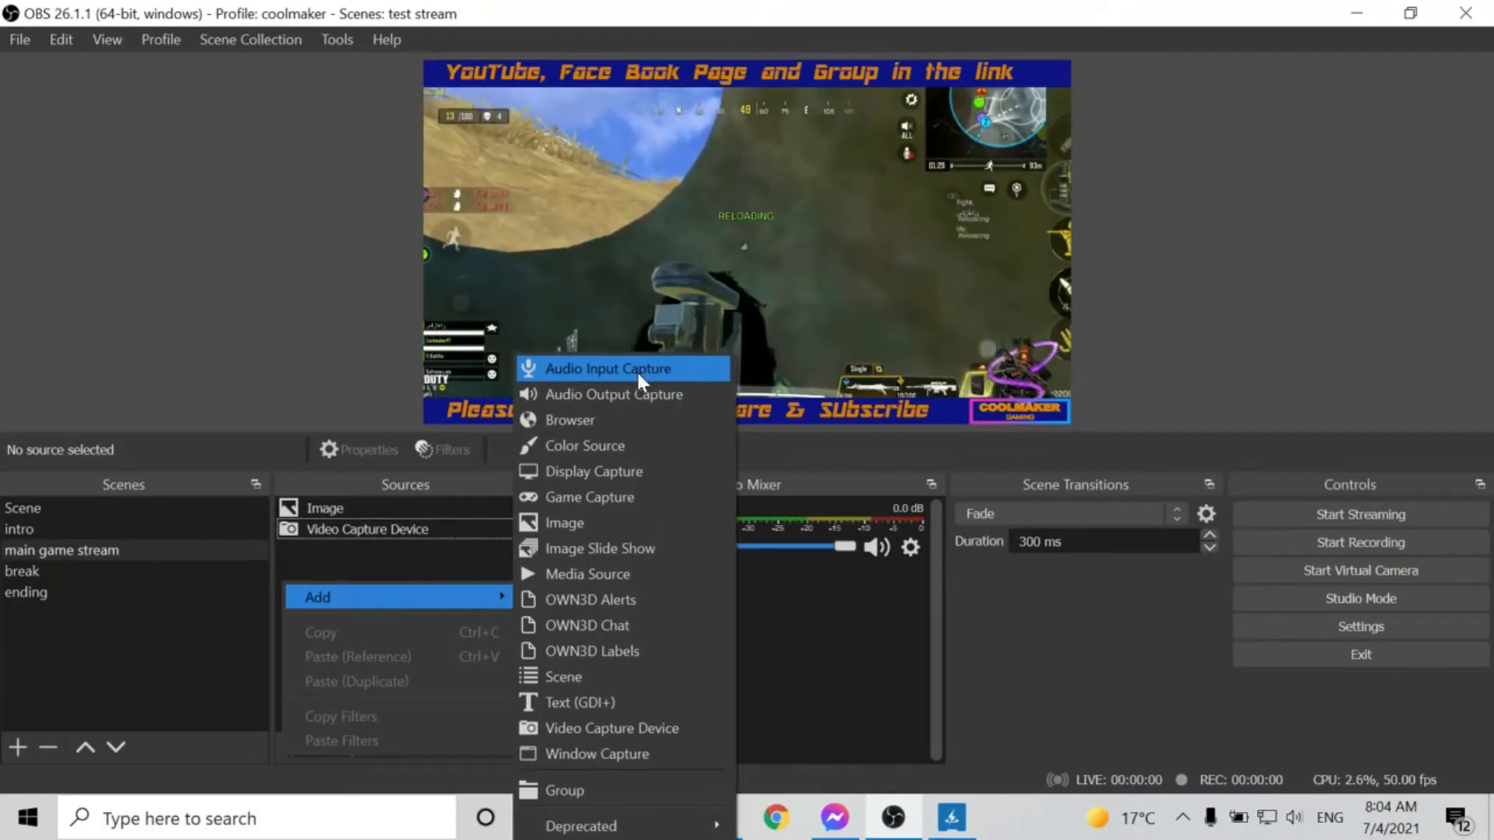
{"action": "left_click", "coordinate": [643, 367]}
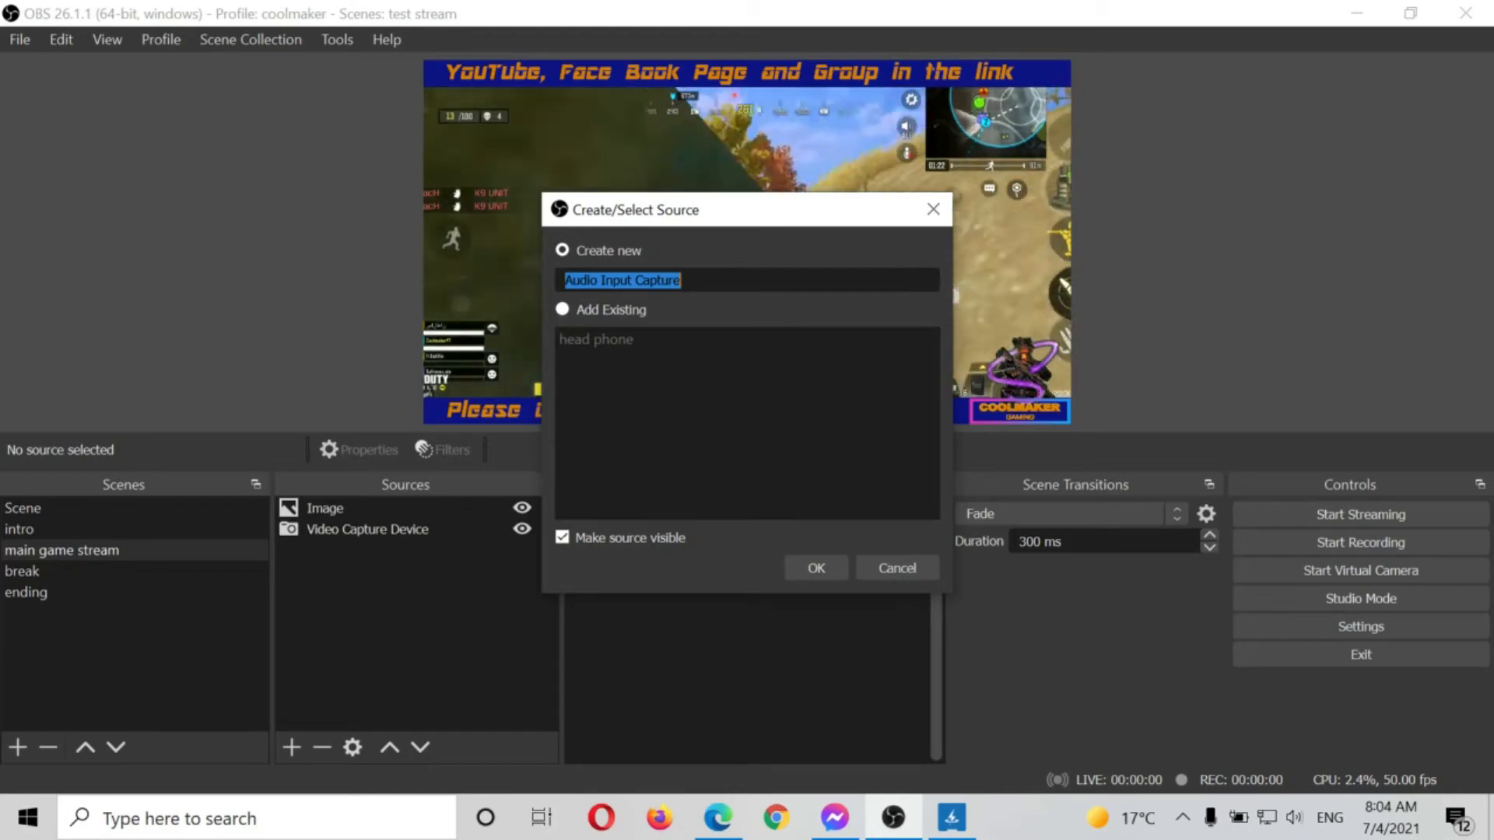
{"action": "type", "text": "game"}
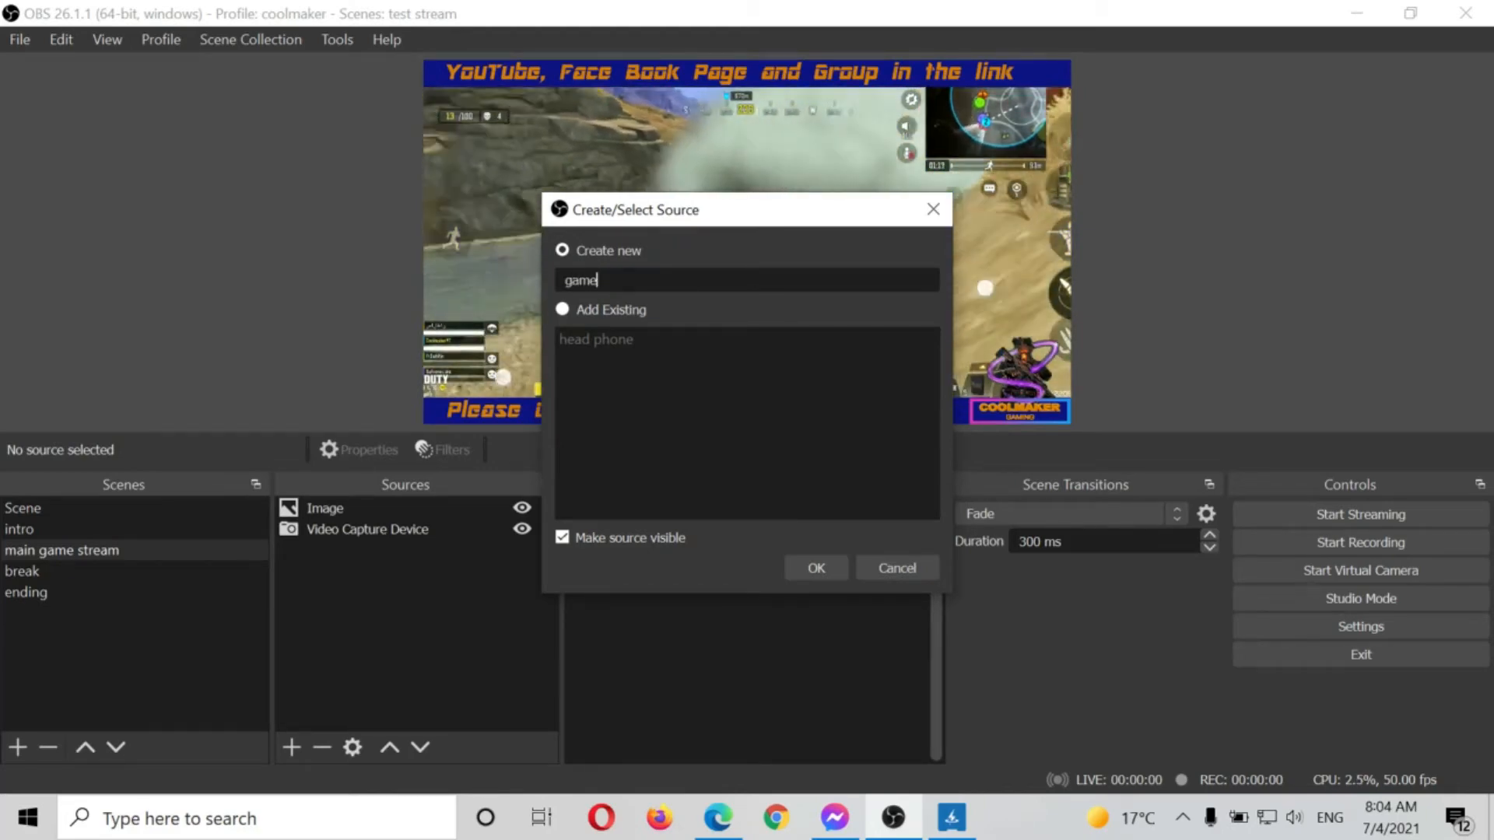
{"action": "left_click", "coordinate": [817, 569]}
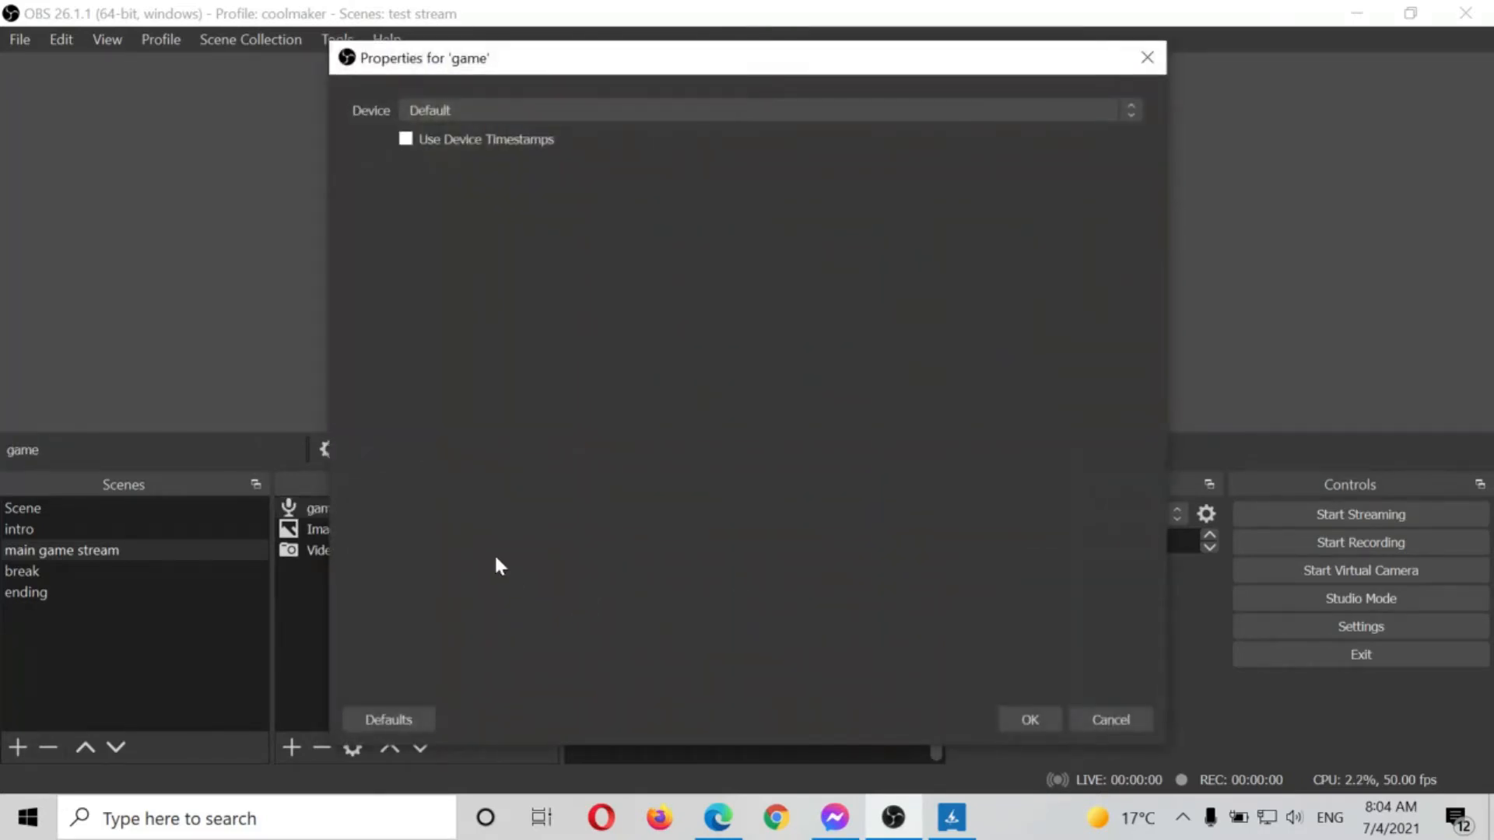
- Set the game source's device to Digital Audio Interface (USB Digital Audio) and accept the properties
{"action": "left_click", "coordinate": [523, 119]}
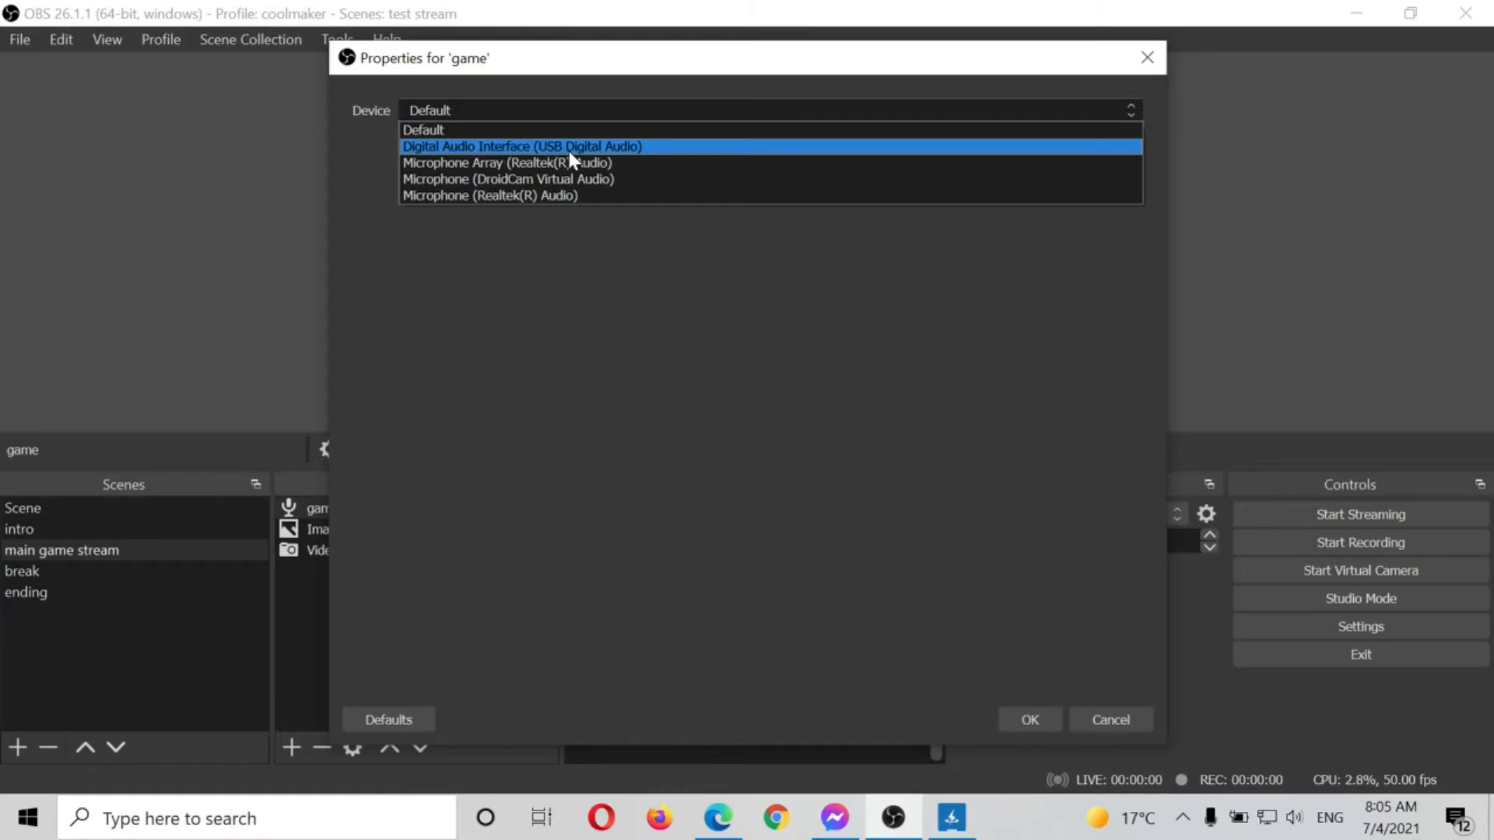
{"action": "left_click", "coordinate": [624, 148]}
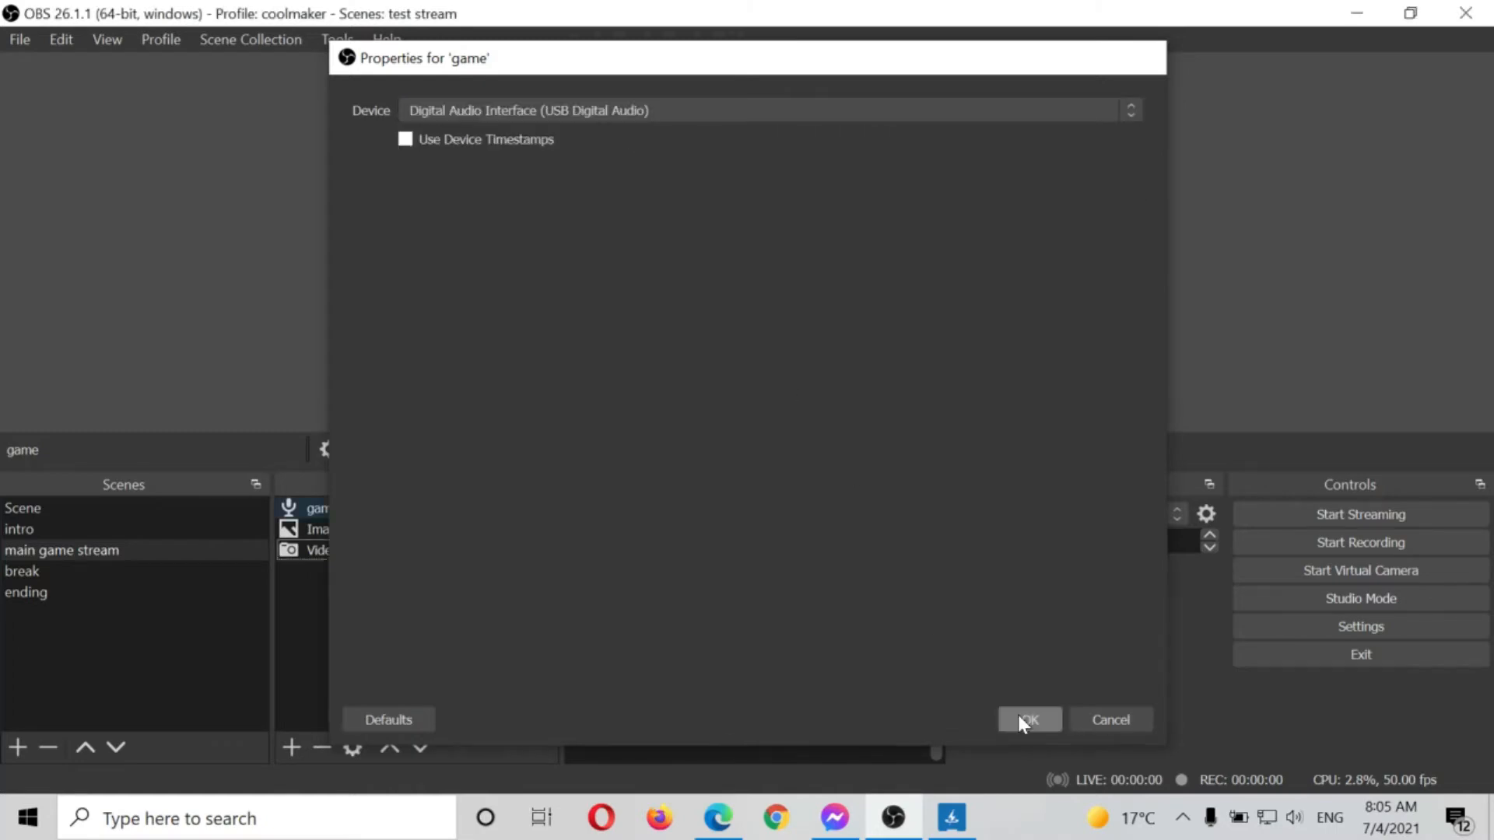
{"action": "left_click", "coordinate": [1027, 719]}
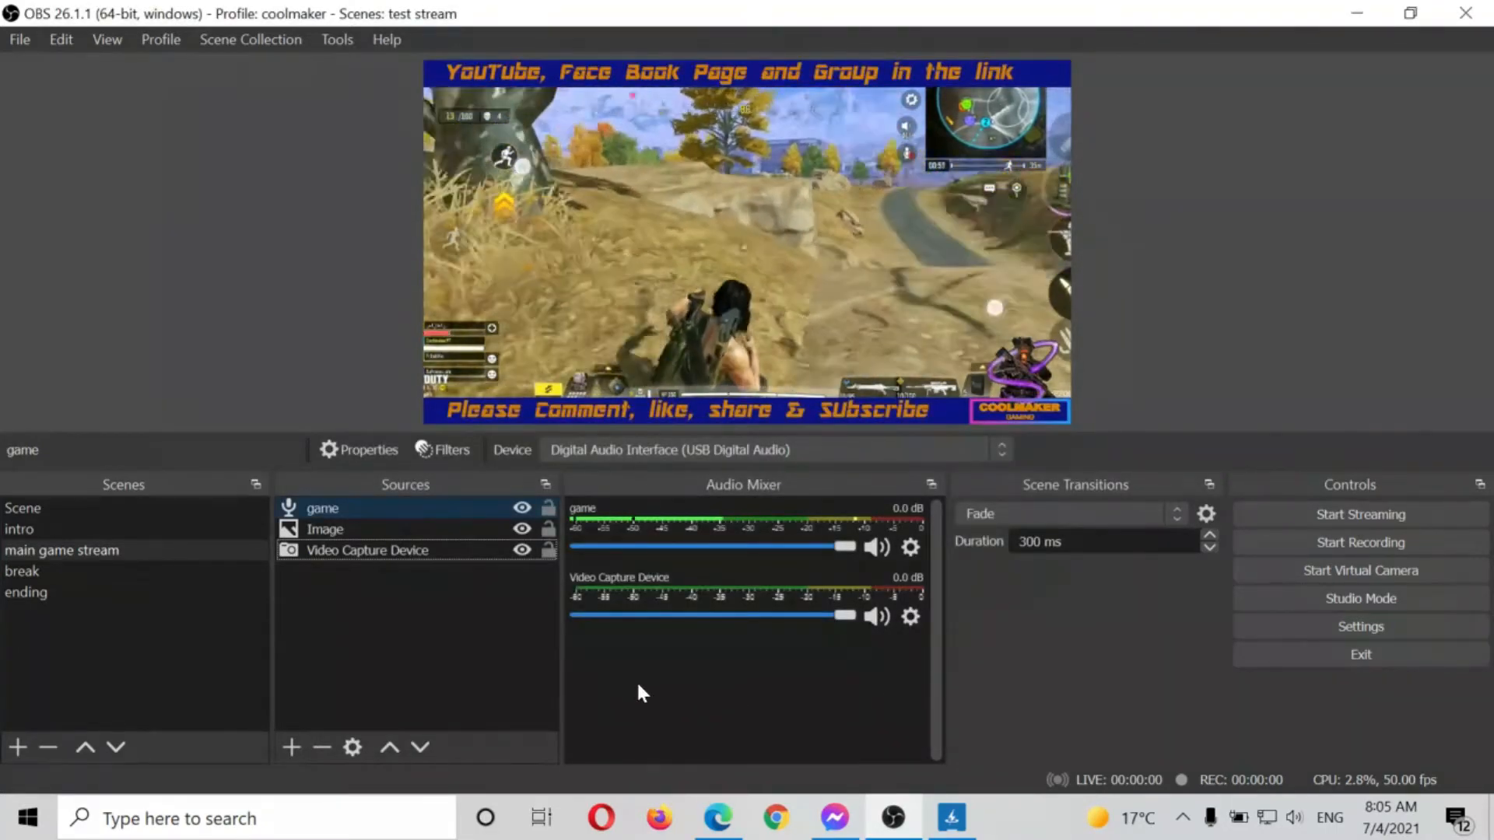
- In the advanced audio properties, set the game source to Monitor and Output and open the Video Capture Device's audio monitoring options
{"action": "left_click", "coordinate": [438, 549]}
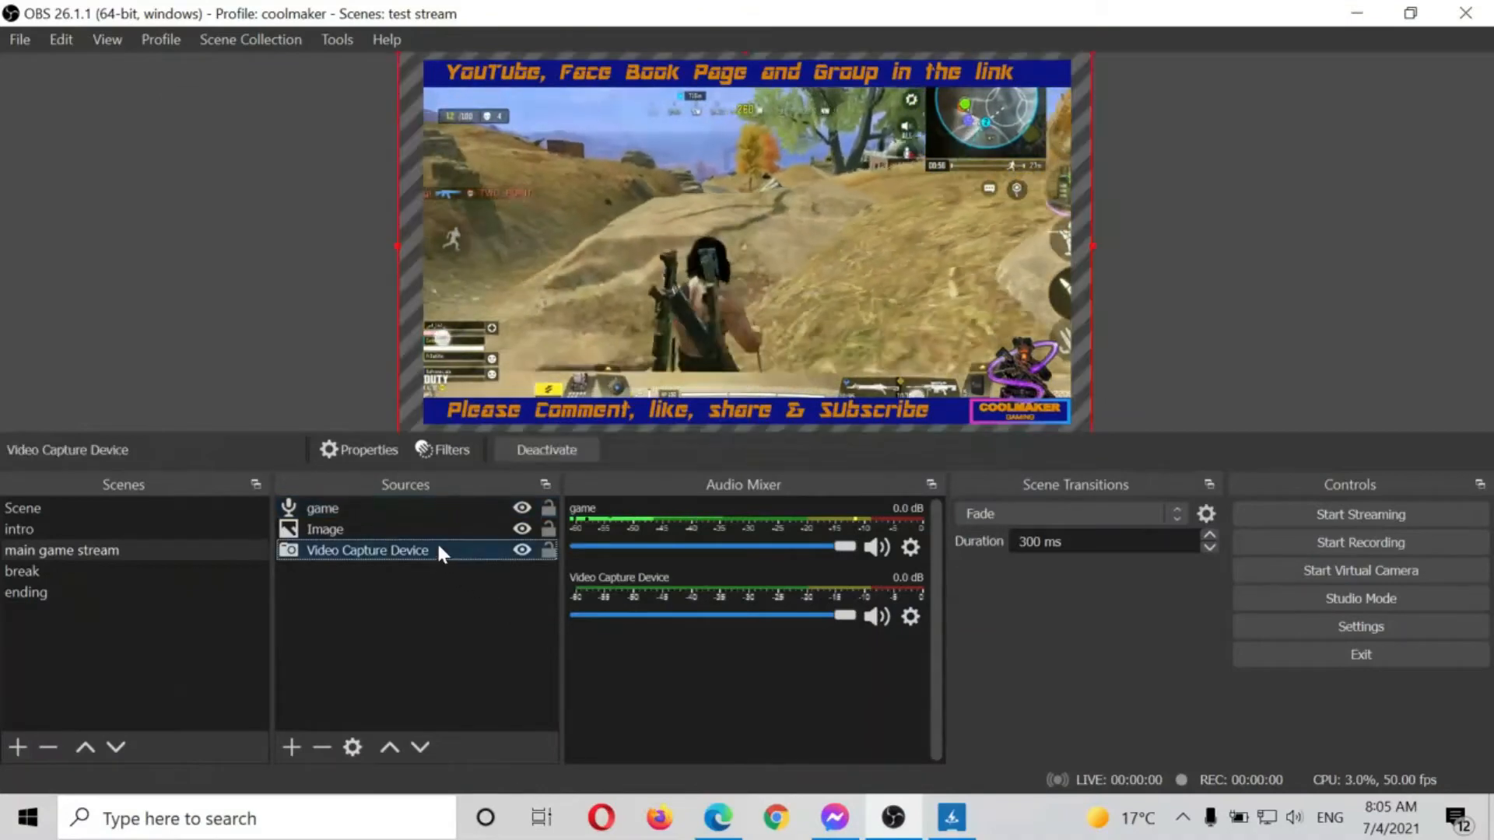
{"action": "left_click", "coordinate": [912, 617]}
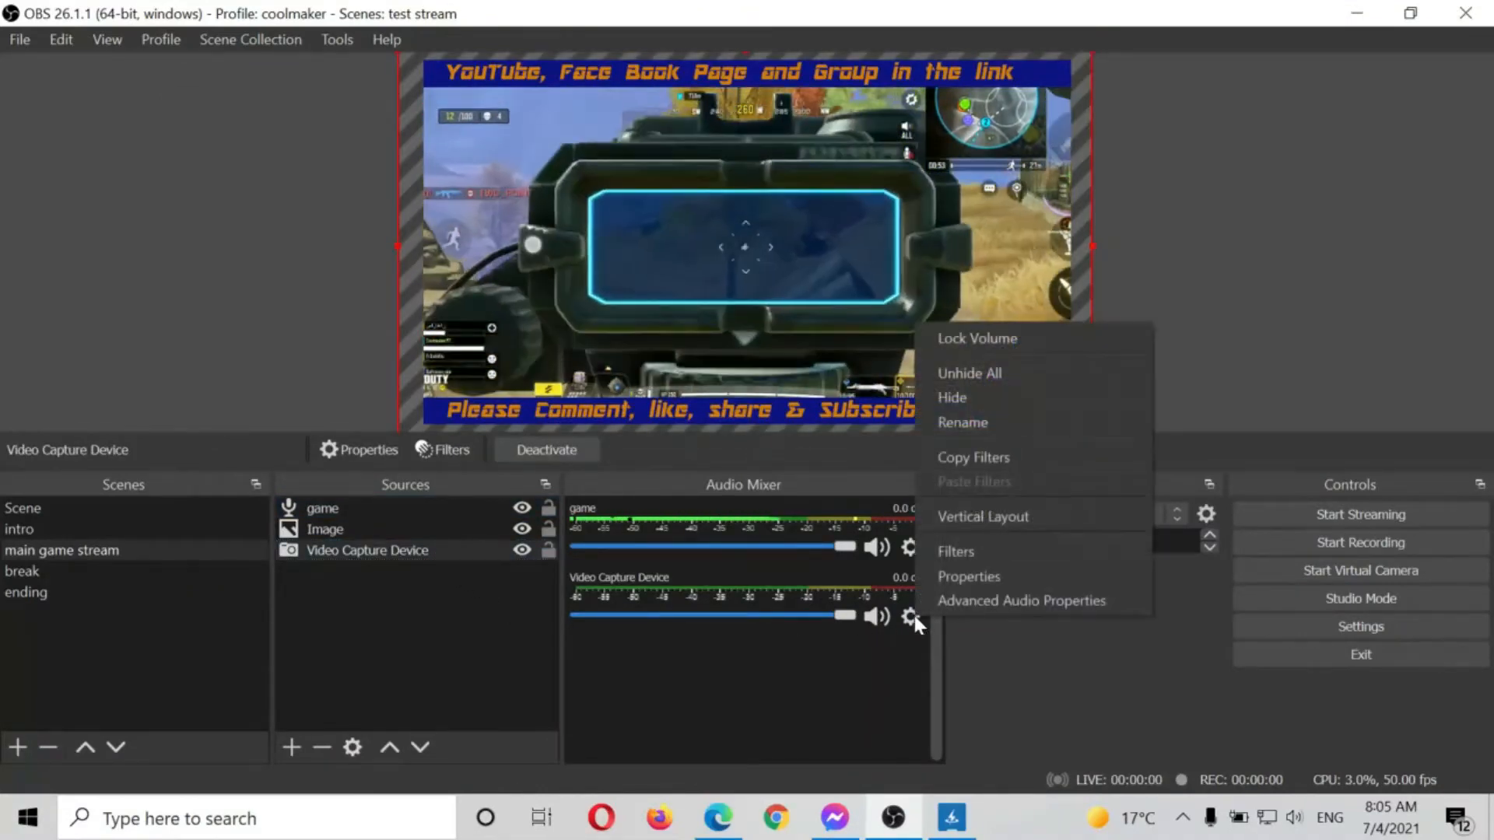
{"action": "left_click", "coordinate": [938, 604]}
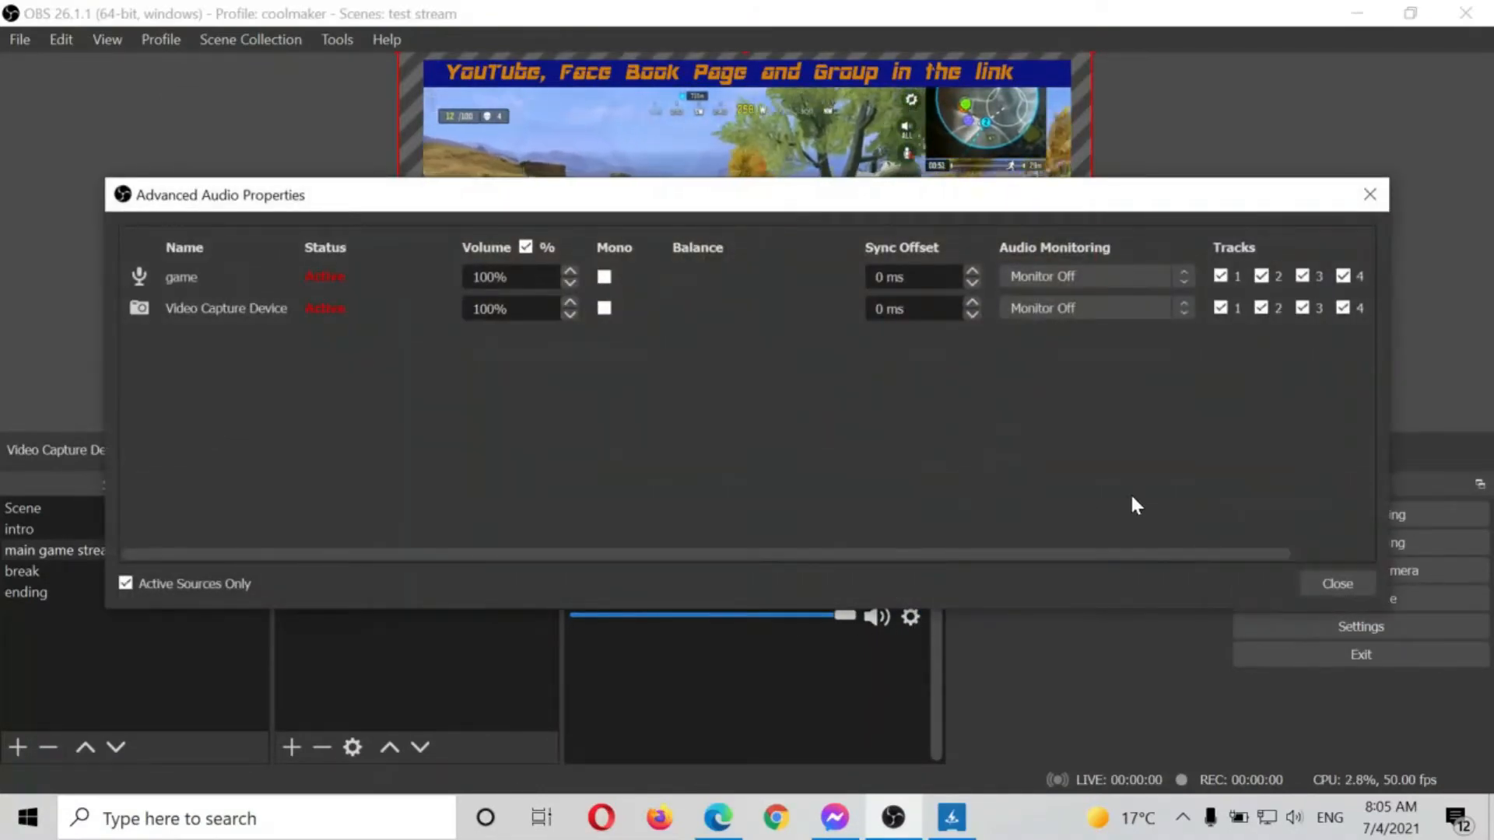
{"action": "left_click", "coordinate": [1149, 278]}
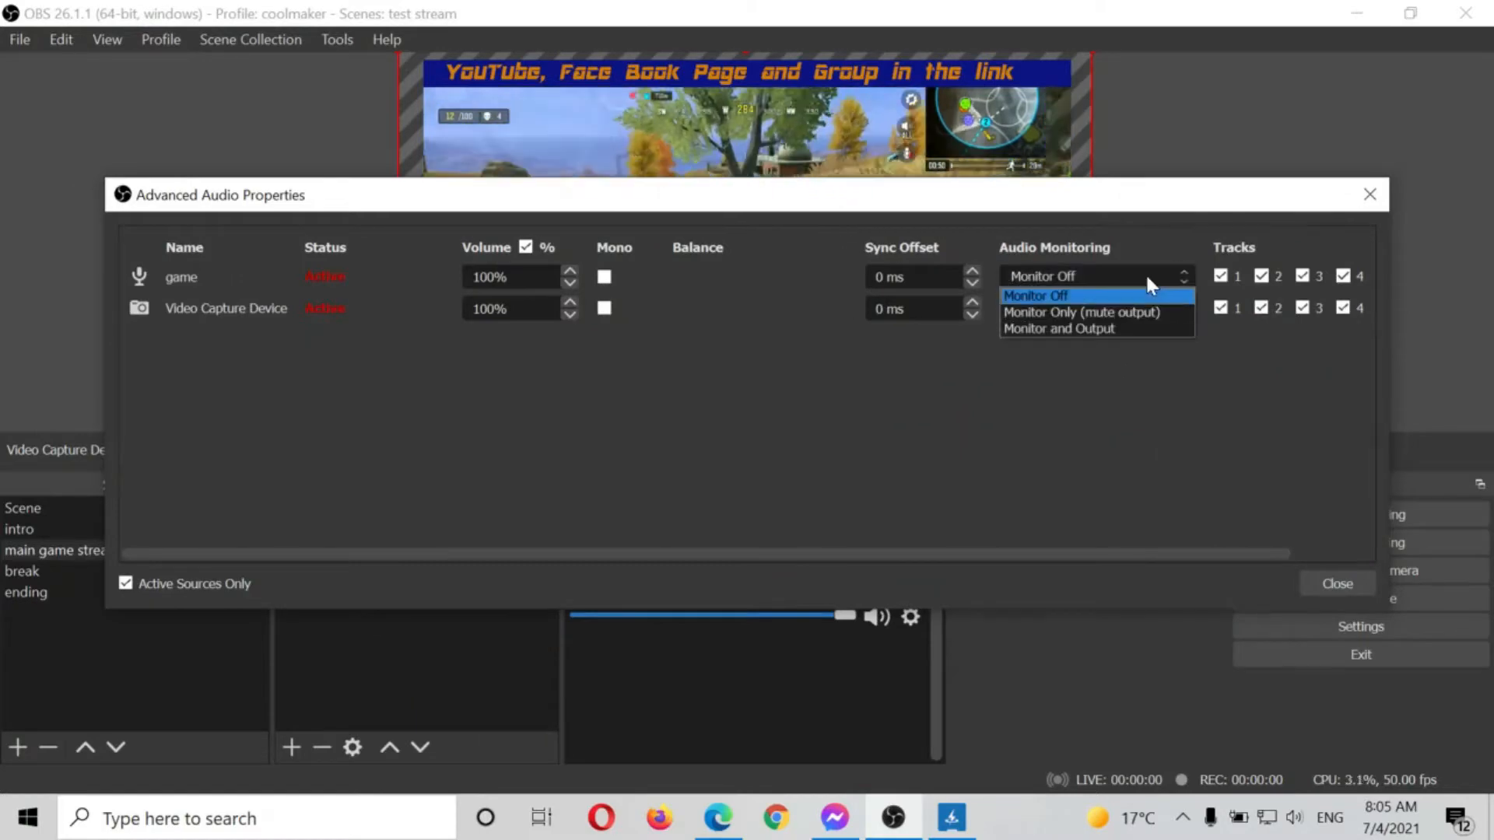
{"action": "left_click", "coordinate": [1115, 327]}
{"action": "left_click", "coordinate": [1118, 310]}
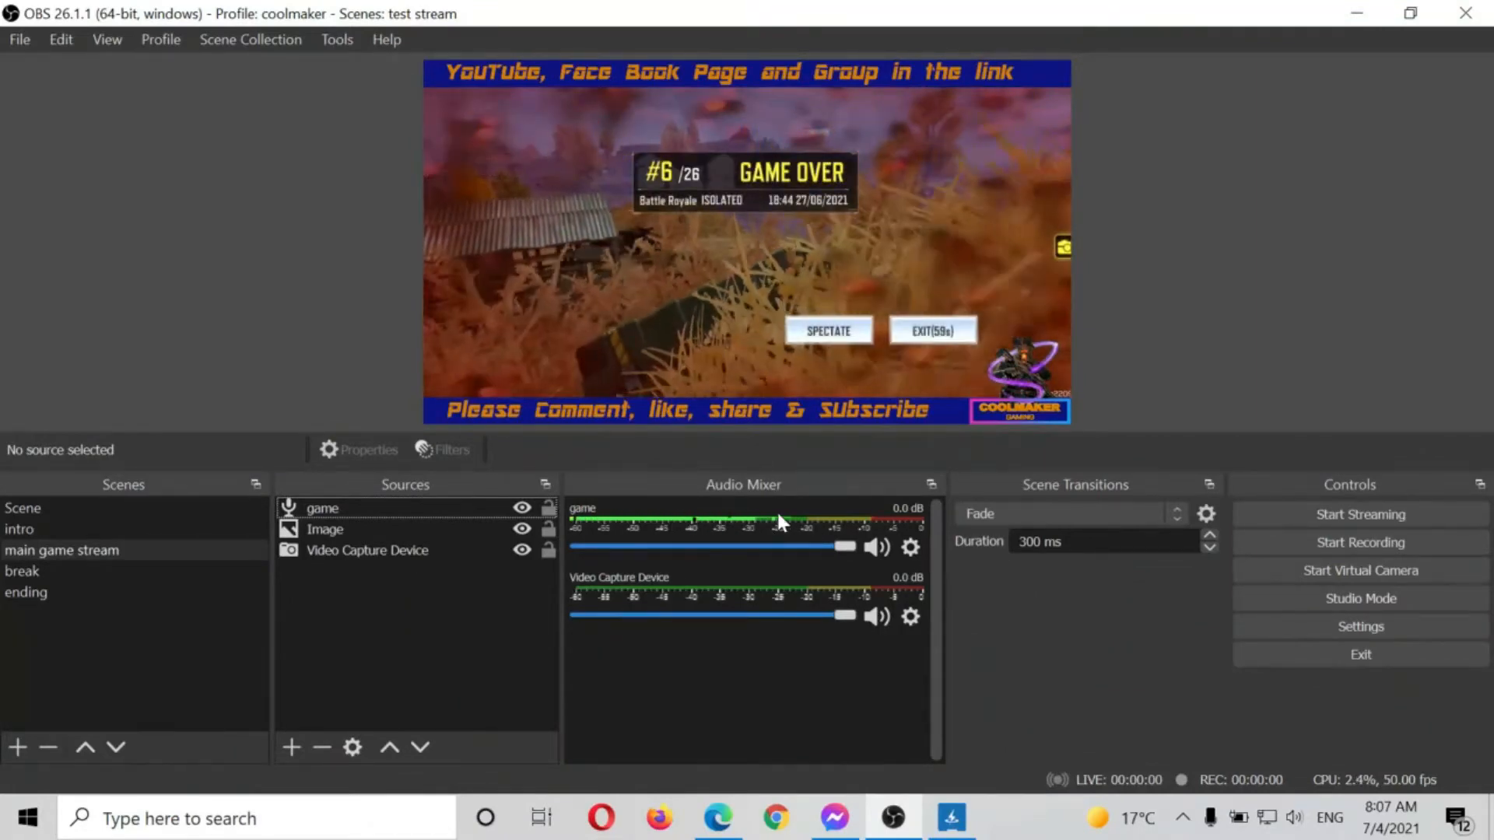
- Add a new audio input capture source named "micro phone" to the main game stream scene
{"action": "right_click", "coordinate": [402, 643]}
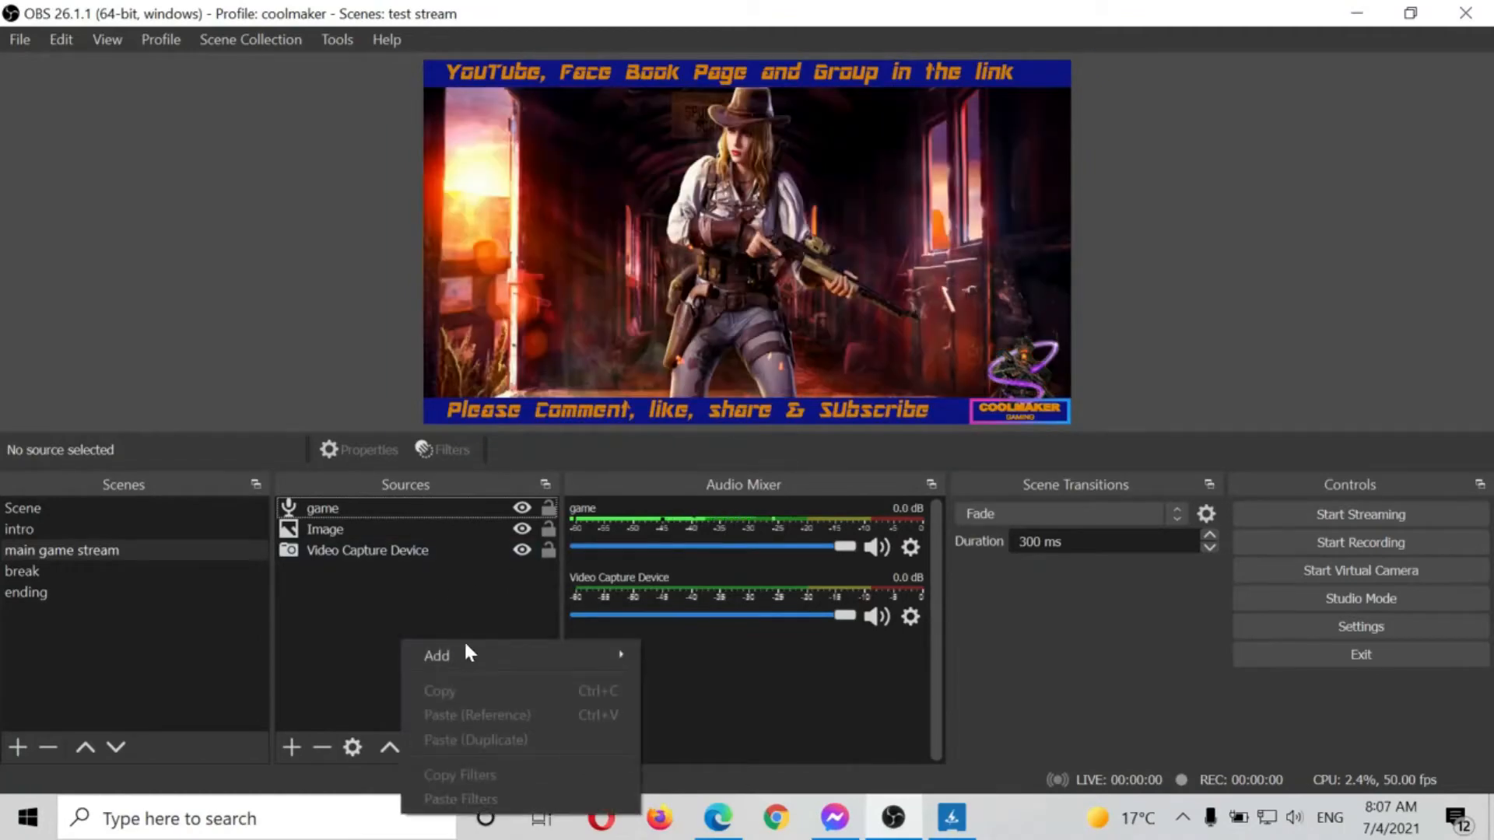
{"action": "mouse_move", "coordinate": [474, 659]}
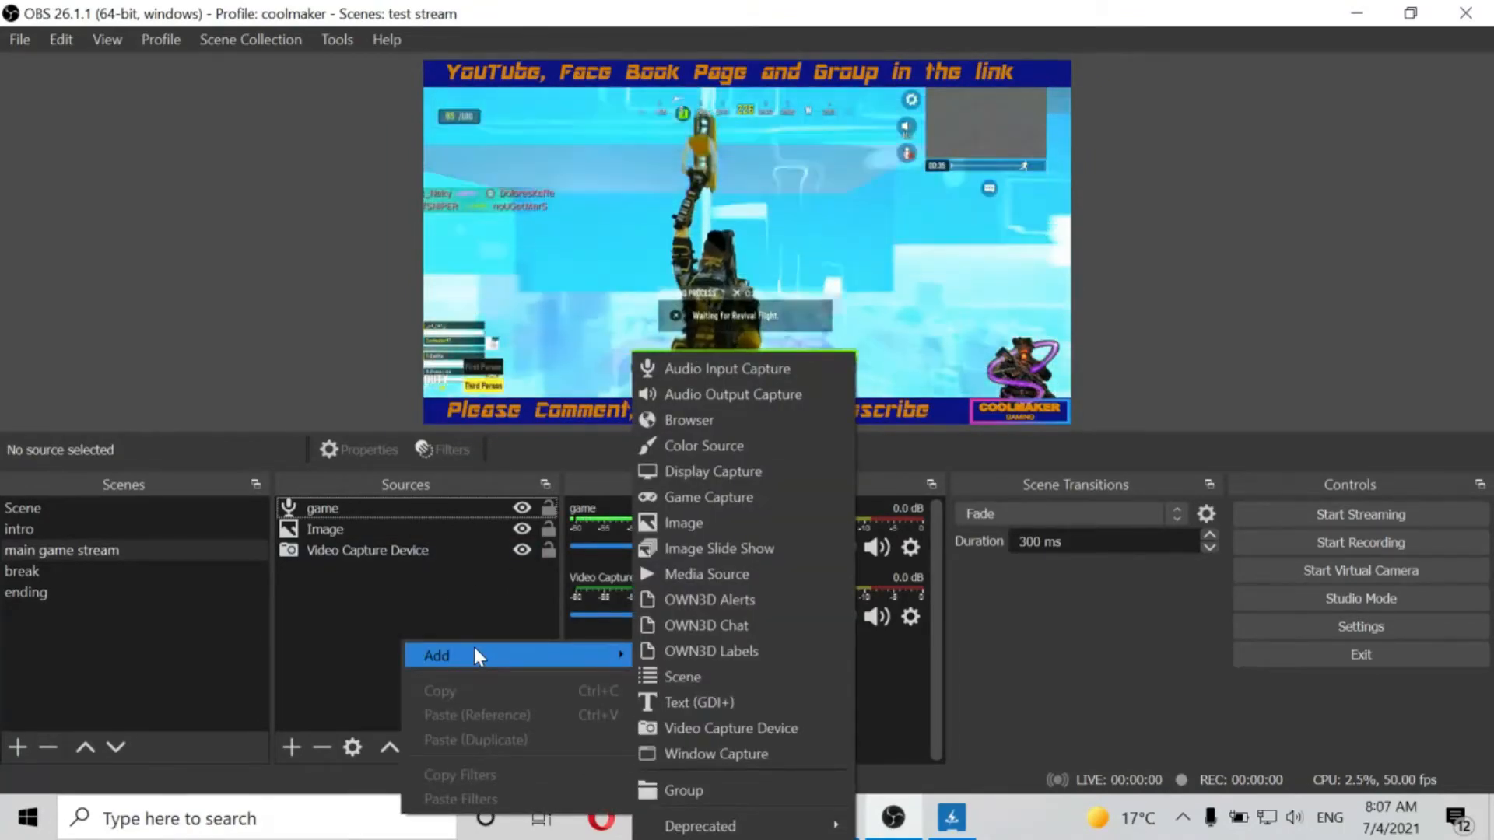
{"action": "right_click", "coordinate": [405, 603]}
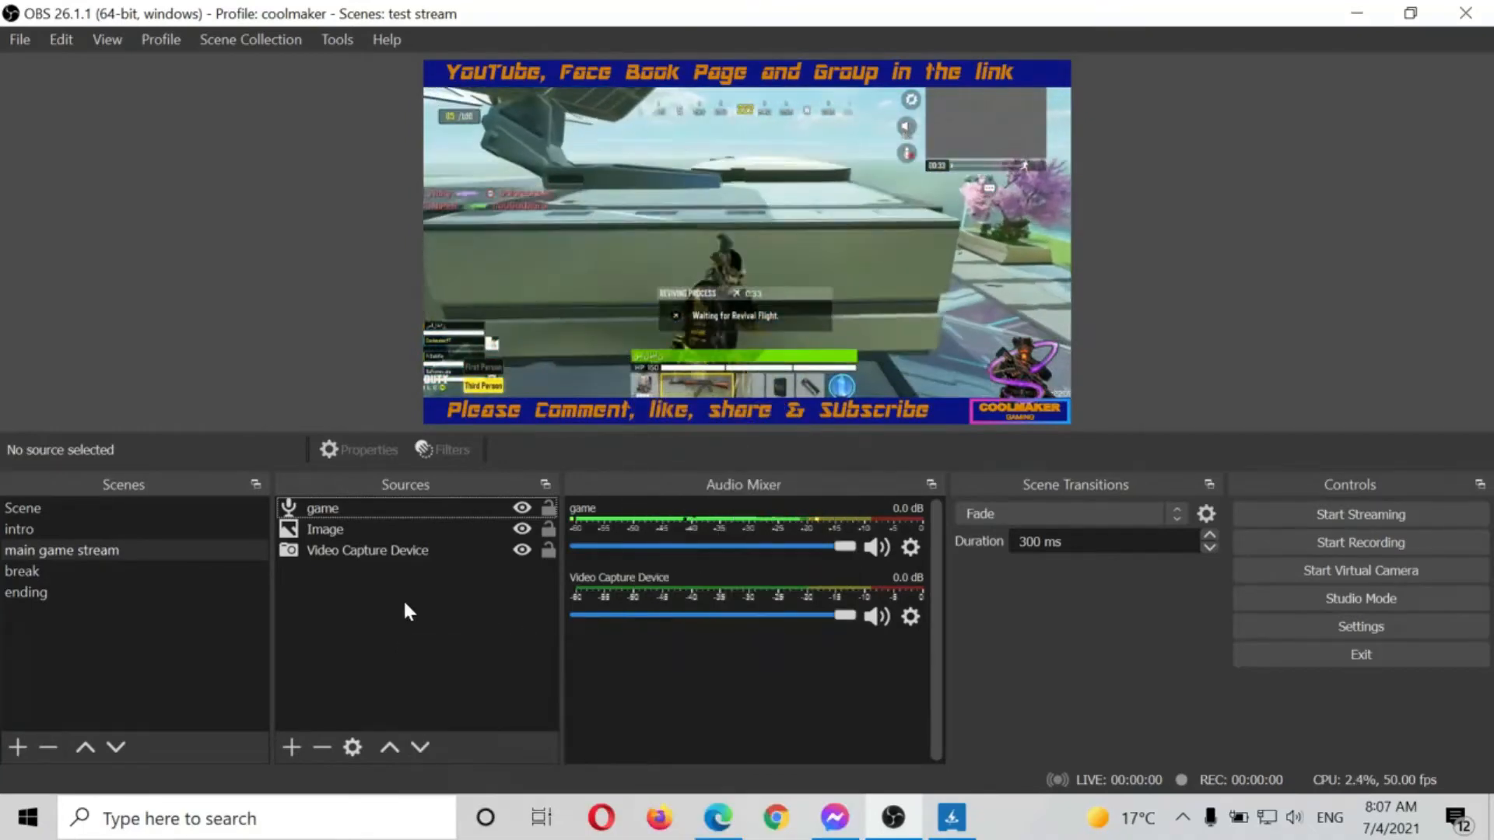
{"action": "mouse_move", "coordinate": [436, 614]}
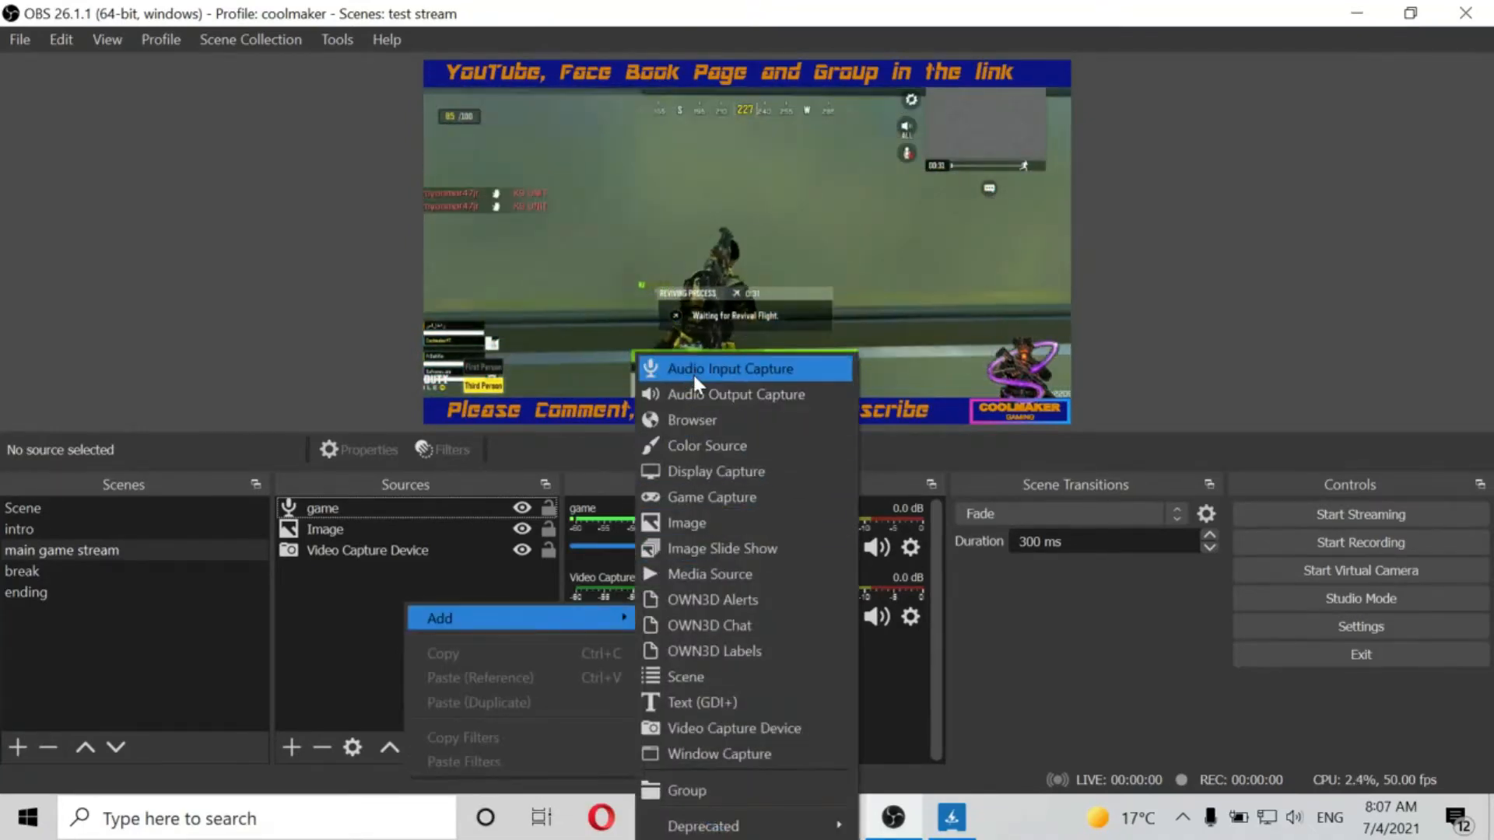
{"action": "left_click", "coordinate": [693, 367]}
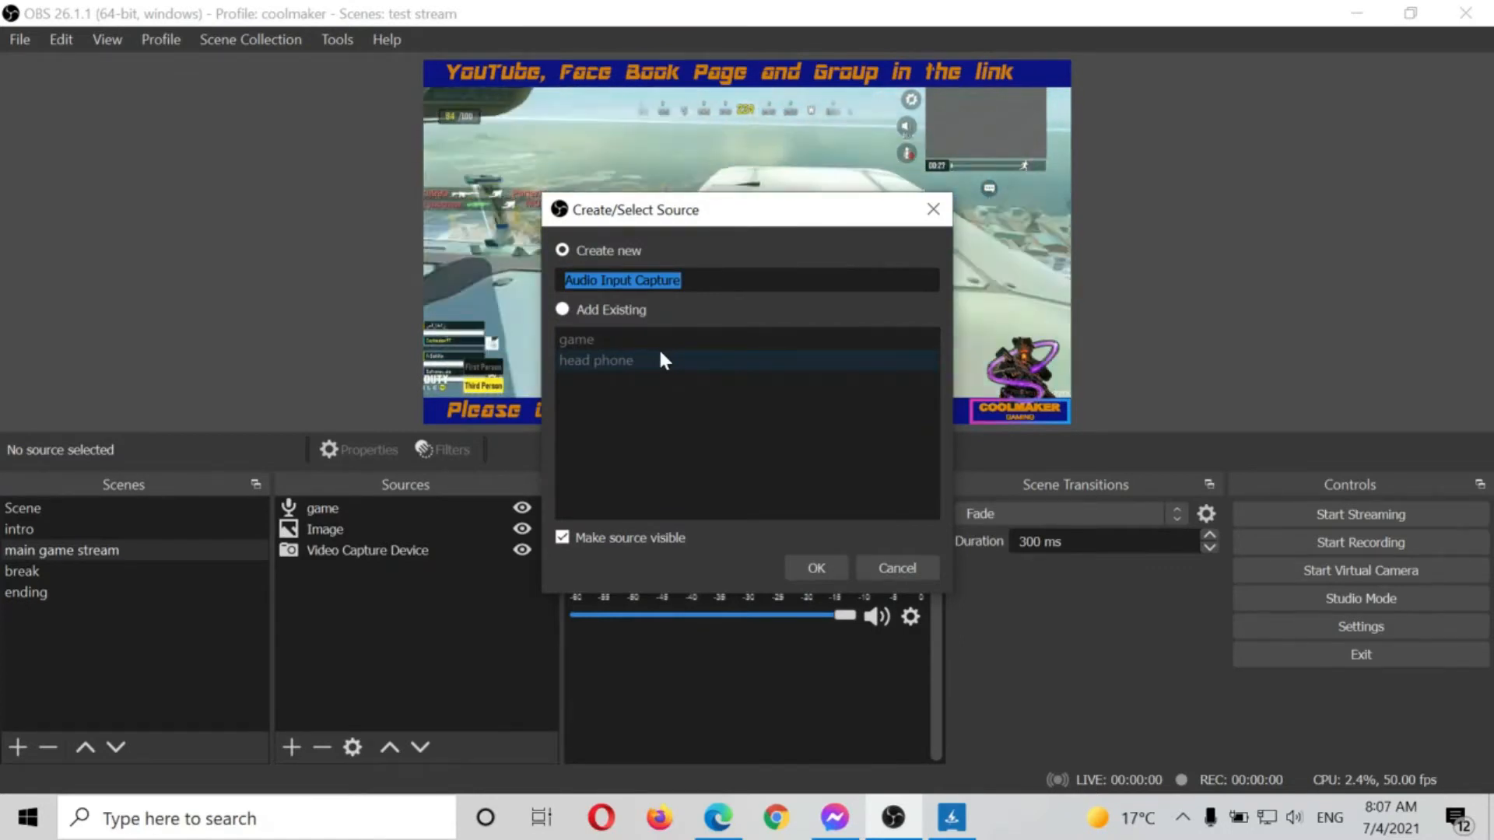
{"action": "type", "text": "micro"}
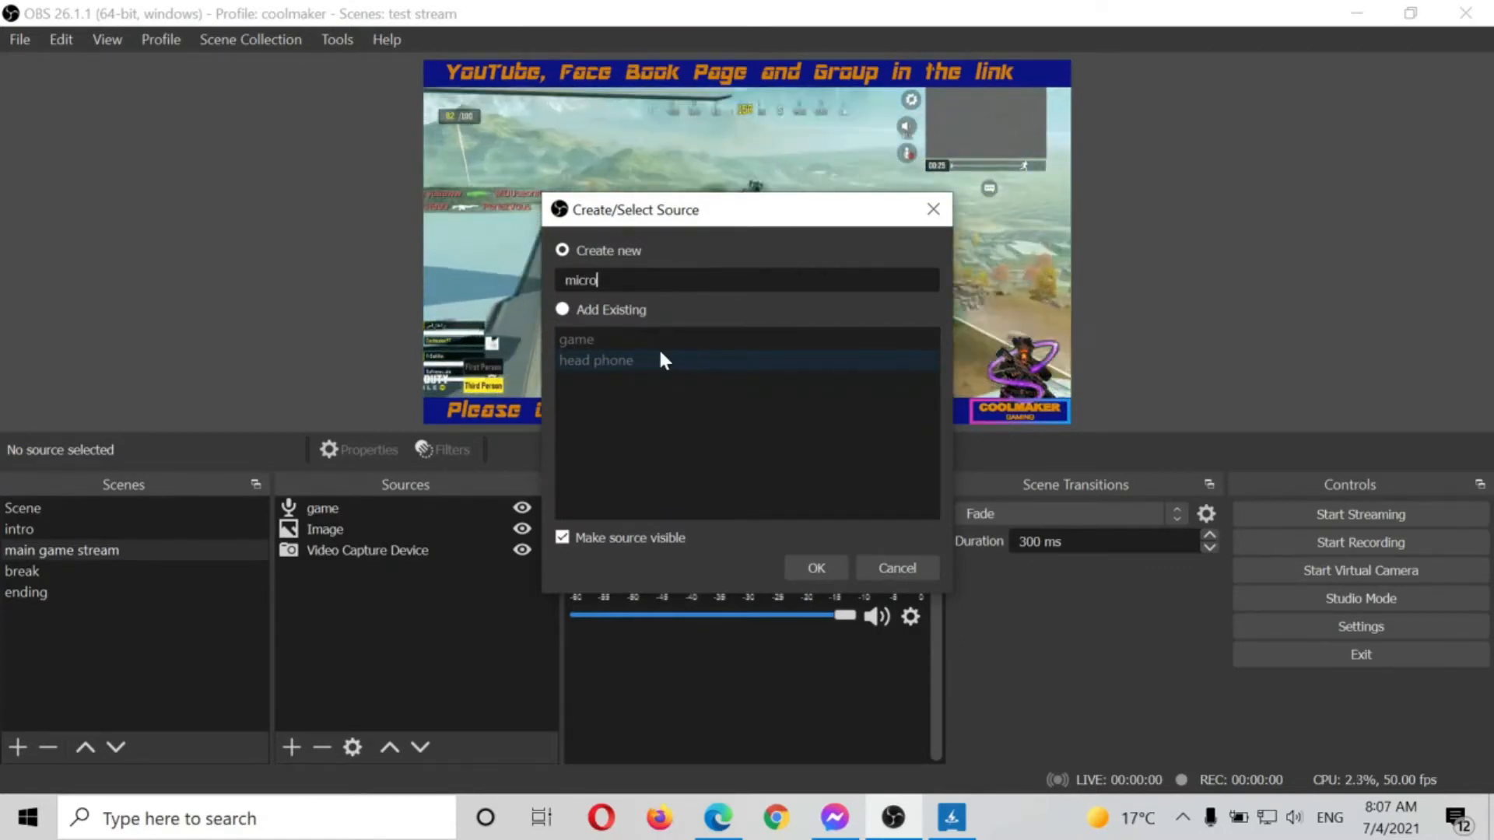
{"action": "type", "text": " phone"}
{"action": "key", "text": "Return"}
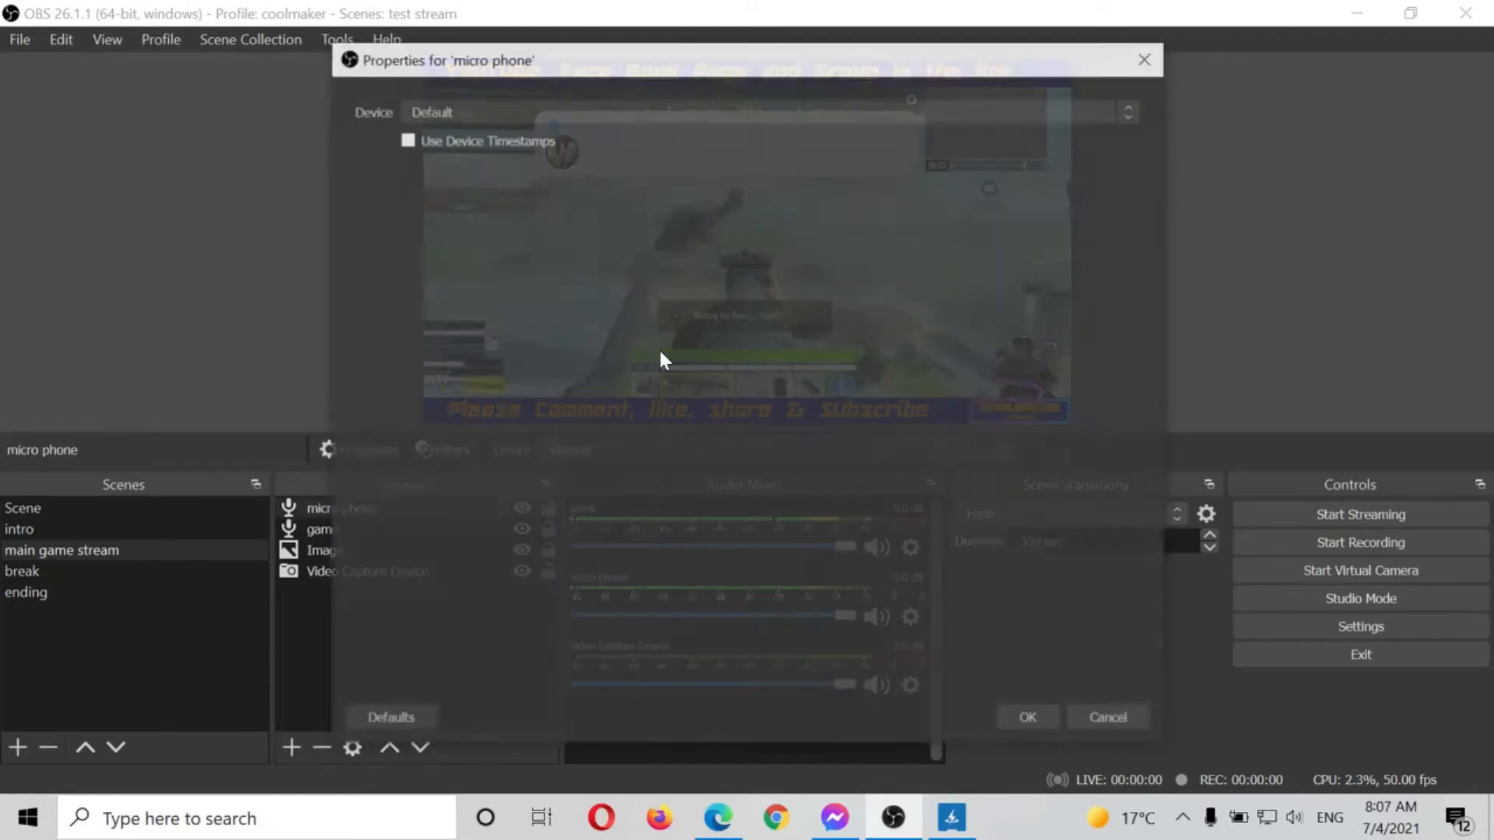
- Set the micro phone source's device to Microphone (Realtek(R) Audio) and accept the properties
{"action": "left_click", "coordinate": [604, 110]}
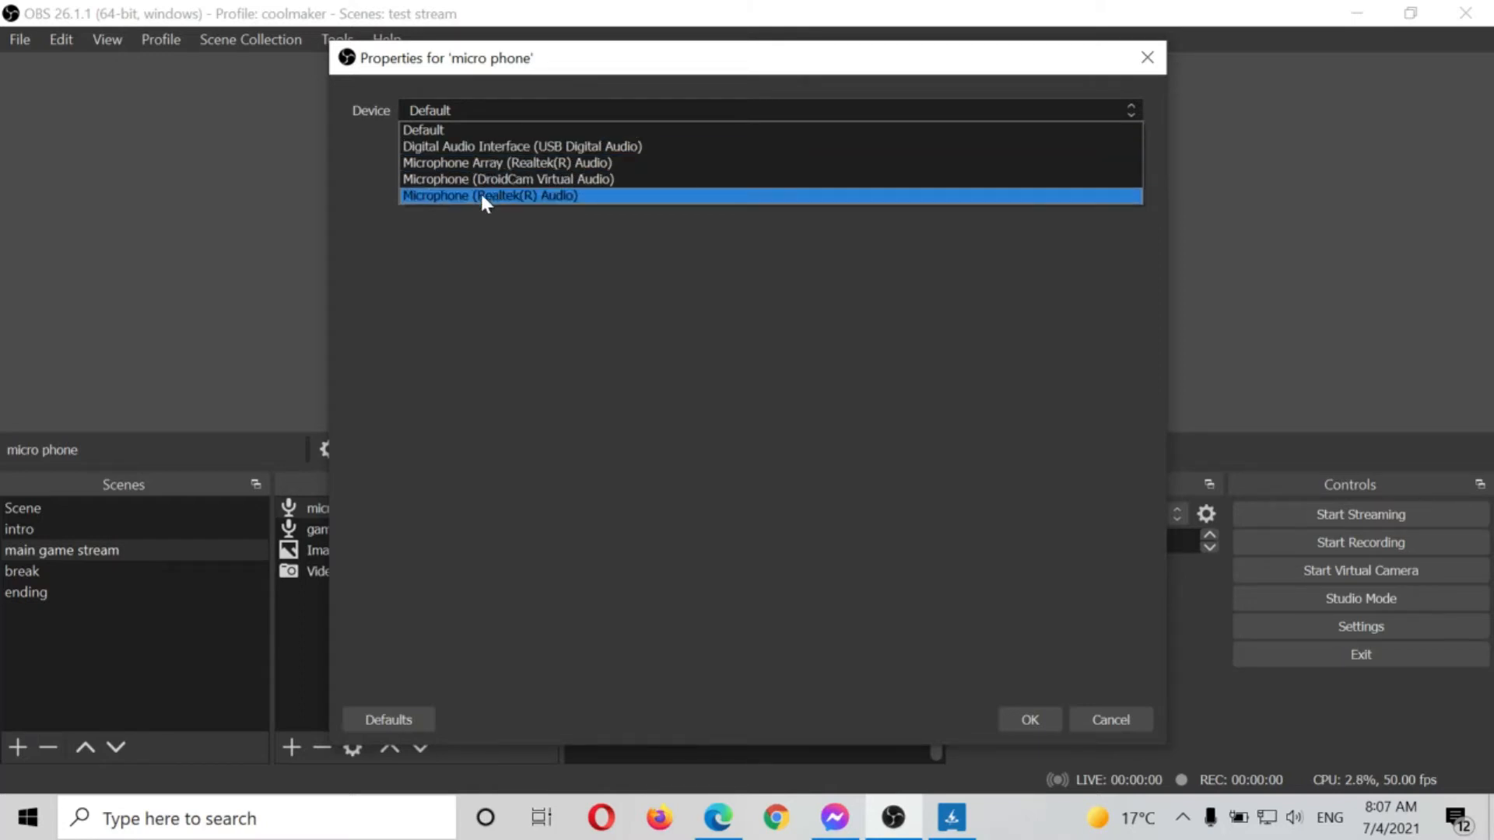
{"action": "left_click", "coordinate": [457, 195]}
{"action": "left_click", "coordinate": [1029, 720]}
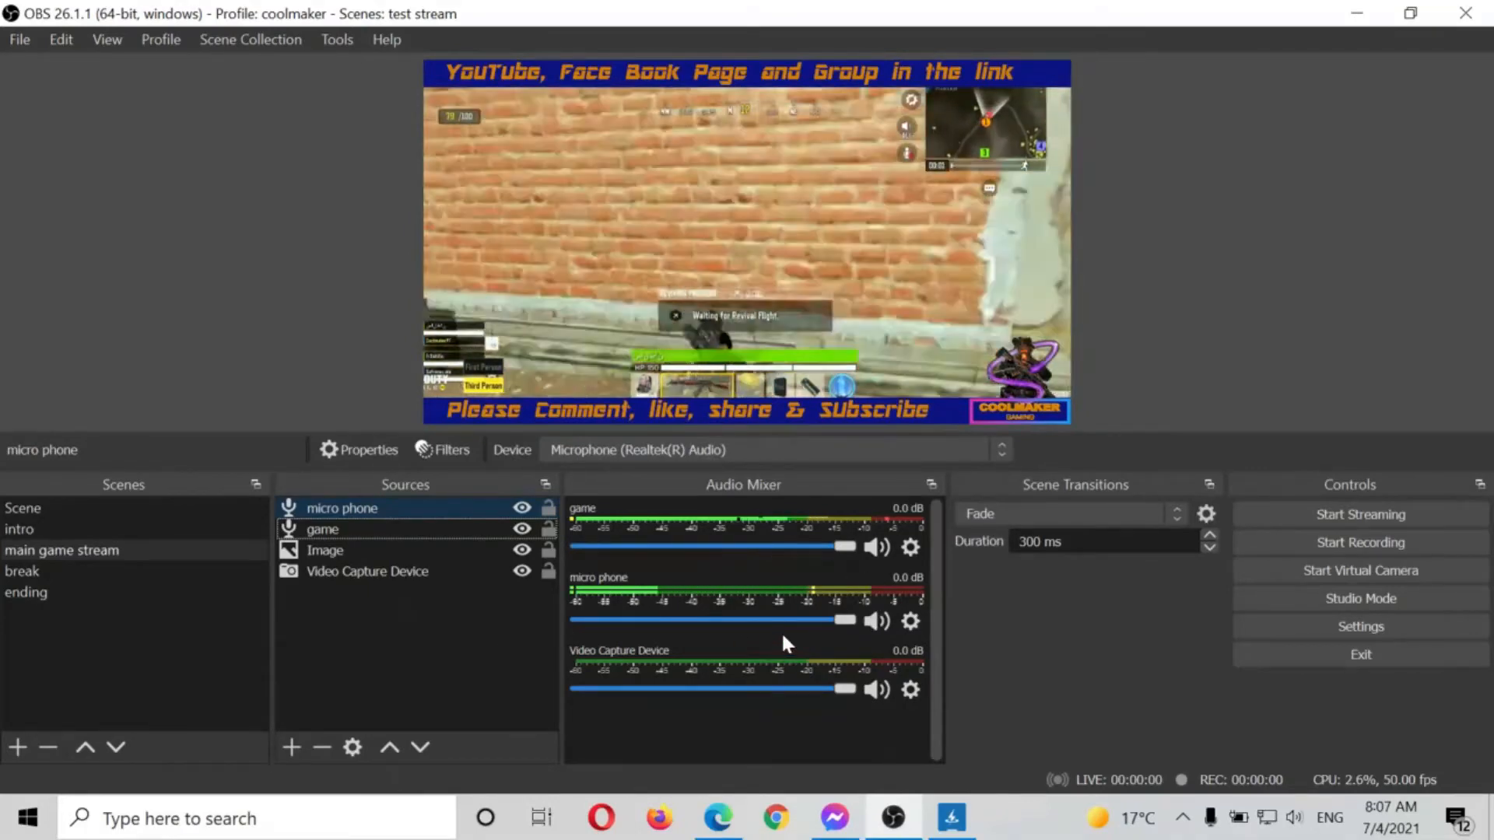
- Lower the game source's volume to about -9.8 dB in the audio mixer
{"action": "left_click_drag", "start_coordinate": [842, 620], "coordinate": [878, 621]}
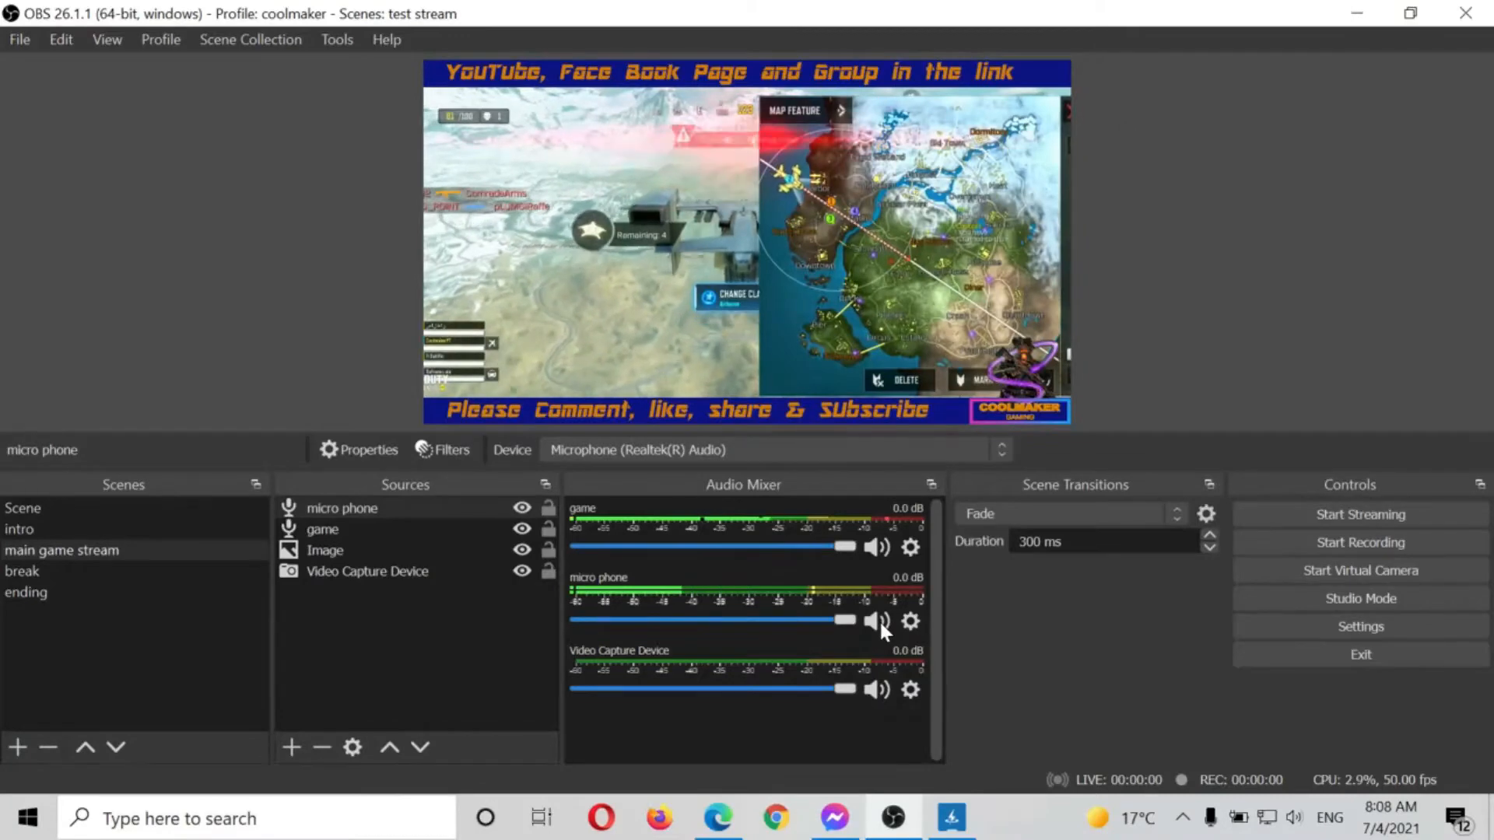
{"action": "left_click_drag", "start_coordinate": [844, 554], "coordinate": [745, 554]}
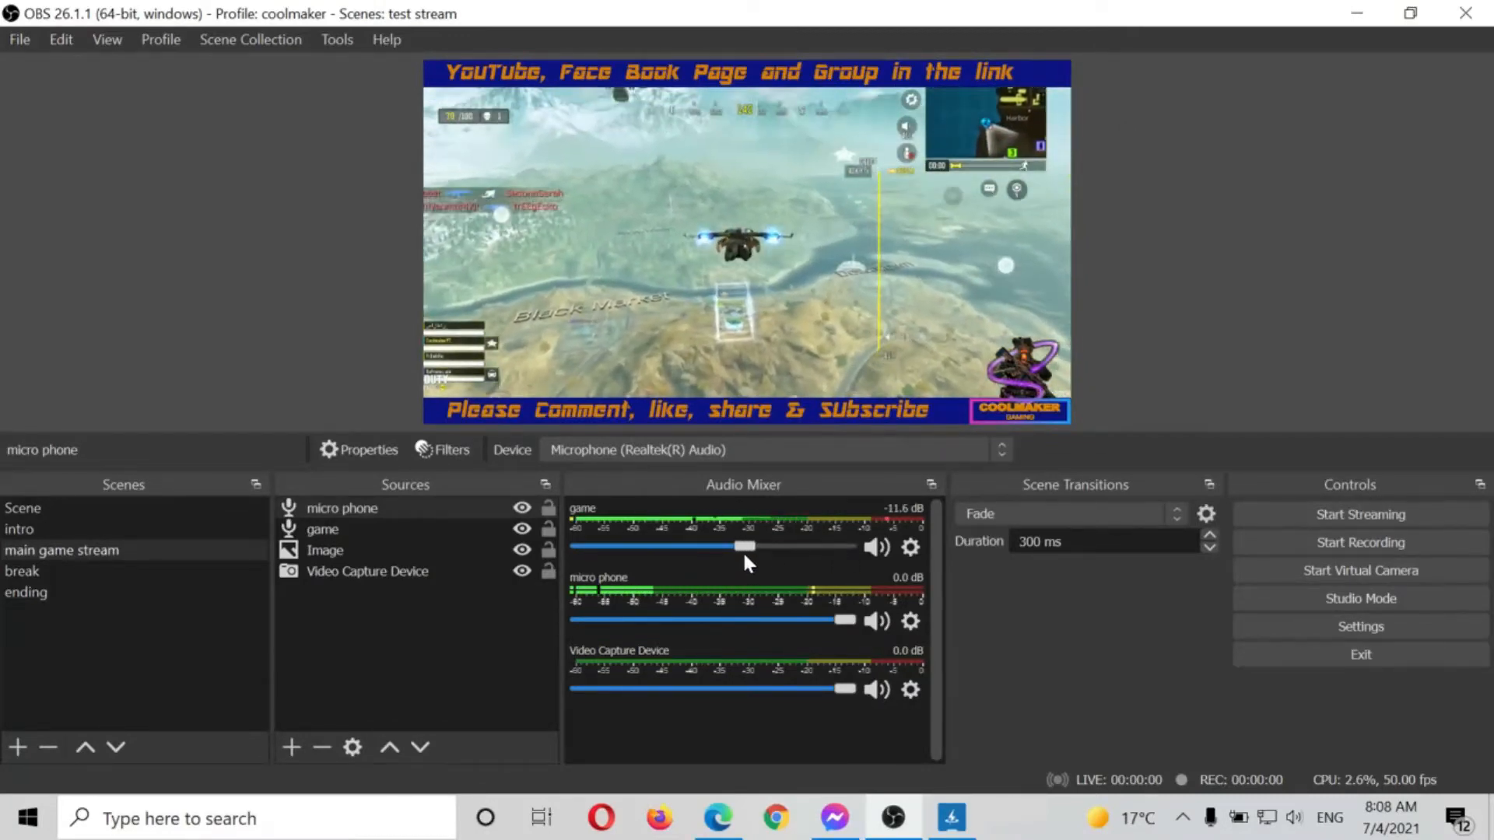
{"action": "left_click_drag", "start_coordinate": [742, 550], "coordinate": [754, 550]}
{"action": "left_click", "coordinate": [382, 634]}
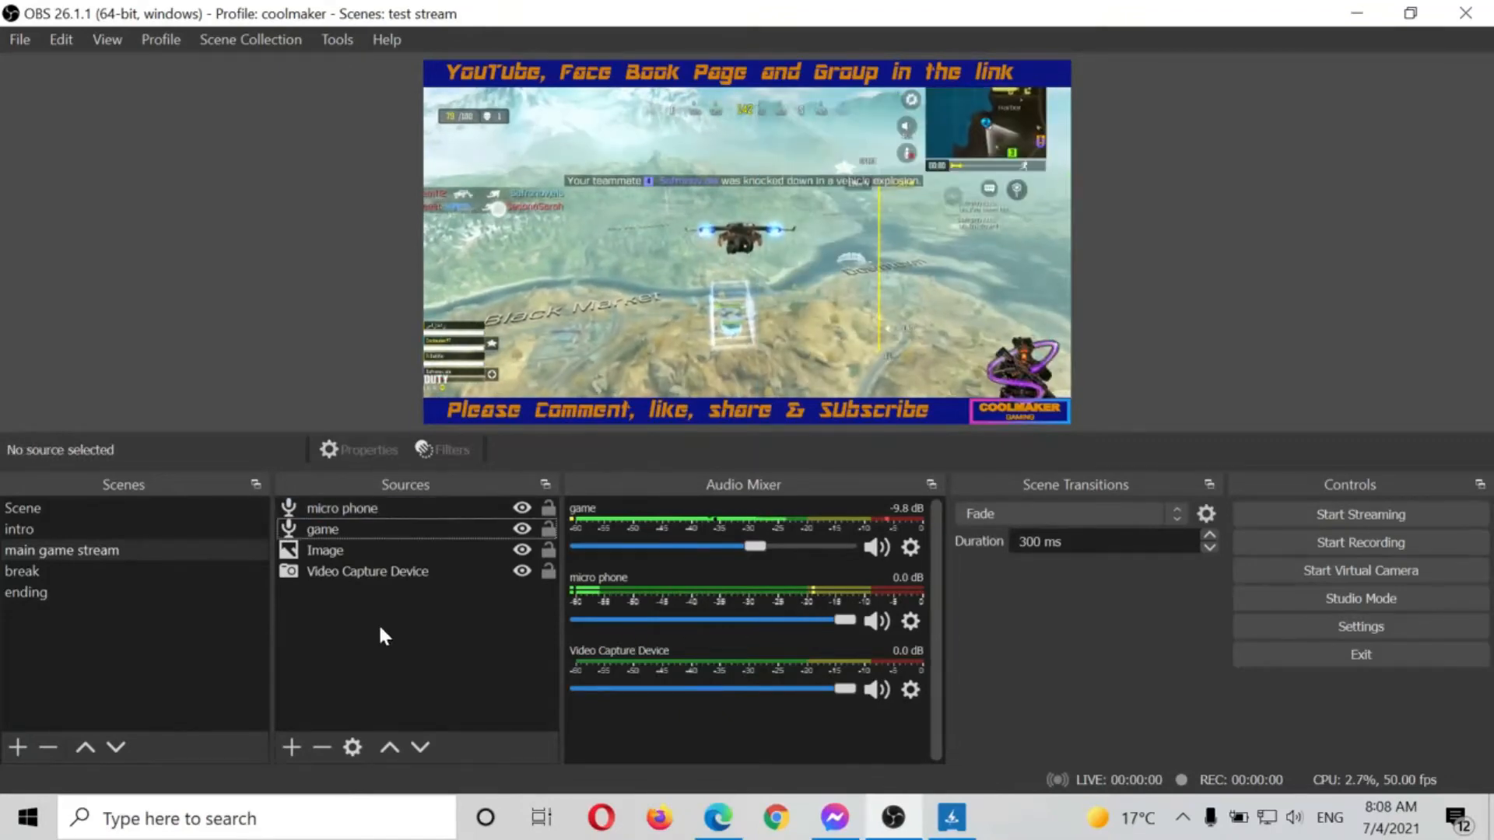
- Switch to the ending scene and add a new Text (GDI+) source with the suggested name
{"action": "left_click", "coordinate": [87, 548]}
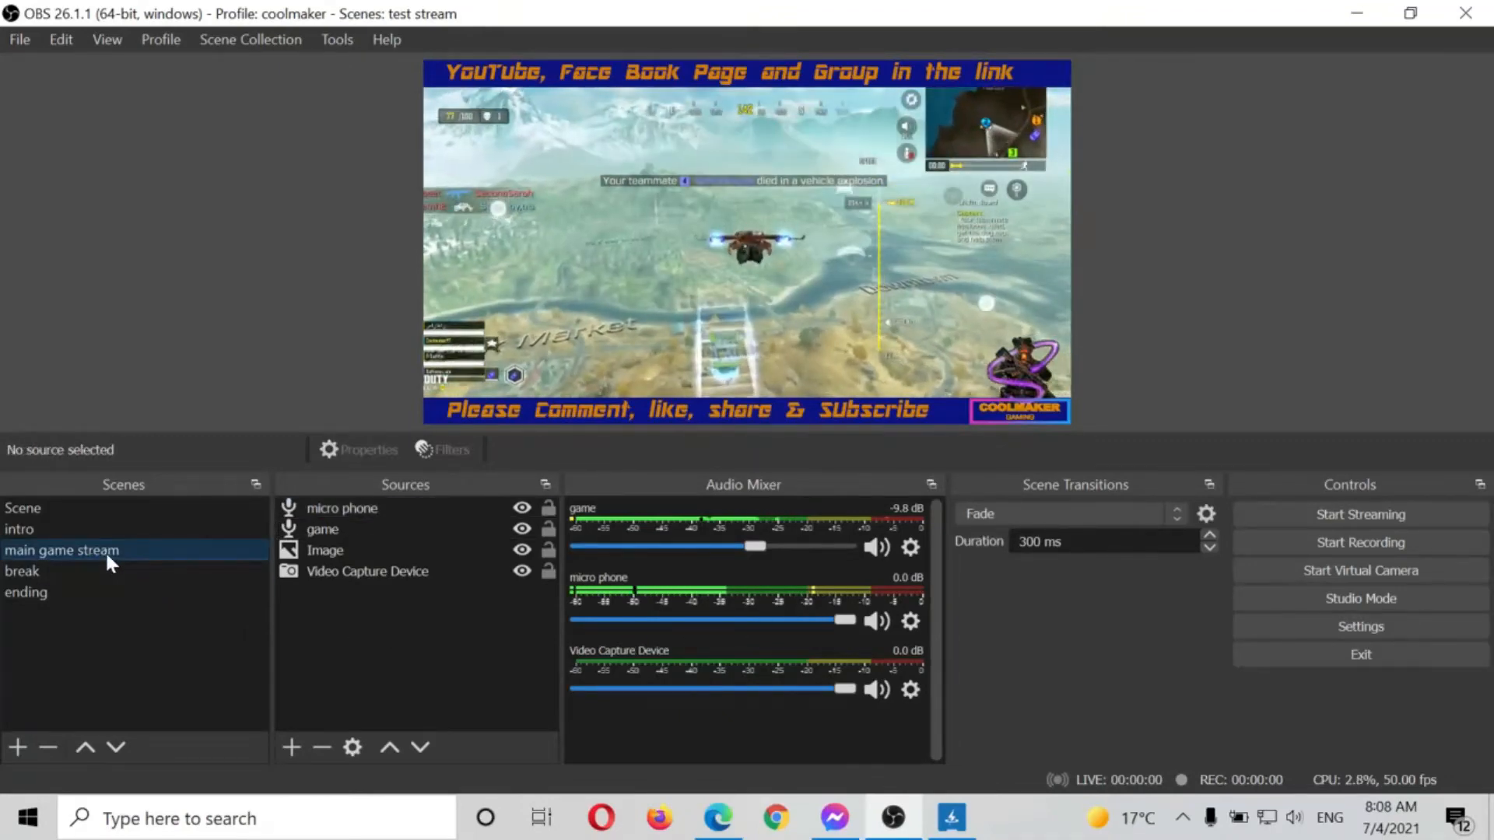
{"action": "left_click", "coordinate": [81, 571]}
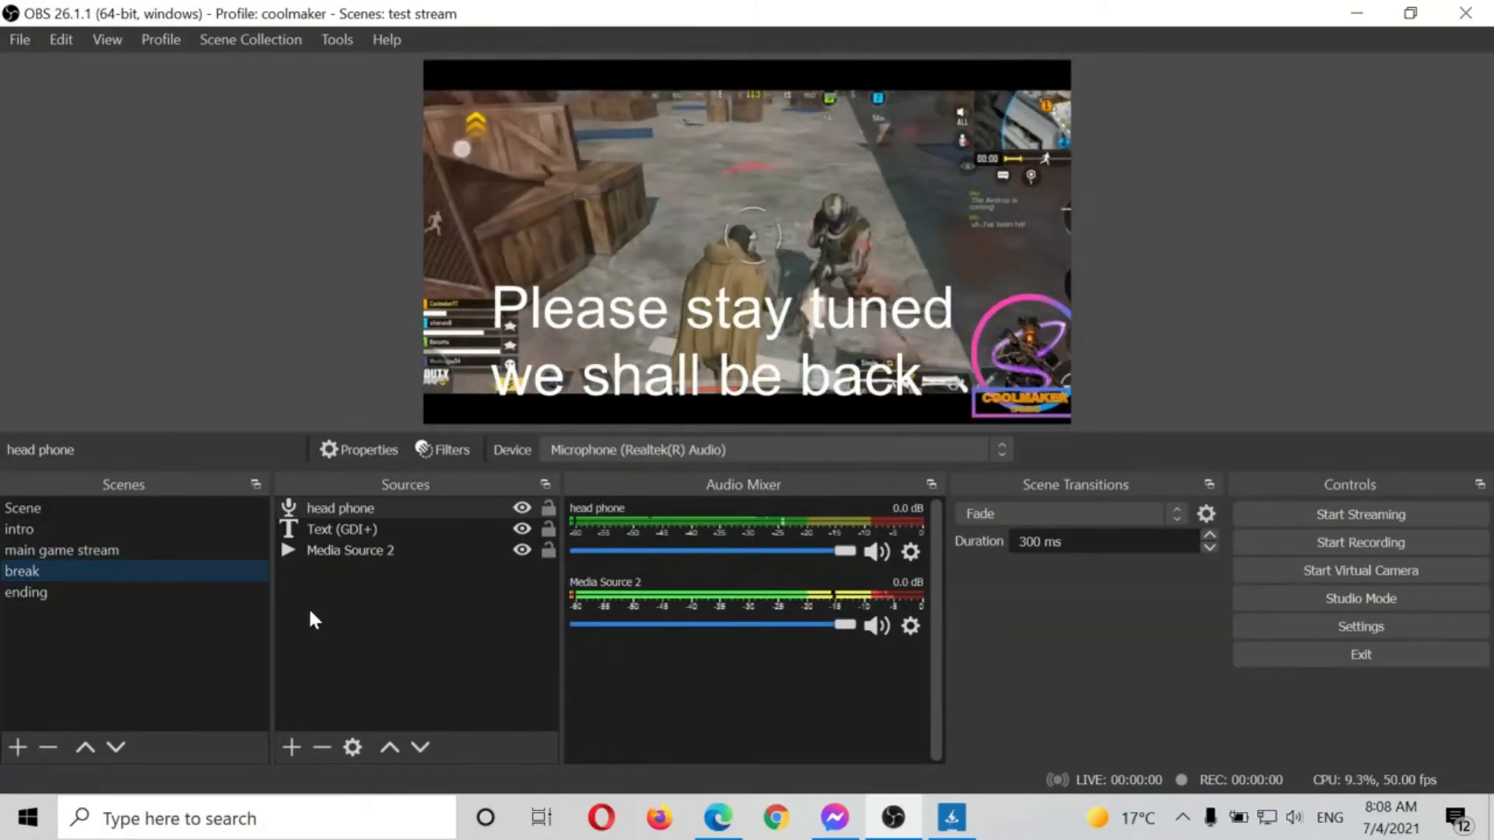
{"action": "left_click", "coordinate": [109, 593]}
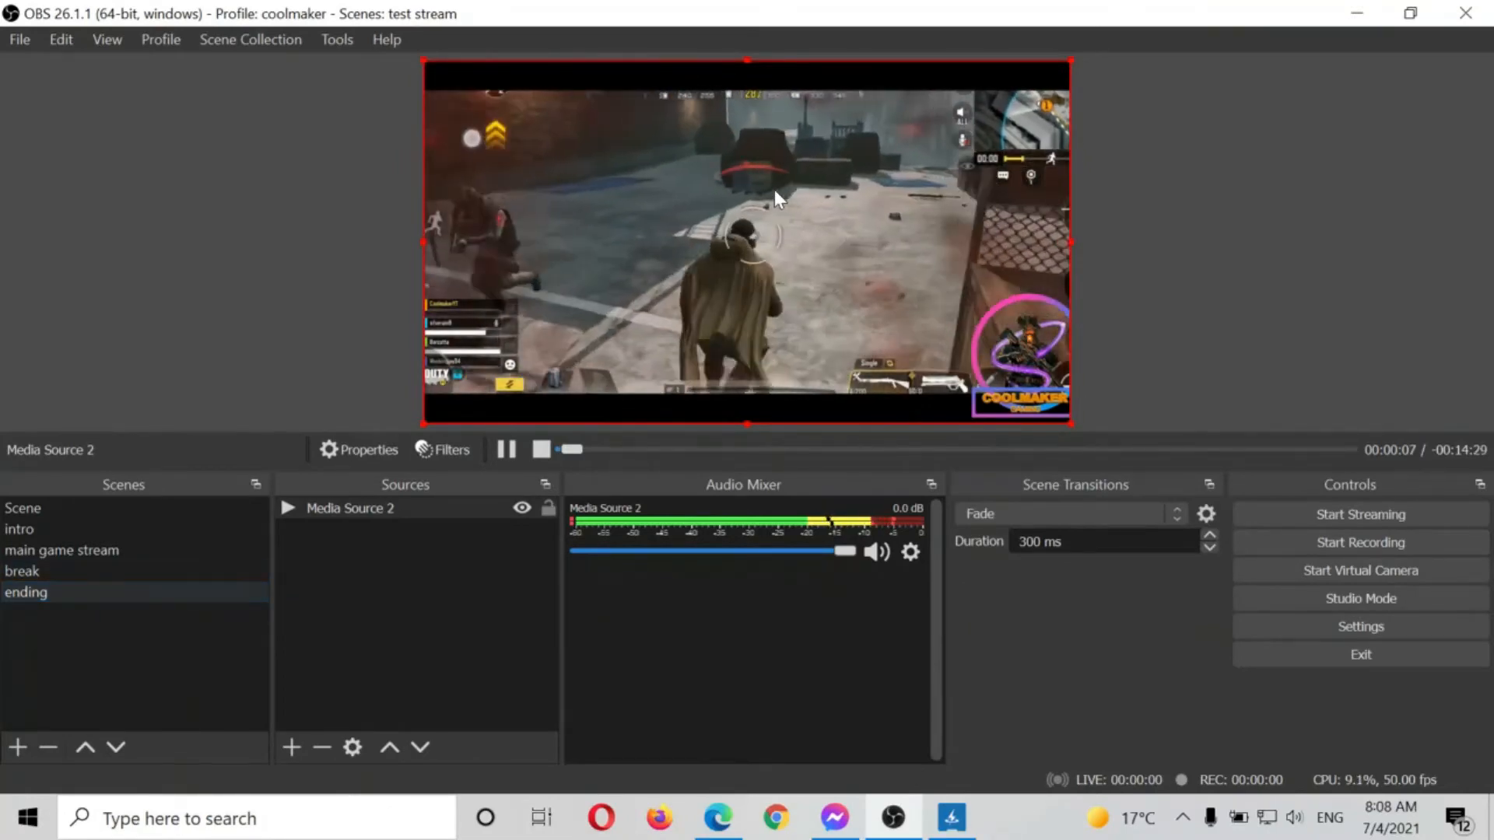
{"action": "right_click", "coordinate": [775, 191]}
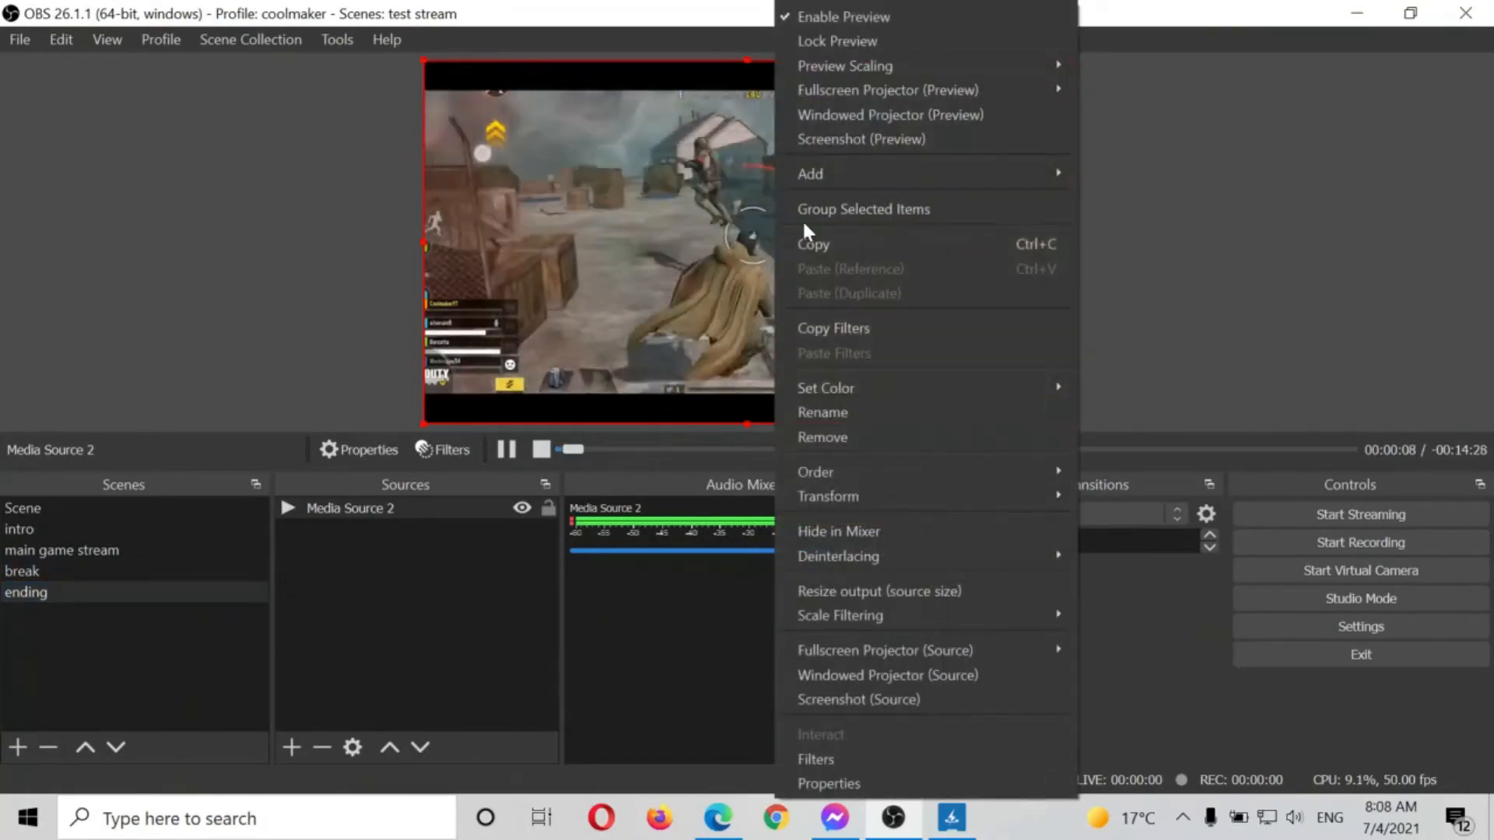
{"action": "right_click", "coordinate": [669, 609]}
{"action": "right_click", "coordinate": [441, 620]}
{"action": "mouse_move", "coordinate": [497, 643]}
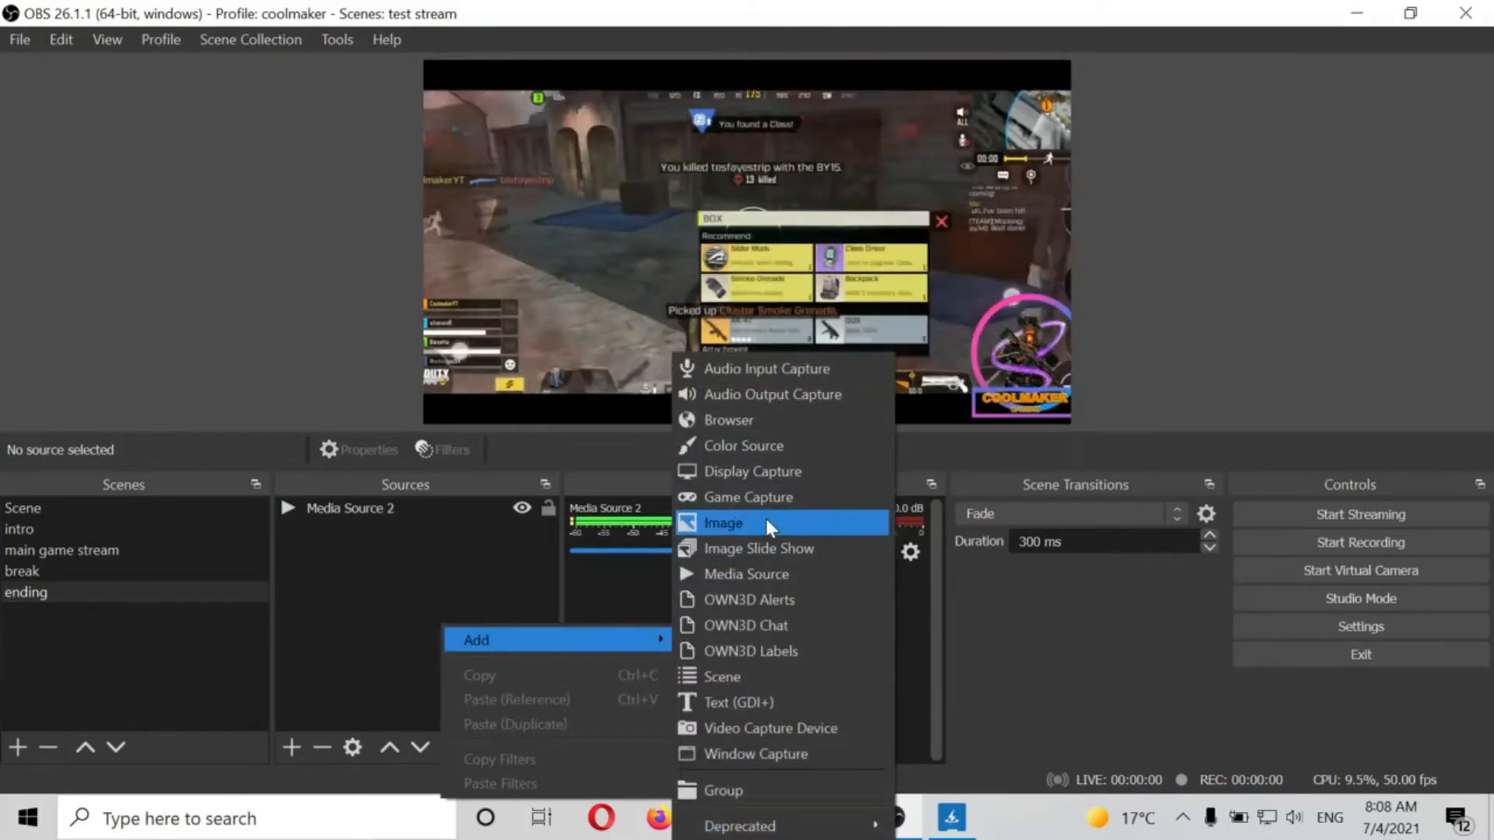
{"action": "left_click", "coordinate": [747, 701]}
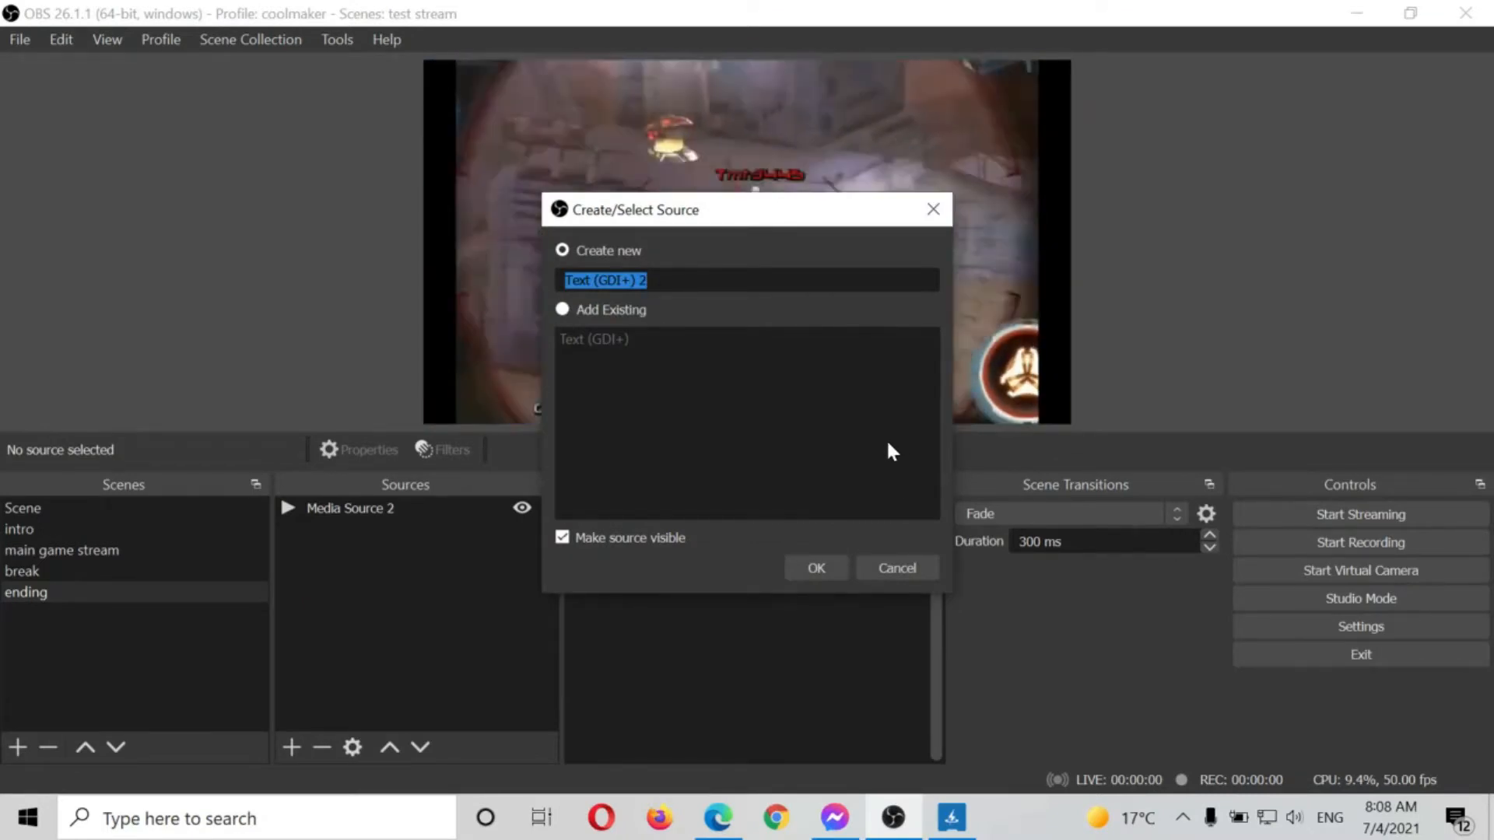
{"action": "key", "text": "Return"}
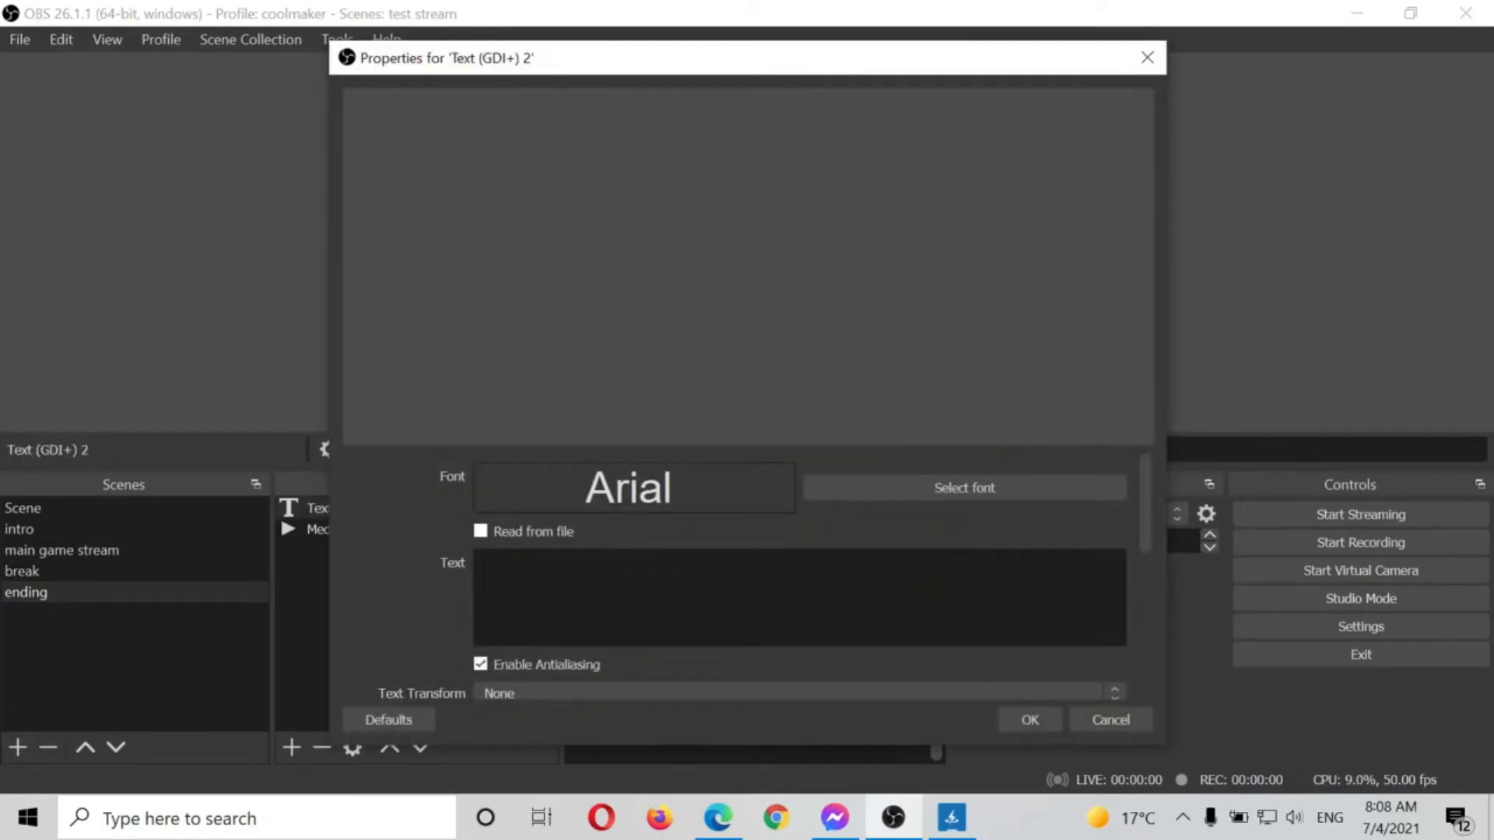
- Enter "Thanks for watching", a blank line and "This ends now" as the source's text and accept the properties
{"action": "type", "text": "Thank"}
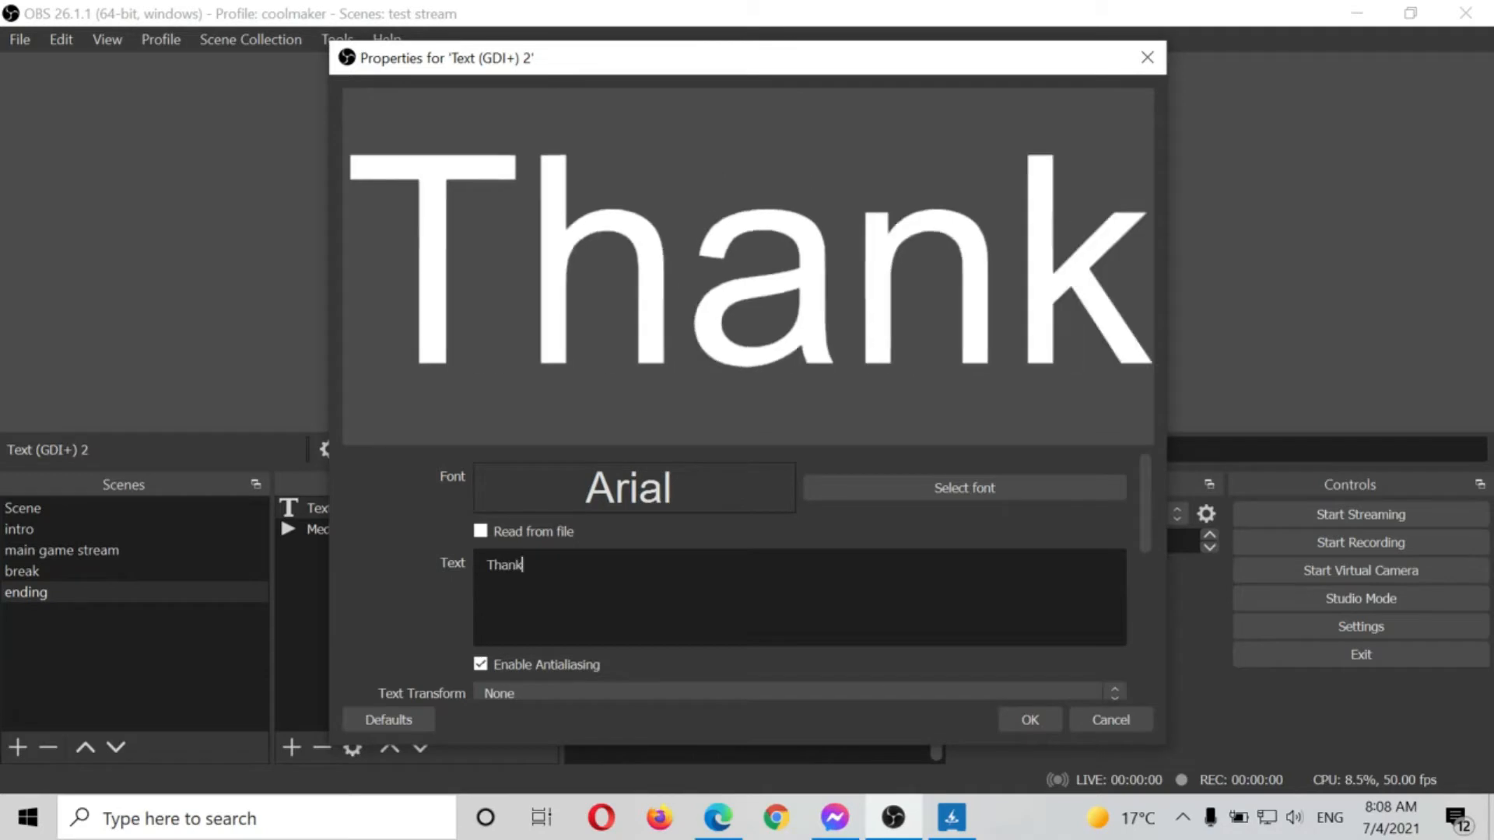
{"action": "type", "text": "s for watching"}
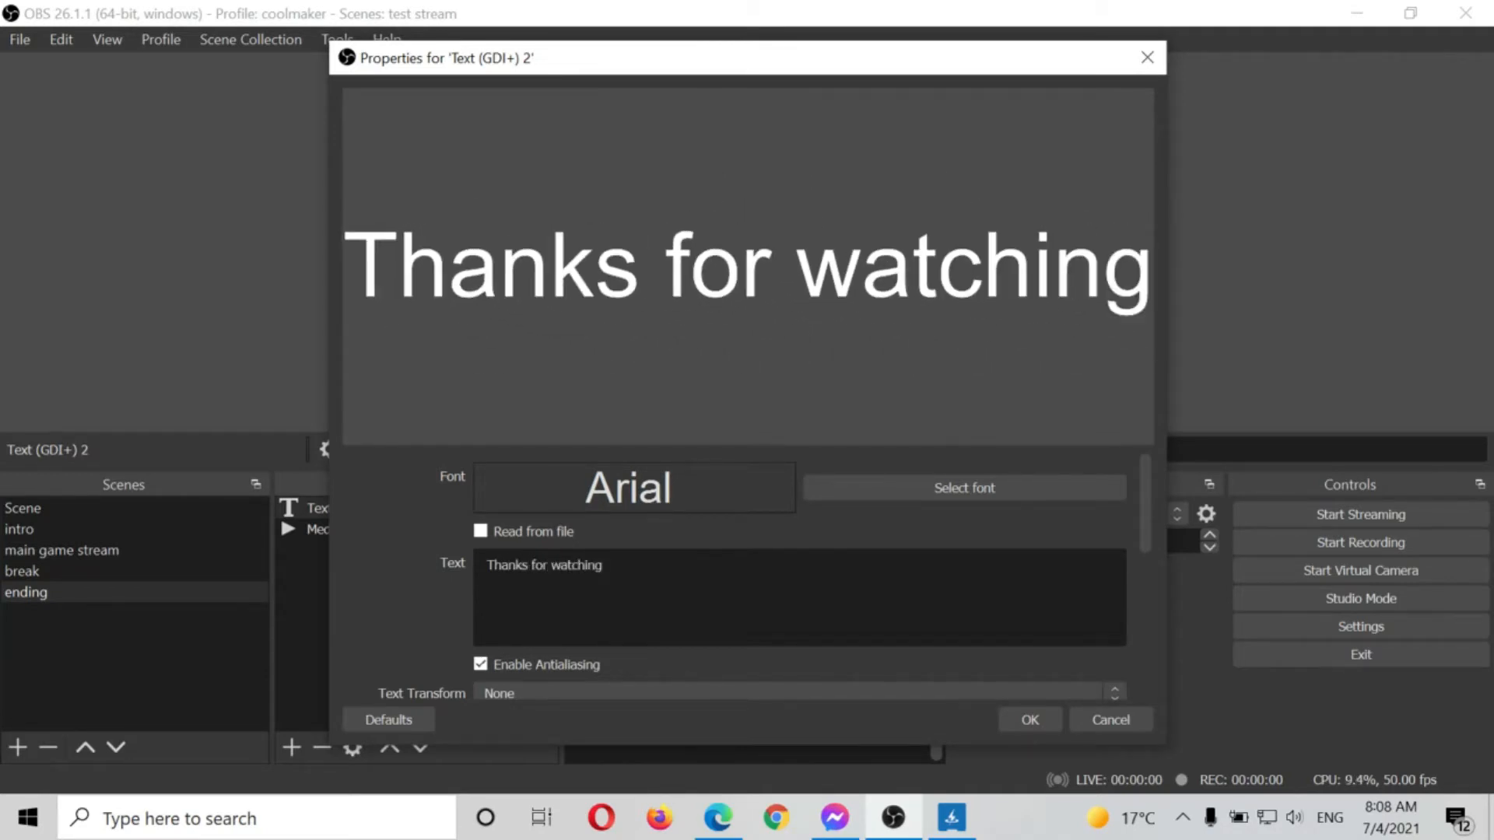
{"action": "key", "text": "Return"}
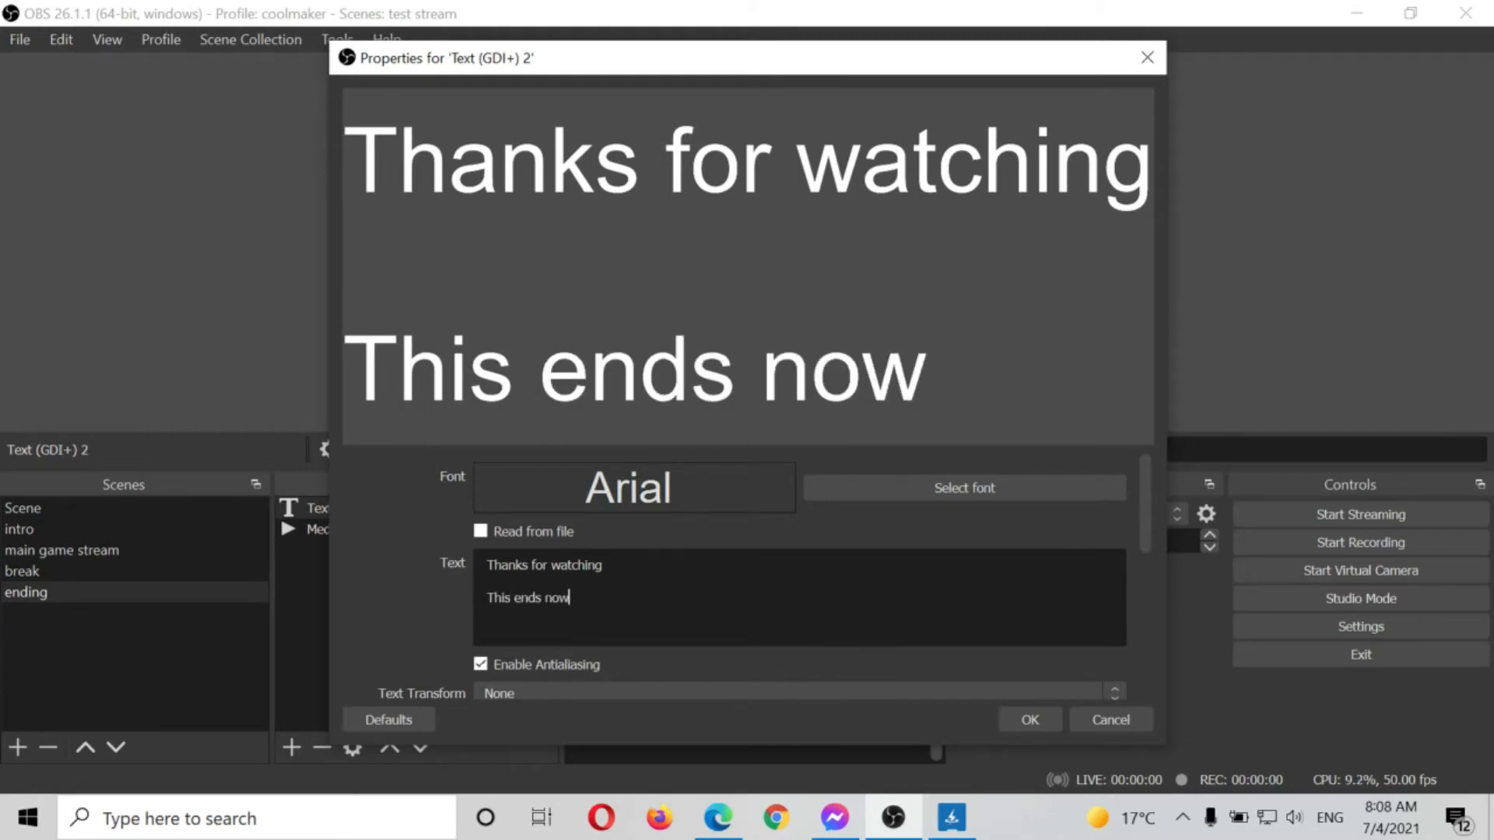
{"action": "left_click", "coordinate": [1021, 709]}
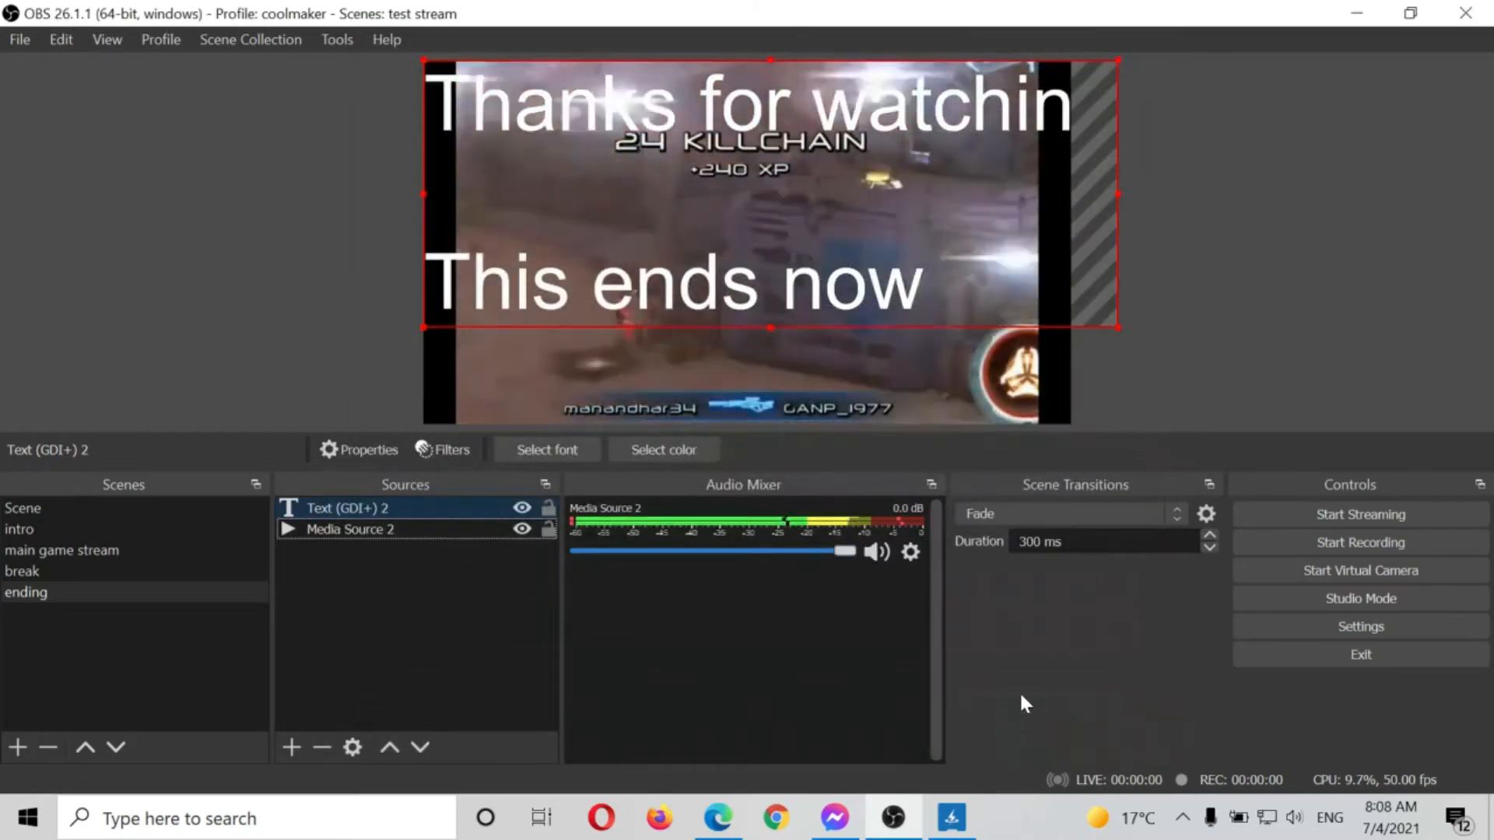
- Shrink the closing text to fit the canvas width and move it down toward the vertical middle of the video
{"action": "left_click_drag", "start_coordinate": [940, 291], "coordinate": [929, 344]}
{"action": "left_click_drag", "start_coordinate": [1106, 248], "coordinate": [1045, 254]}
{"action": "mouse_move", "coordinate": [926, 266]}
{"action": "left_mouse_down"}
{"action": "mouse_move", "coordinate": [946, 282]}
{"action": "mouse_move", "coordinate": [938, 249]}
{"action": "left_mouse_up"}
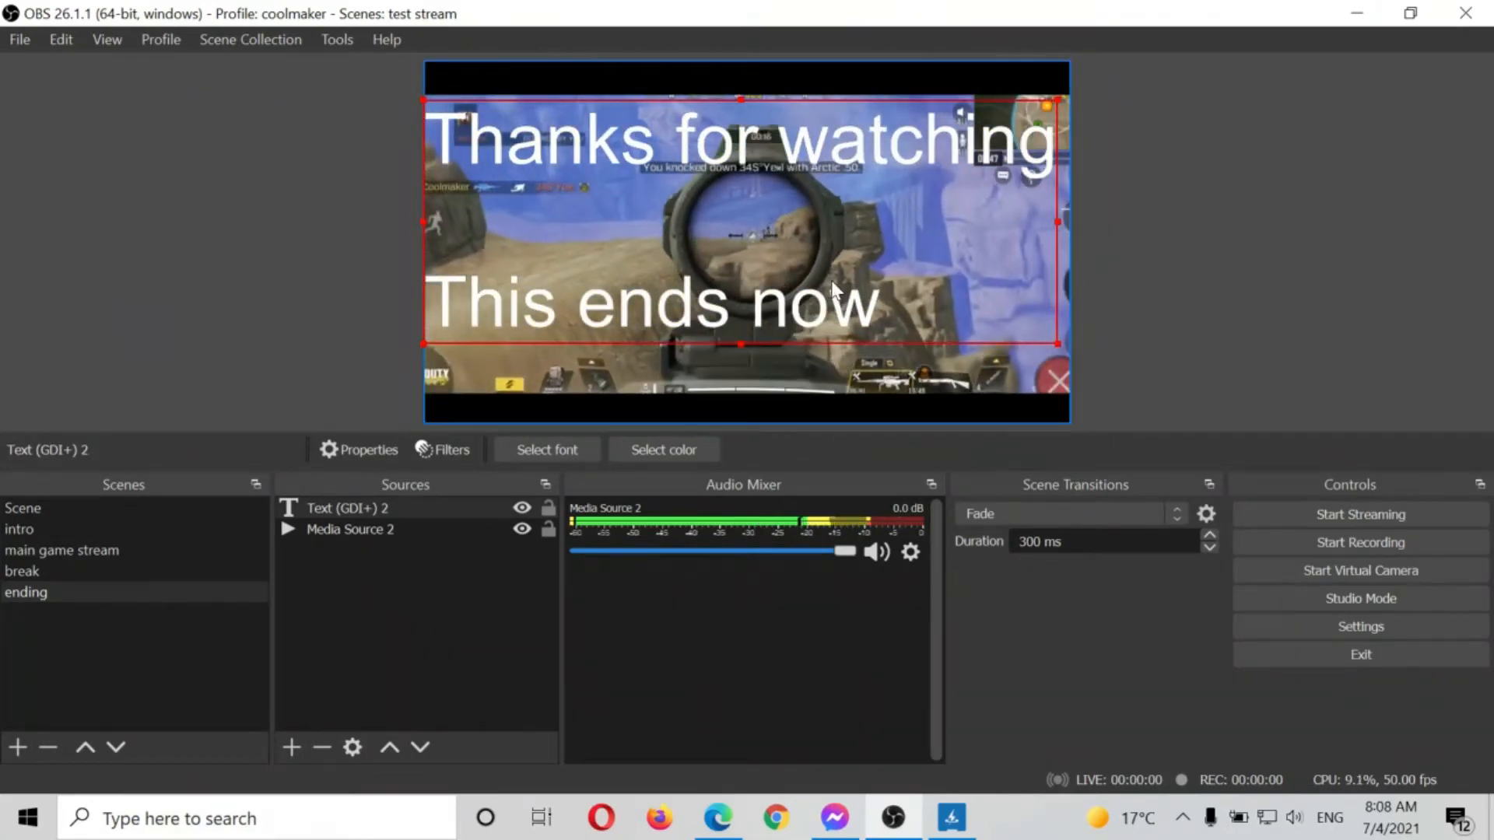
- Examine the file properties of Media Source 2 and the font options of the ending text, leaving both unchanged
{"action": "double_click", "coordinate": [391, 529]}
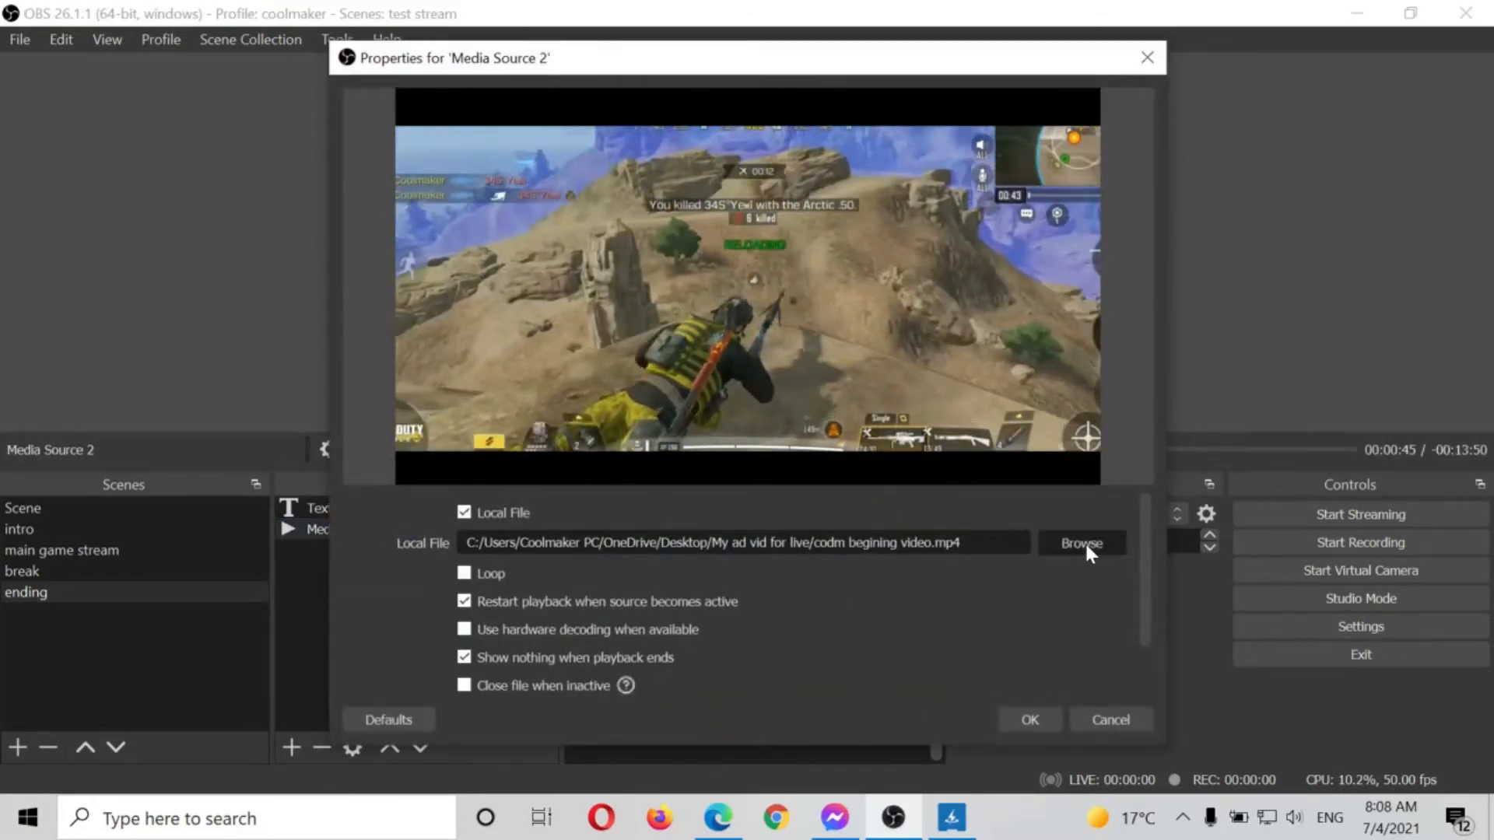
{"action": "left_click", "coordinate": [1138, 62]}
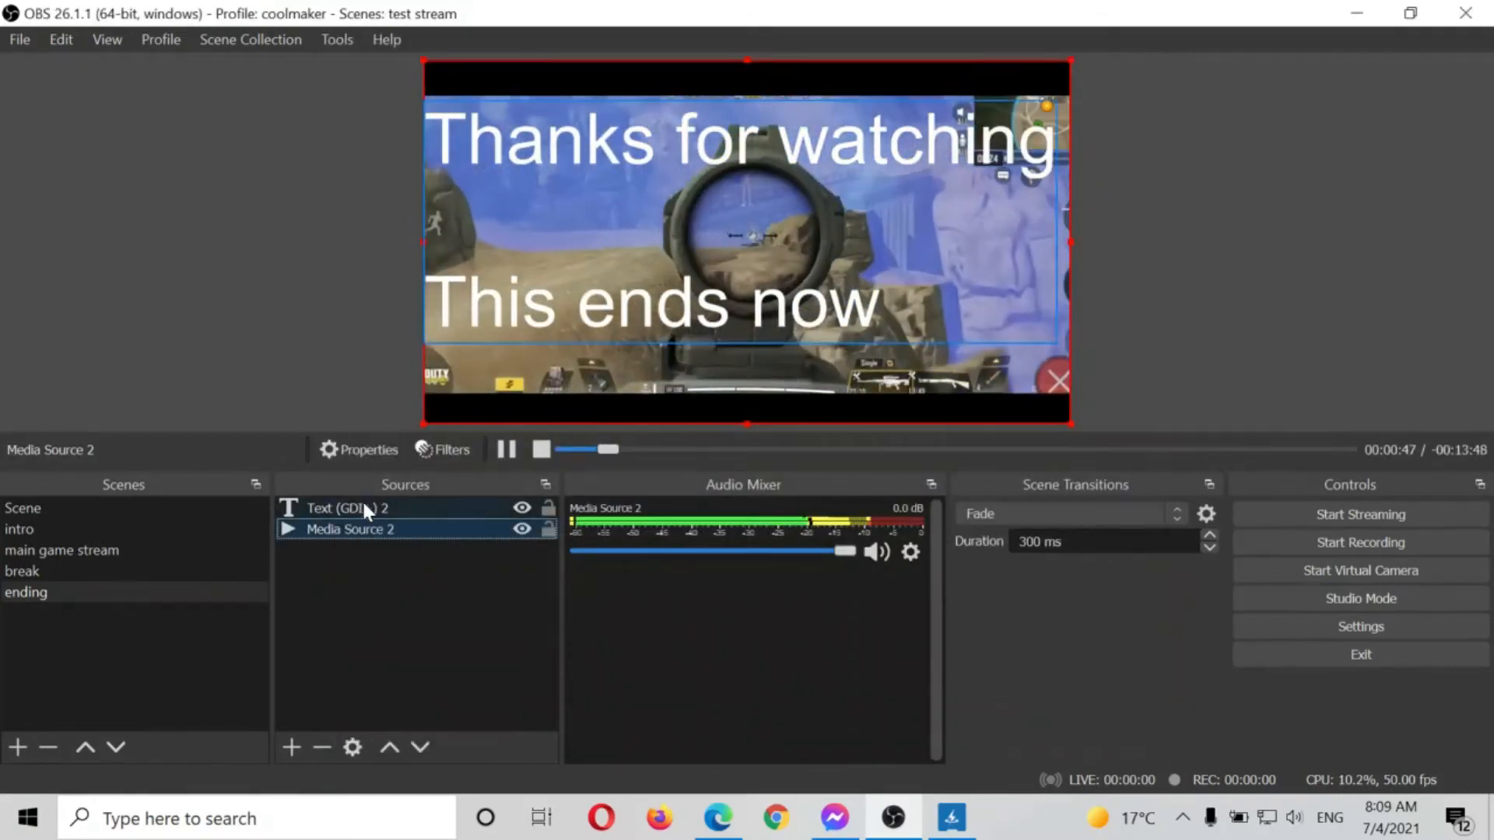
{"action": "double_click", "coordinate": [362, 502]}
{"action": "left_click", "coordinate": [941, 490]}
{"action": "left_click", "coordinate": [1018, 185]}
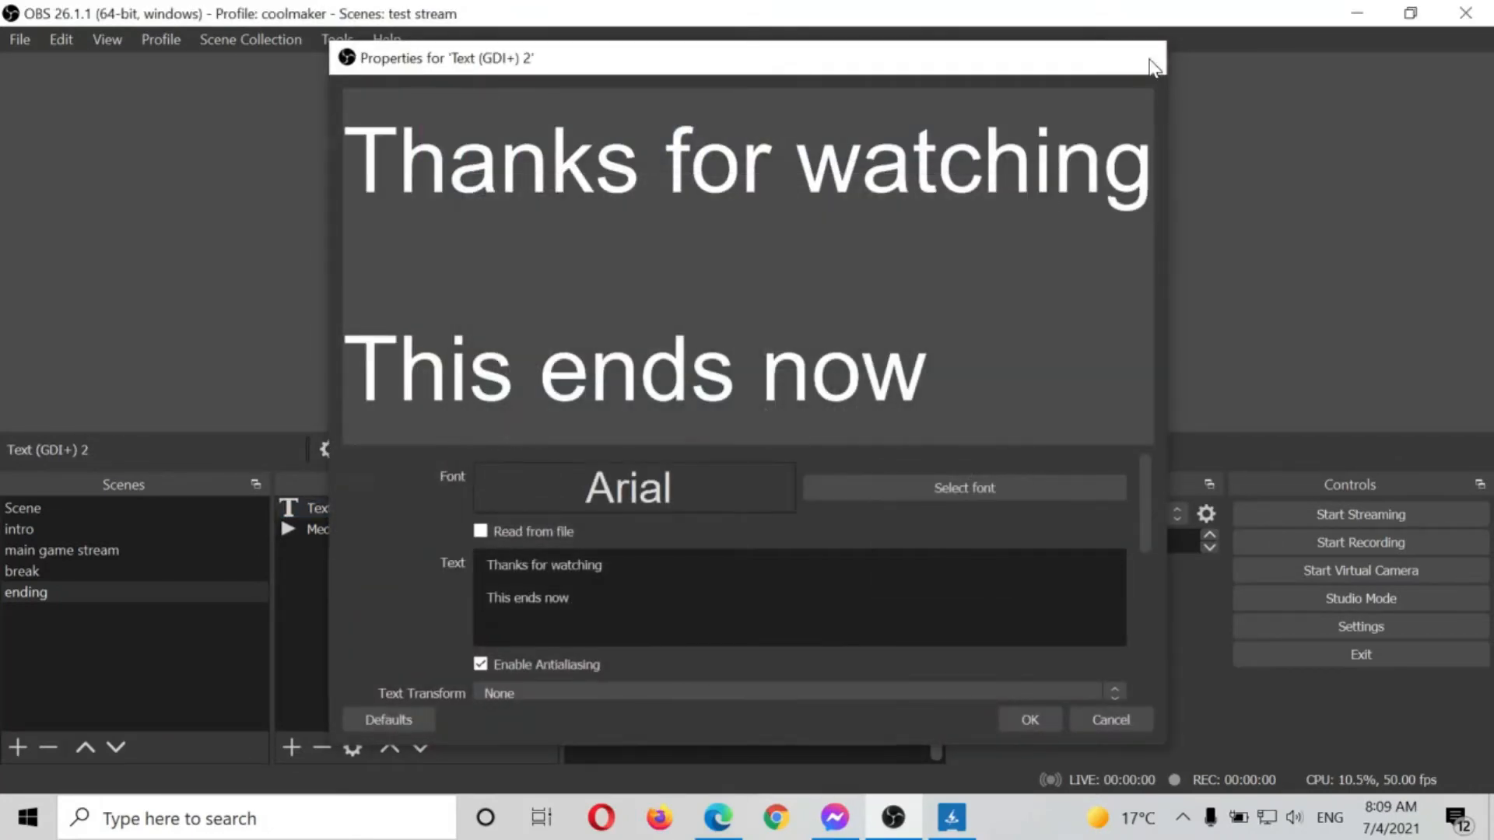
{"action": "left_click", "coordinate": [1145, 57]}
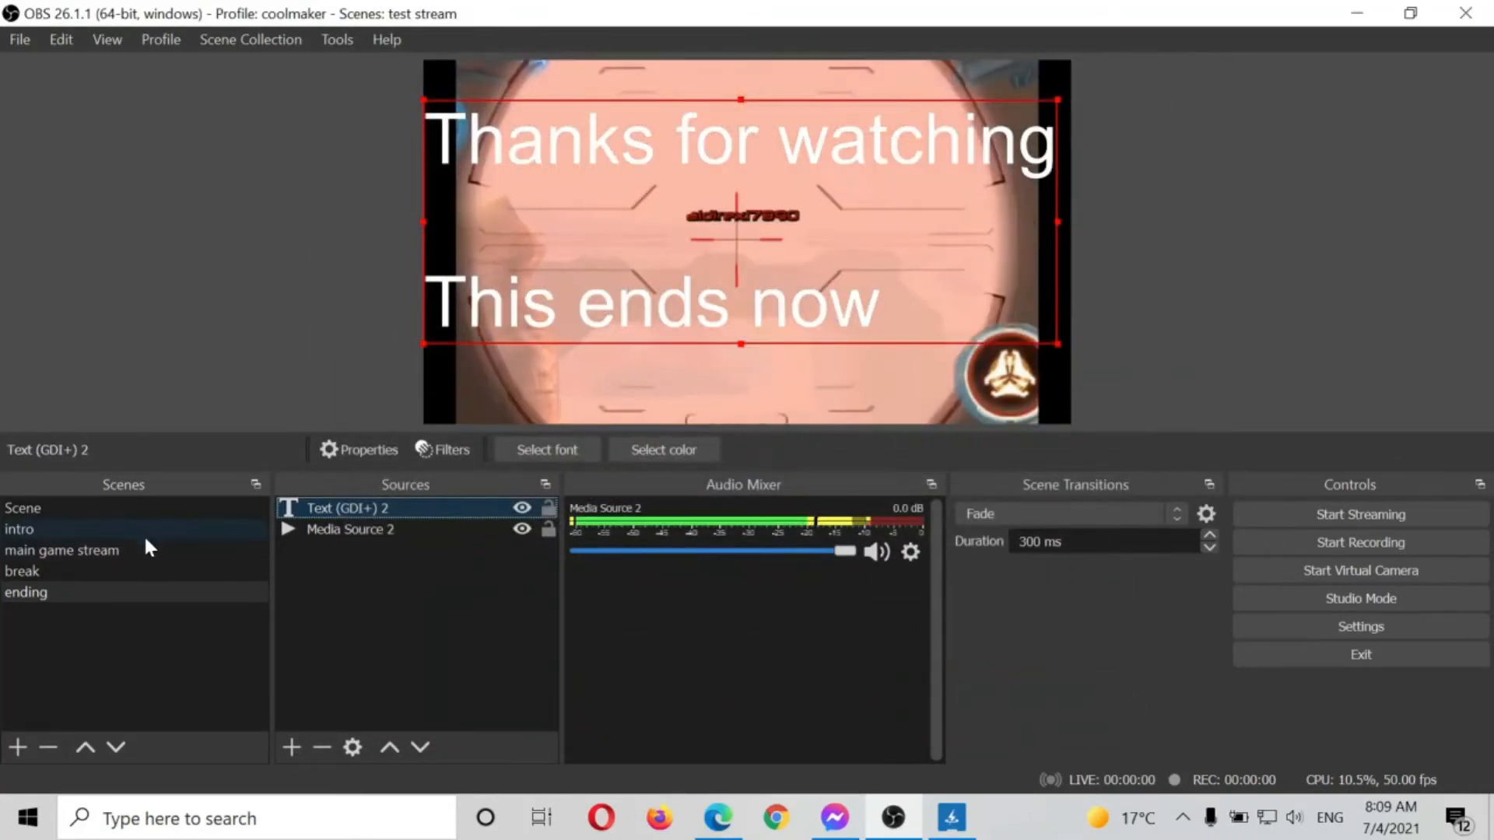
- Return to the main game stream scene and set the streaming service to Facebook Live, accepting 1280x720 resolution and 30 FPS
{"action": "left_click", "coordinate": [43, 527]}
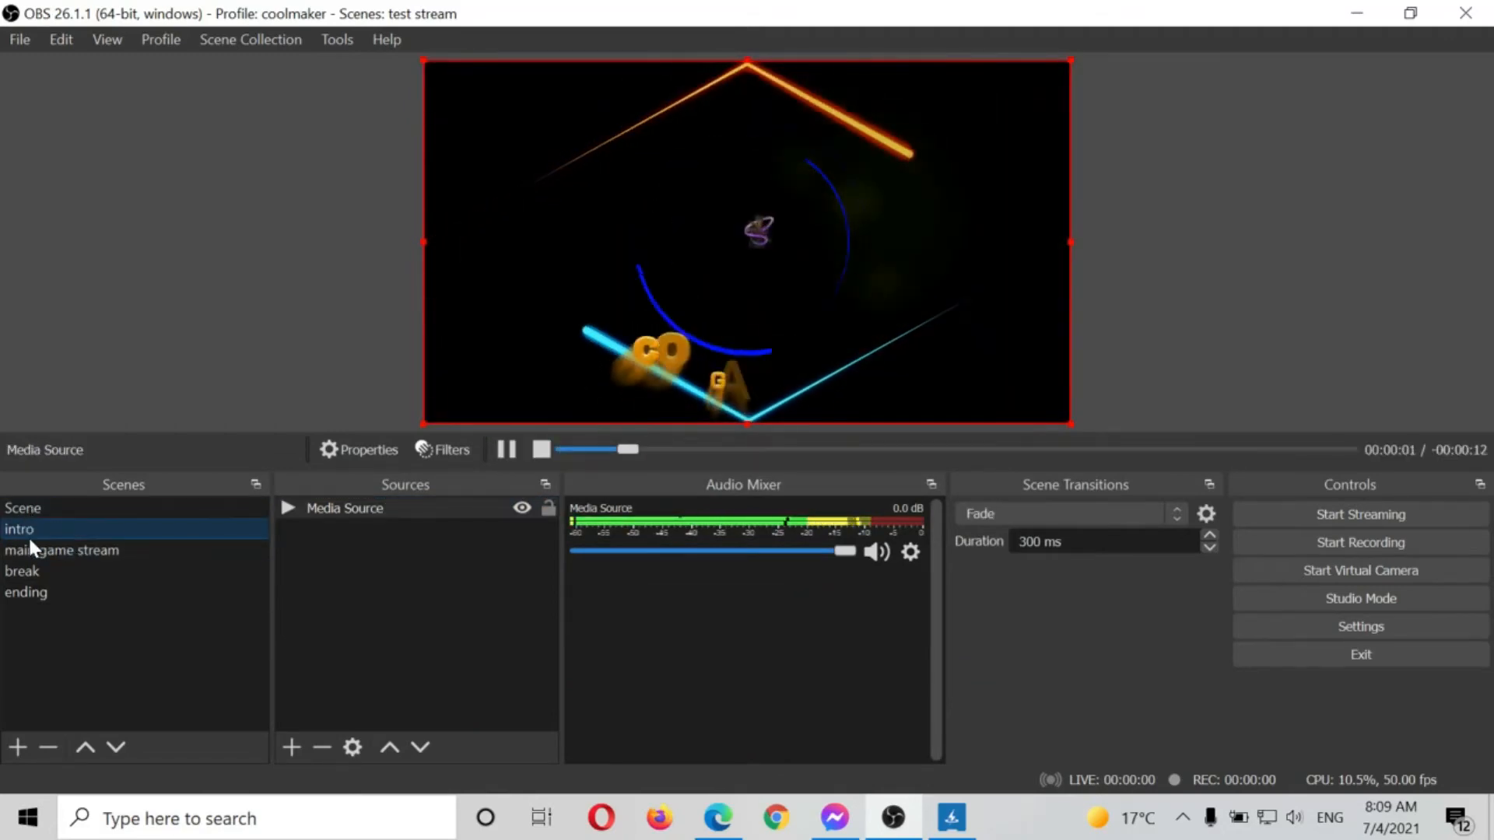
{"action": "left_click", "coordinate": [46, 550]}
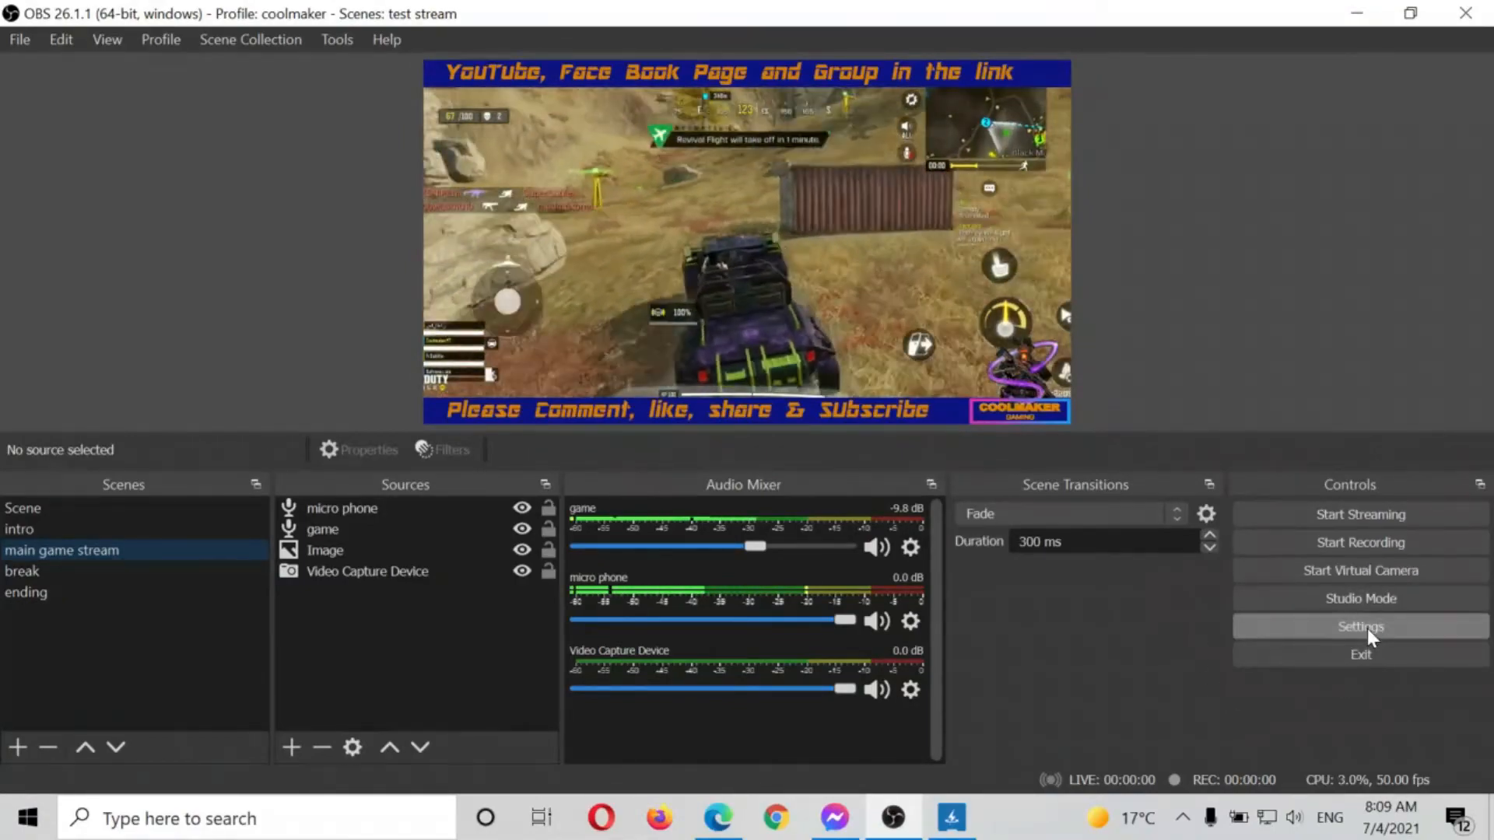
{"action": "left_click", "coordinate": [1366, 629]}
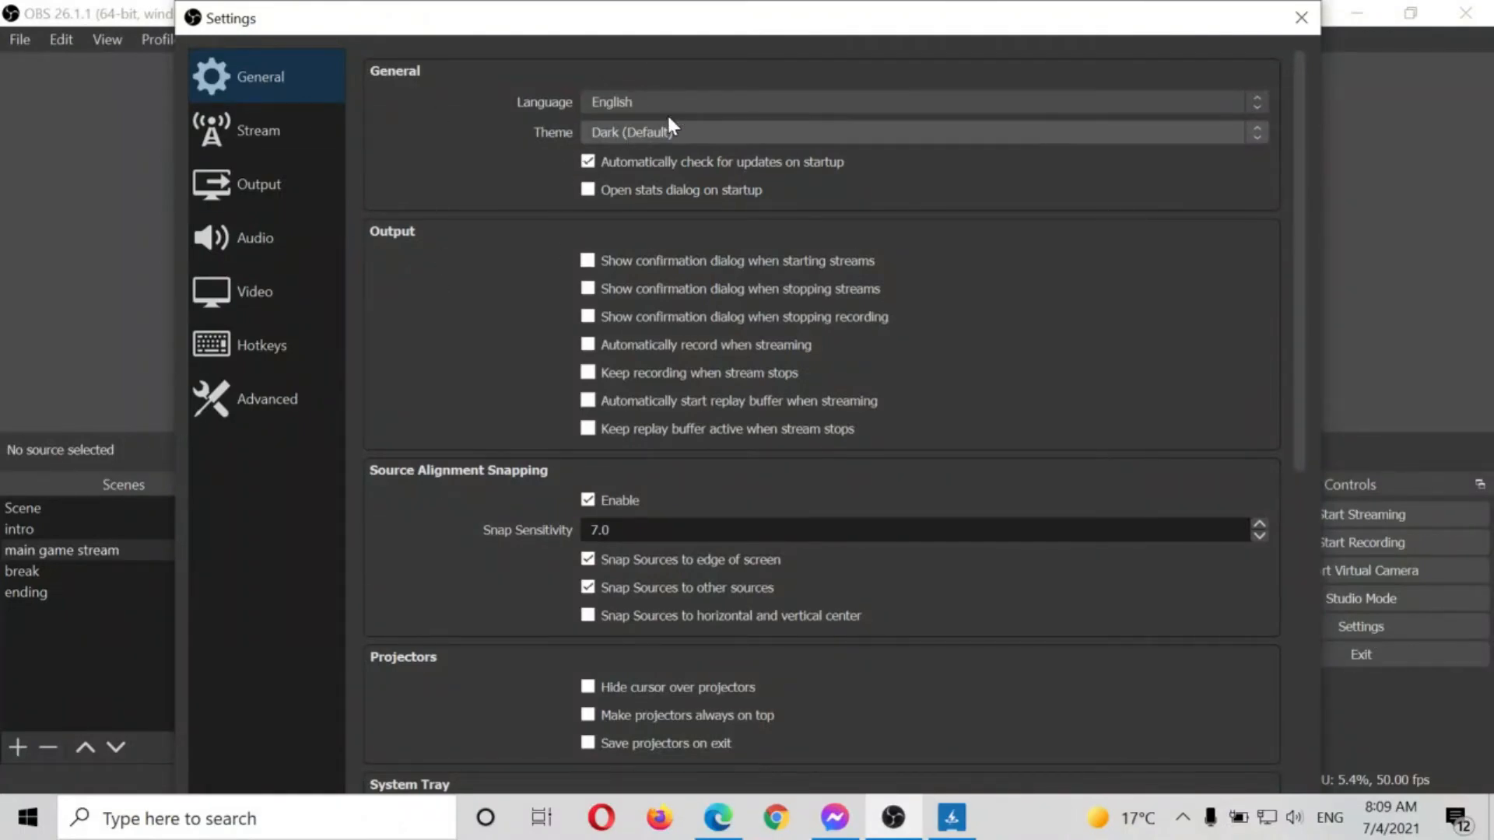
{"action": "left_click", "coordinate": [263, 142]}
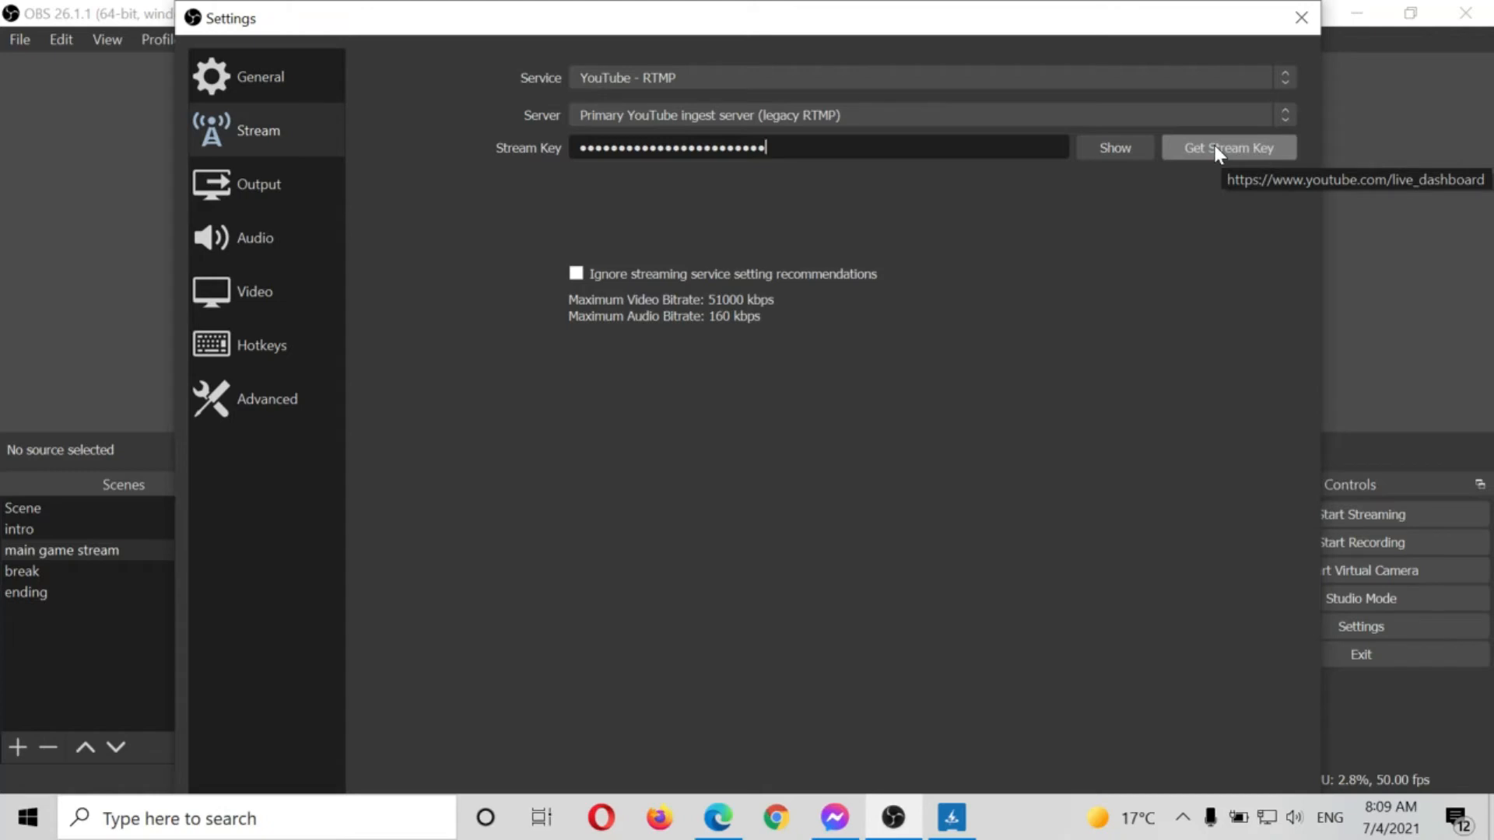
{"action": "left_click", "coordinate": [926, 79]}
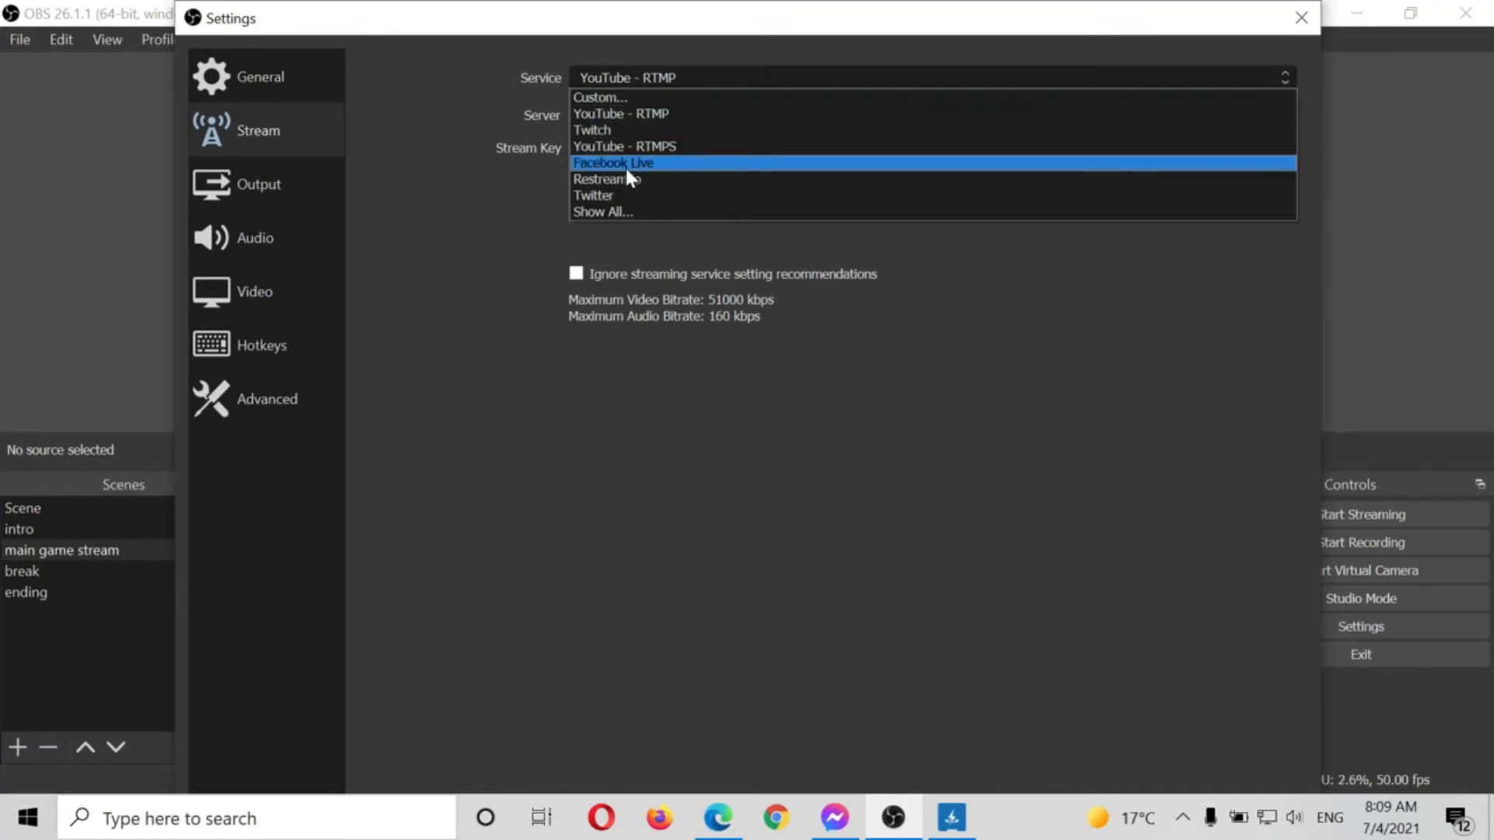
{"action": "left_click", "coordinate": [649, 166]}
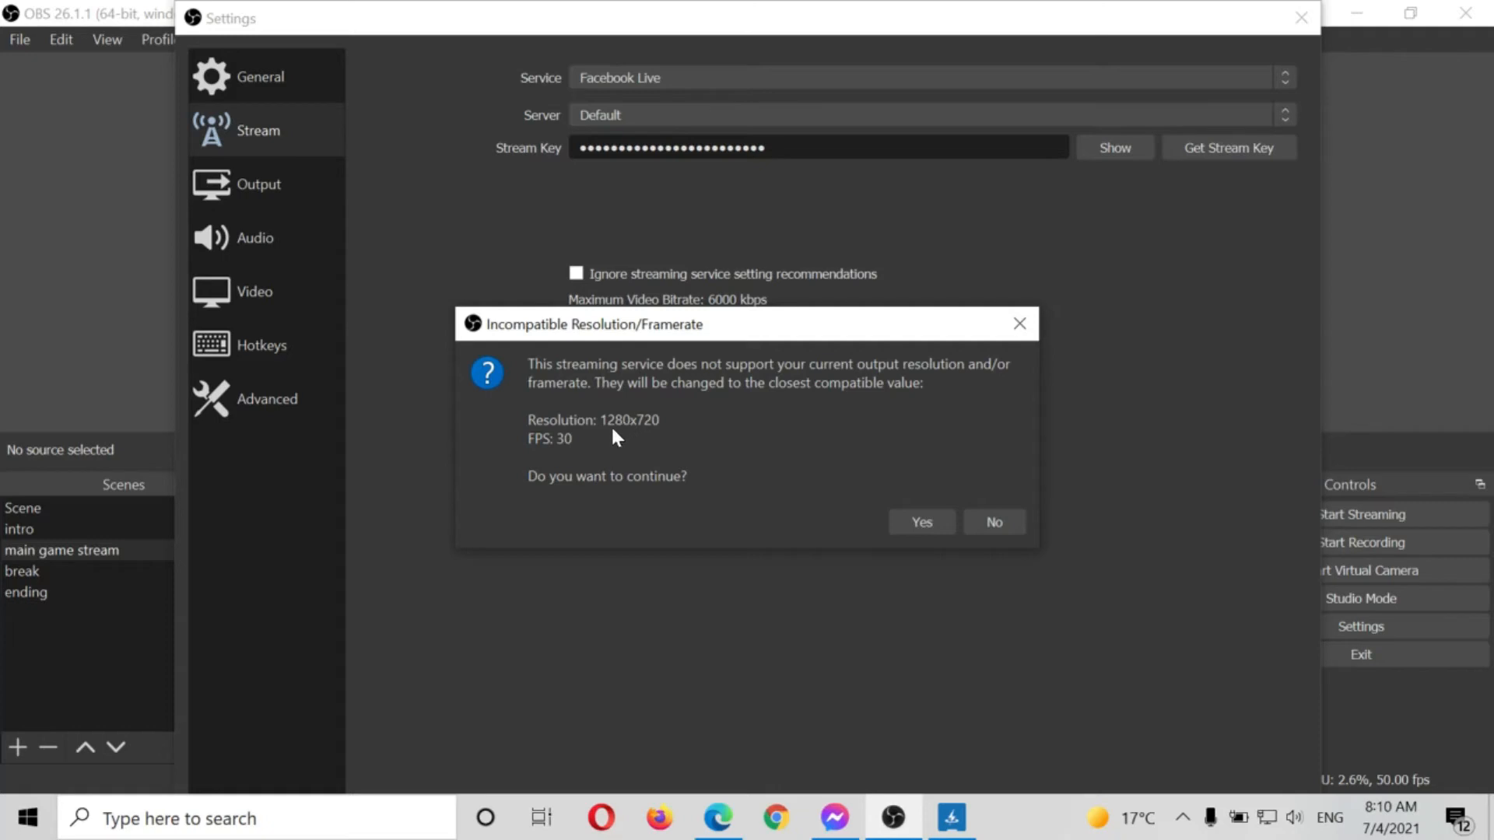
{"action": "left_click", "coordinate": [922, 521]}
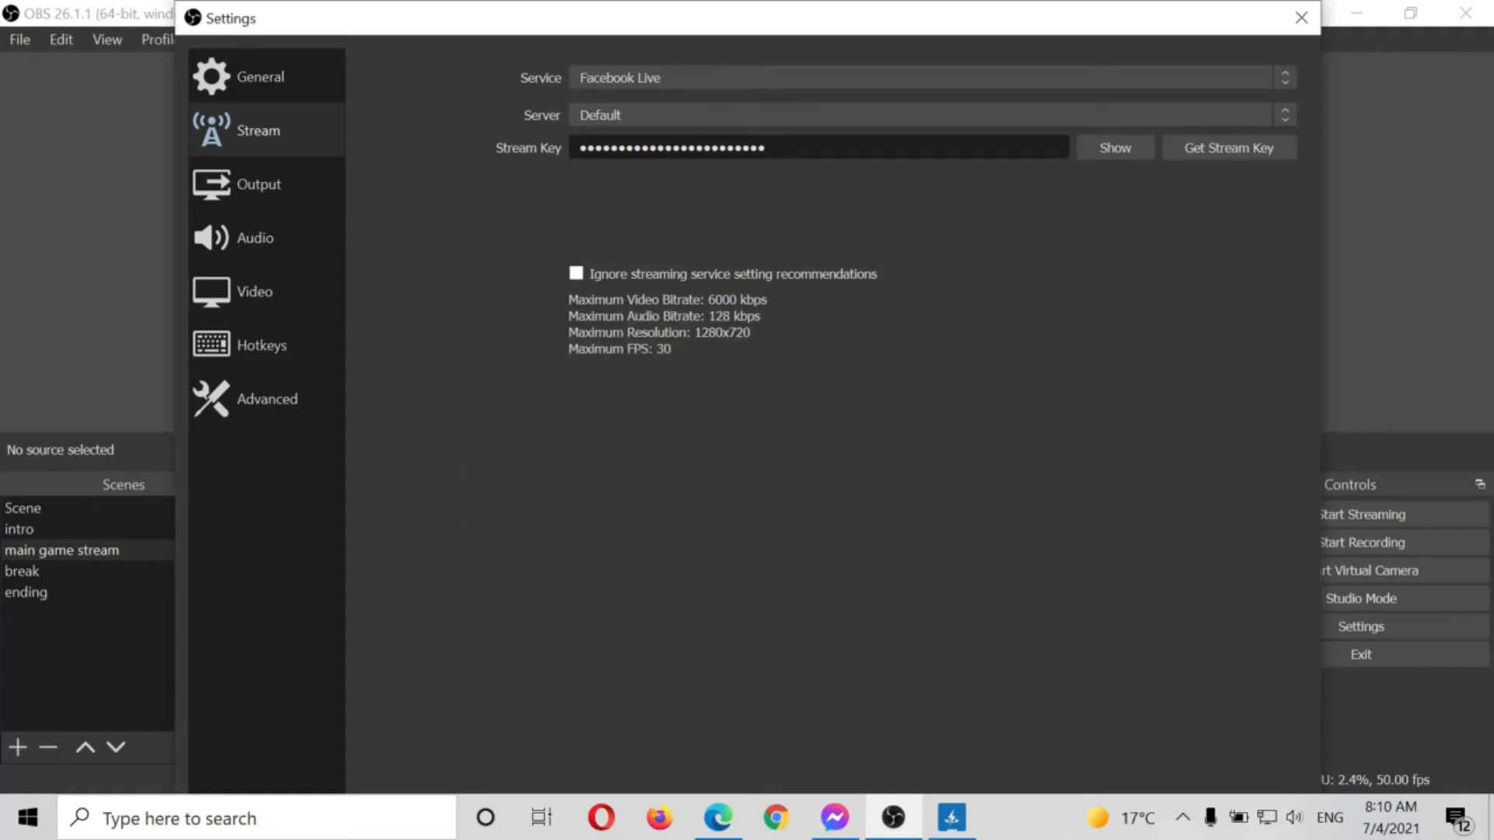
- Request the Facebook Live stream key and try to reach the Live Producer page through the browser's login form
{"action": "left_click", "coordinate": [1271, 117]}
{"action": "left_click", "coordinate": [1243, 149]}
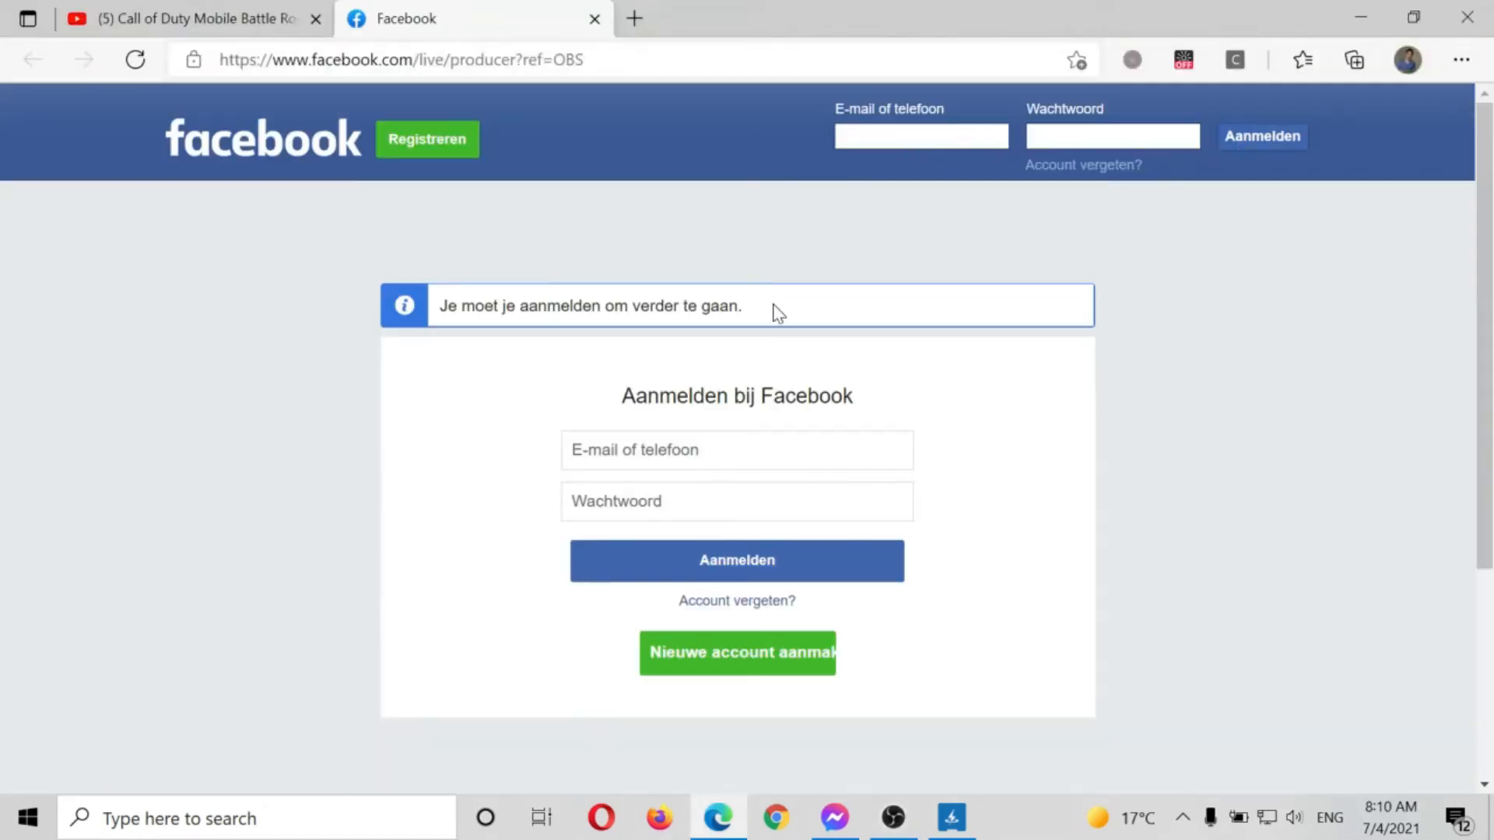
{"action": "left_click", "coordinate": [759, 450]}
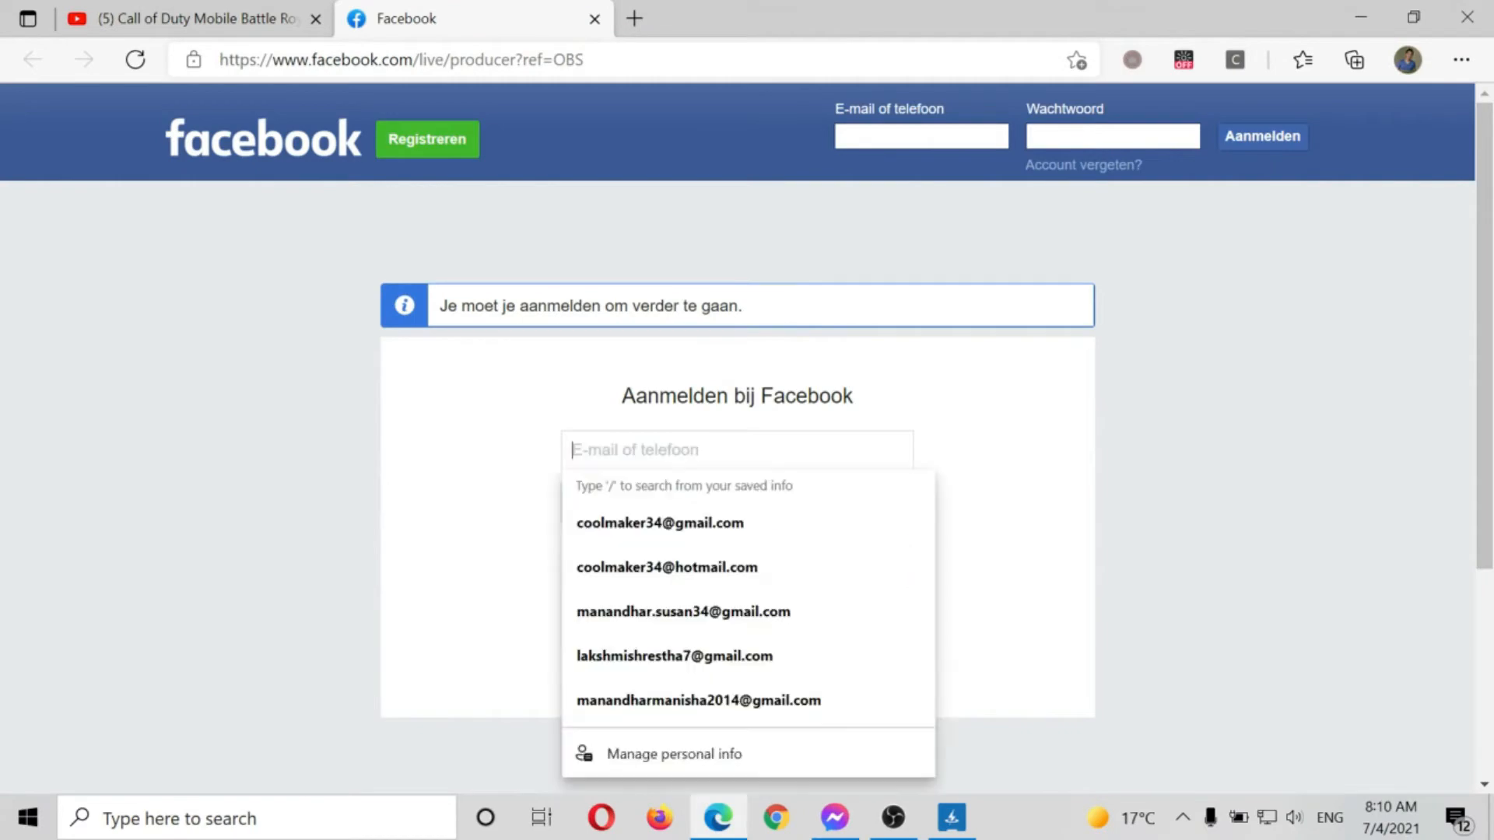
{"action": "left_click", "coordinate": [1242, 383]}
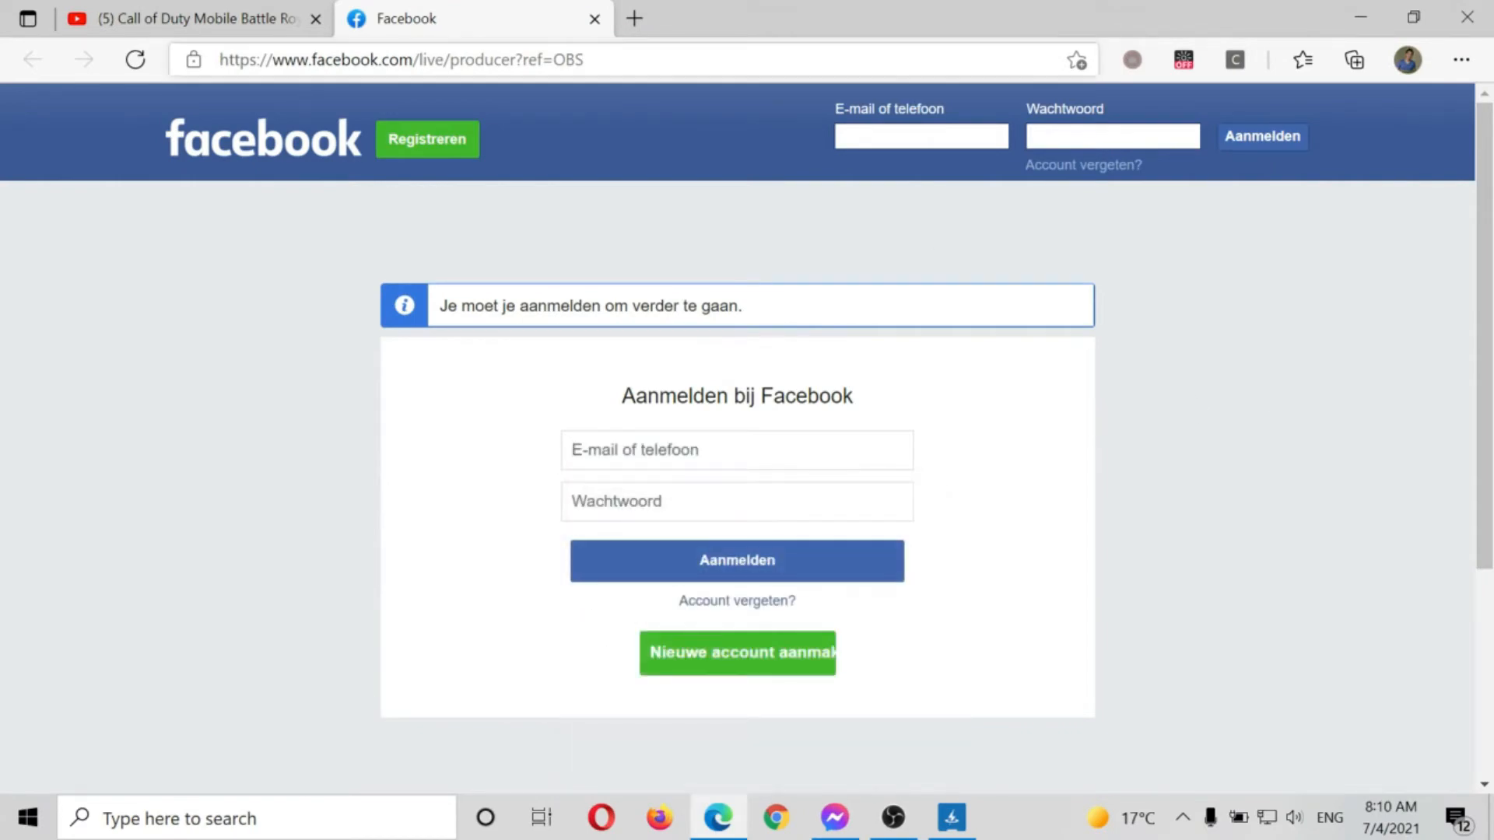
{"action": "left_click", "coordinate": [701, 60]}
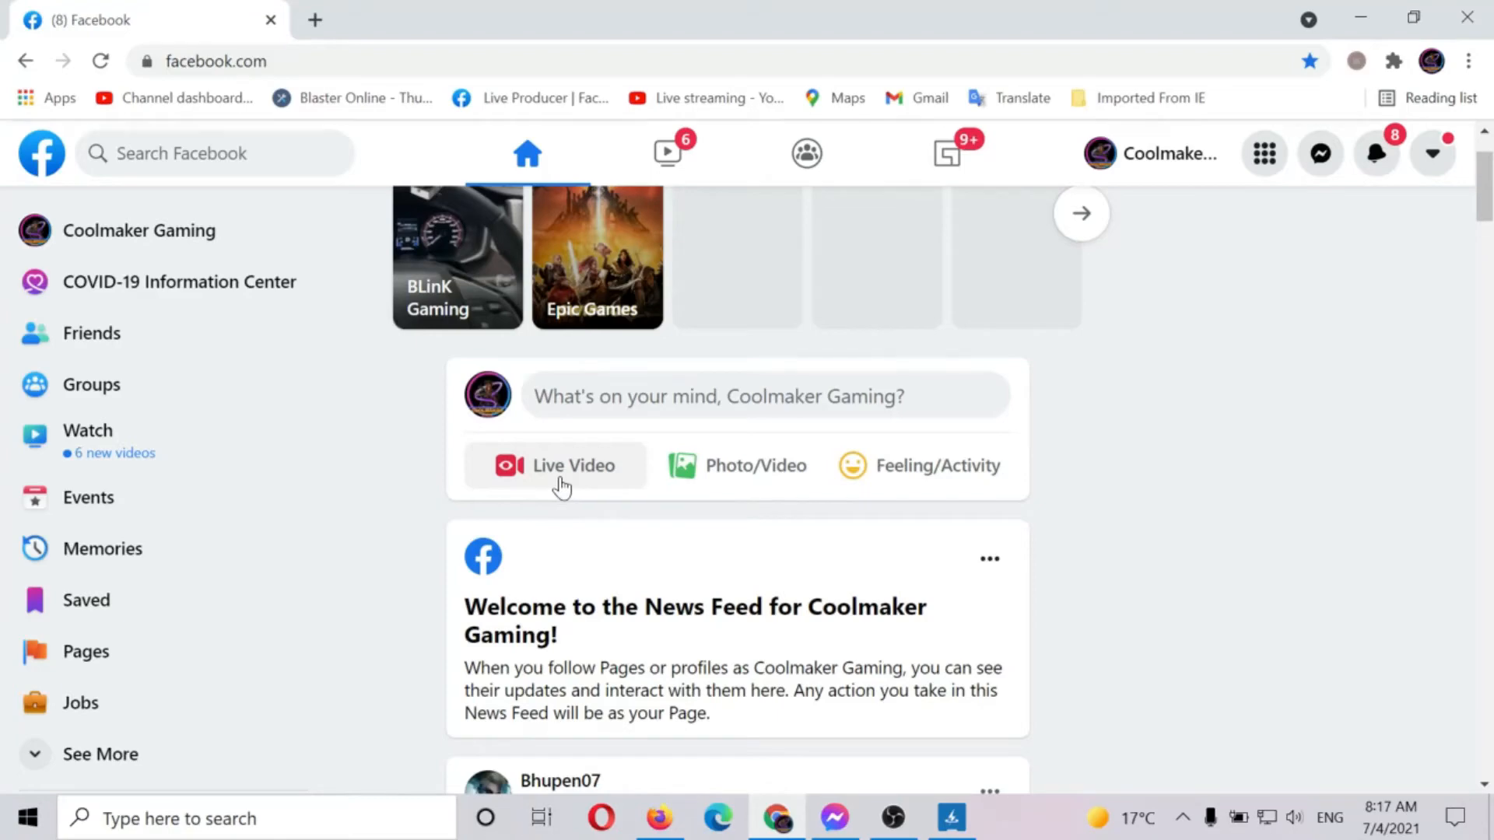
- Create a live video in Facebook's Live Producer in Chrome, choose Use Stream Key and copy the stream key from the setup section
{"action": "left_click", "coordinate": [562, 488]}
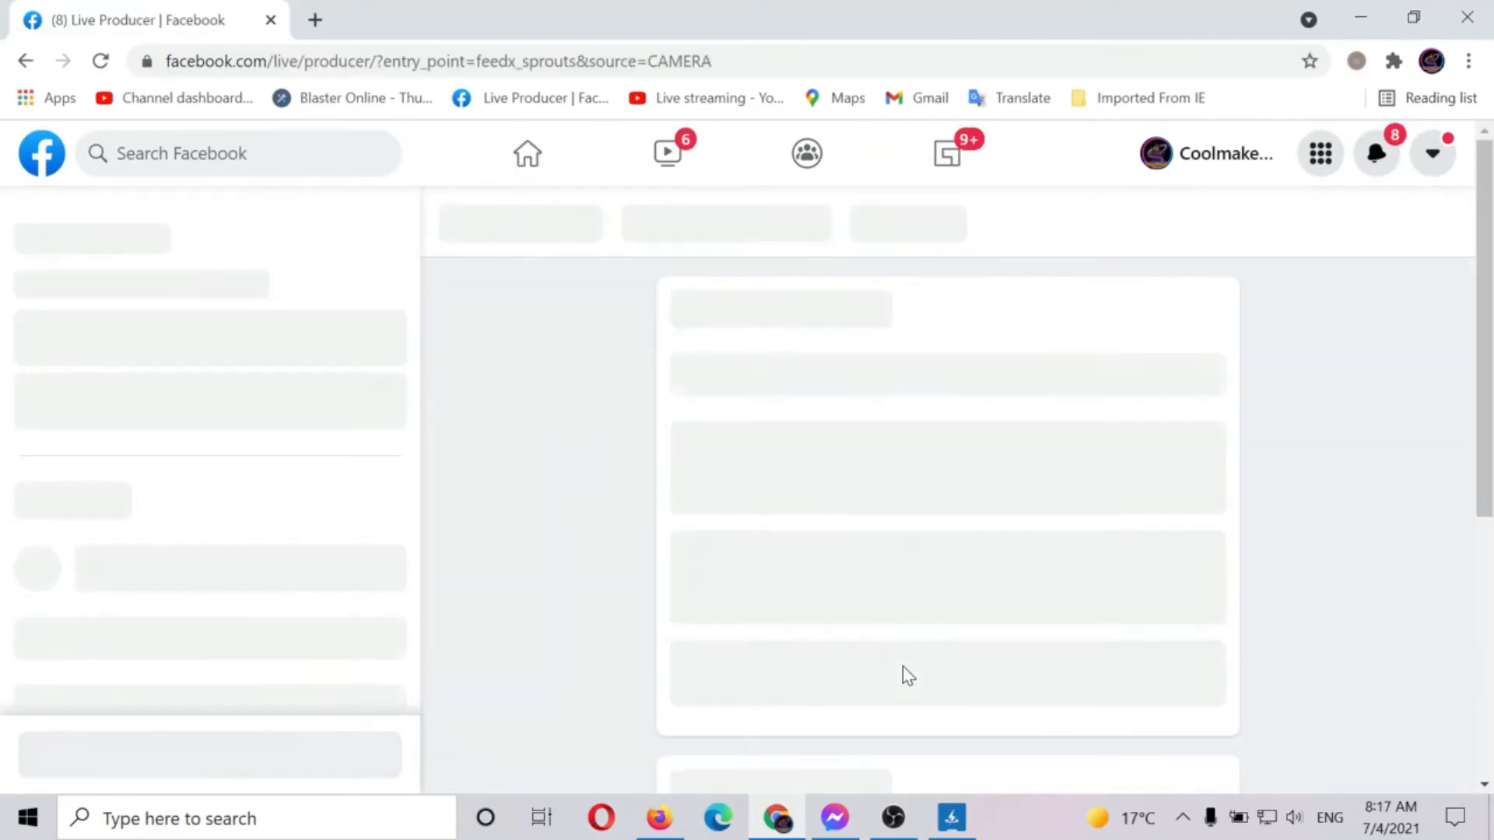
{"action": "scroll", "coordinate": [840, 610], "scroll_direction": "down", "scroll_amount": 3}
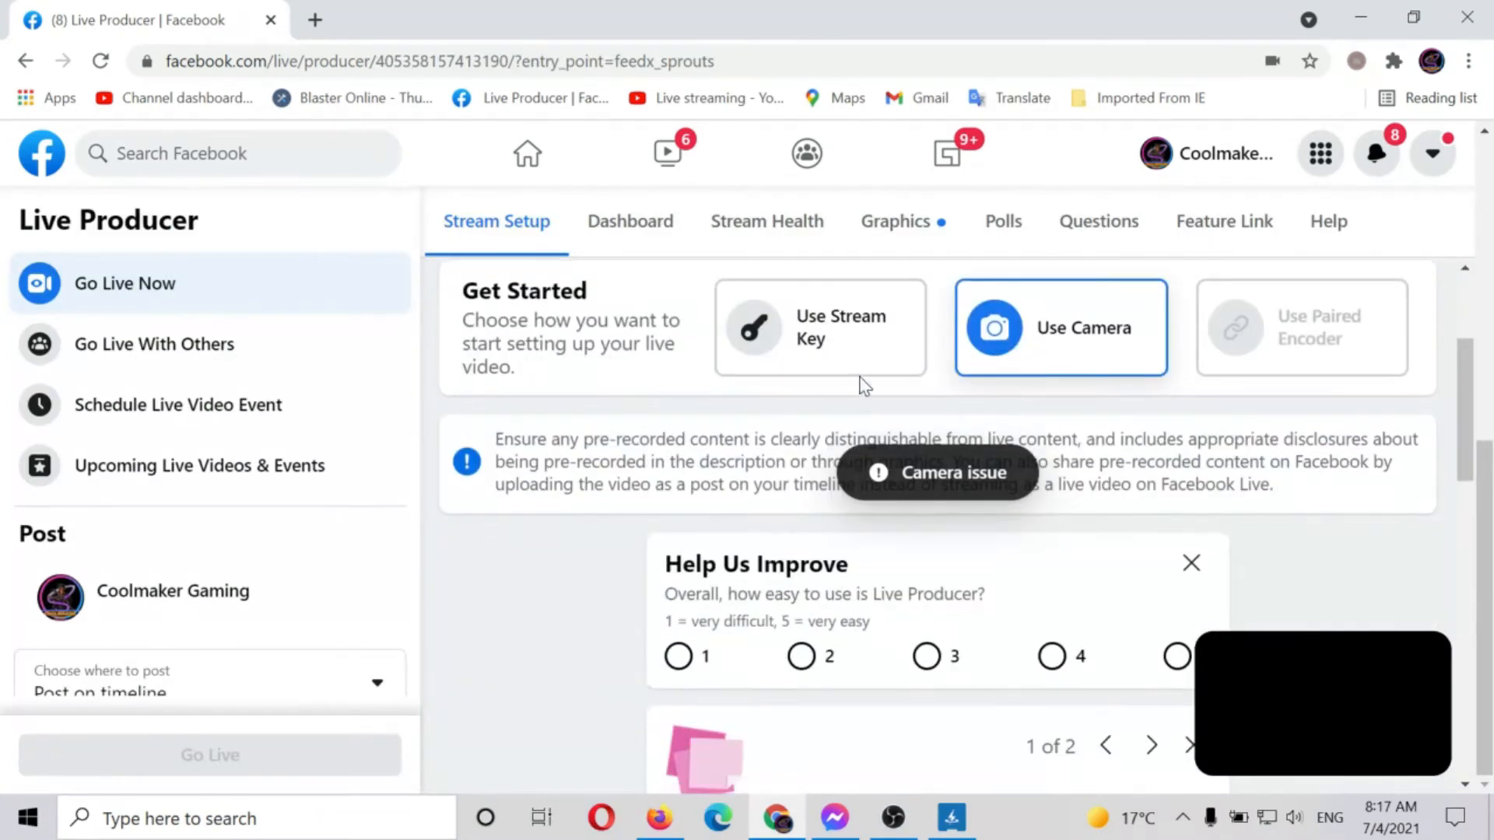
{"action": "left_click", "coordinate": [857, 344]}
{"action": "scroll", "coordinate": [870, 417], "scroll_direction": "down", "scroll_amount": 12}
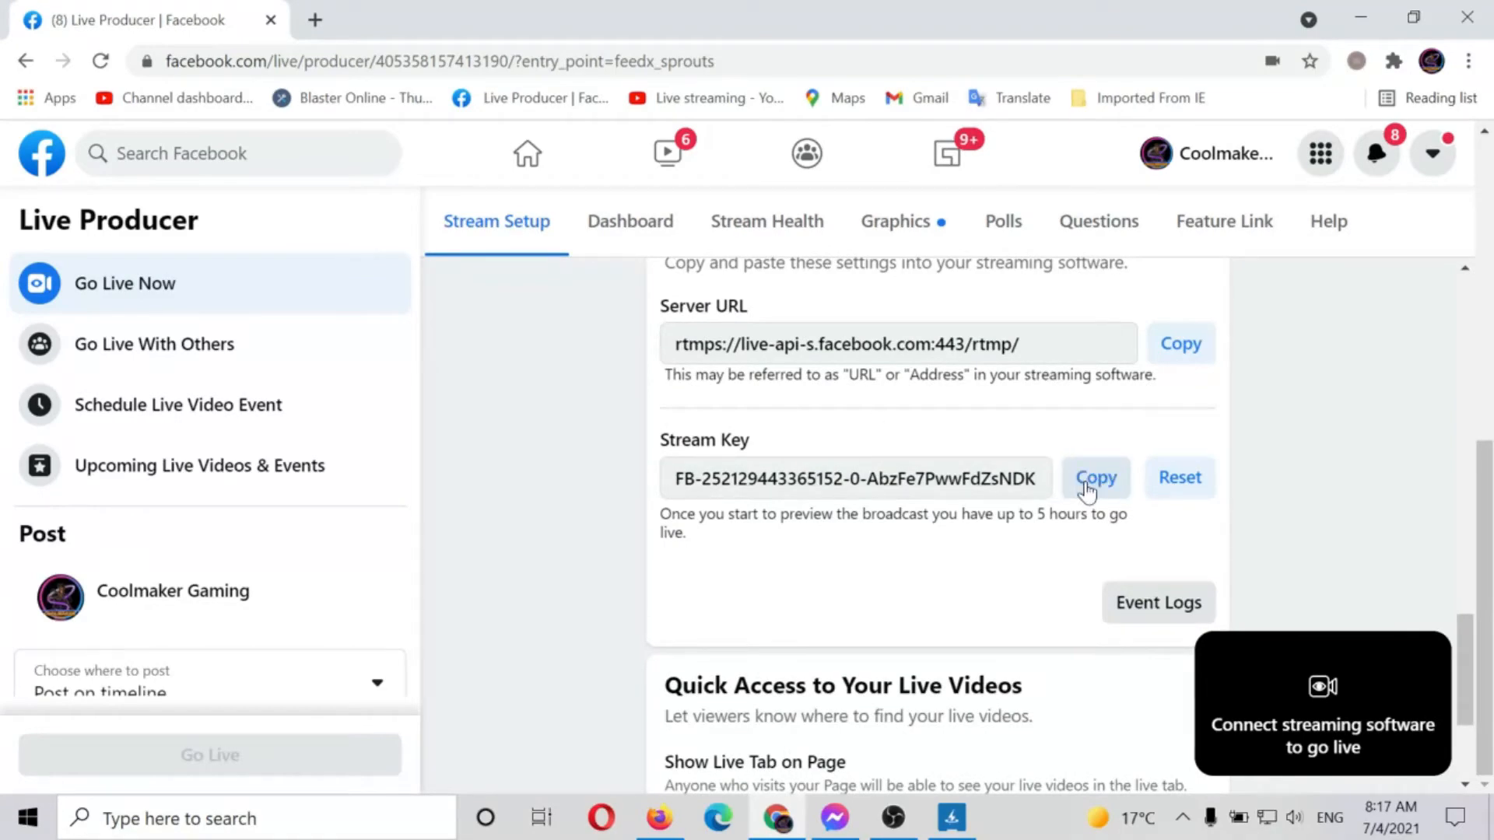
- Switch to OBS, set the stream service to Facebook Live with the Default server, and paste the stream key into its field
{"action": "left_click", "coordinate": [897, 825]}
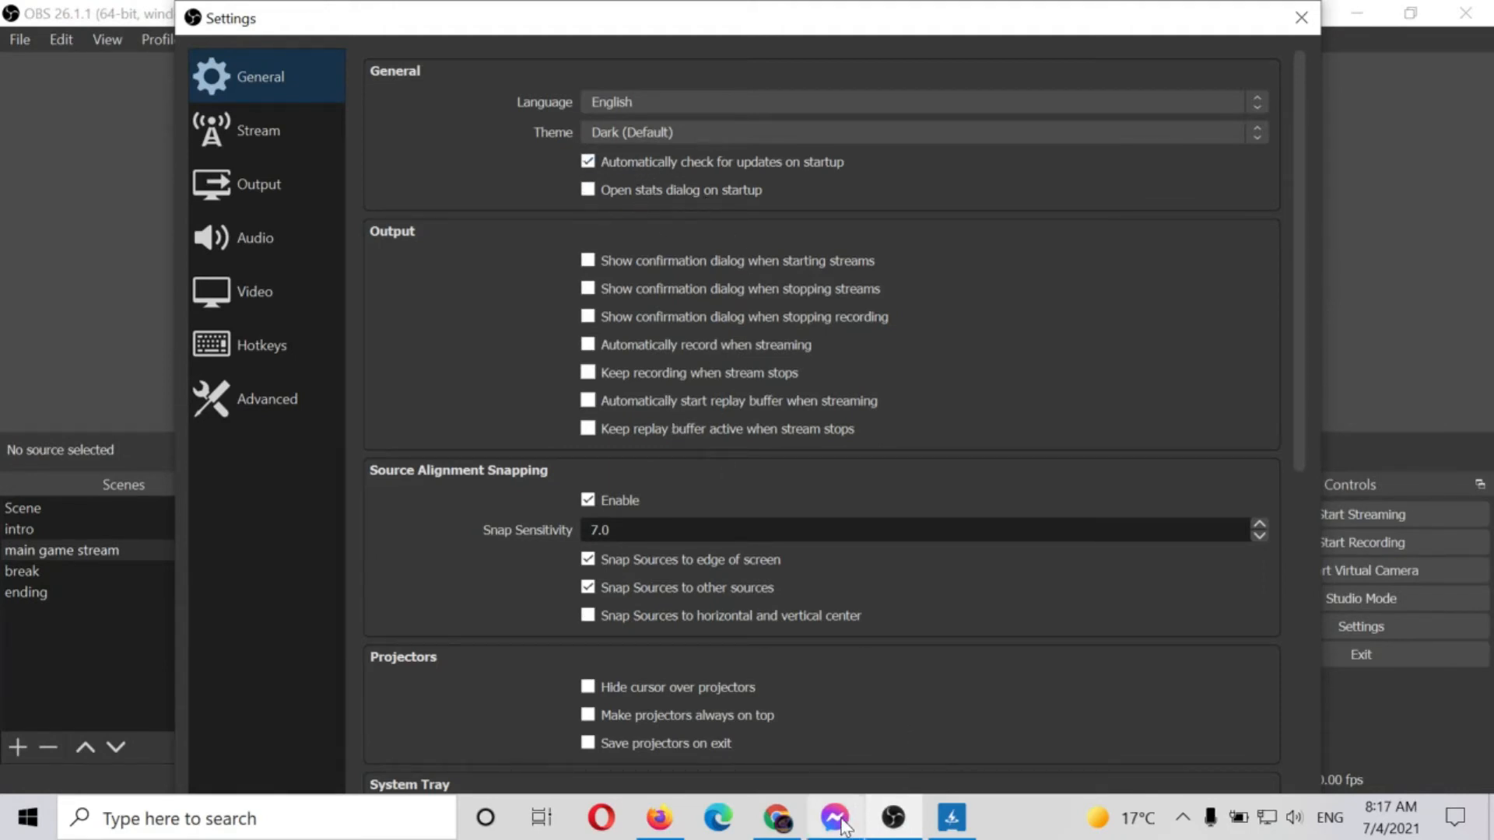
{"action": "left_click", "coordinate": [773, 820]}
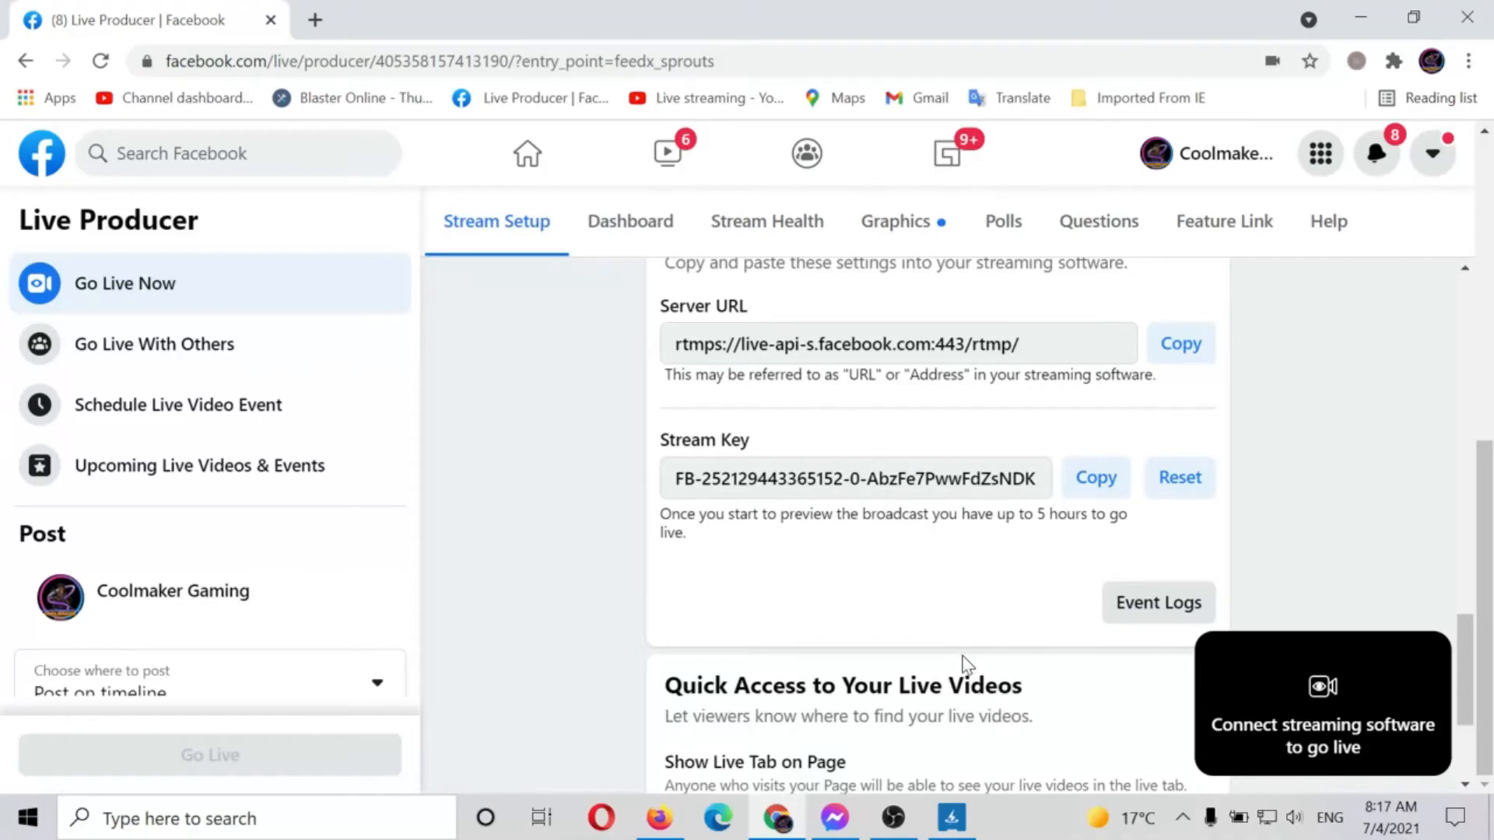
{"action": "left_click", "coordinate": [952, 831]}
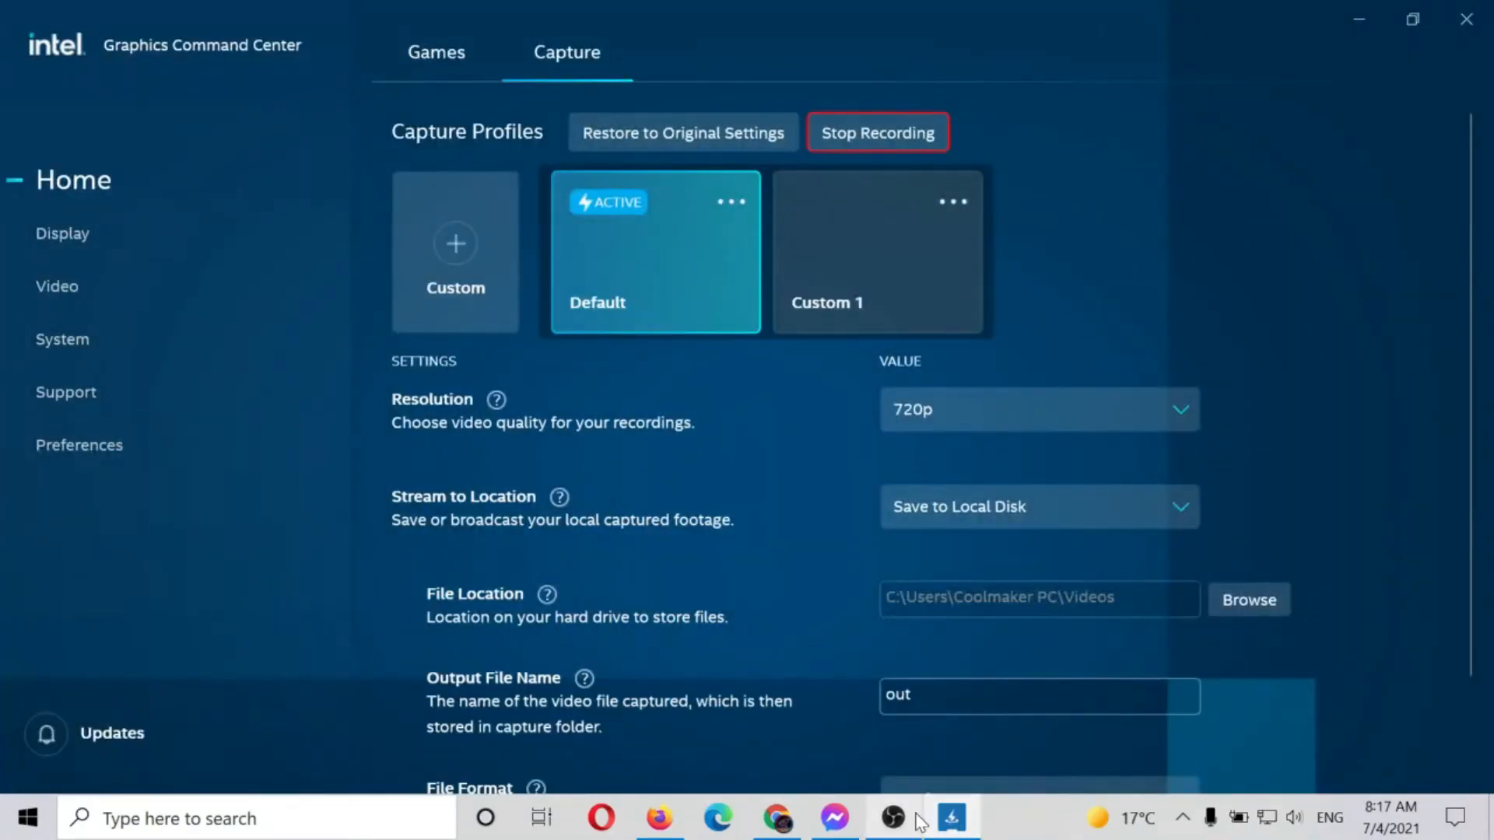
{"action": "left_click", "coordinate": [894, 819]}
{"action": "left_click", "coordinate": [273, 137]}
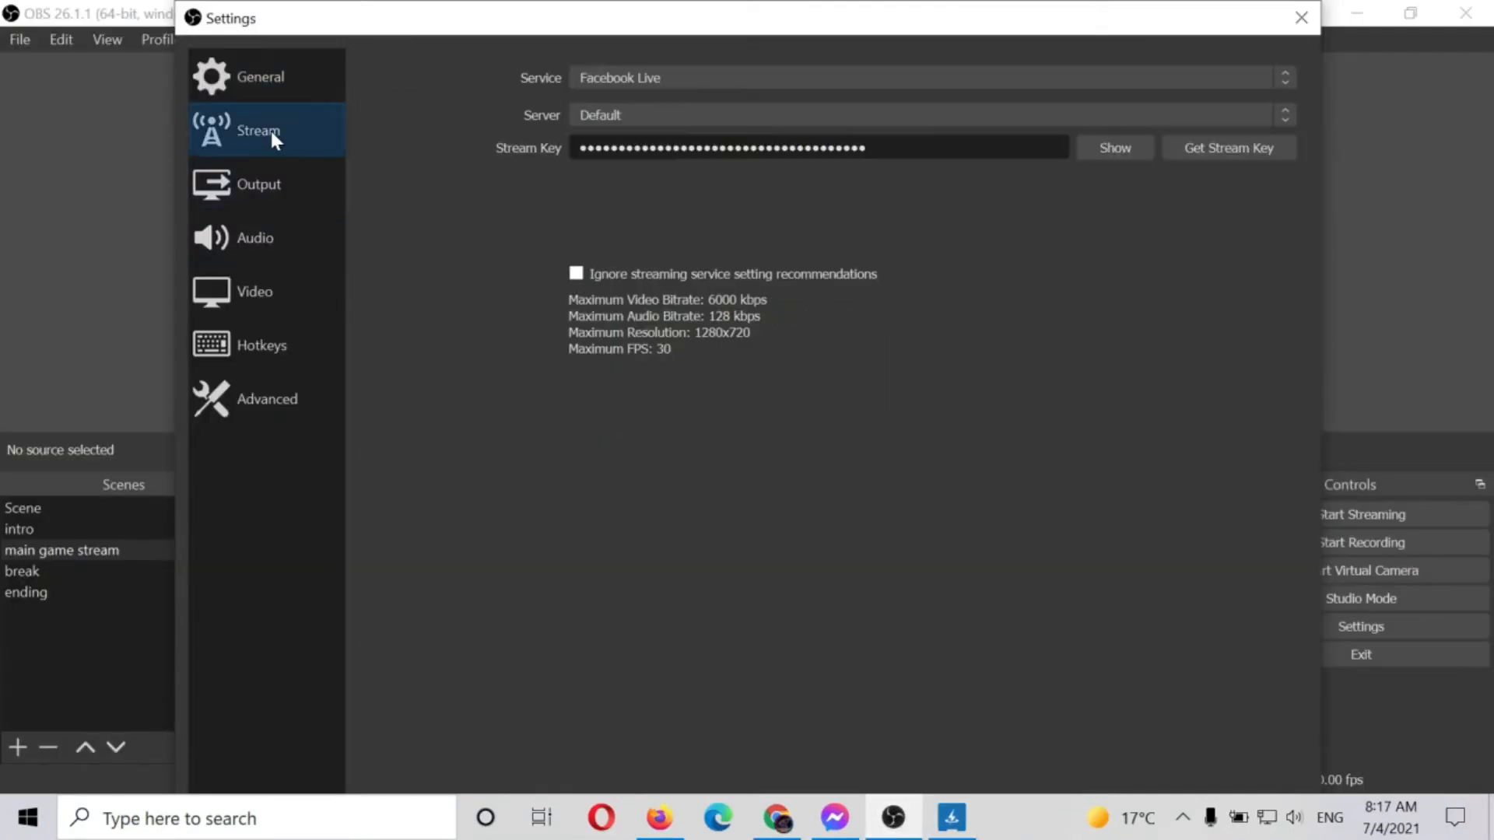
{"action": "left_click", "coordinate": [790, 76]}
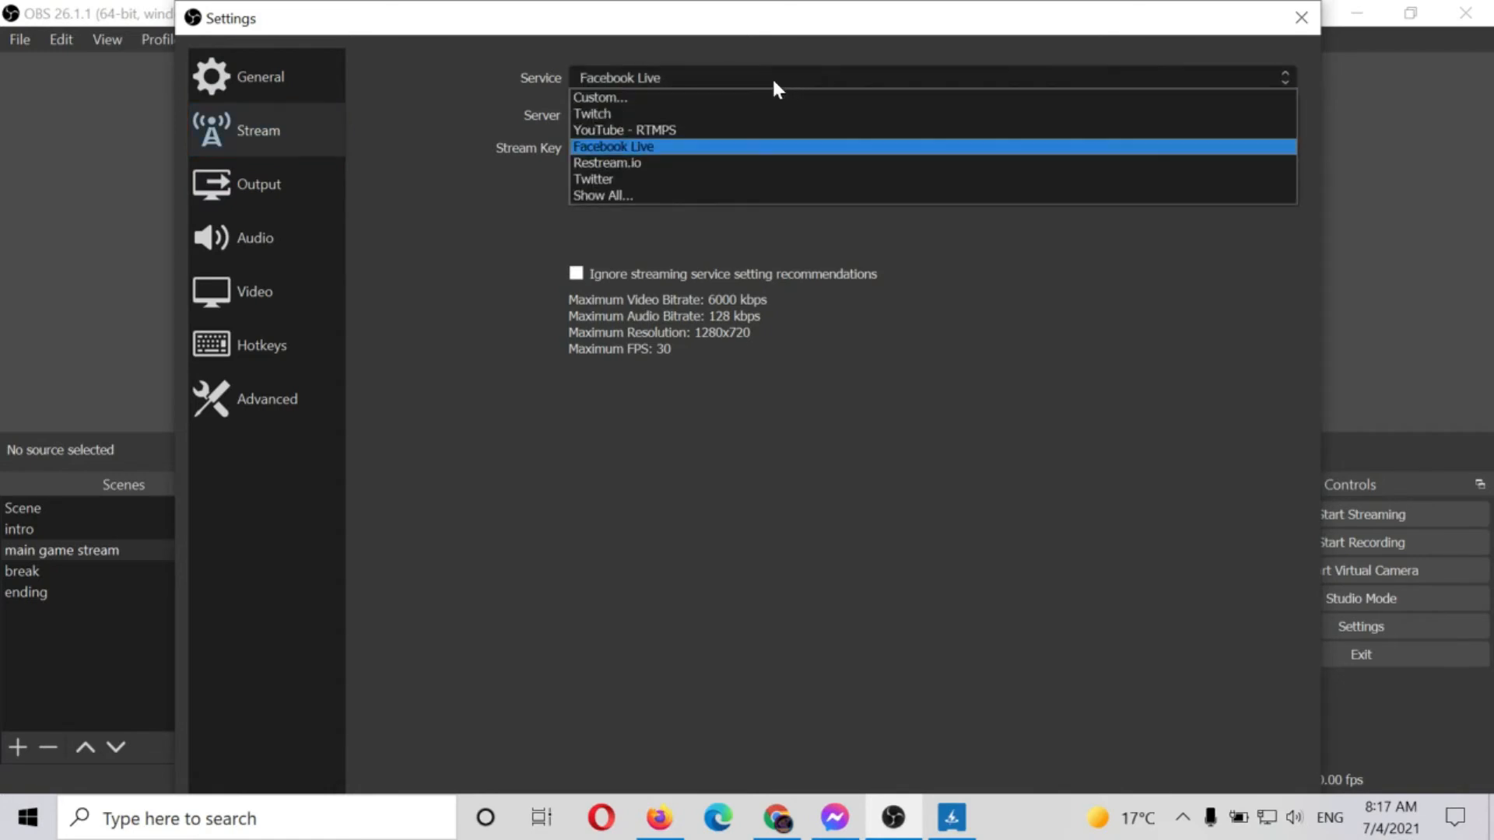
{"action": "left_click", "coordinate": [607, 147]}
{"action": "left_click", "coordinate": [642, 114]}
{"action": "left_click", "coordinate": [641, 155]}
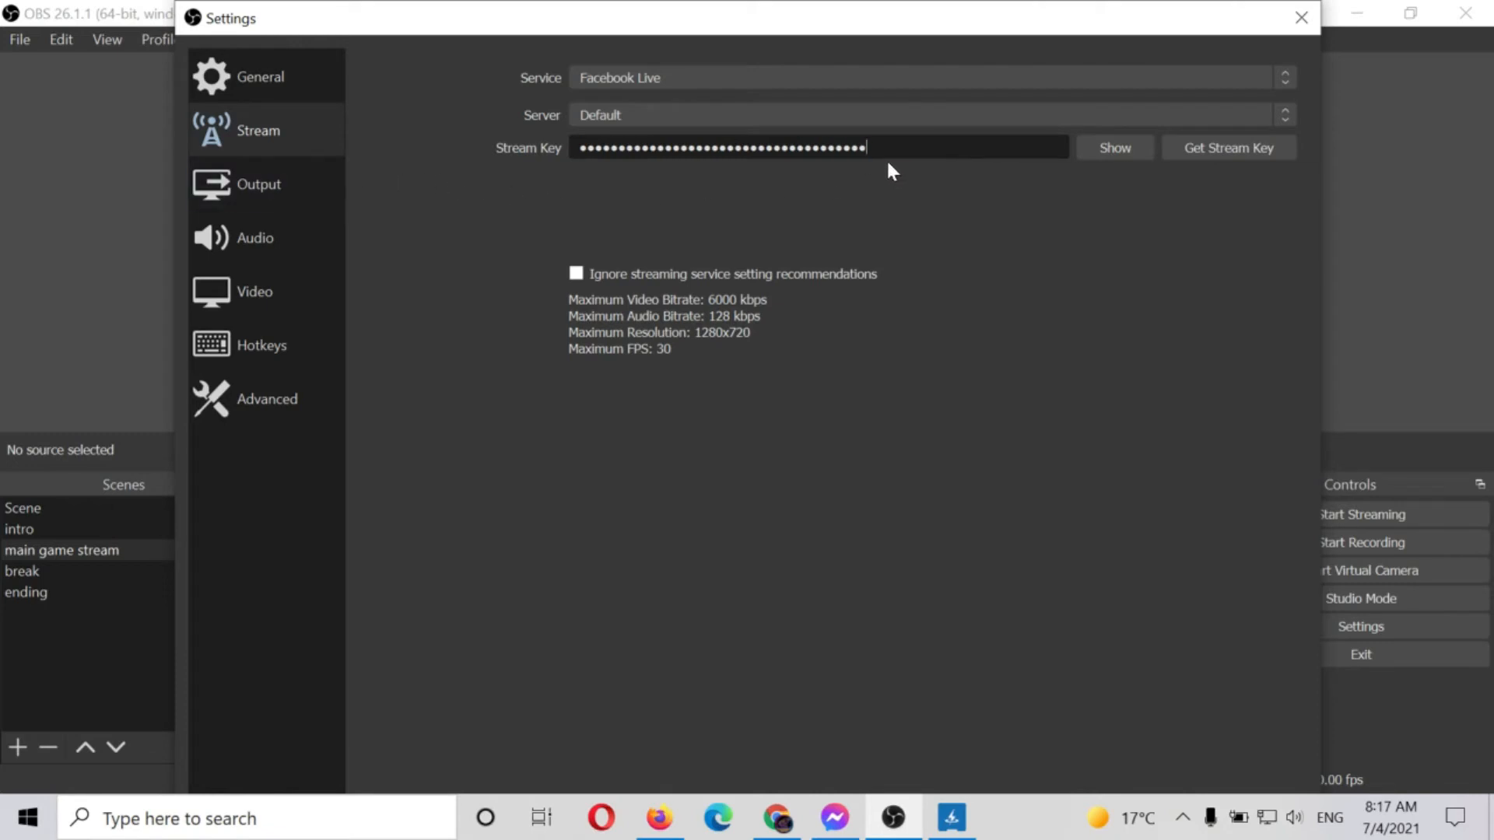
{"action": "key", "text": "ctrl+v"}
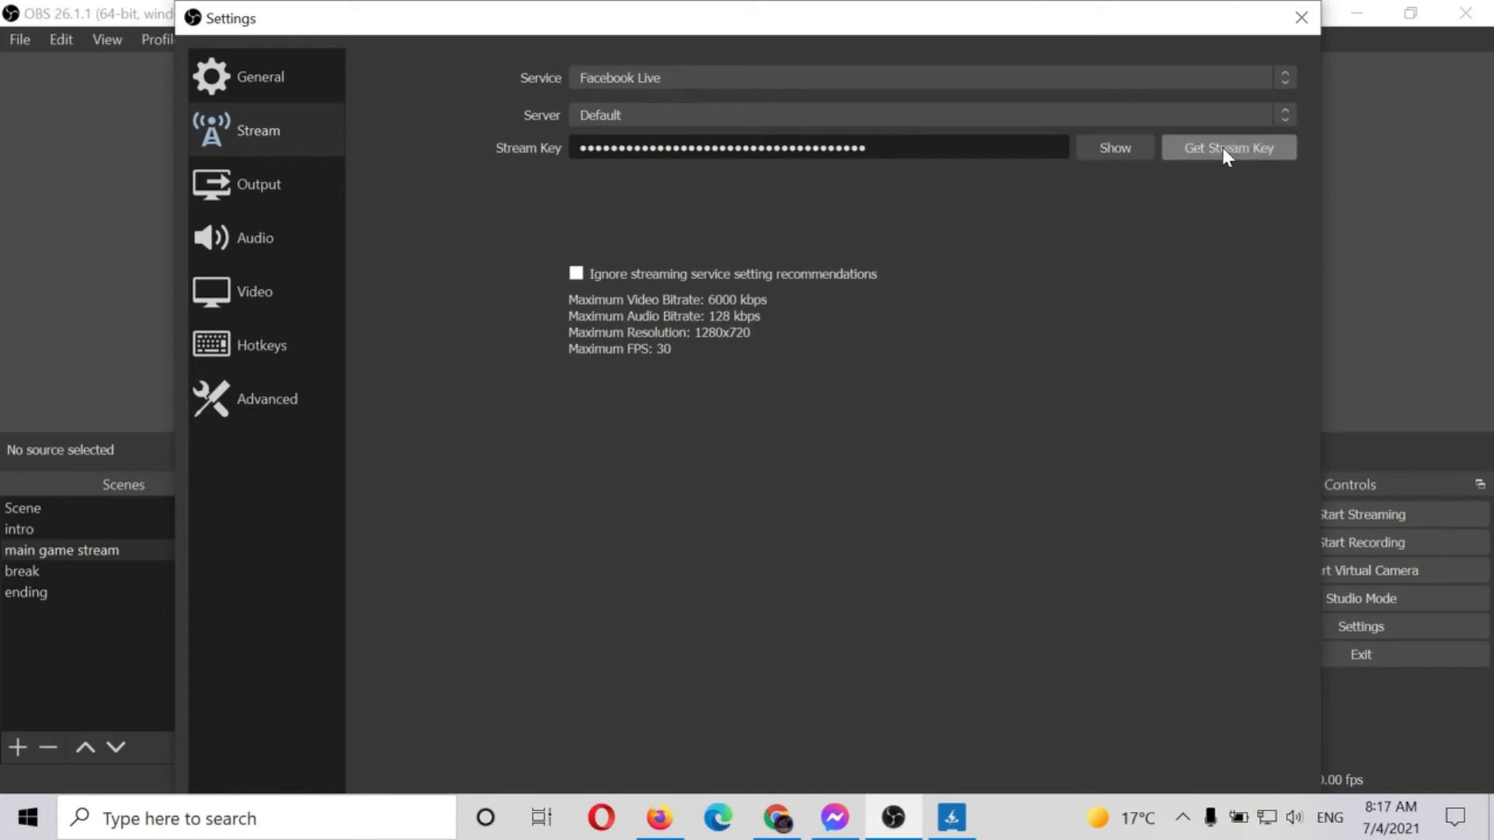
- Enable ignoring of the streaming service's setting recommendations, confirm the override and accept the settings
{"action": "left_click", "coordinate": [576, 274]}
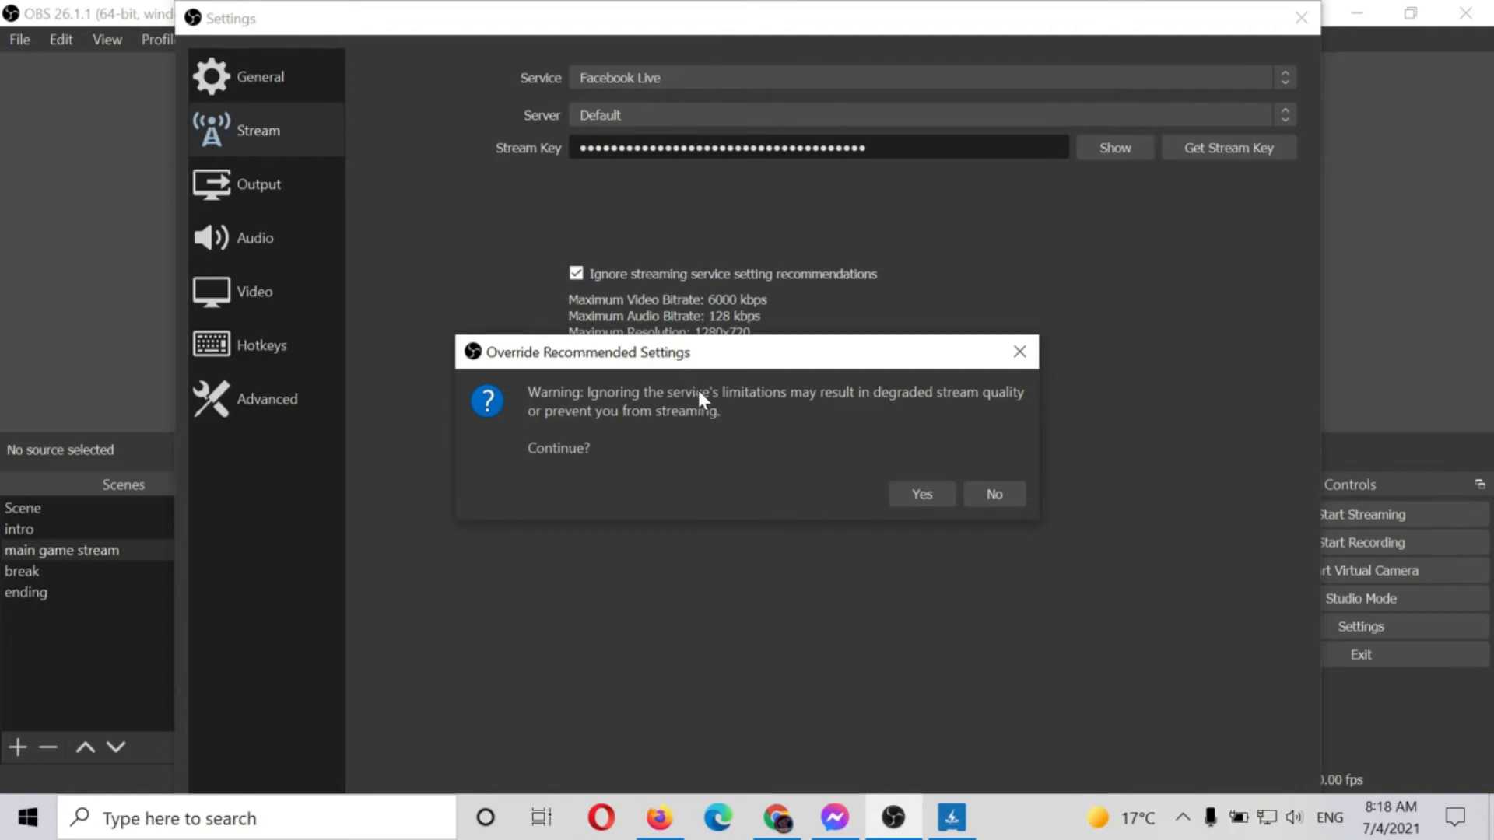
{"action": "left_click", "coordinate": [993, 492]}
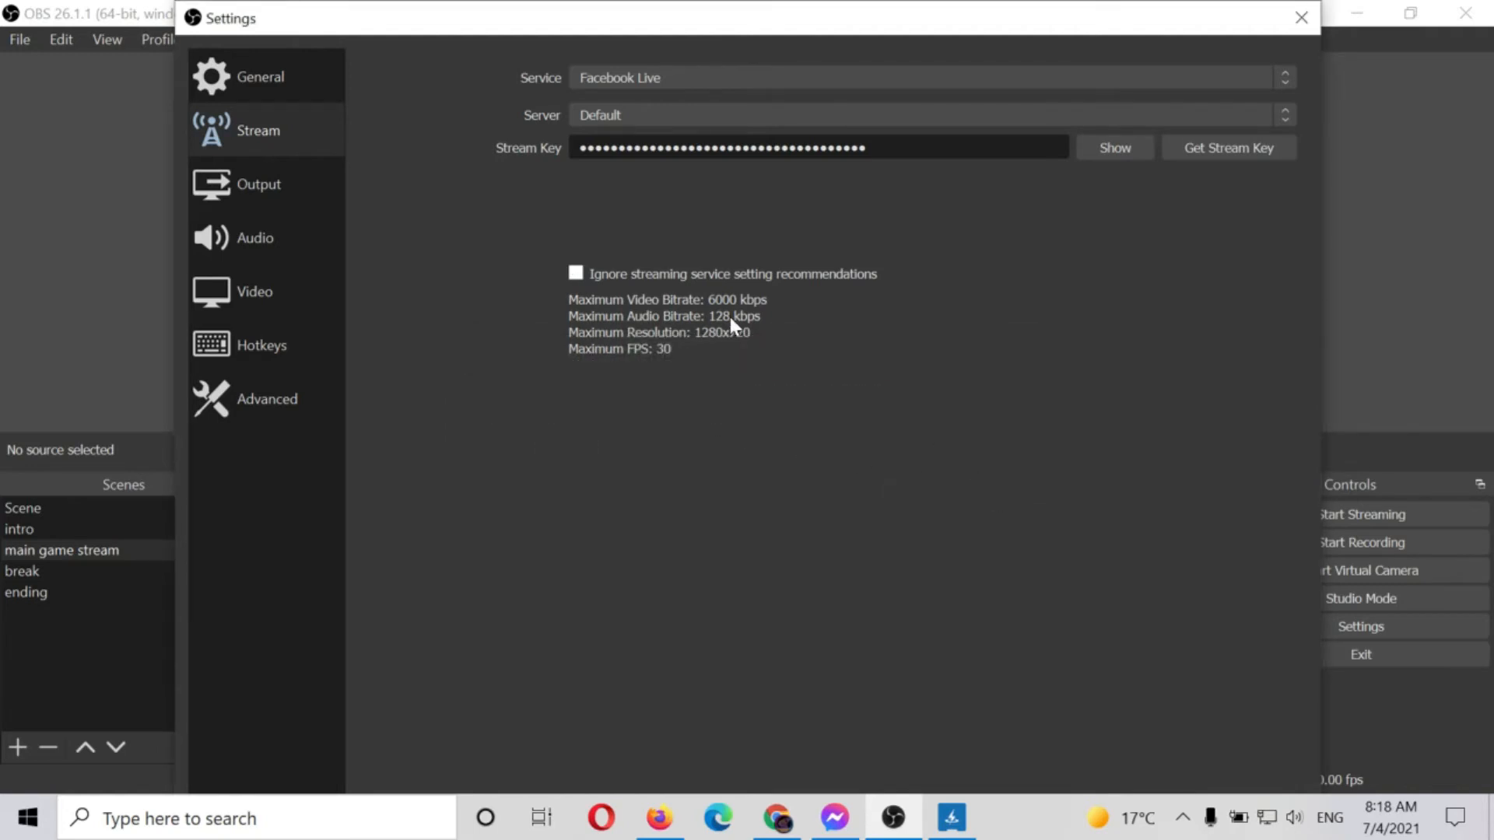
{"action": "left_click", "coordinate": [577, 273]}
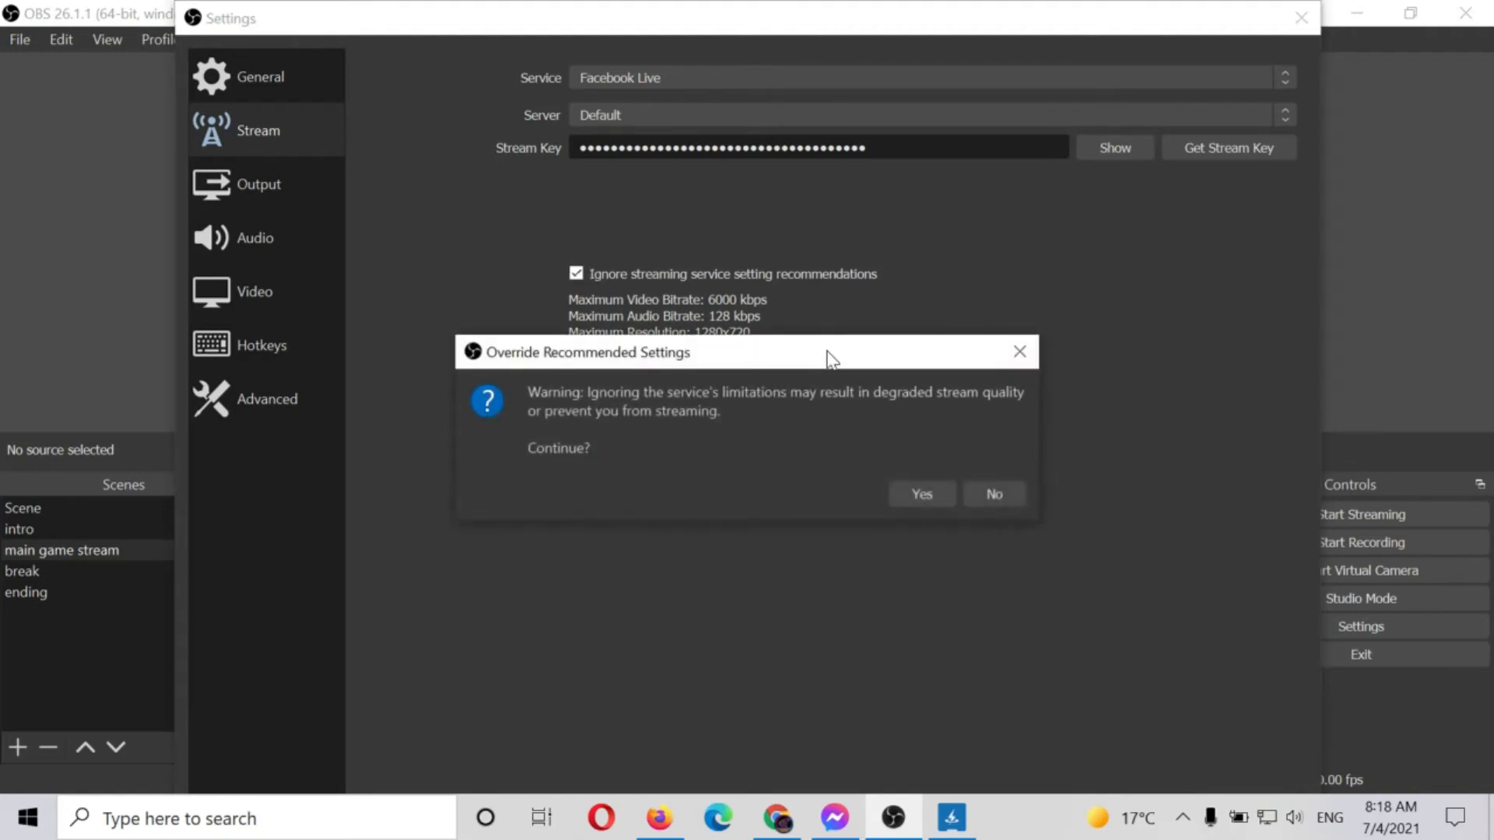
{"action": "left_click", "coordinate": [908, 491]}
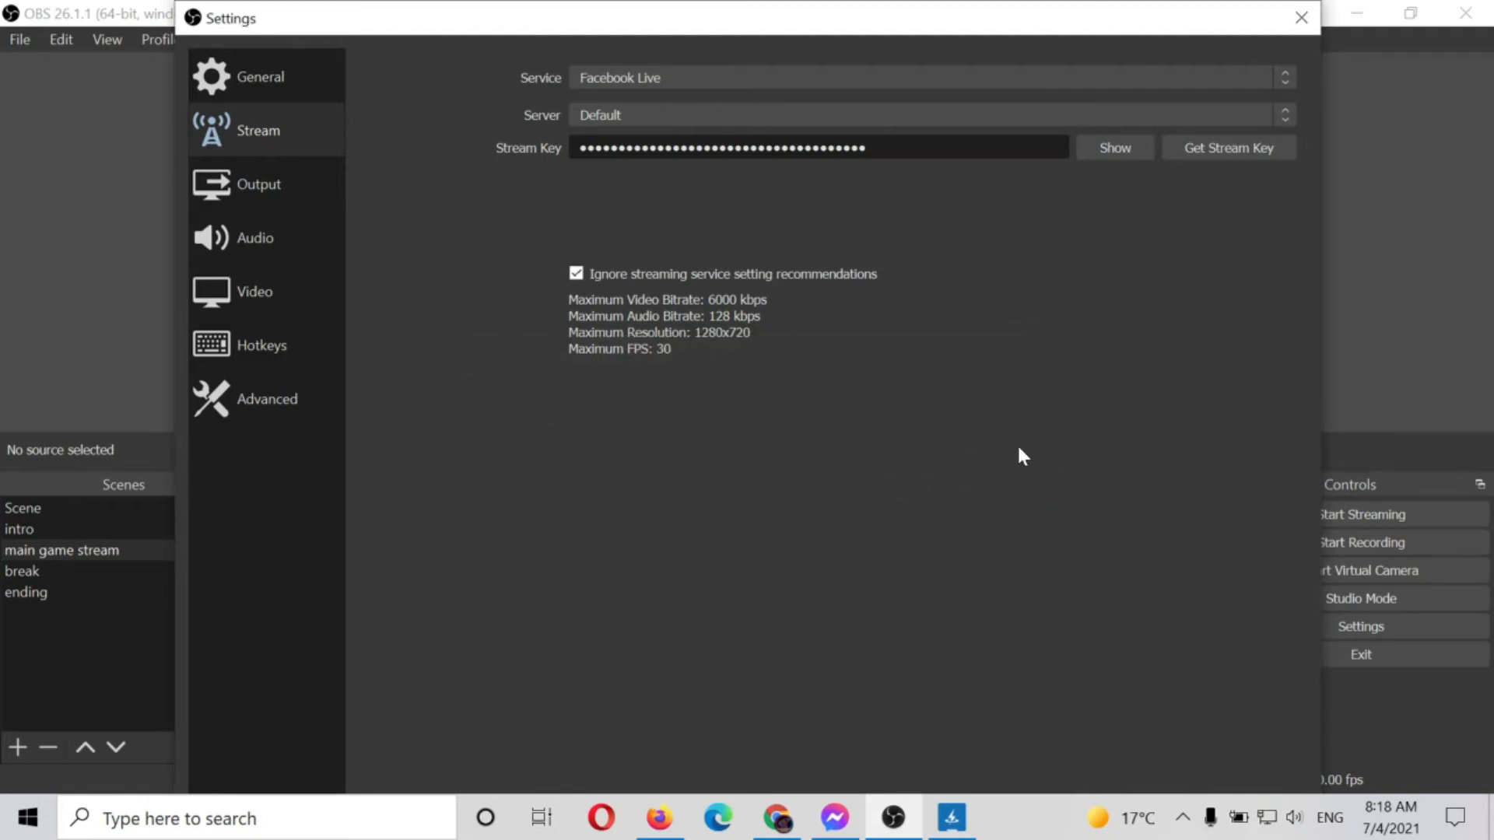
{"action": "left_click_drag", "start_coordinate": [1160, 6], "coordinate": [1128, 24]}
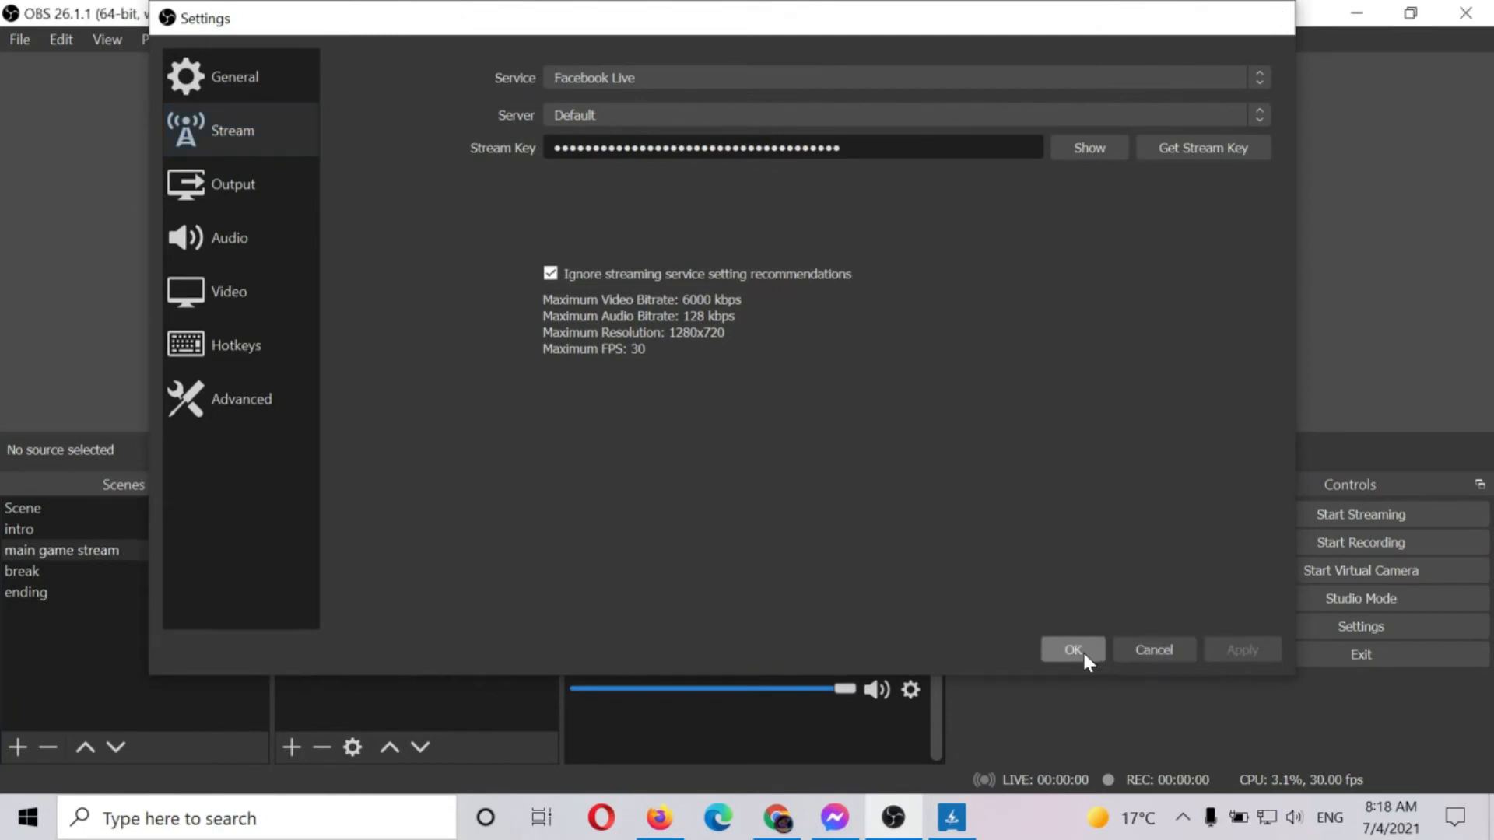
{"action": "left_click", "coordinate": [1074, 650]}
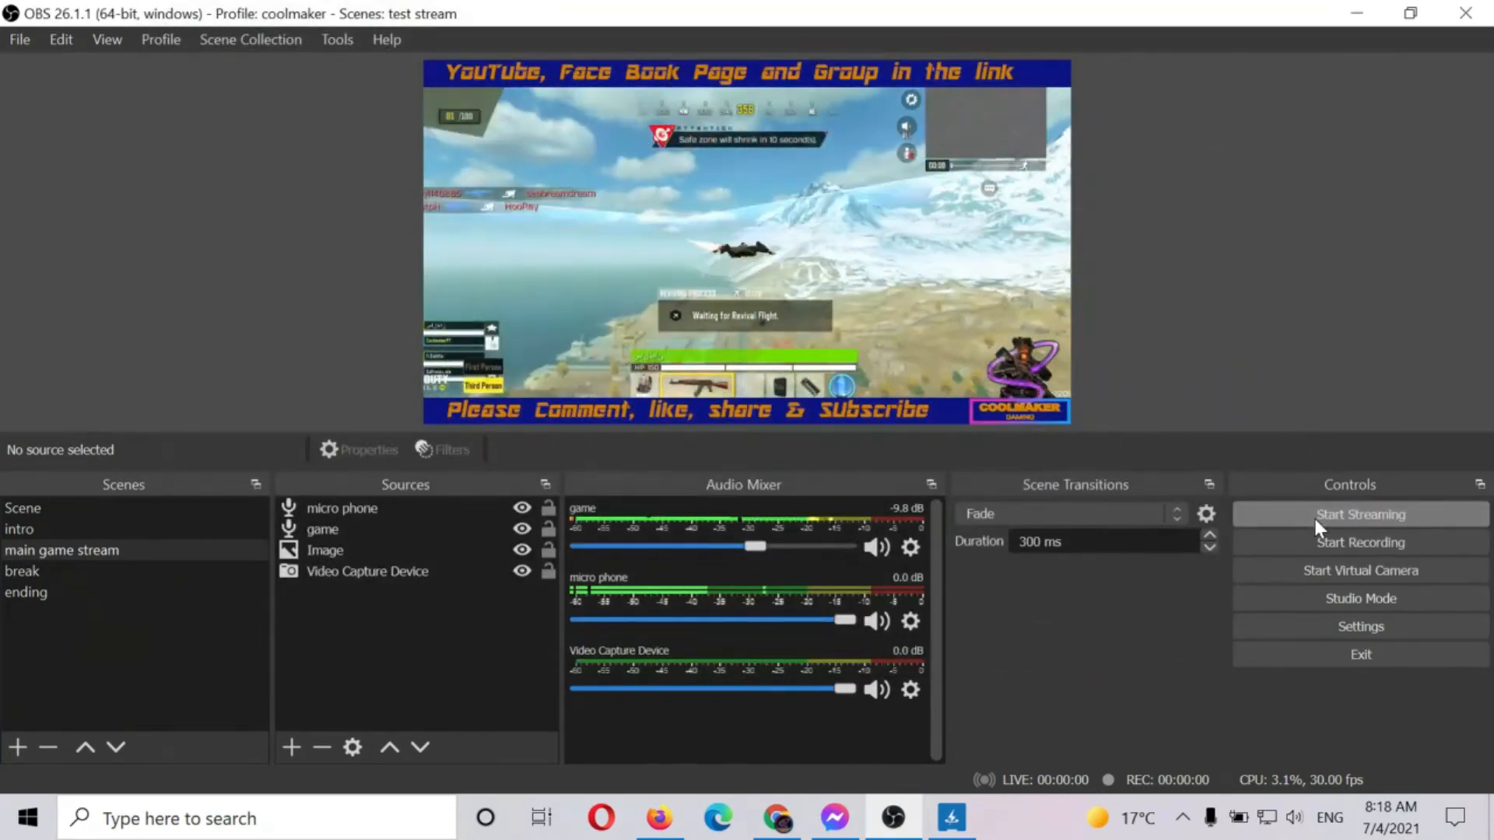
- Start streaming, switch to Facebook's Live Producer in Chrome and play the incoming video preview
{"action": "left_click", "coordinate": [1321, 516]}
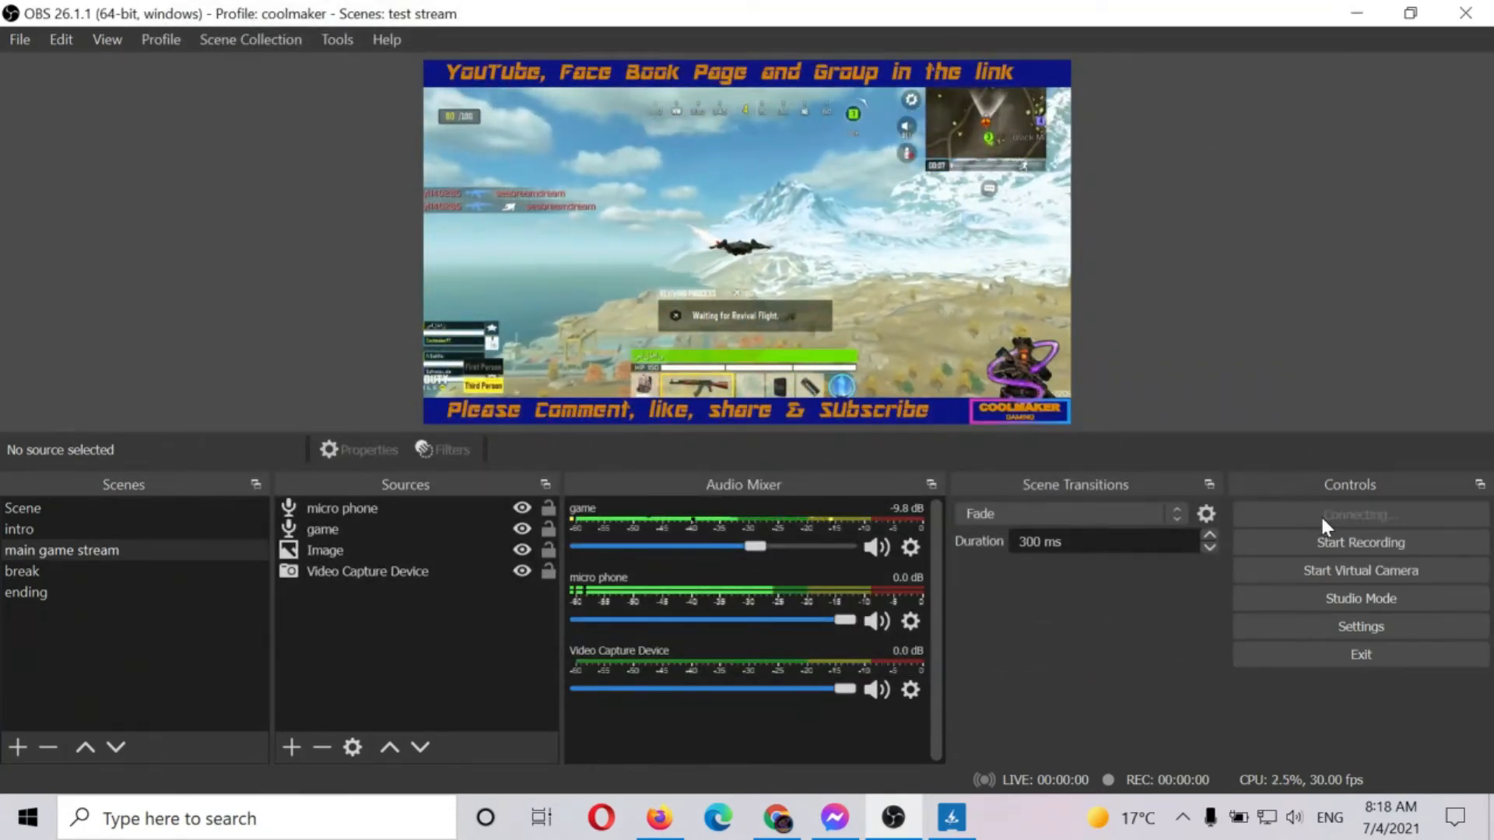
{"action": "left_click", "coordinate": [788, 830]}
{"action": "scroll", "coordinate": [893, 572], "scroll_direction": "up", "scroll_amount": 12}
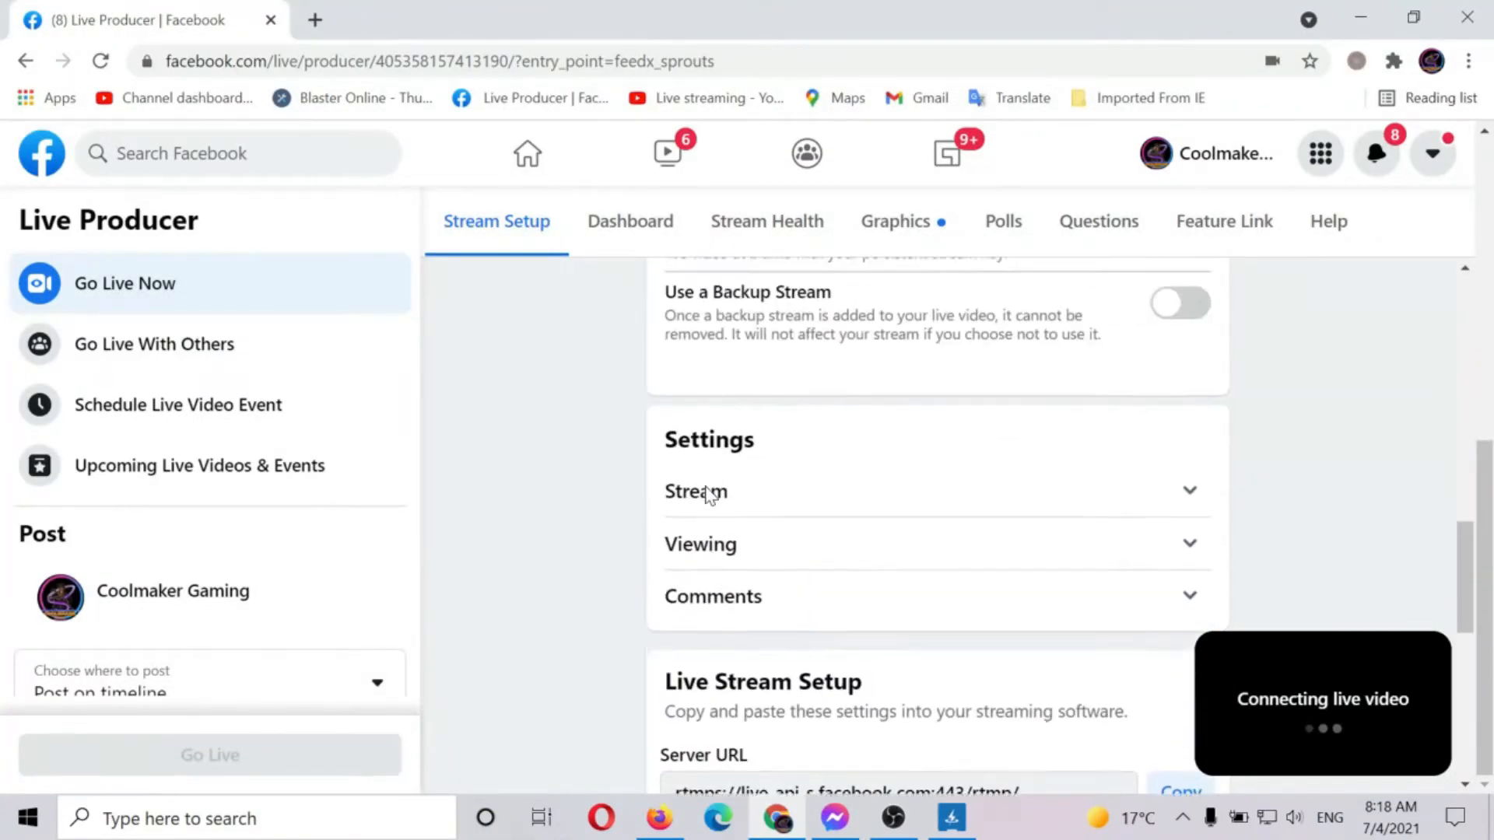
{"action": "scroll", "coordinate": [912, 629], "scroll_direction": "up", "scroll_amount": 2}
{"action": "mouse_move", "coordinate": [1382, 753]}
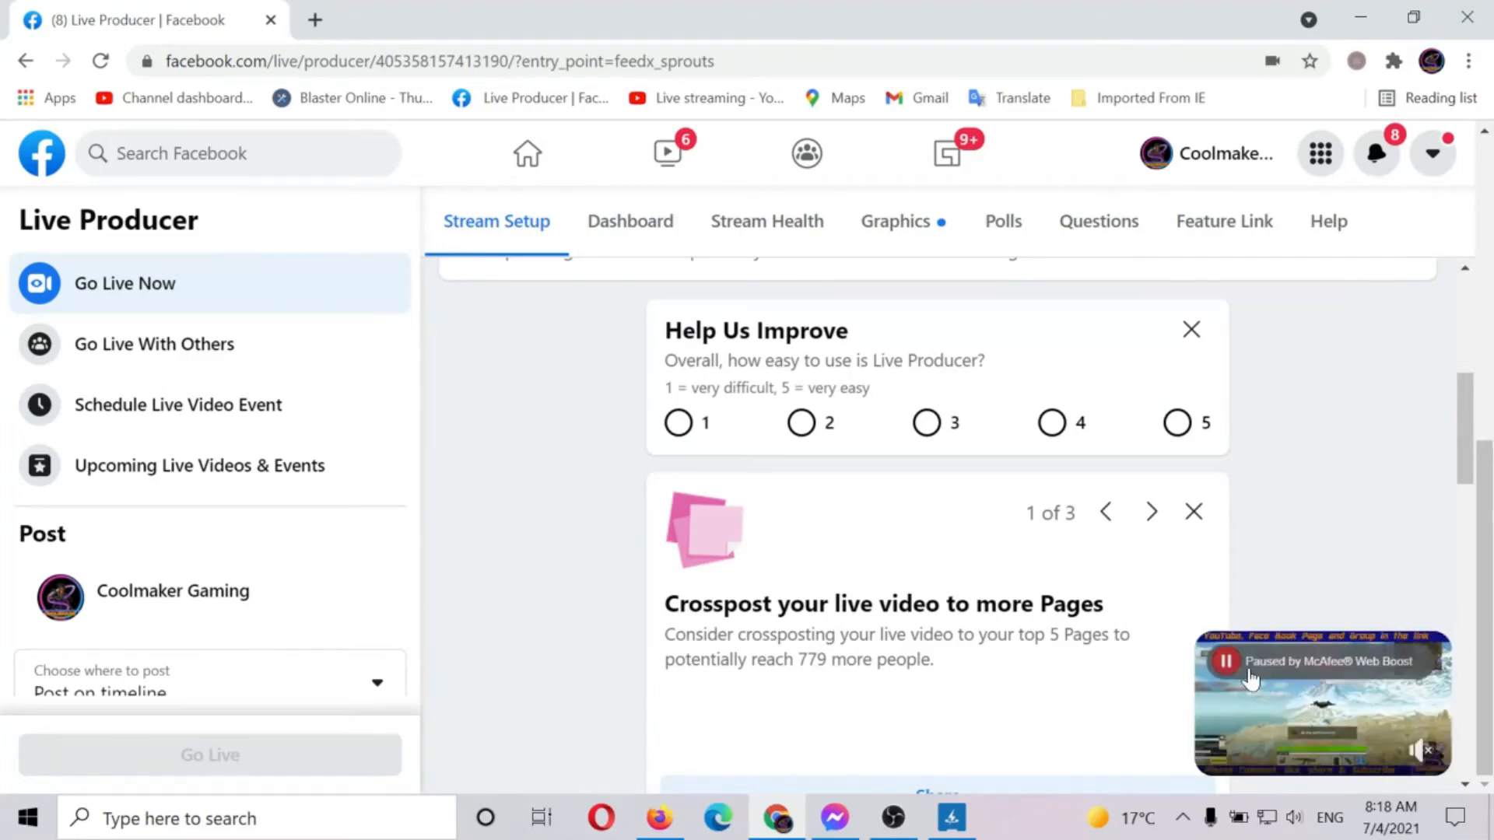
{"action": "left_click", "coordinate": [1258, 681]}
- Enter "live" as both the title and the description of the Facebook live post
{"action": "scroll", "coordinate": [1141, 671], "scroll_direction": "up", "scroll_amount": 5}
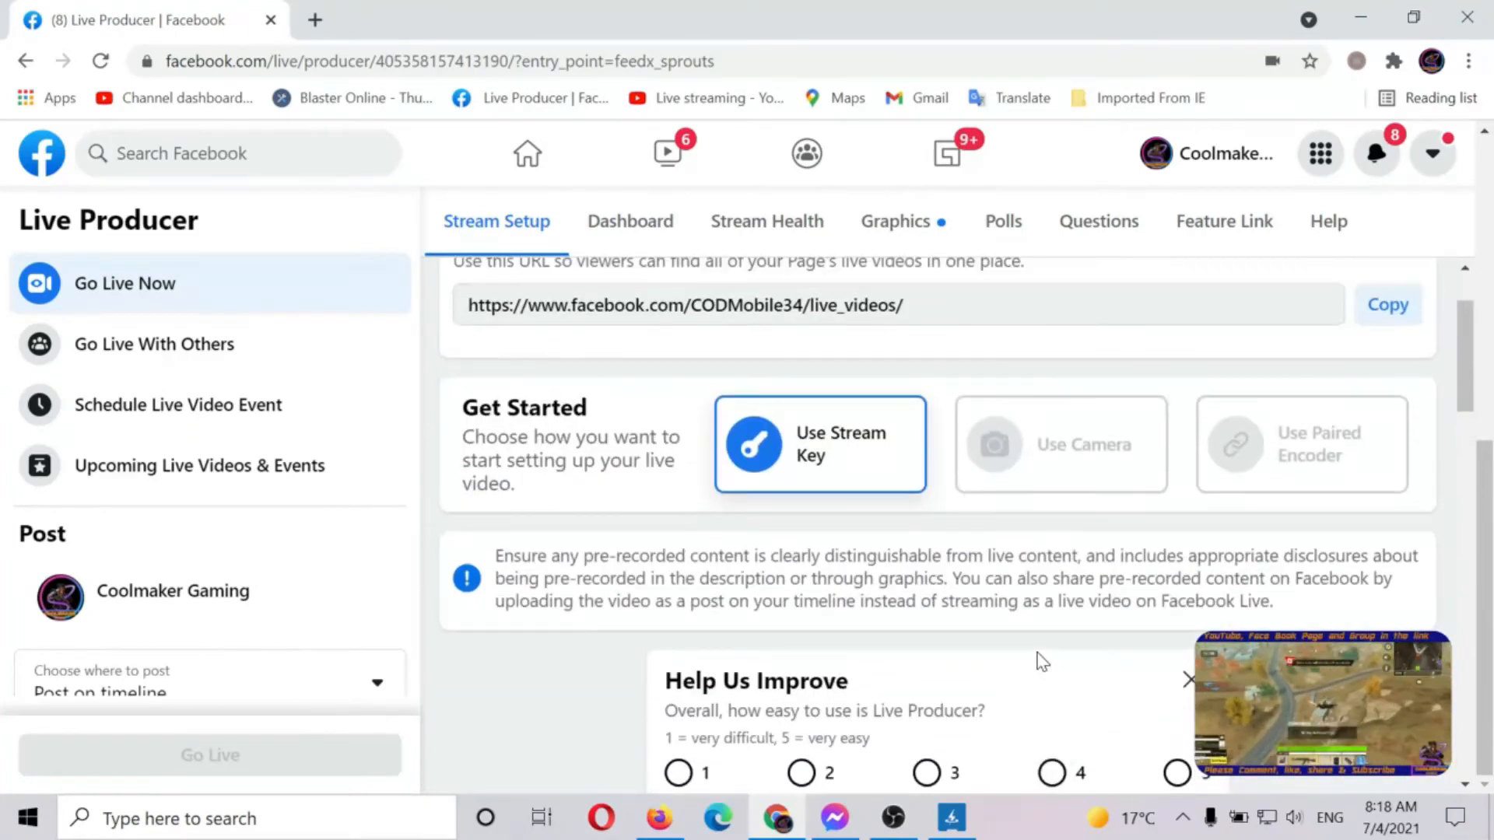
{"action": "scroll", "coordinate": [517, 590], "scroll_direction": "down", "scroll_amount": 7}
{"action": "scroll", "coordinate": [748, 587], "scroll_direction": "down", "scroll_amount": 5}
{"action": "scroll", "coordinate": [938, 514], "scroll_direction": "down", "scroll_amount": 13}
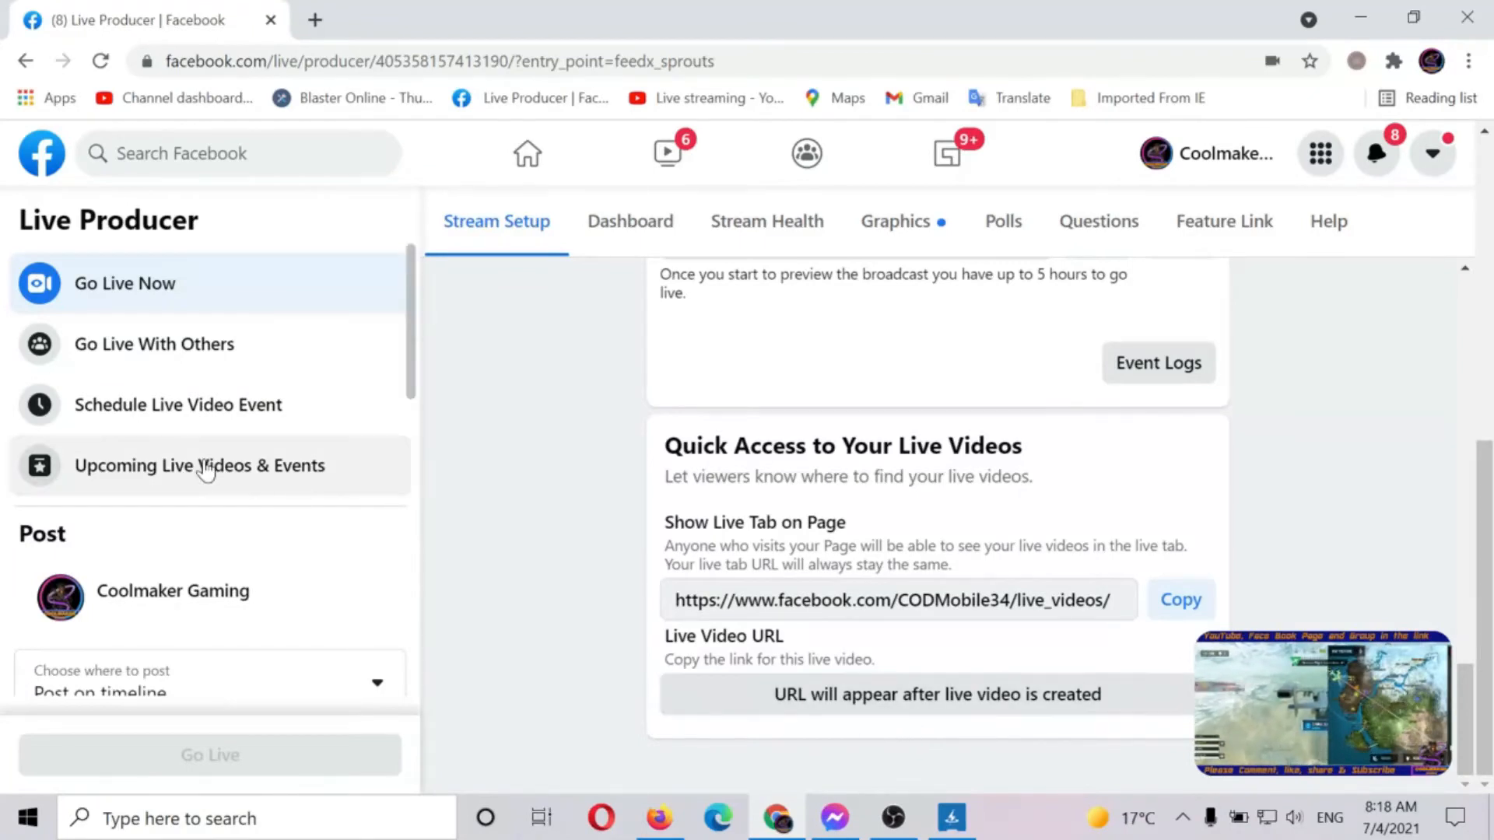
{"action": "scroll", "coordinate": [131, 358], "scroll_direction": "down", "scroll_amount": 5}
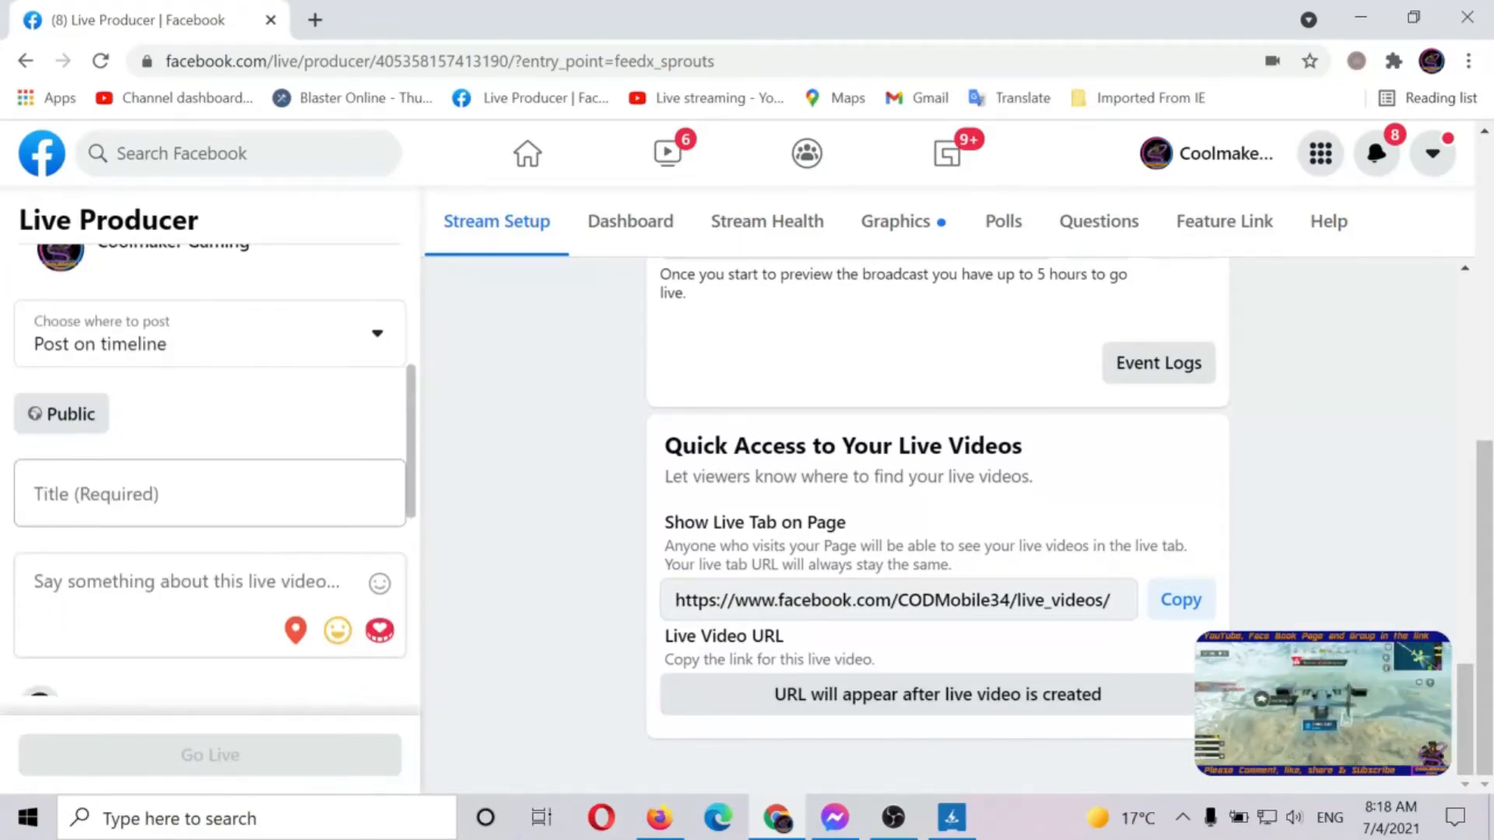
{"action": "left_click", "coordinate": [94, 494]}
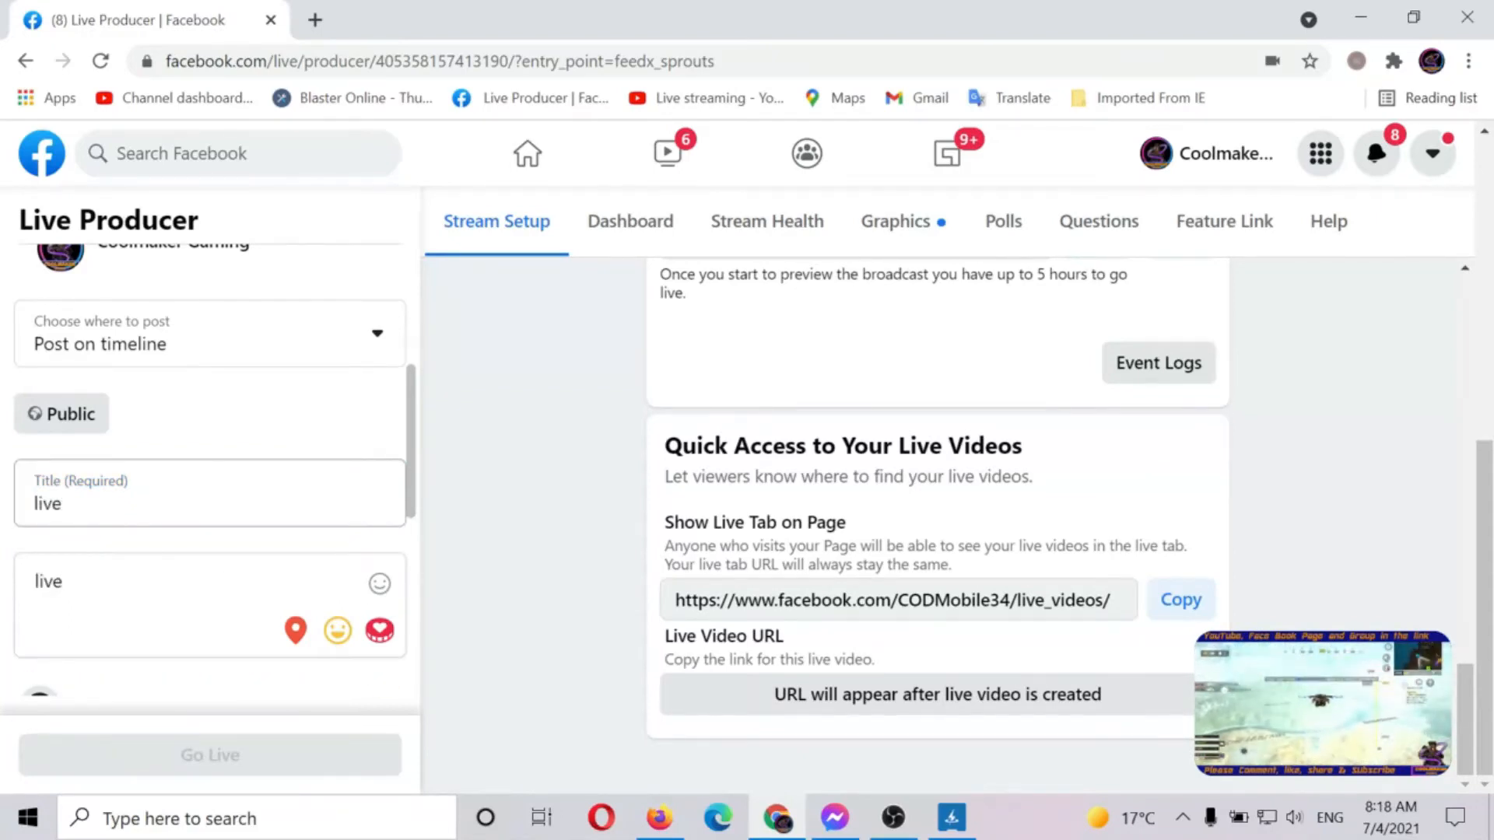
- Review the remaining post options and go live on Facebook without making it a test broadcast
{"action": "scroll", "coordinate": [152, 551], "scroll_direction": "down", "scroll_amount": 5}
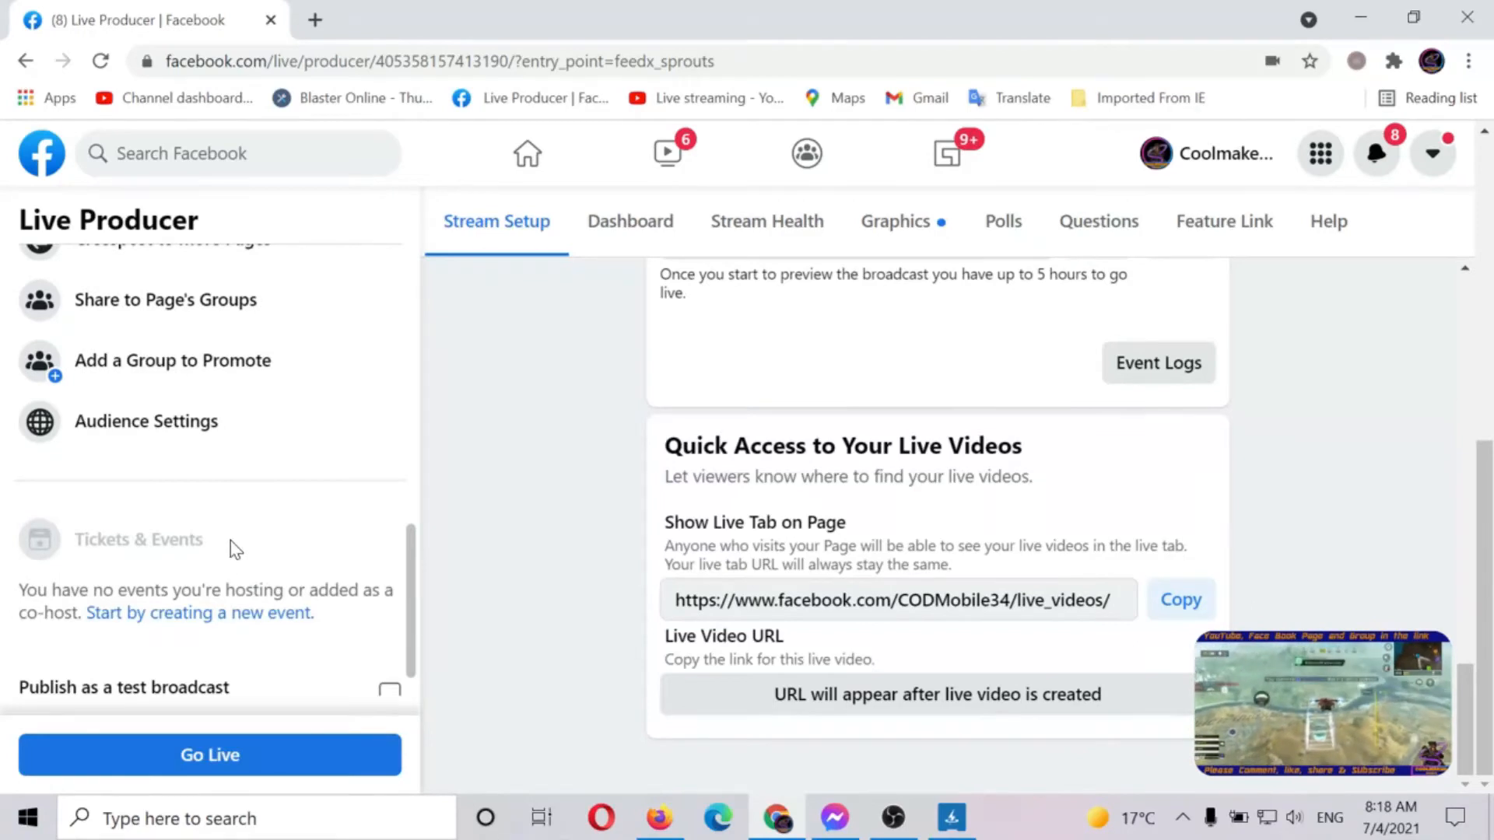
{"action": "scroll", "coordinate": [230, 540], "scroll_direction": "up", "scroll_amount": 2}
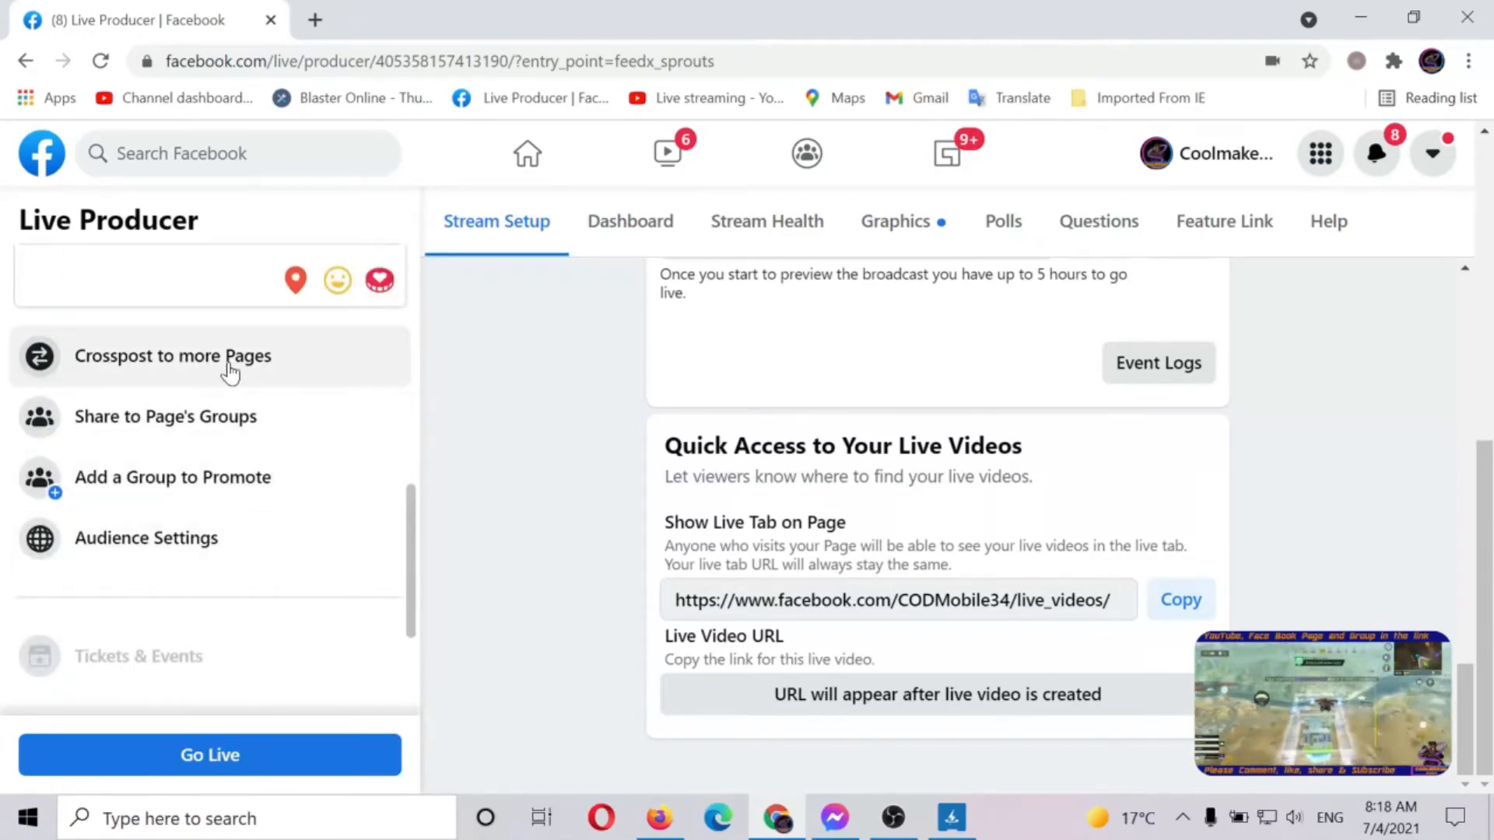
{"action": "scroll", "coordinate": [220, 474], "scroll_direction": "down", "scroll_amount": 2}
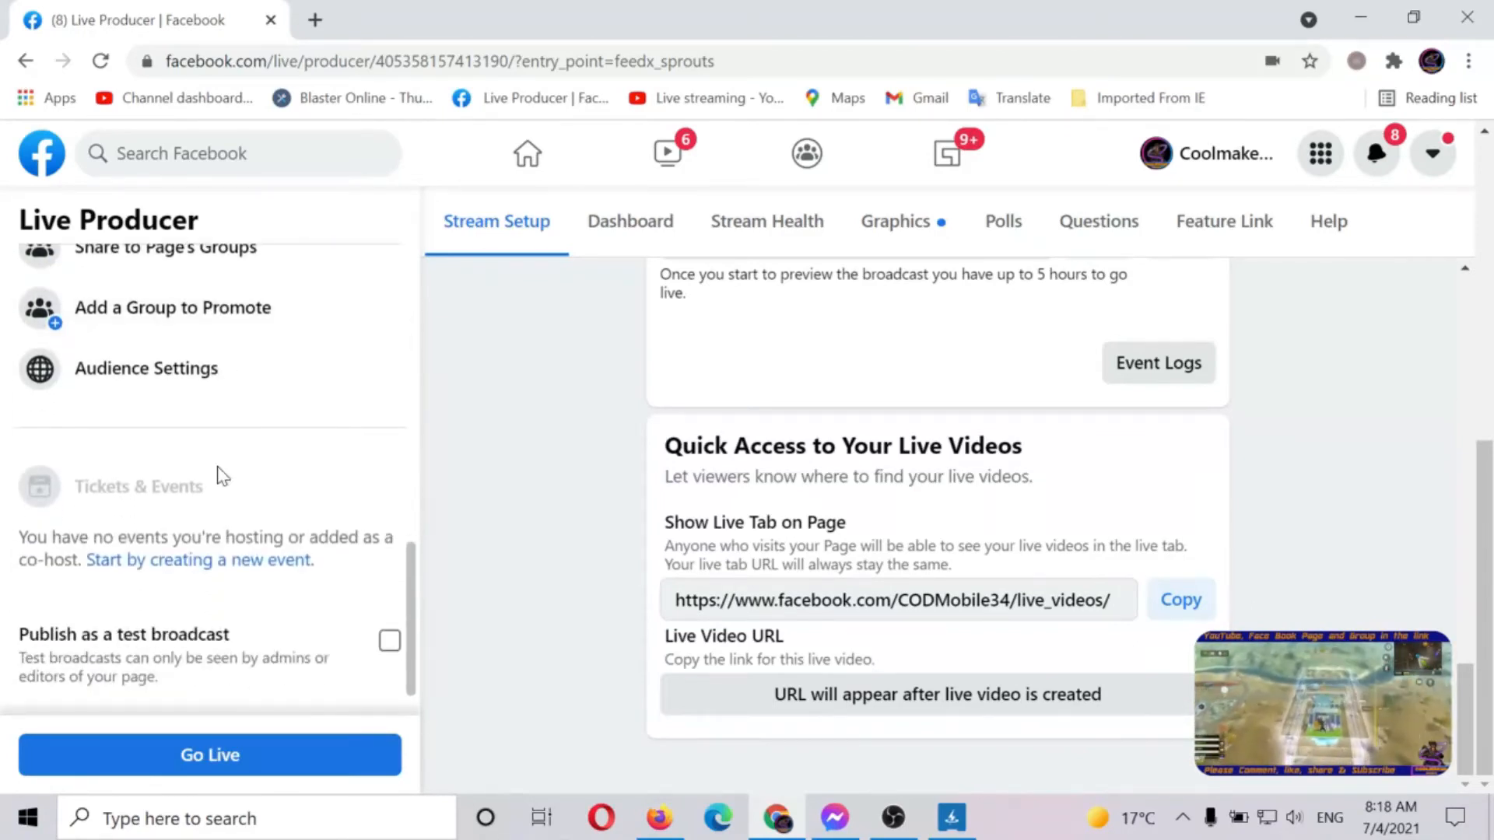
{"action": "left_click", "coordinate": [233, 763]}
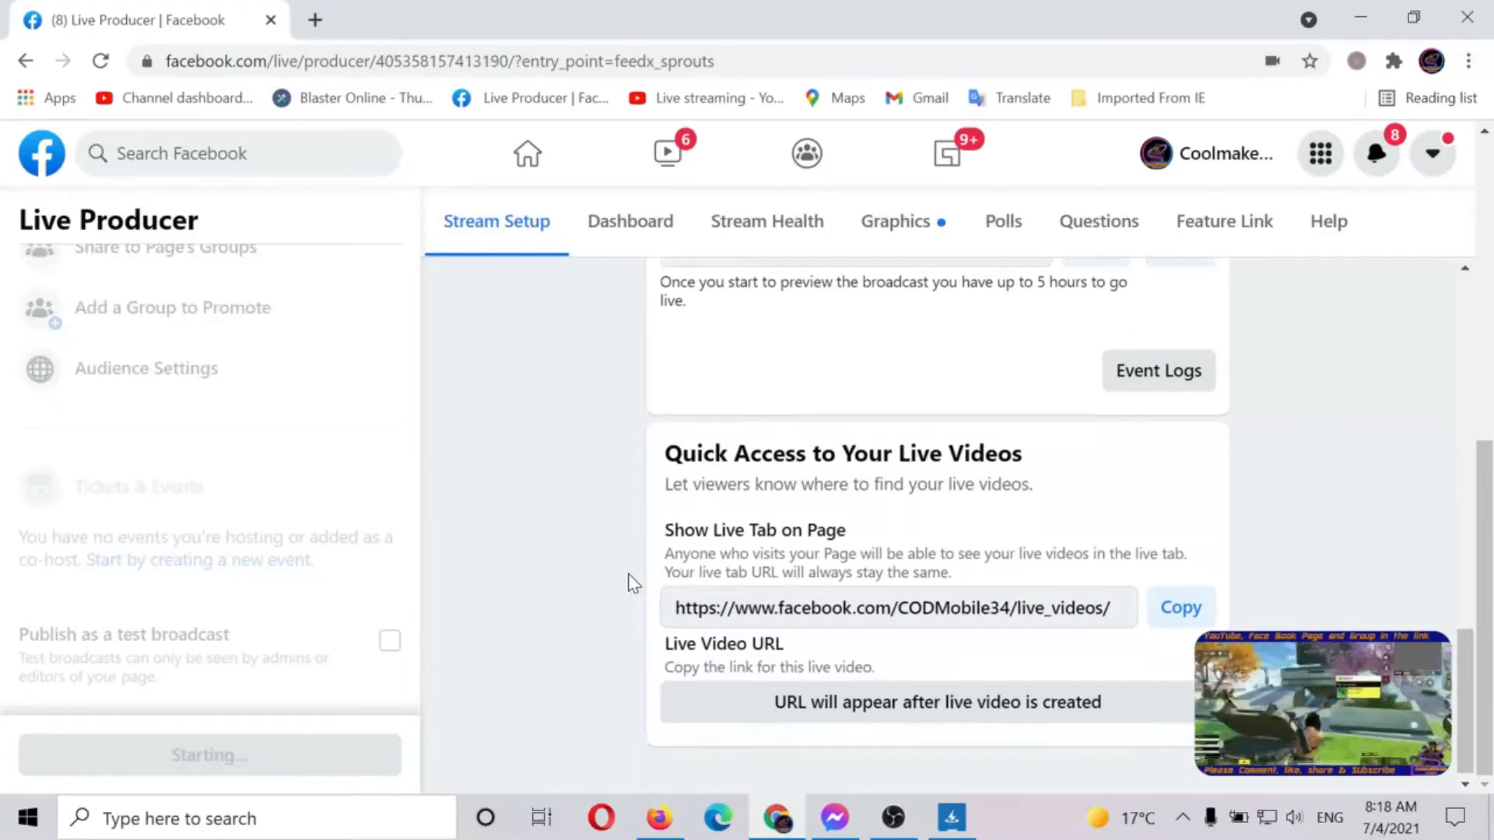
- Switch to OBS and change the live output from Scene to intro and on to the main game stream scene
{"action": "left_click", "coordinate": [894, 817]}
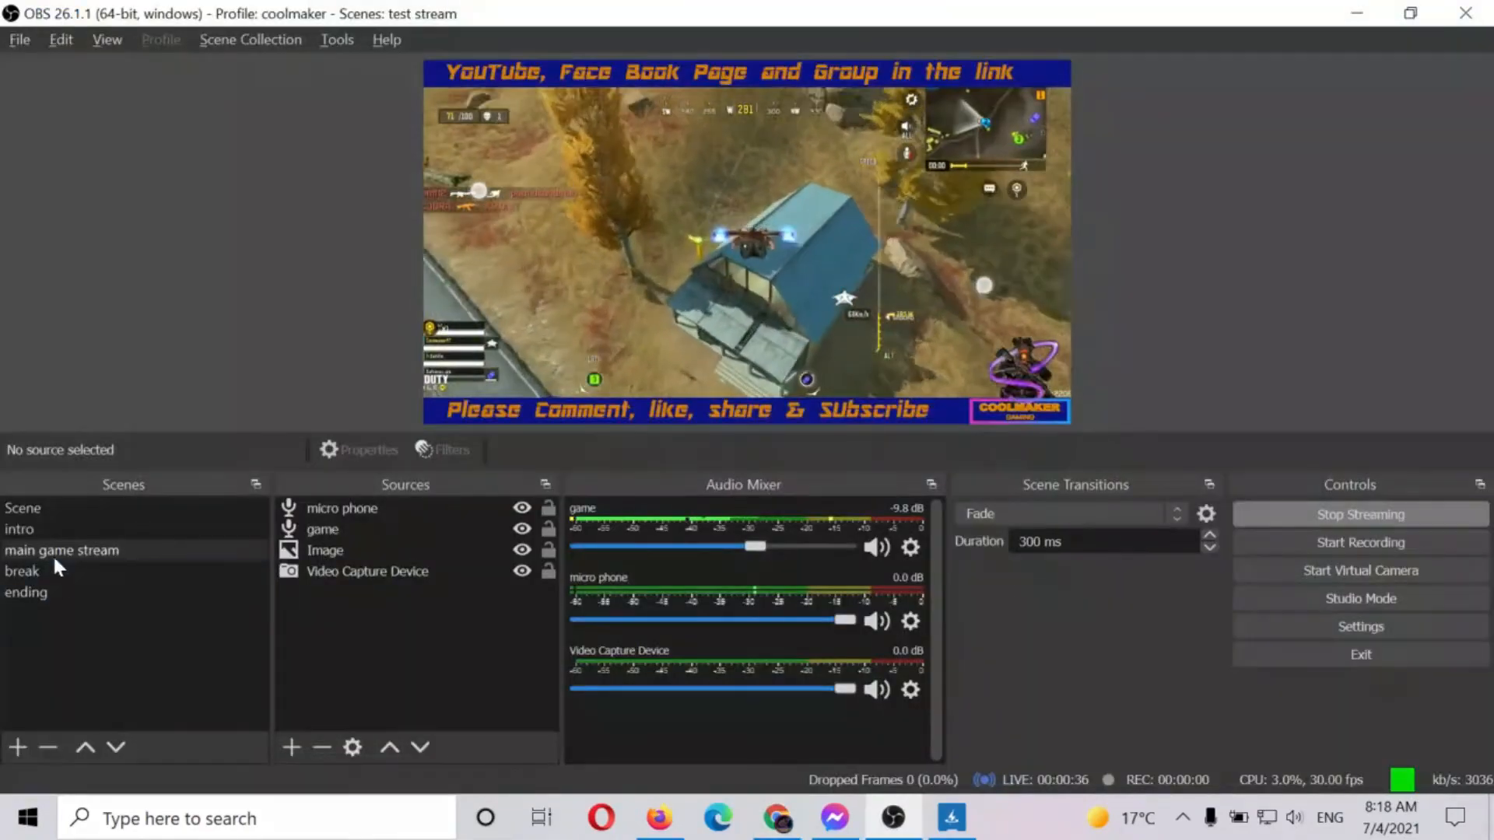
{"action": "left_click", "coordinate": [31, 506]}
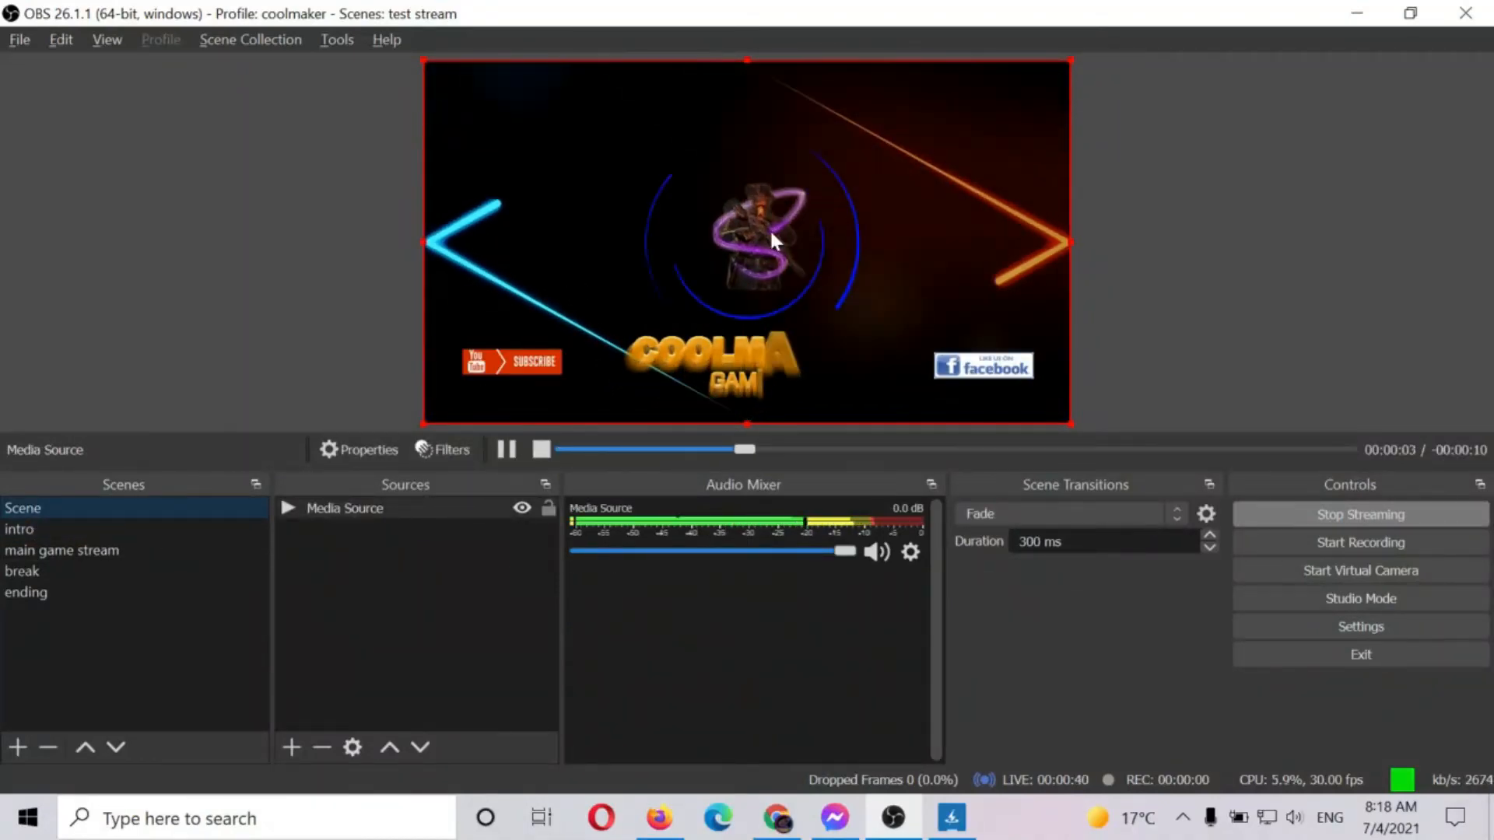
{"action": "left_click", "coordinate": [36, 526]}
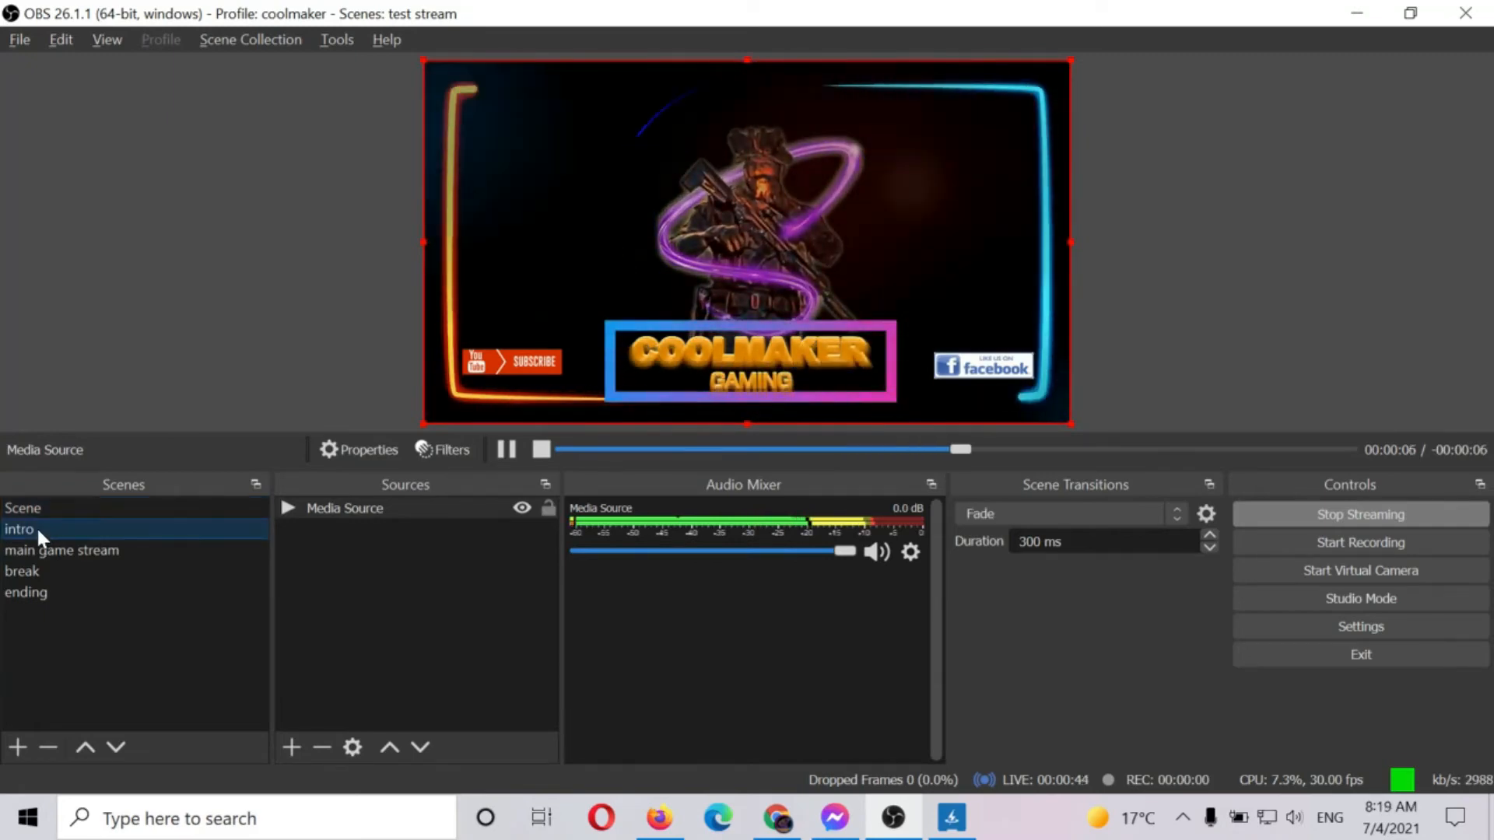
{"action": "left_click", "coordinate": [44, 549]}
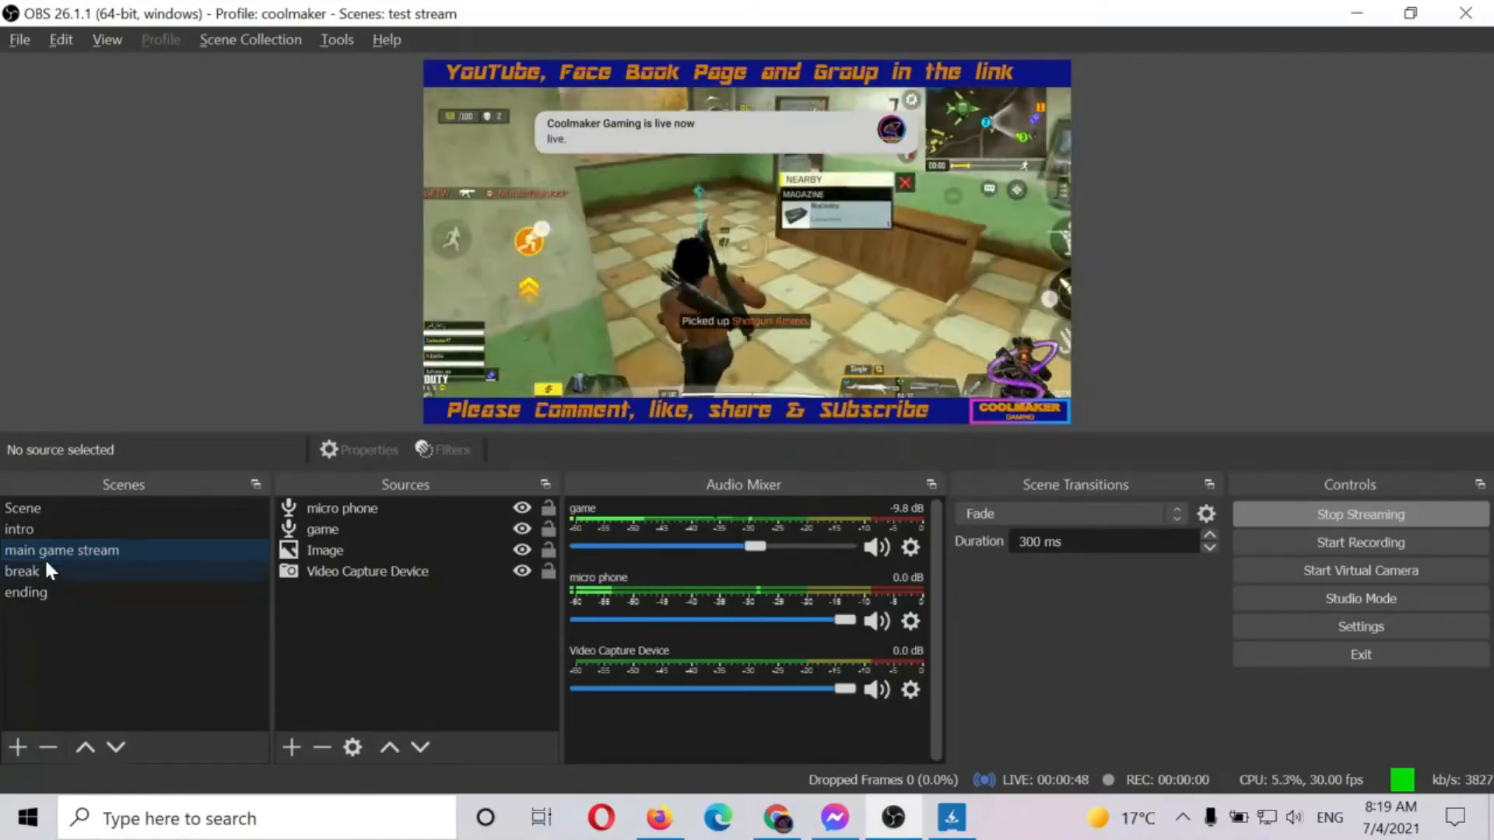
- Switch the live output to the break scene and back to main game stream, and return to Facebook's Live Producer in Chrome
{"action": "left_click", "coordinate": [44, 568]}
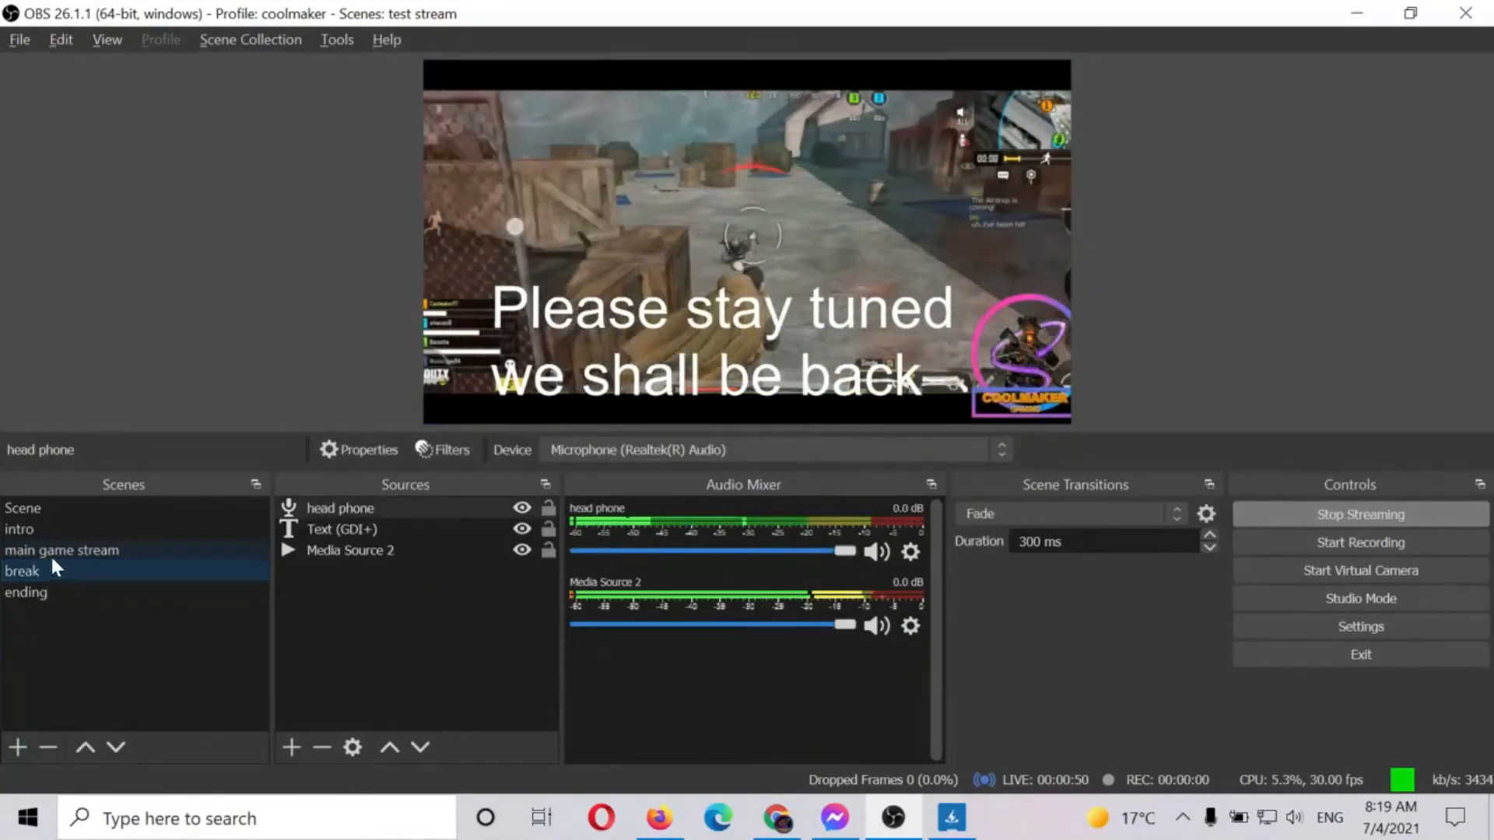
{"action": "left_click", "coordinate": [51, 550]}
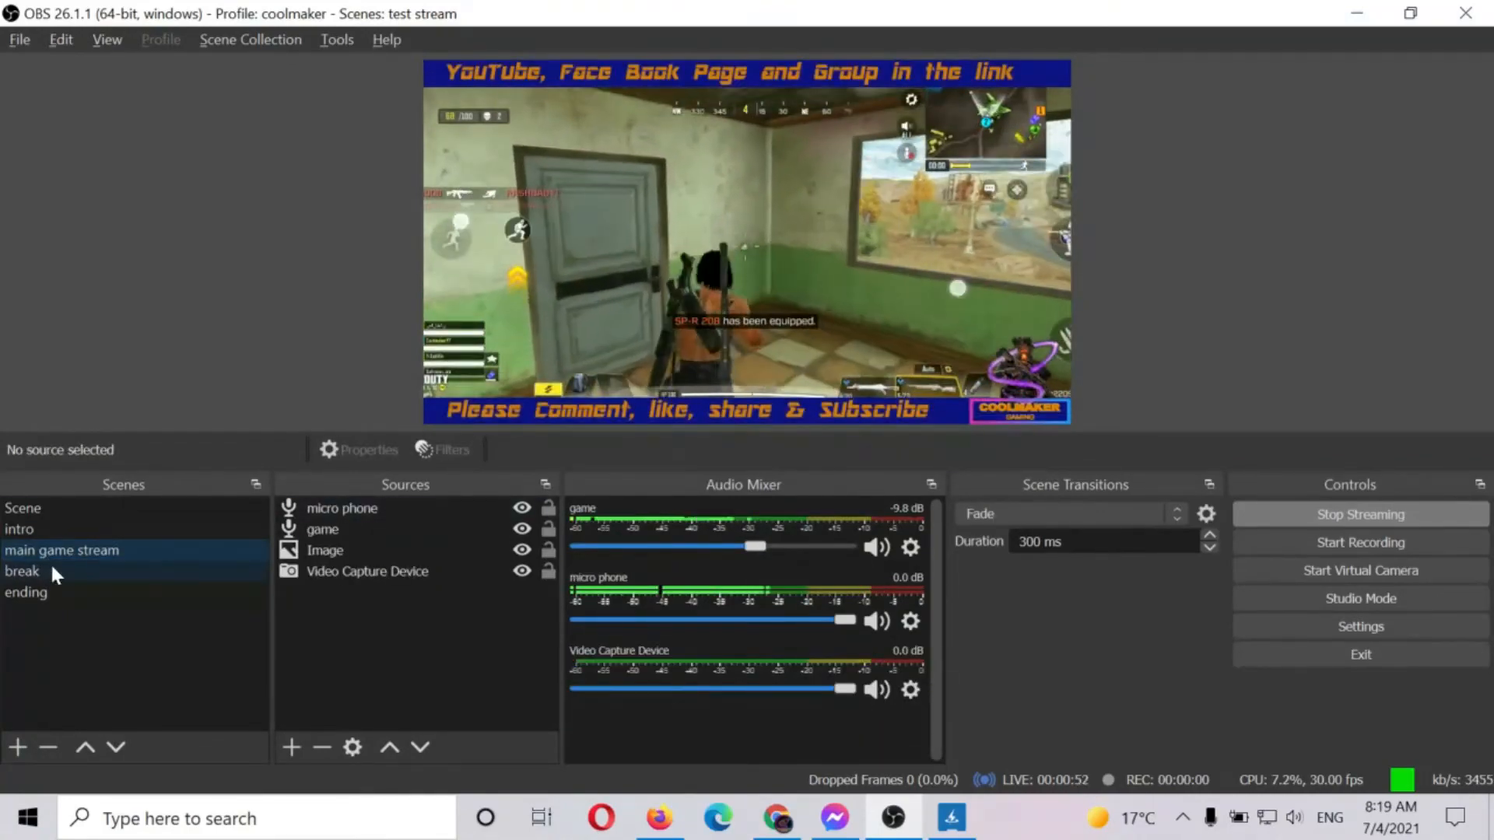
{"action": "key", "text": "alt+Tab"}
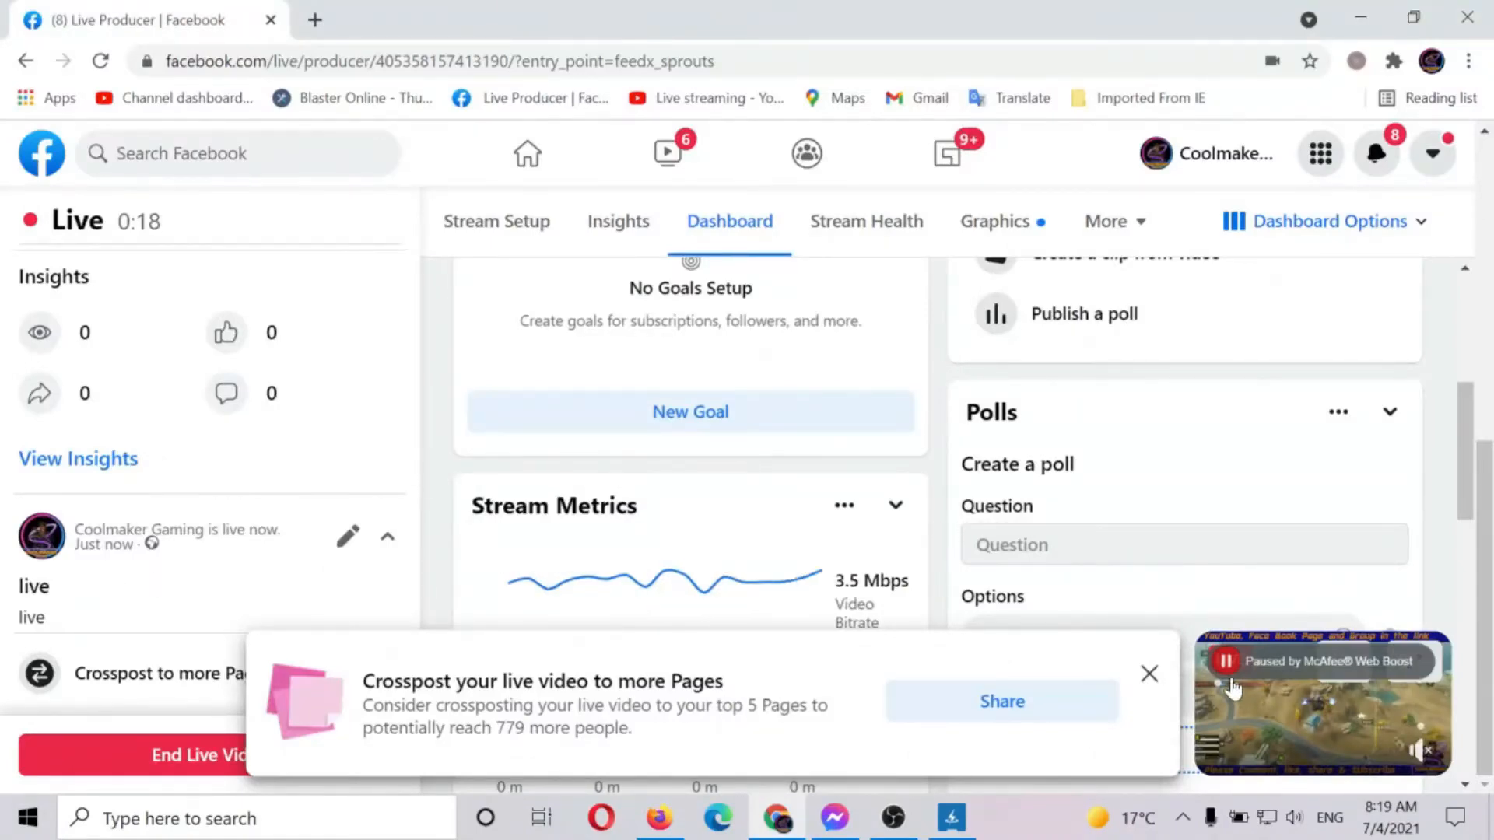
- Switch to Firefox and look through the Facebook home feed and notifications for the live broadcast
{"action": "left_click", "coordinate": [660, 817]}
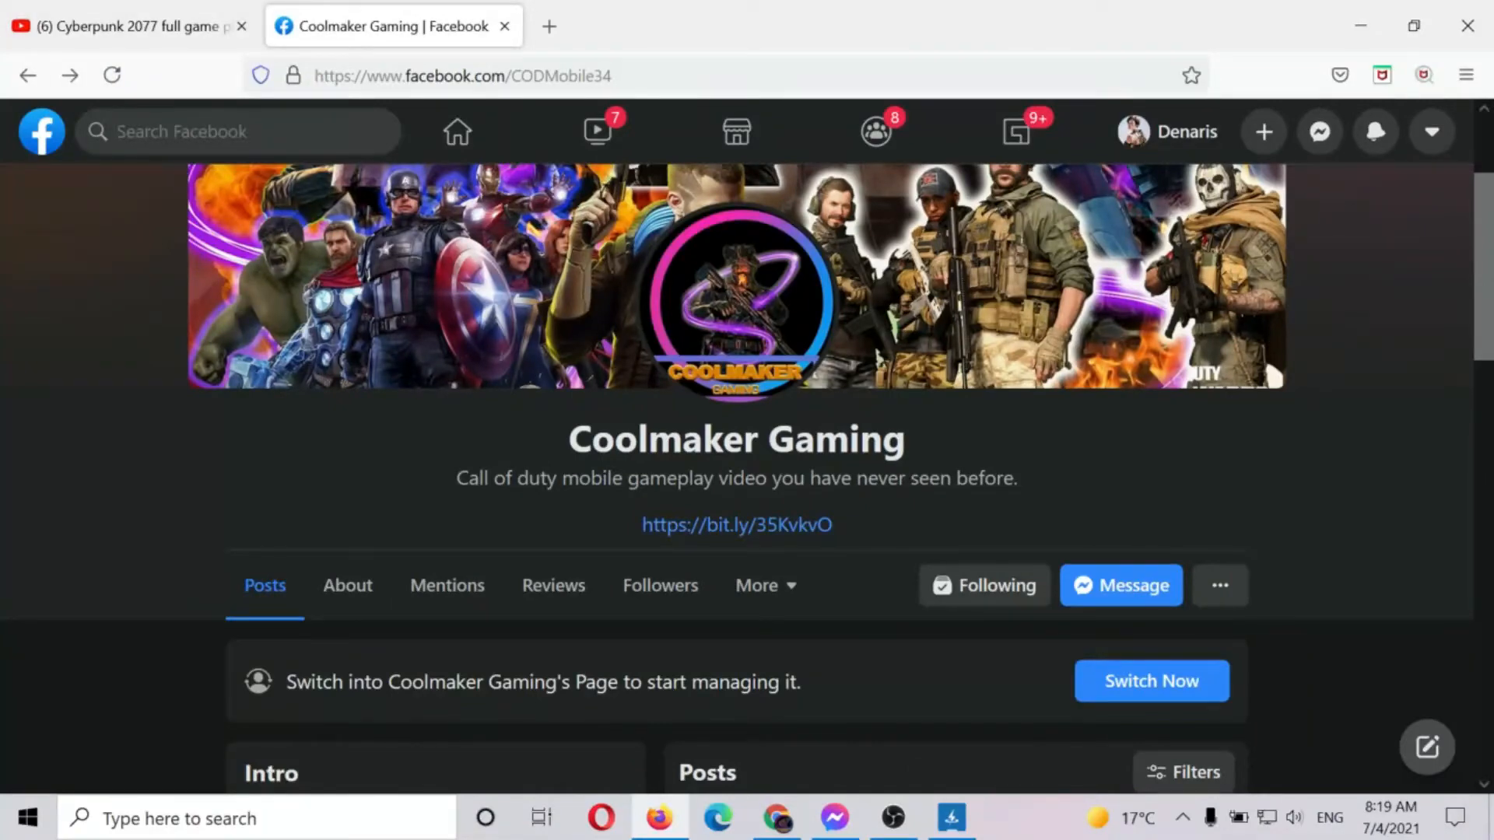
{"action": "left_click", "coordinate": [465, 137]}
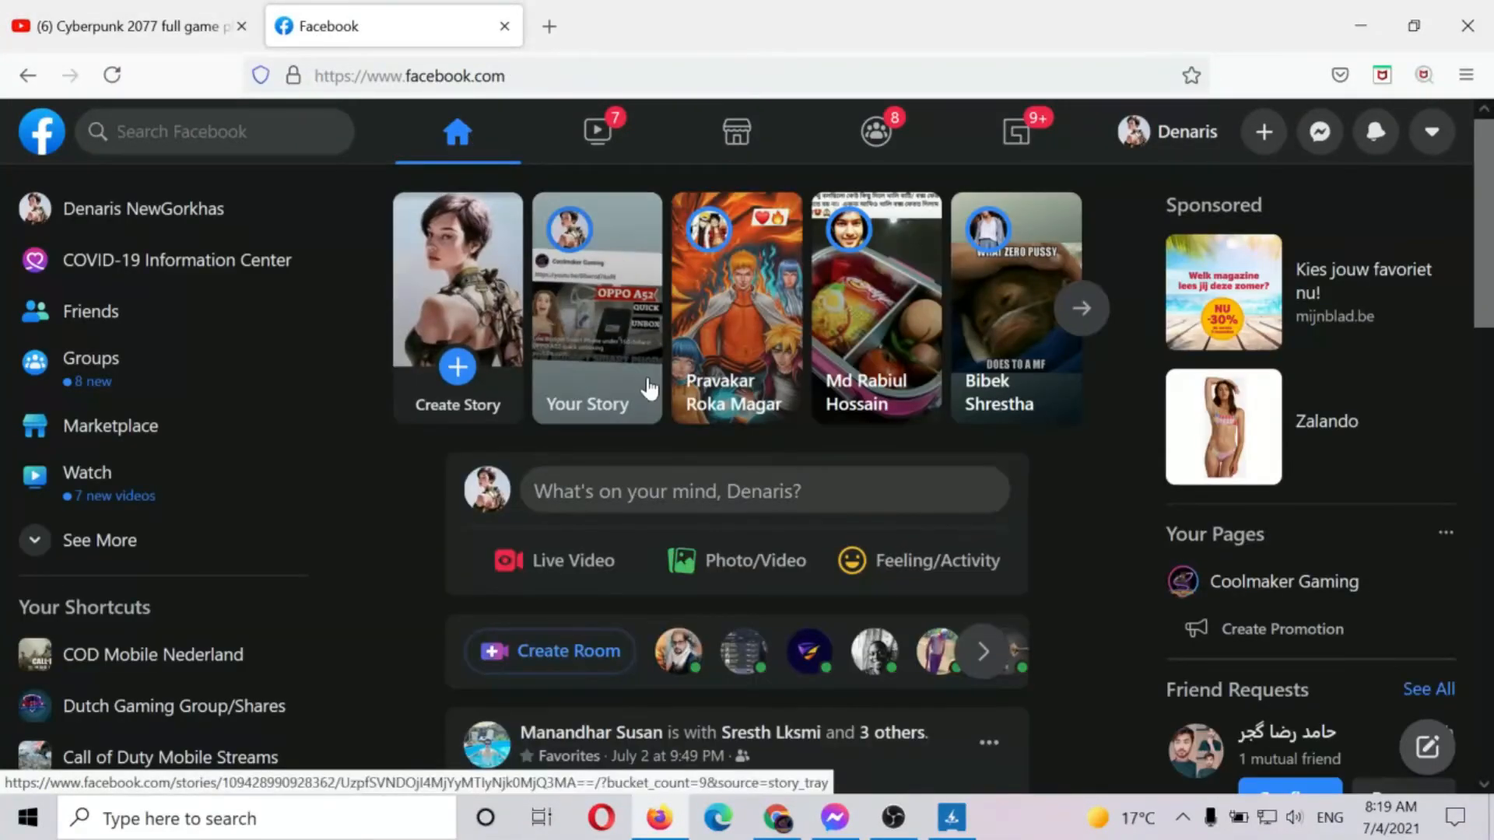
{"action": "scroll", "coordinate": [643, 380], "scroll_direction": "down", "scroll_amount": 5}
{"action": "scroll", "coordinate": [645, 393], "scroll_direction": "down", "scroll_amount": 10}
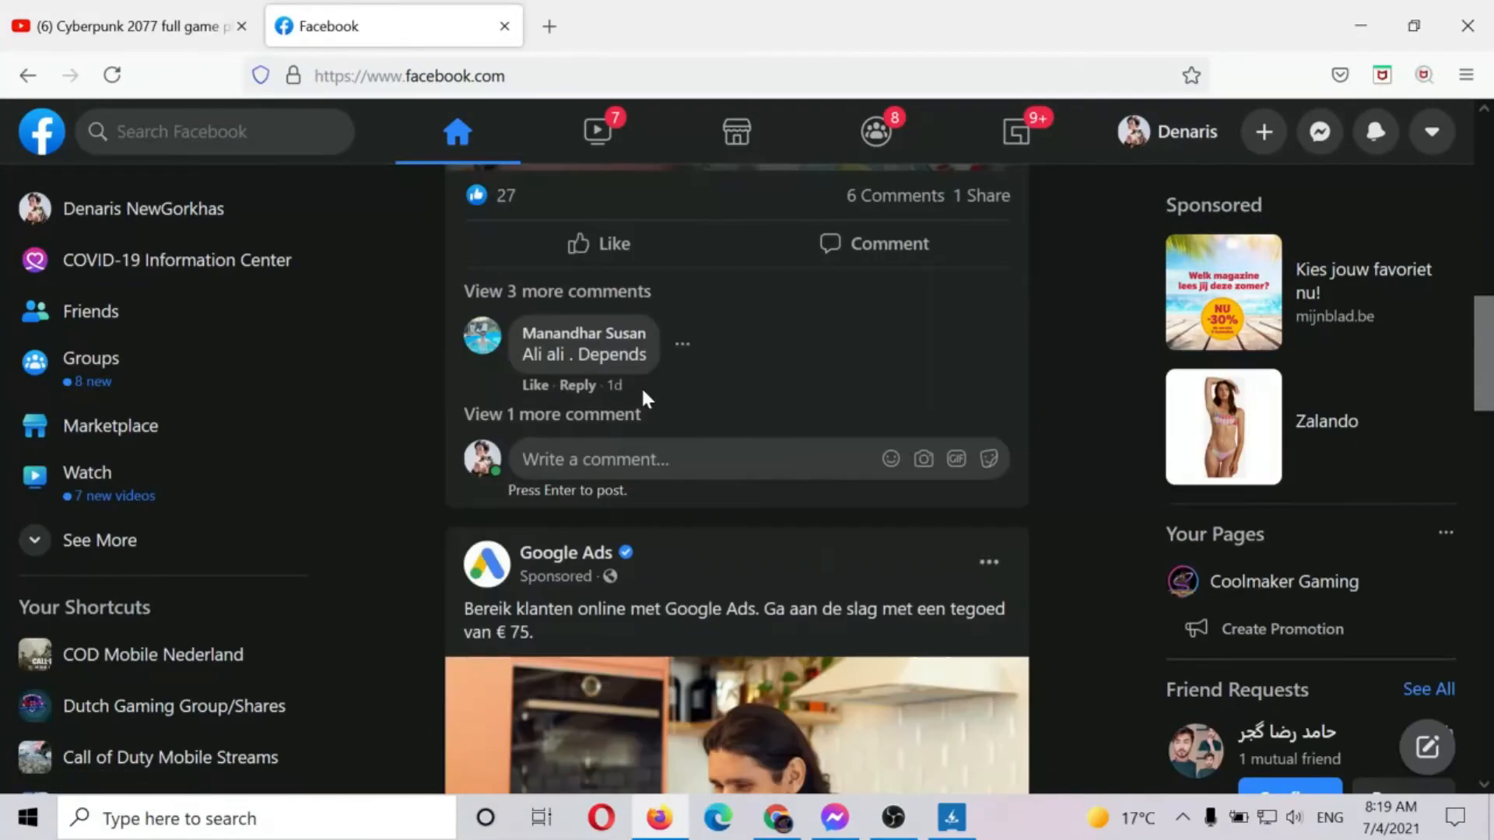
{"action": "scroll", "coordinate": [641, 399], "scroll_direction": "down", "scroll_amount": 3}
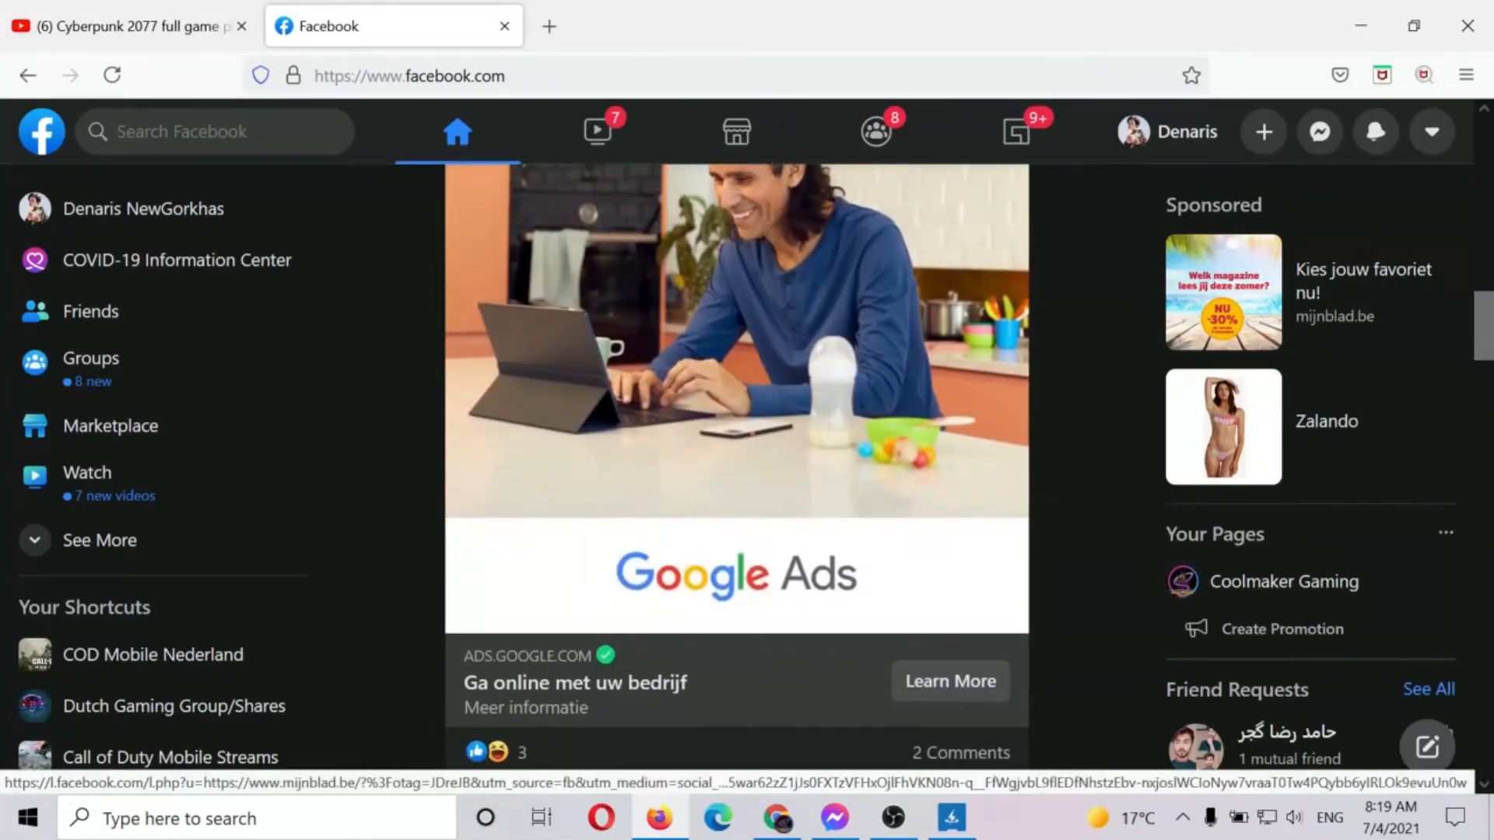
{"action": "left_click", "coordinate": [1378, 139]}
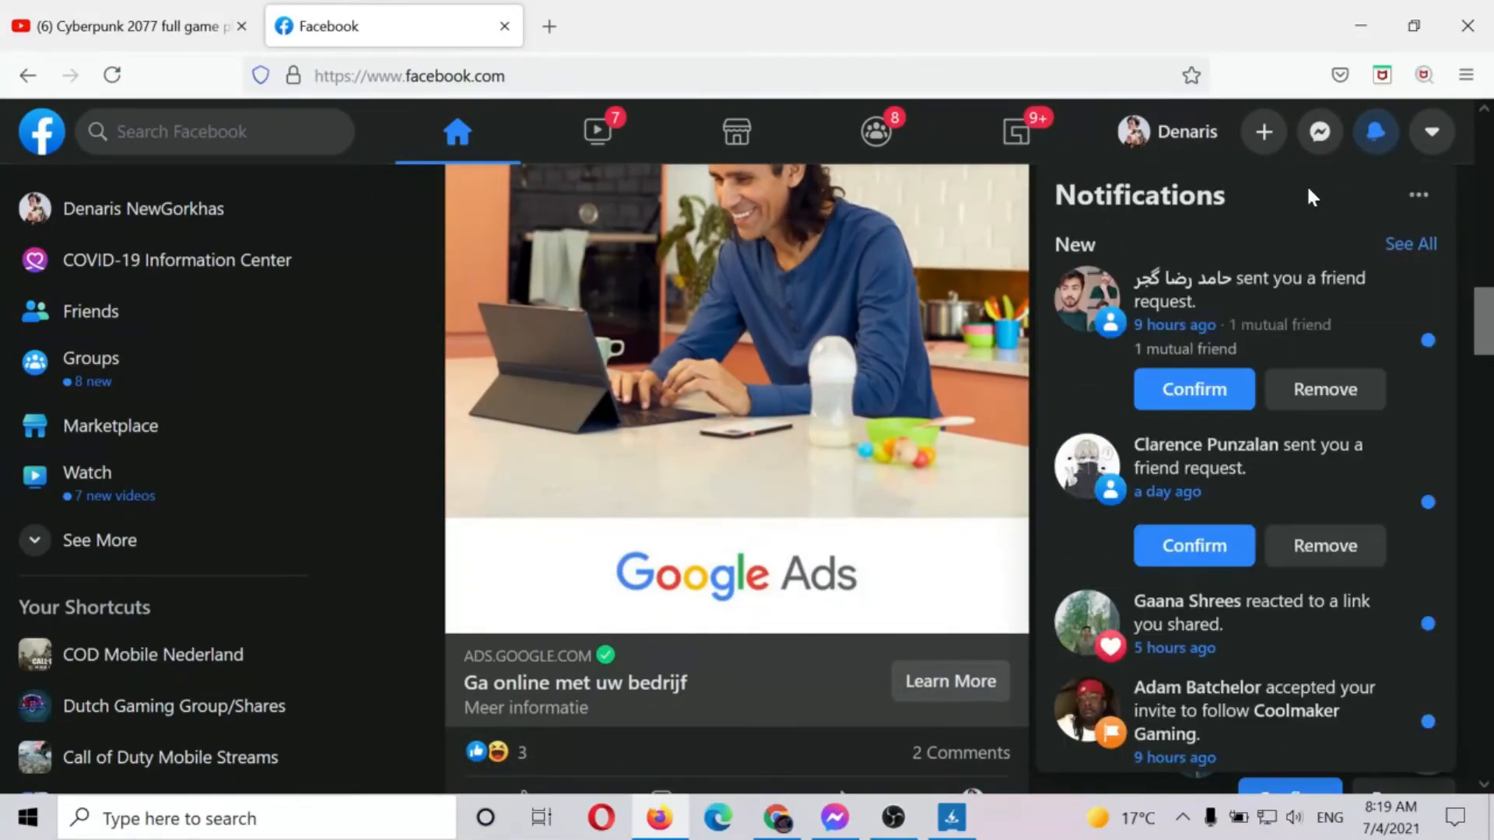
{"action": "left_click", "coordinate": [1371, 136]}
{"action": "left_click", "coordinate": [1373, 134]}
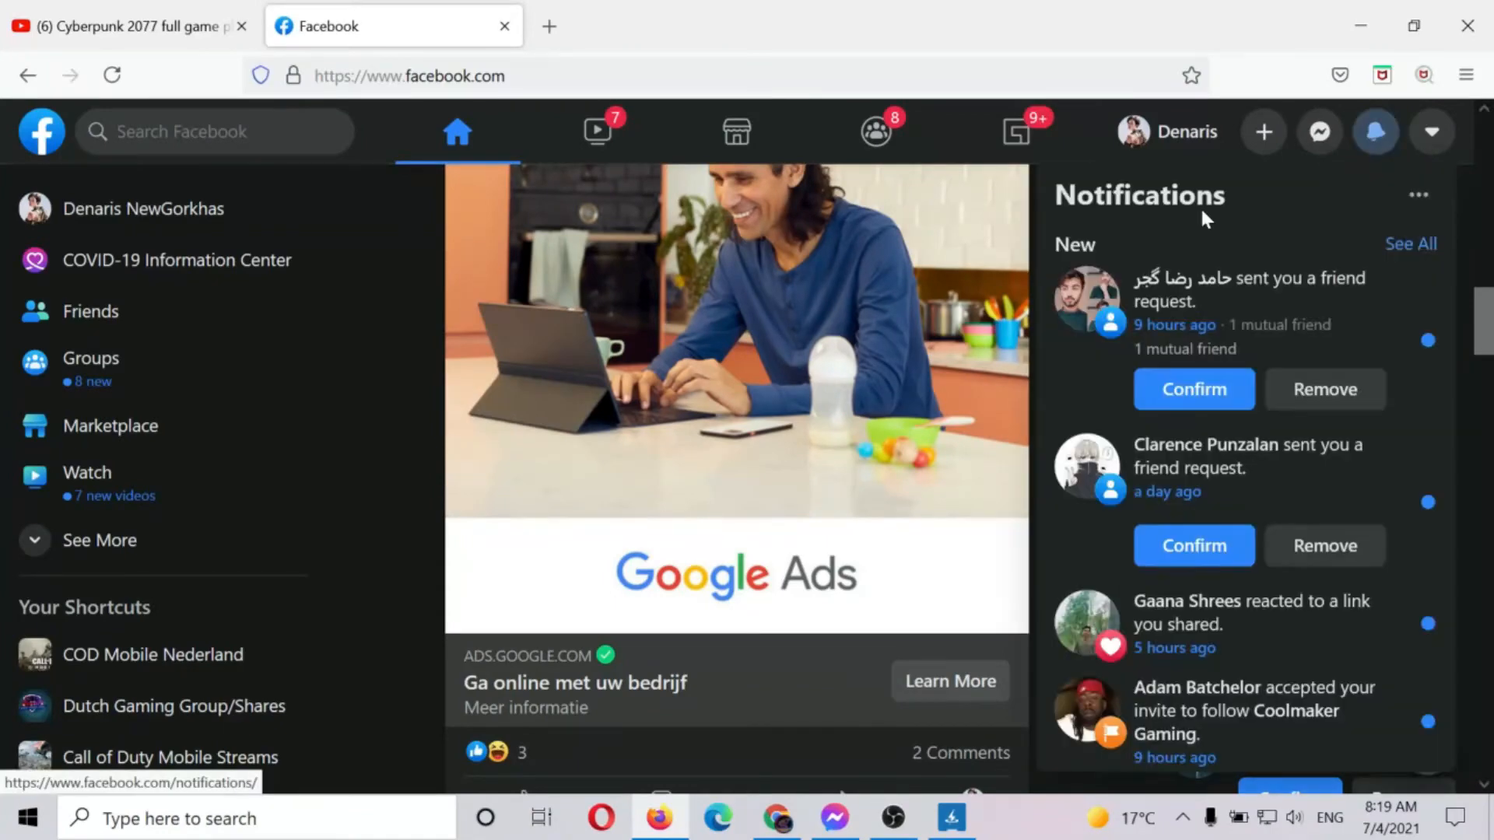
{"action": "scroll", "coordinate": [821, 474], "scroll_direction": "down", "scroll_amount": 8}
{"action": "scroll", "coordinate": [814, 471], "scroll_direction": "down", "scroll_amount": 10}
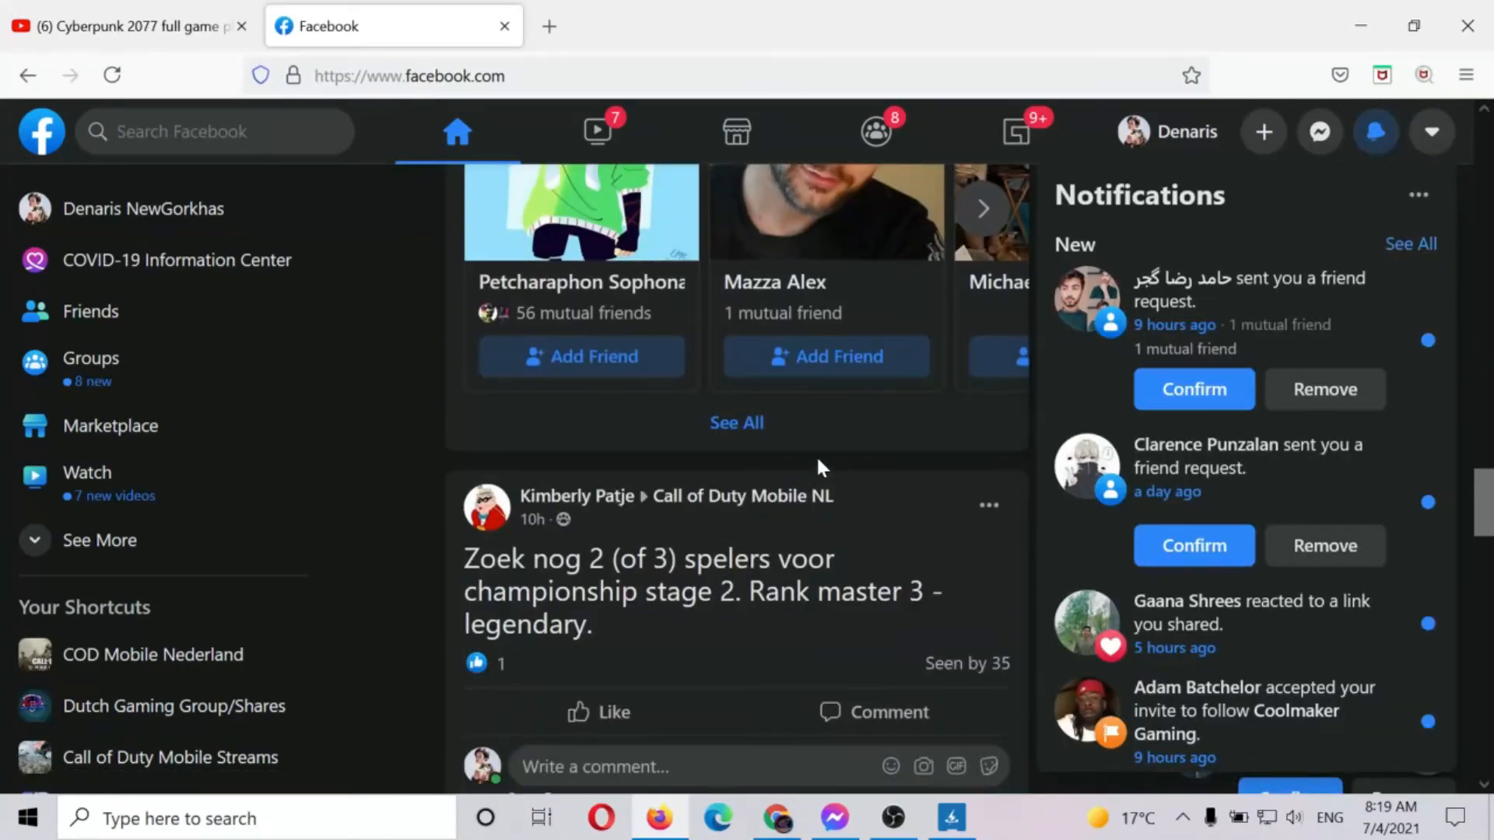
{"action": "left_click", "coordinate": [1377, 134]}
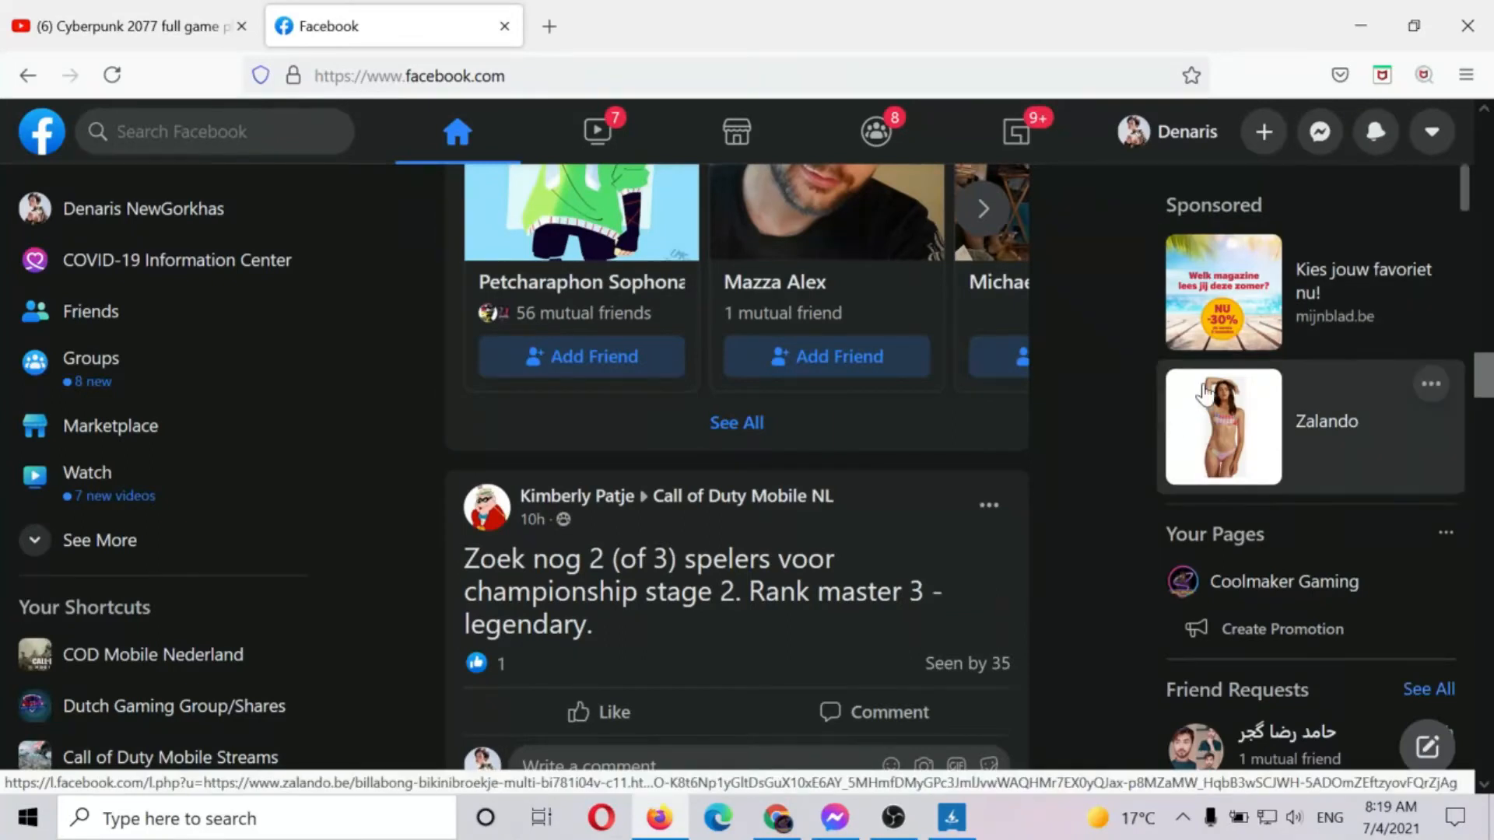
{"action": "left_click", "coordinate": [1371, 134]}
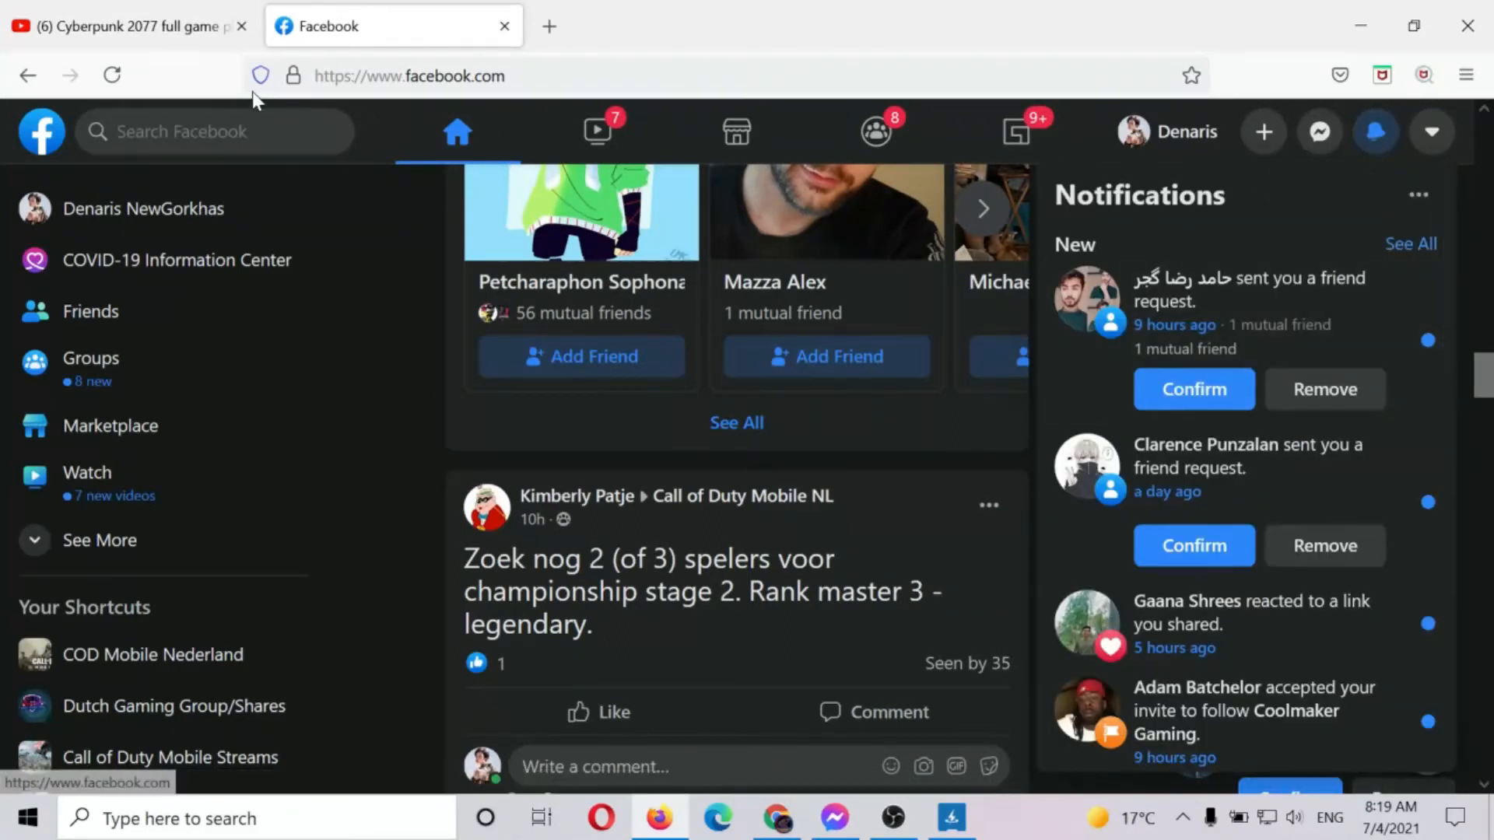
- Reload the Facebook home page and check the refreshed feed and notifications for the live post
{"action": "left_click", "coordinate": [112, 74]}
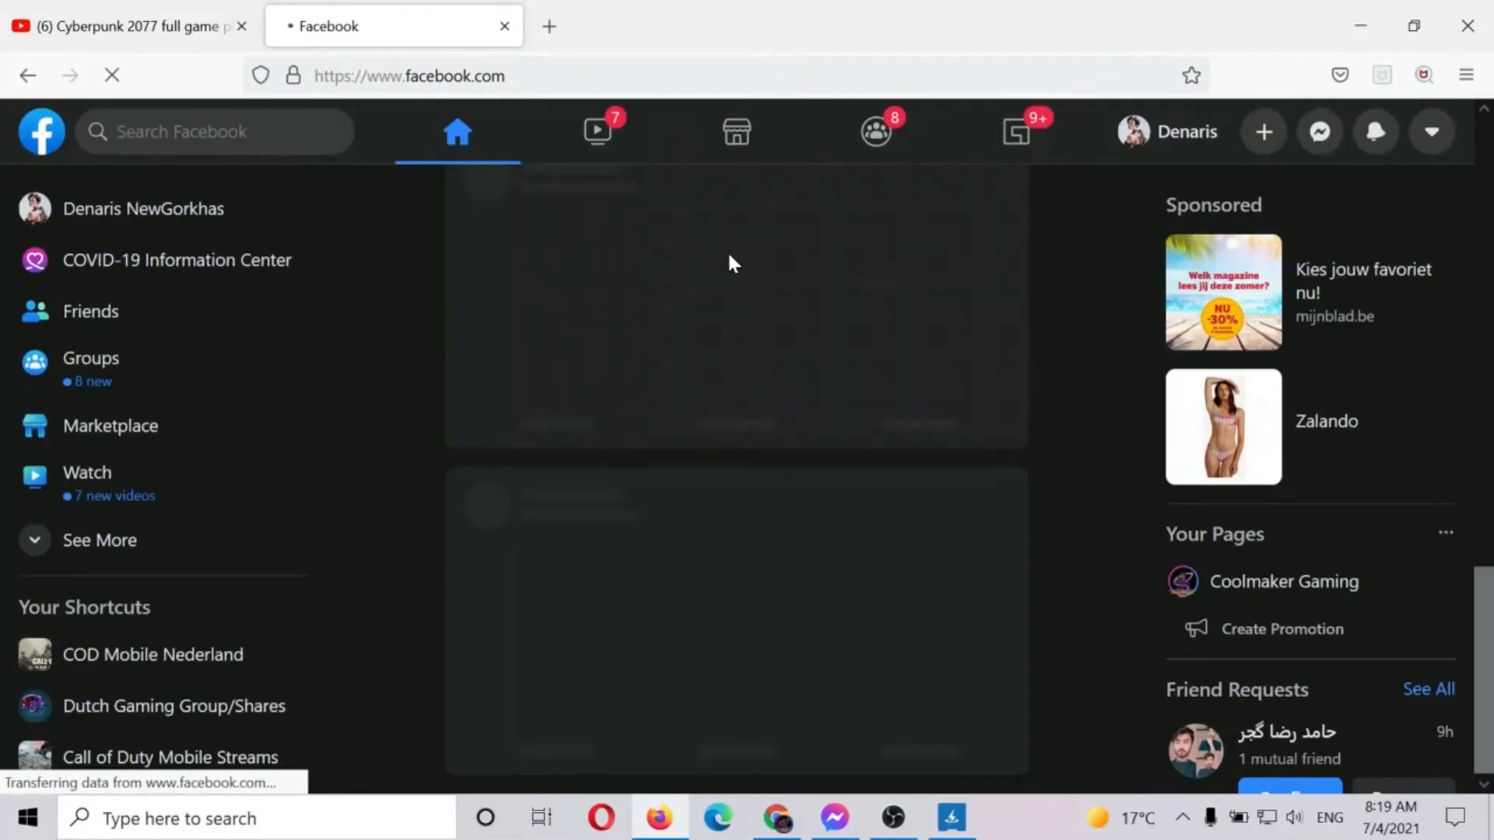
{"action": "scroll", "coordinate": [775, 360], "scroll_direction": "down", "scroll_amount": 2}
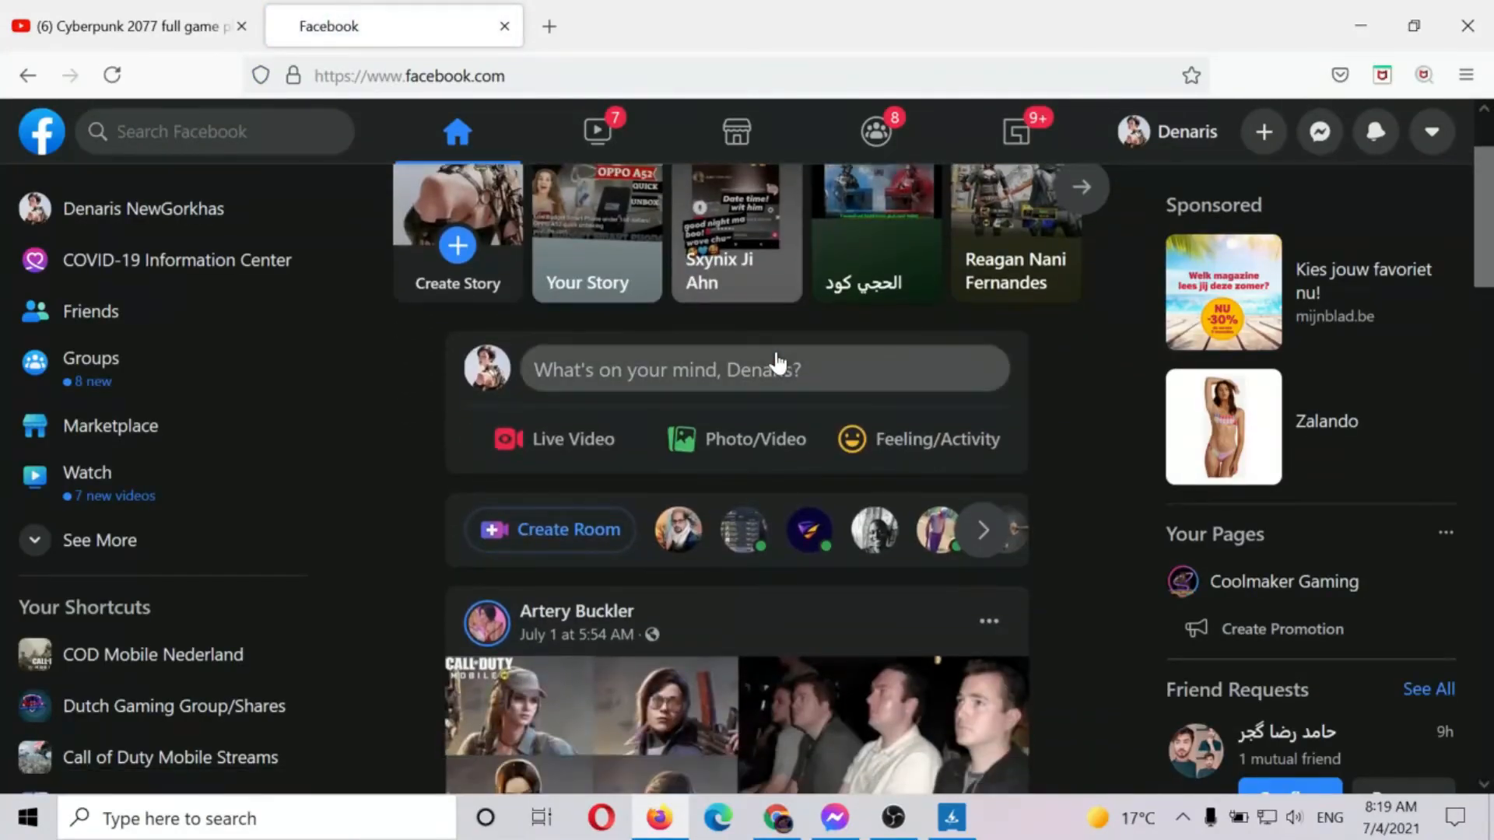
{"action": "scroll", "coordinate": [775, 362], "scroll_direction": "down", "scroll_amount": 4}
{"action": "scroll", "coordinate": [775, 361], "scroll_direction": "down", "scroll_amount": 7}
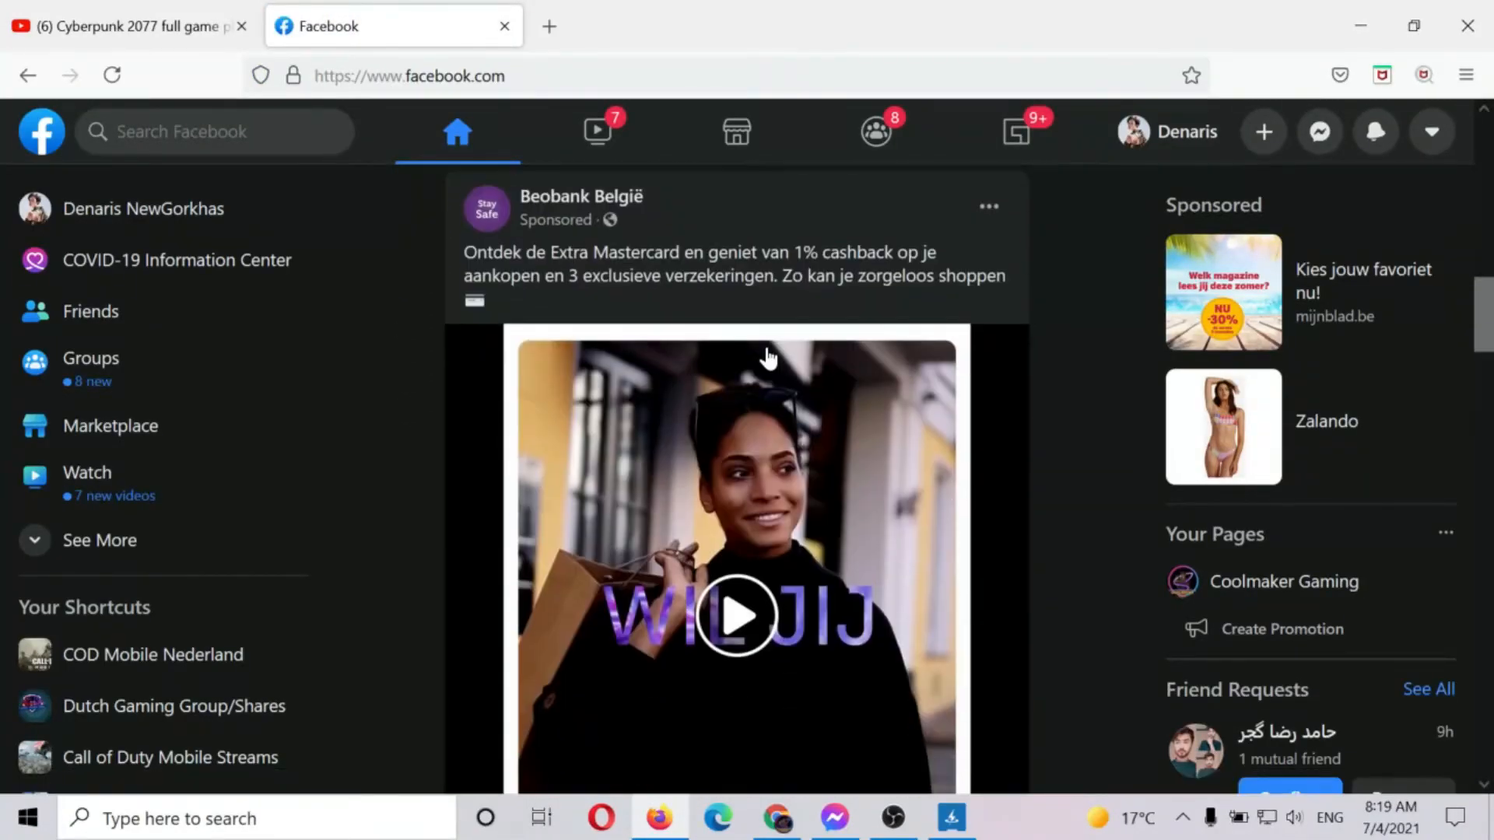
{"action": "scroll", "coordinate": [768, 358], "scroll_direction": "up", "scroll_amount": 7}
{"action": "left_click", "coordinate": [1365, 139]}
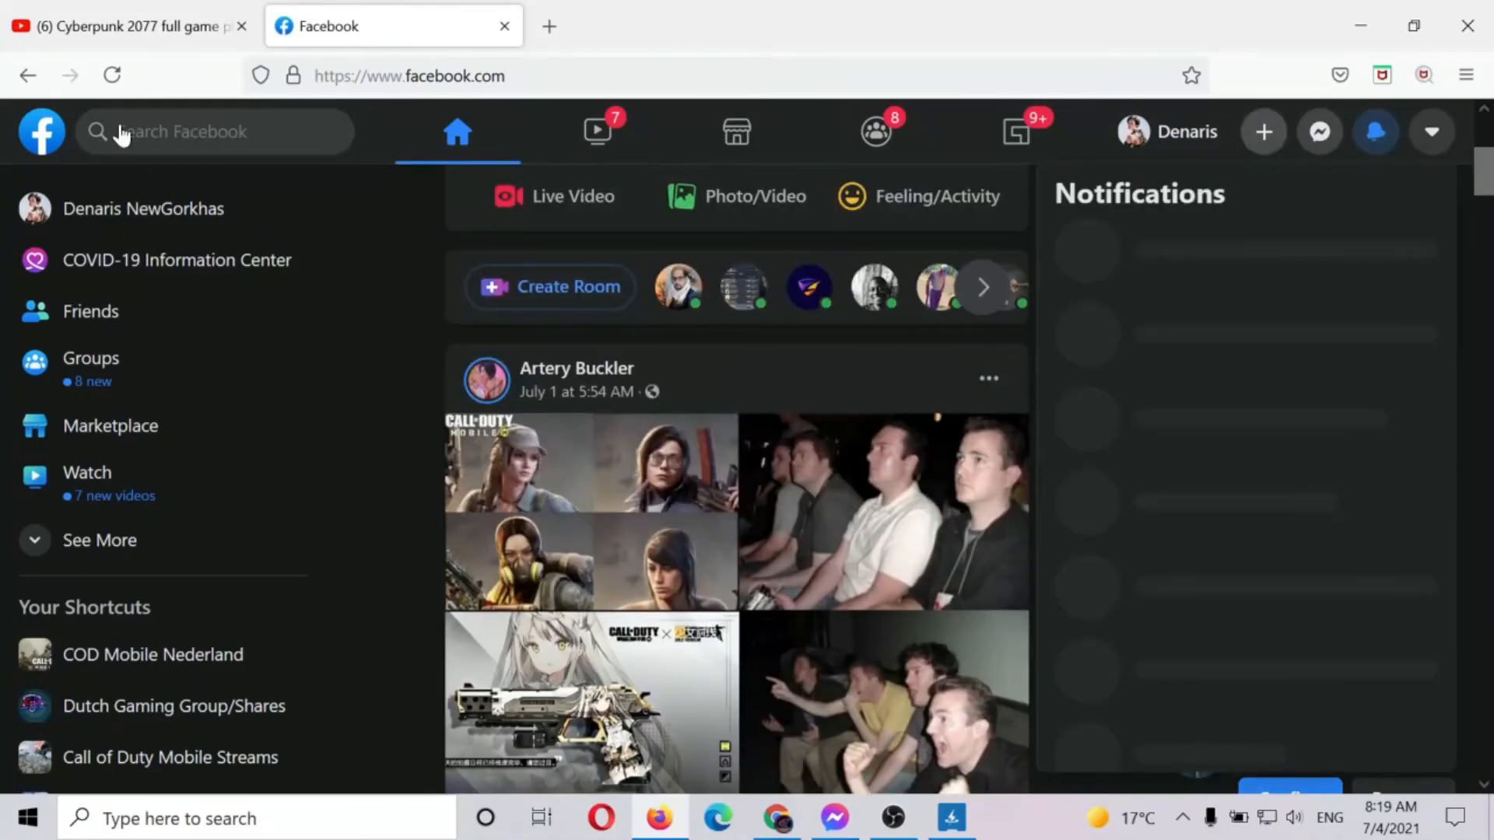
- Open the Coolmaker Gaming page from the recent searches, find its current live video and like the post
{"action": "left_click", "coordinate": [182, 132]}
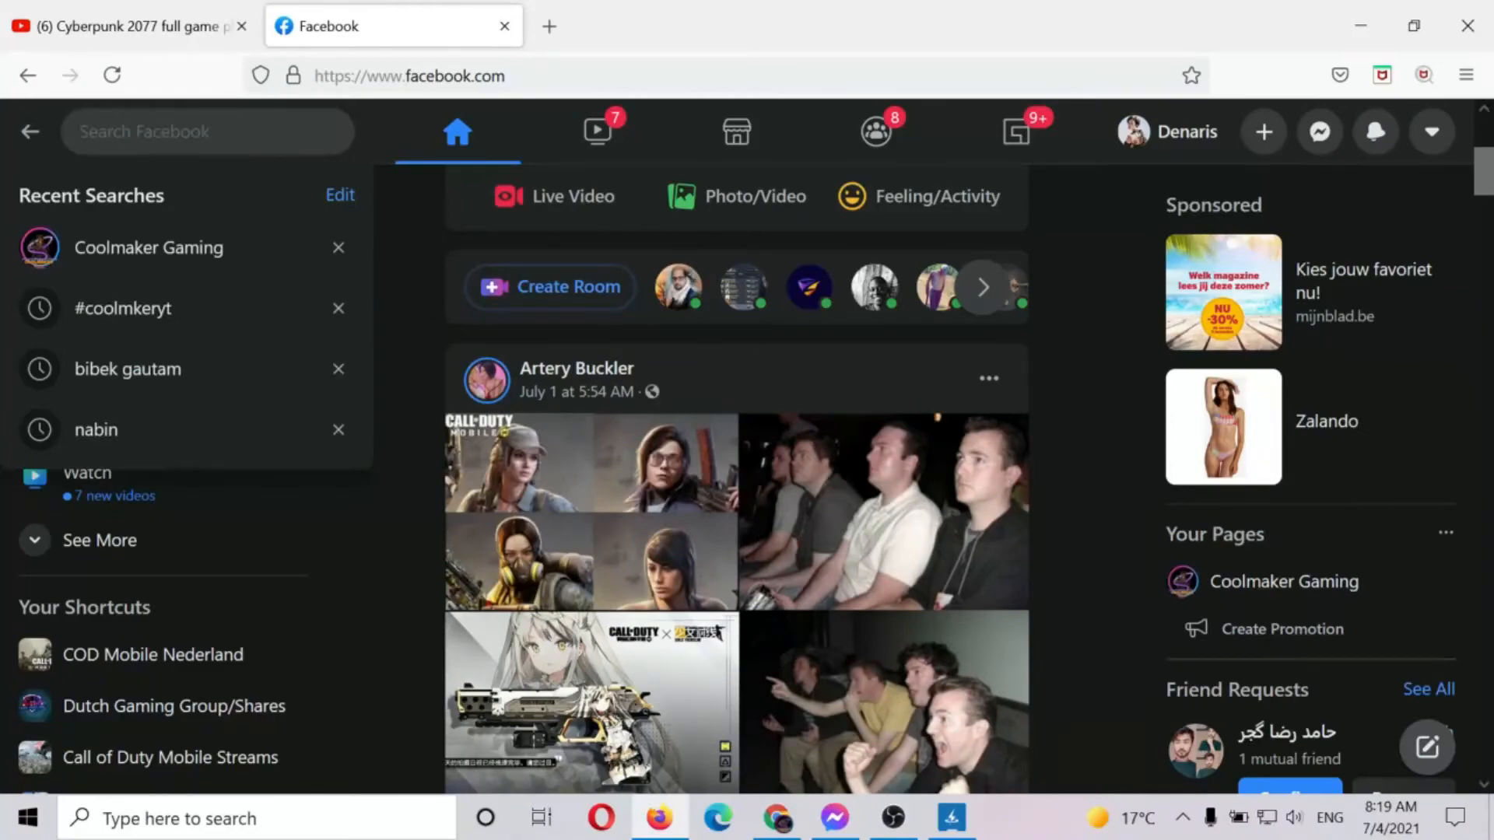
{"action": "left_click", "coordinate": [133, 249]}
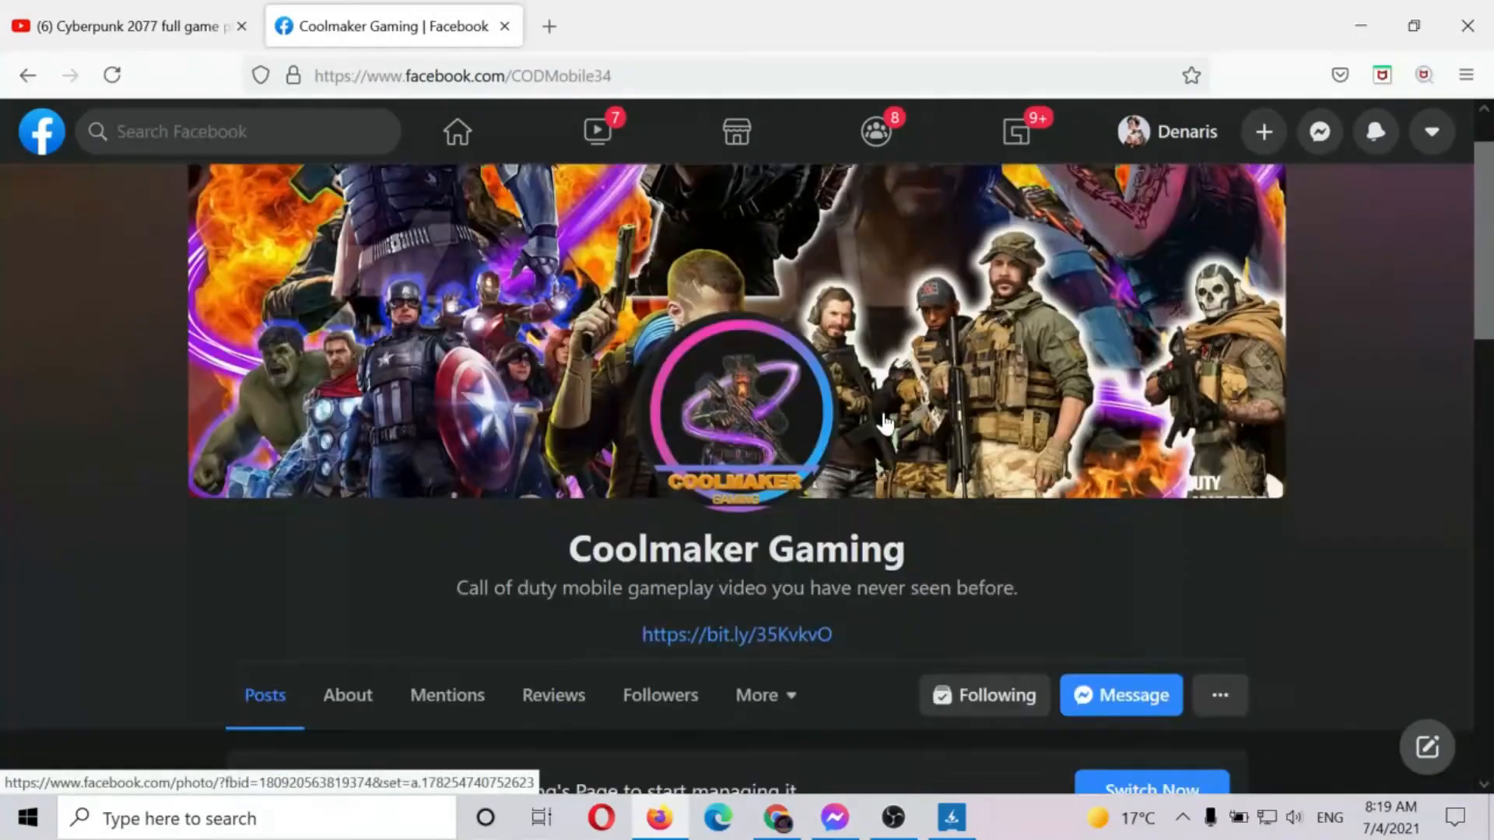
{"action": "scroll", "coordinate": [897, 423], "scroll_direction": "down", "scroll_amount": 3}
{"action": "scroll", "coordinate": [879, 483], "scroll_direction": "up", "scroll_amount": 2}
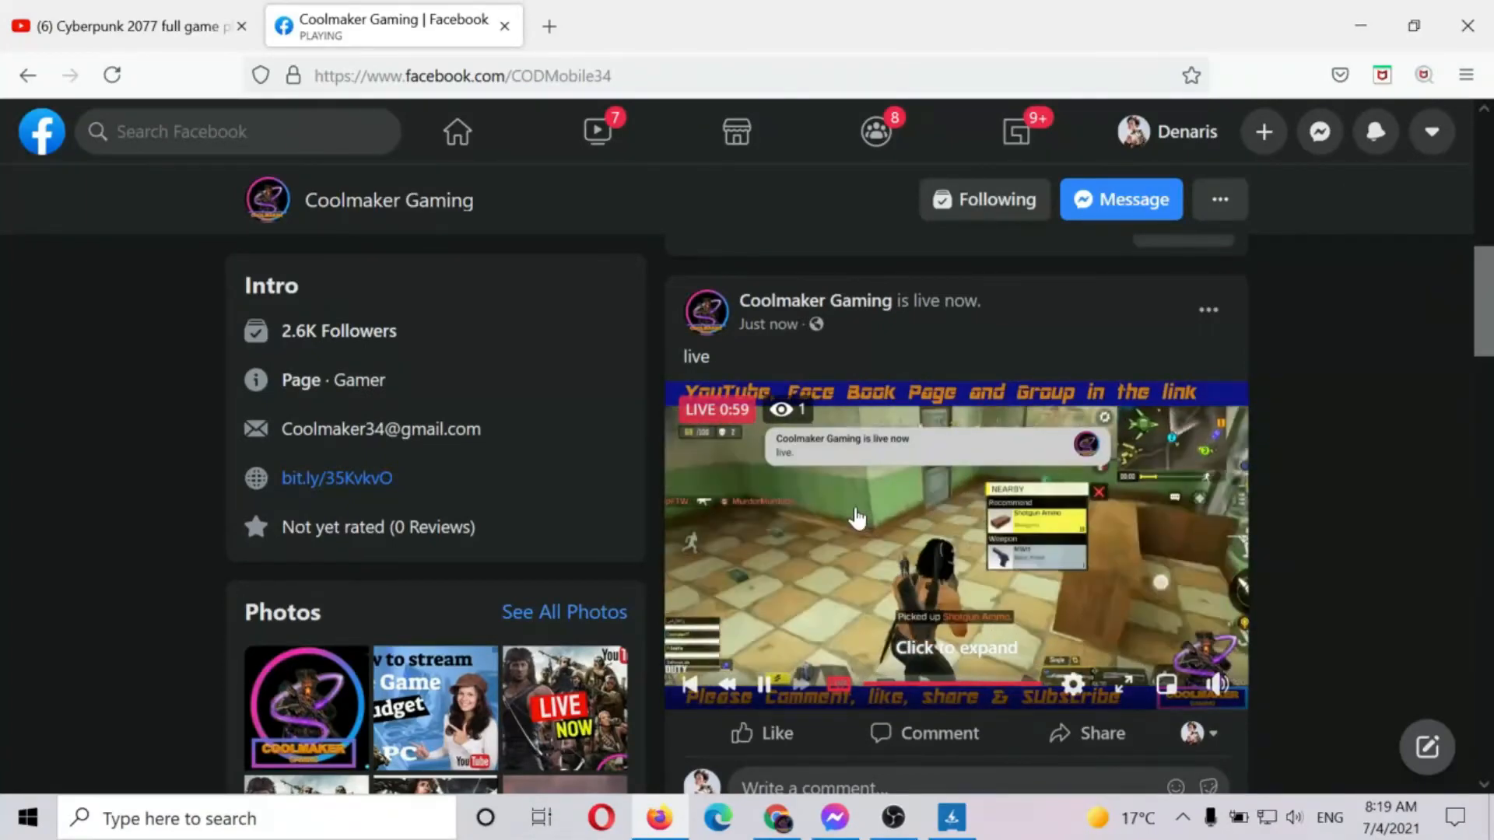
{"action": "scroll", "coordinate": [791, 500], "scroll_direction": "down", "scroll_amount": 2}
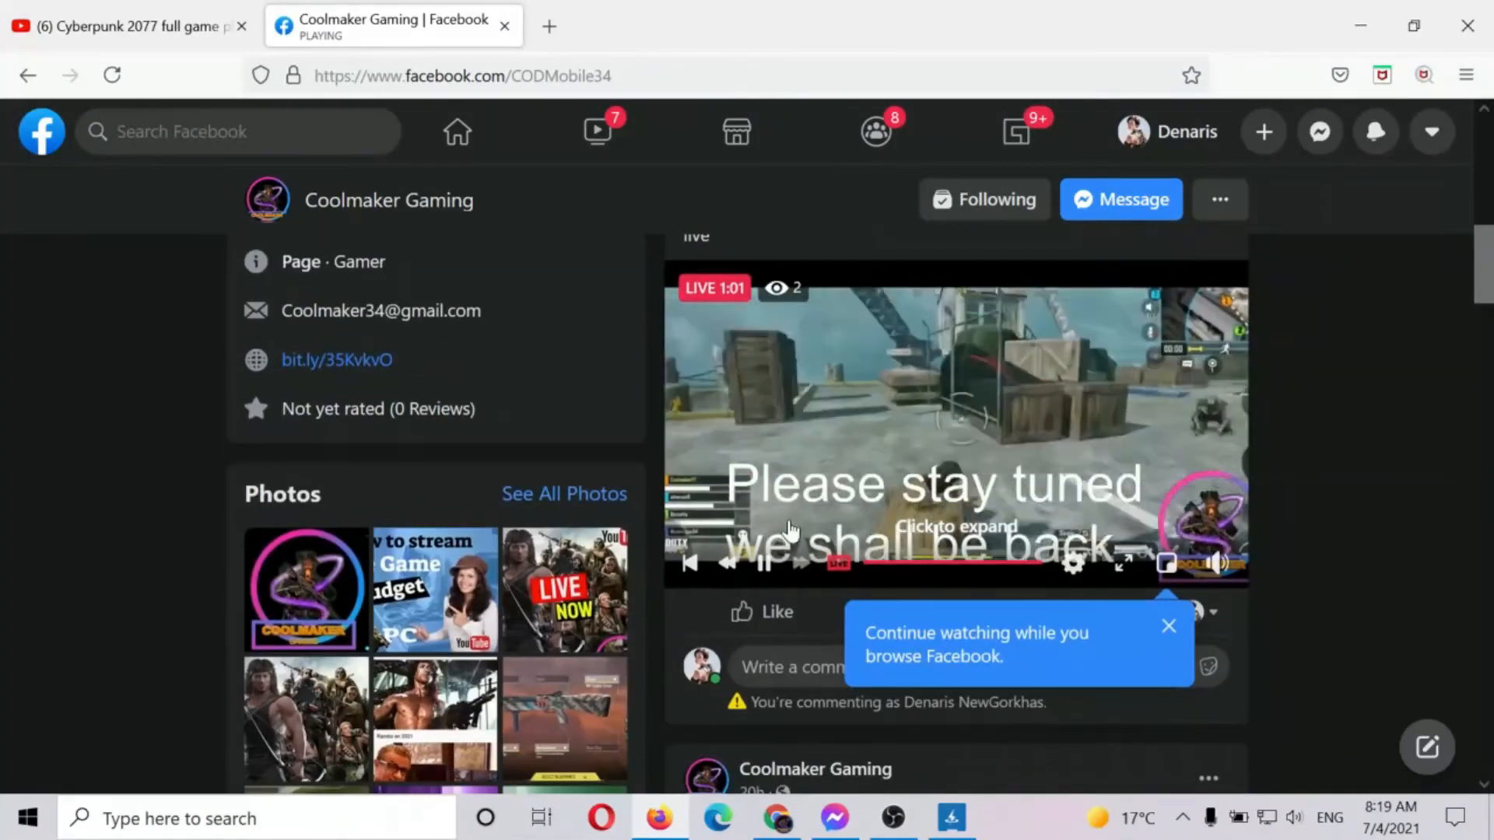
{"action": "left_click", "coordinate": [765, 612]}
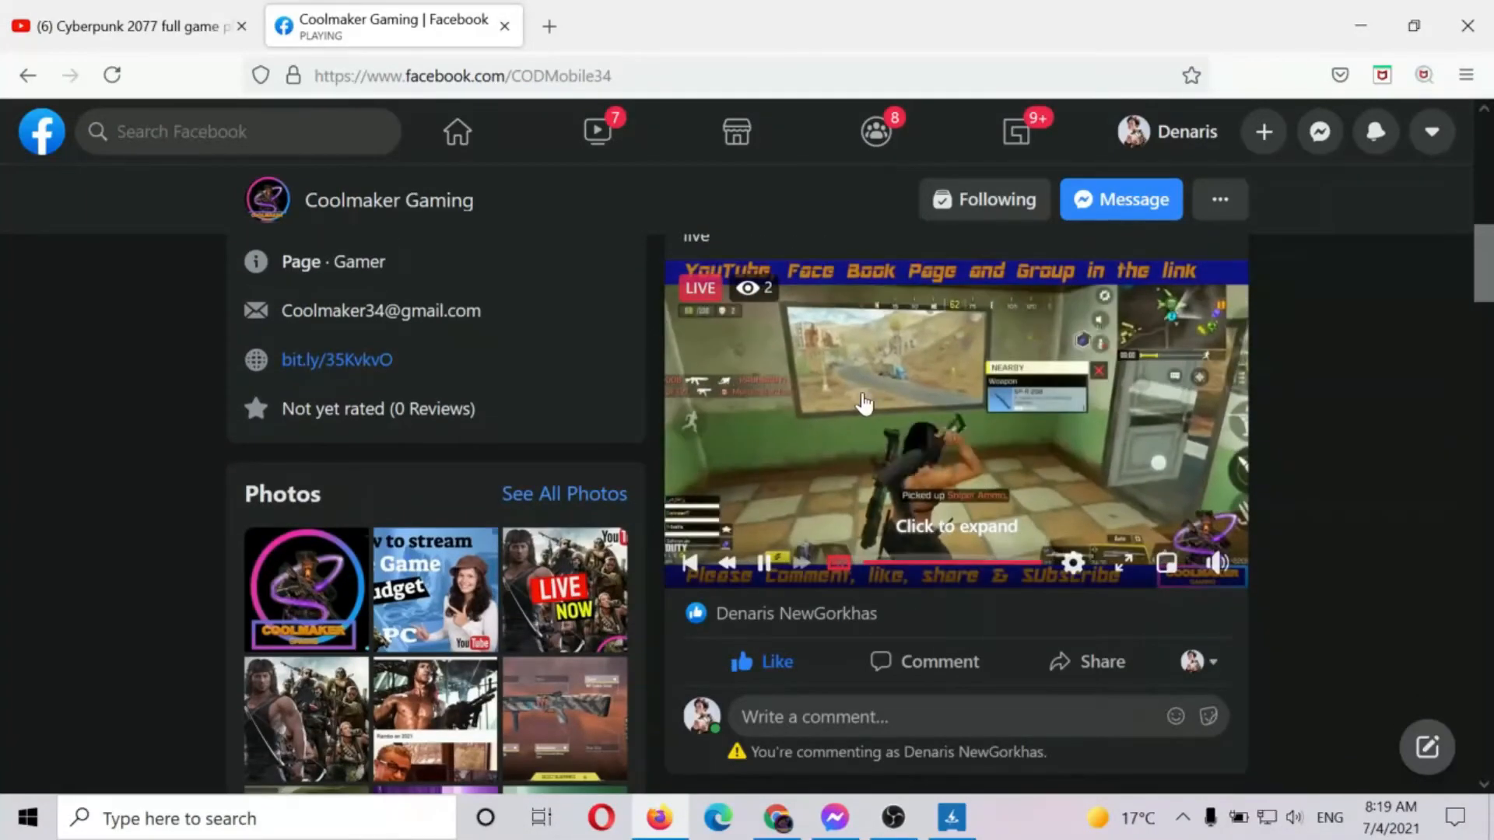
{"action": "scroll", "coordinate": [869, 403], "scroll_direction": "up", "scroll_amount": 2}
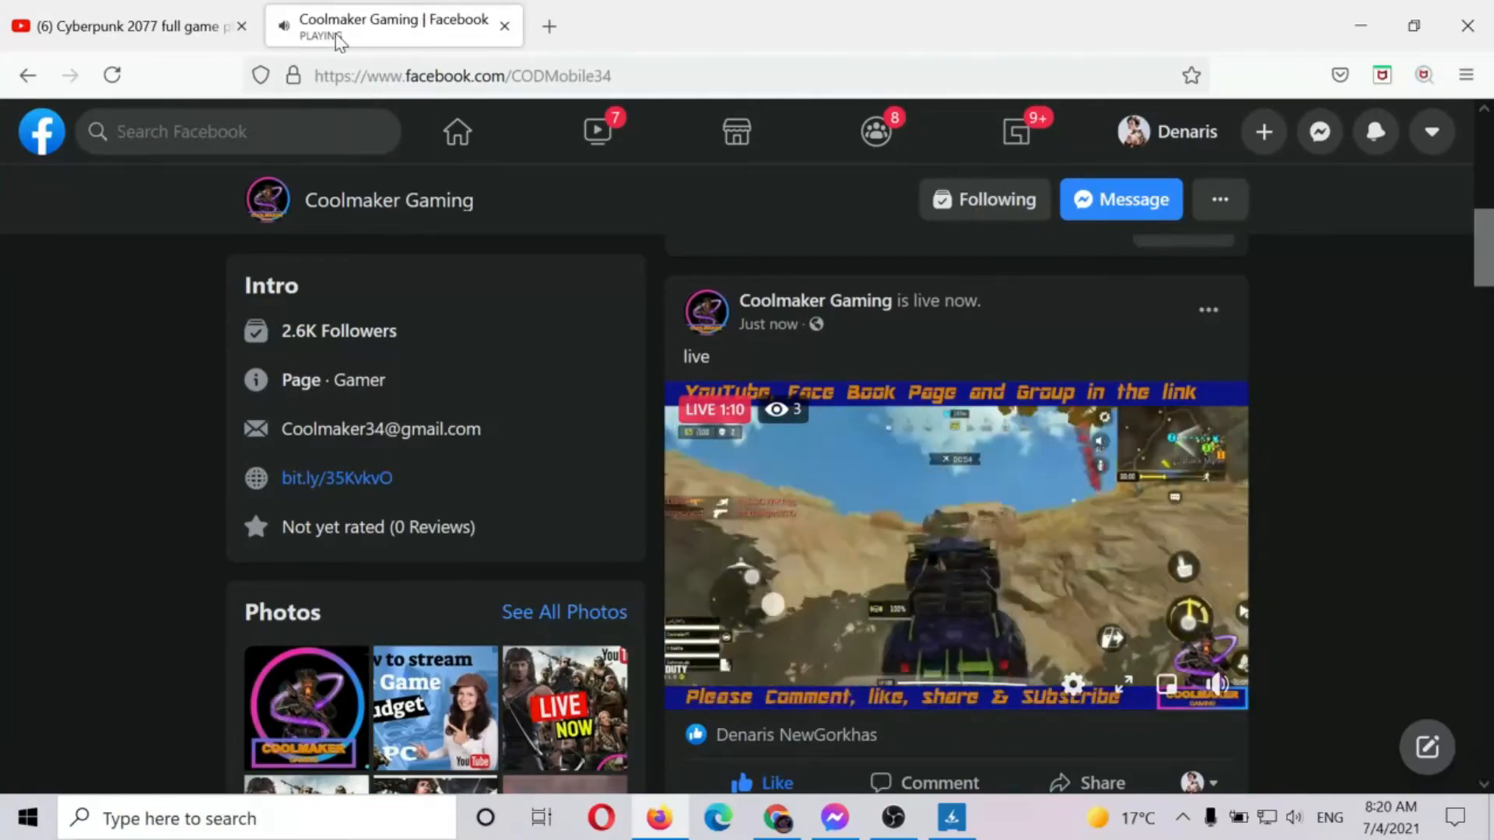
- Switch to OBS and stop streaming
{"action": "left_click", "coordinate": [835, 817]}
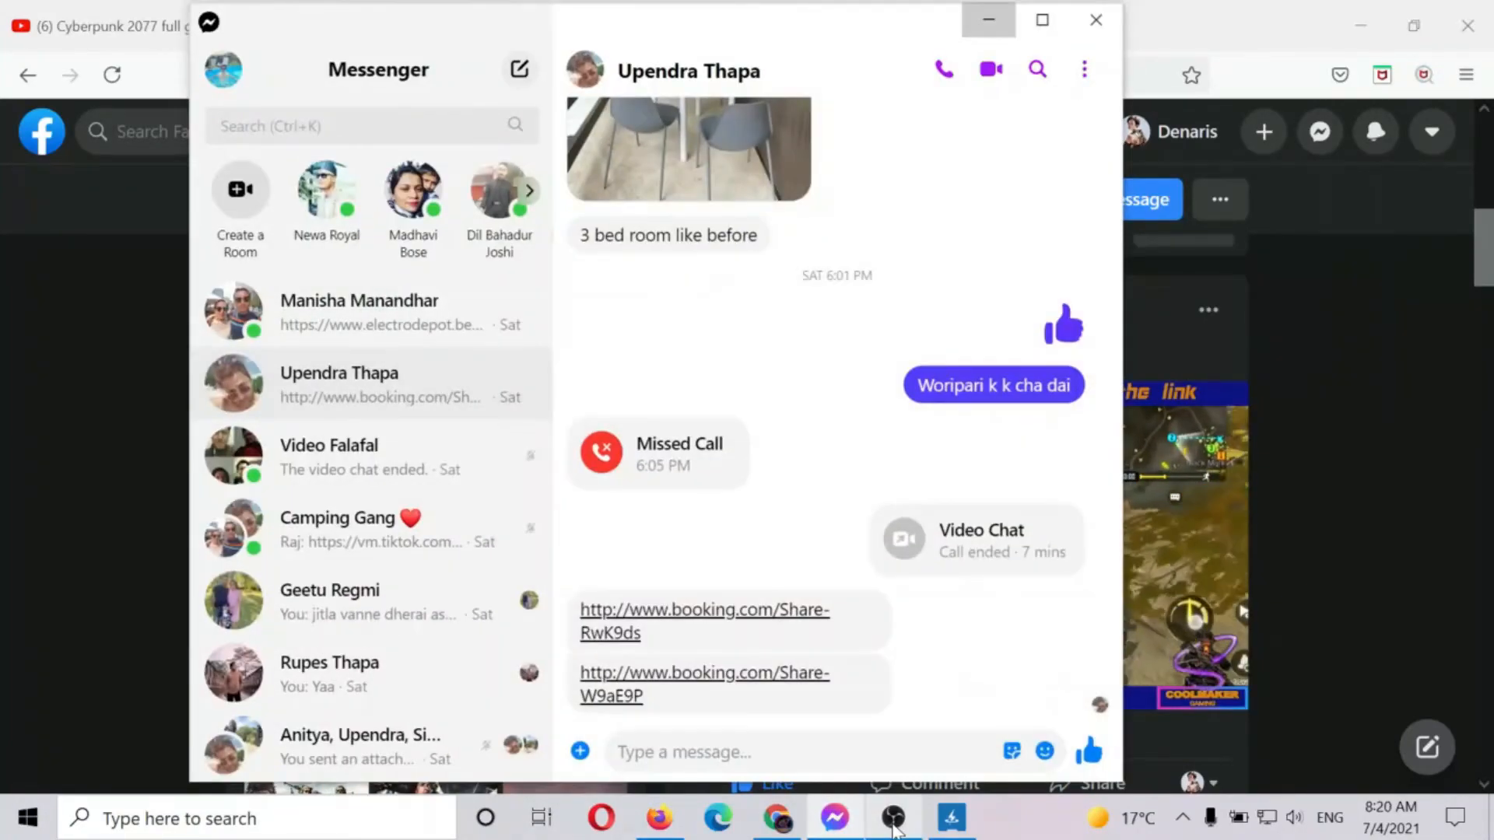
{"action": "left_click", "coordinate": [894, 819]}
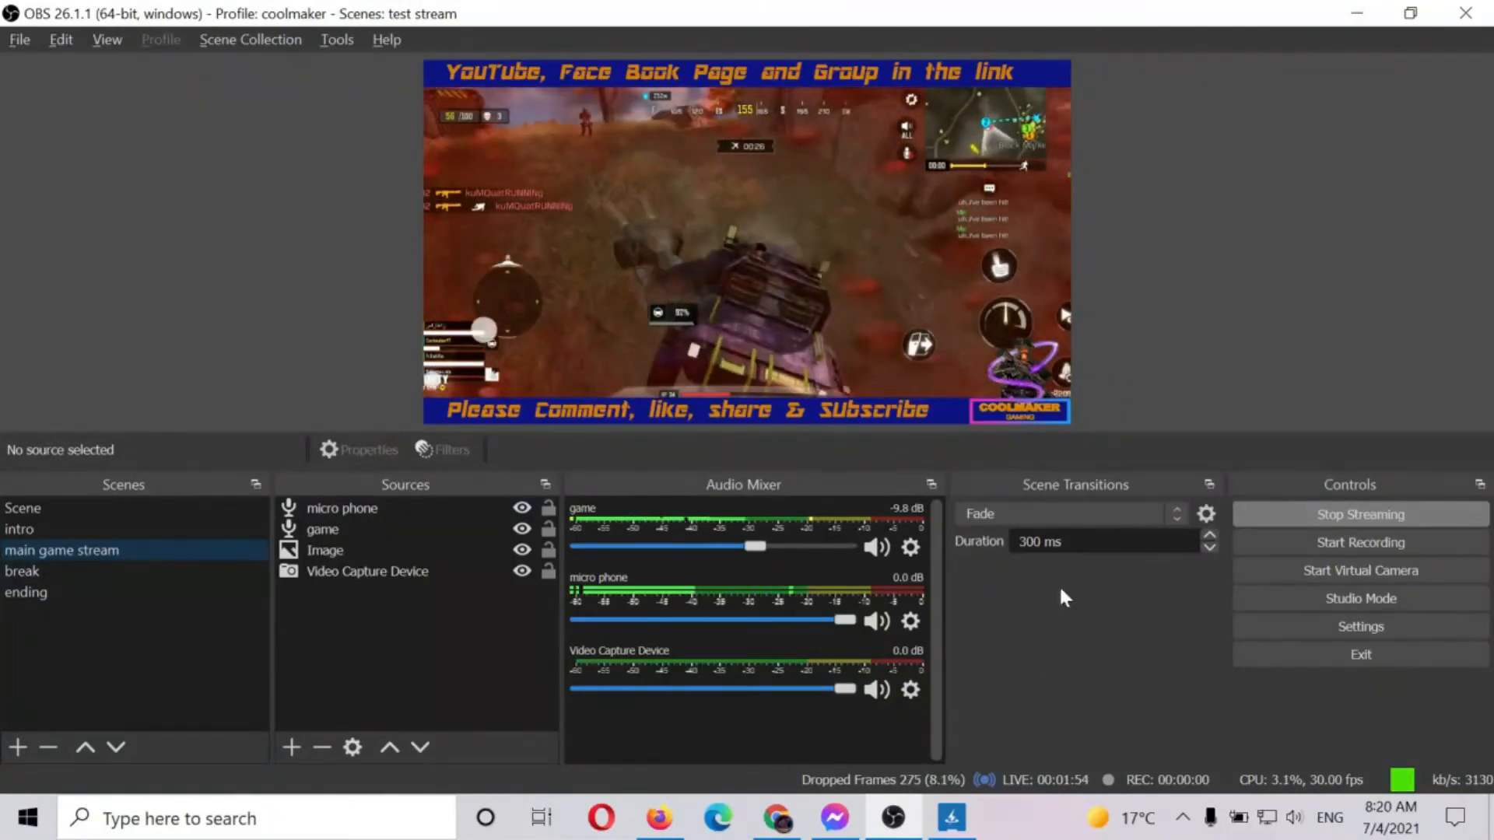
{"action": "left_click", "coordinate": [1332, 516]}
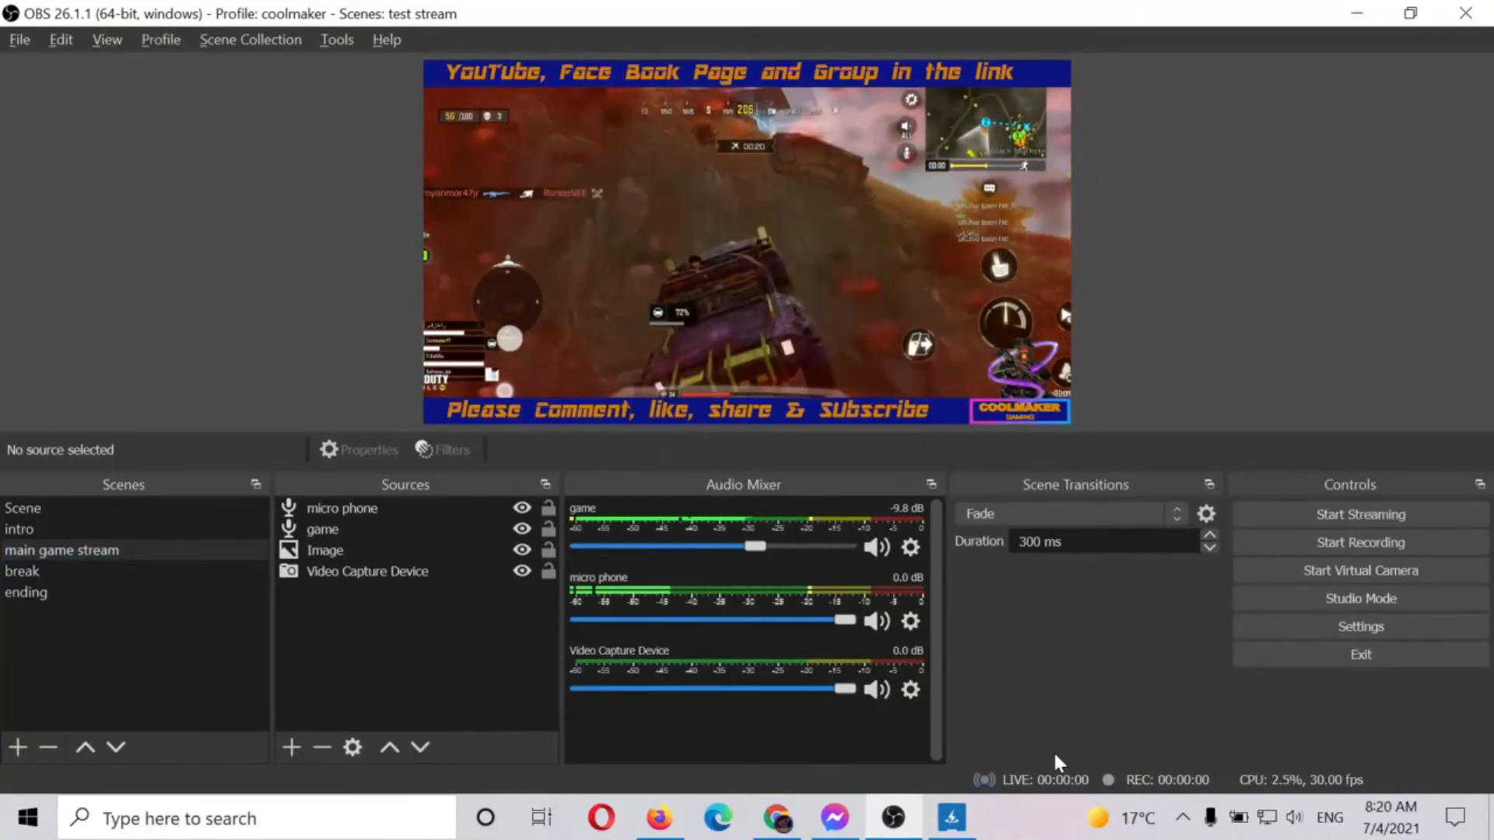
- End the live video in Facebook's Live Producer in Chrome and close the Chrome and Messenger windows
{"action": "left_click", "coordinate": [779, 818]}
{"action": "left_click", "coordinate": [95, 752]}
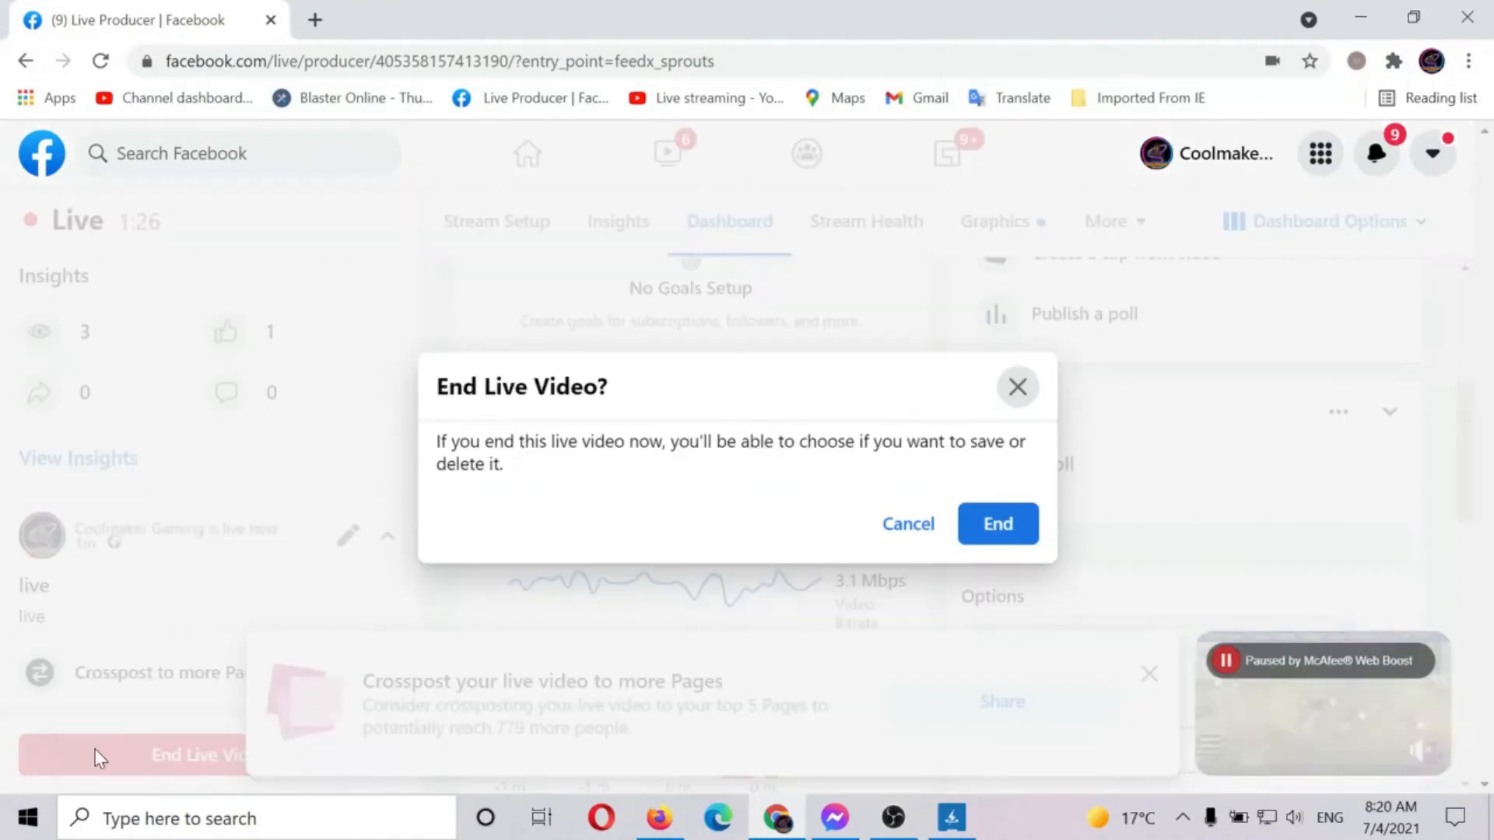
{"action": "left_click", "coordinate": [982, 523]}
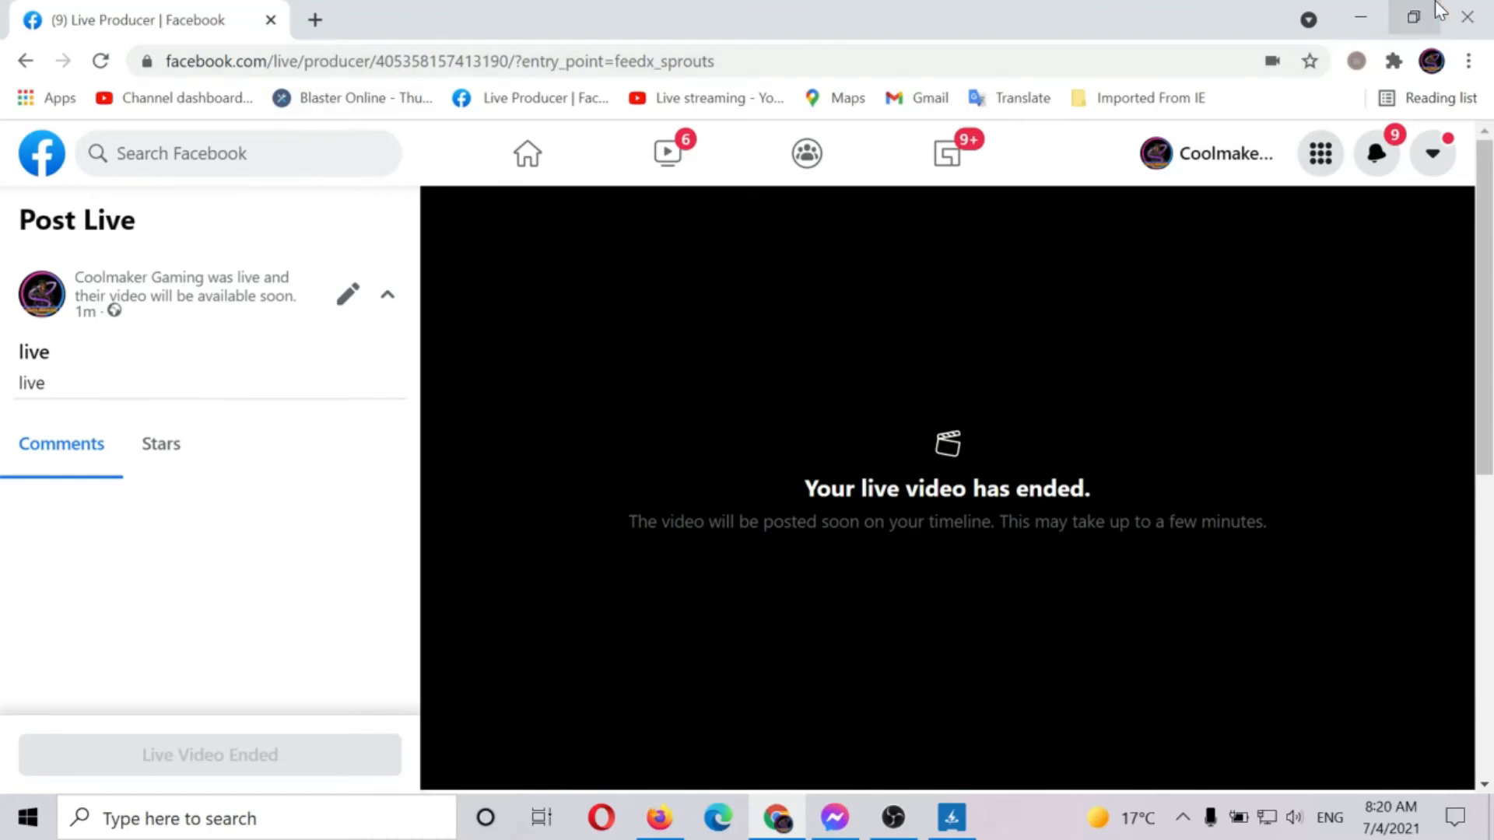
{"action": "left_click", "coordinate": [1471, 17]}
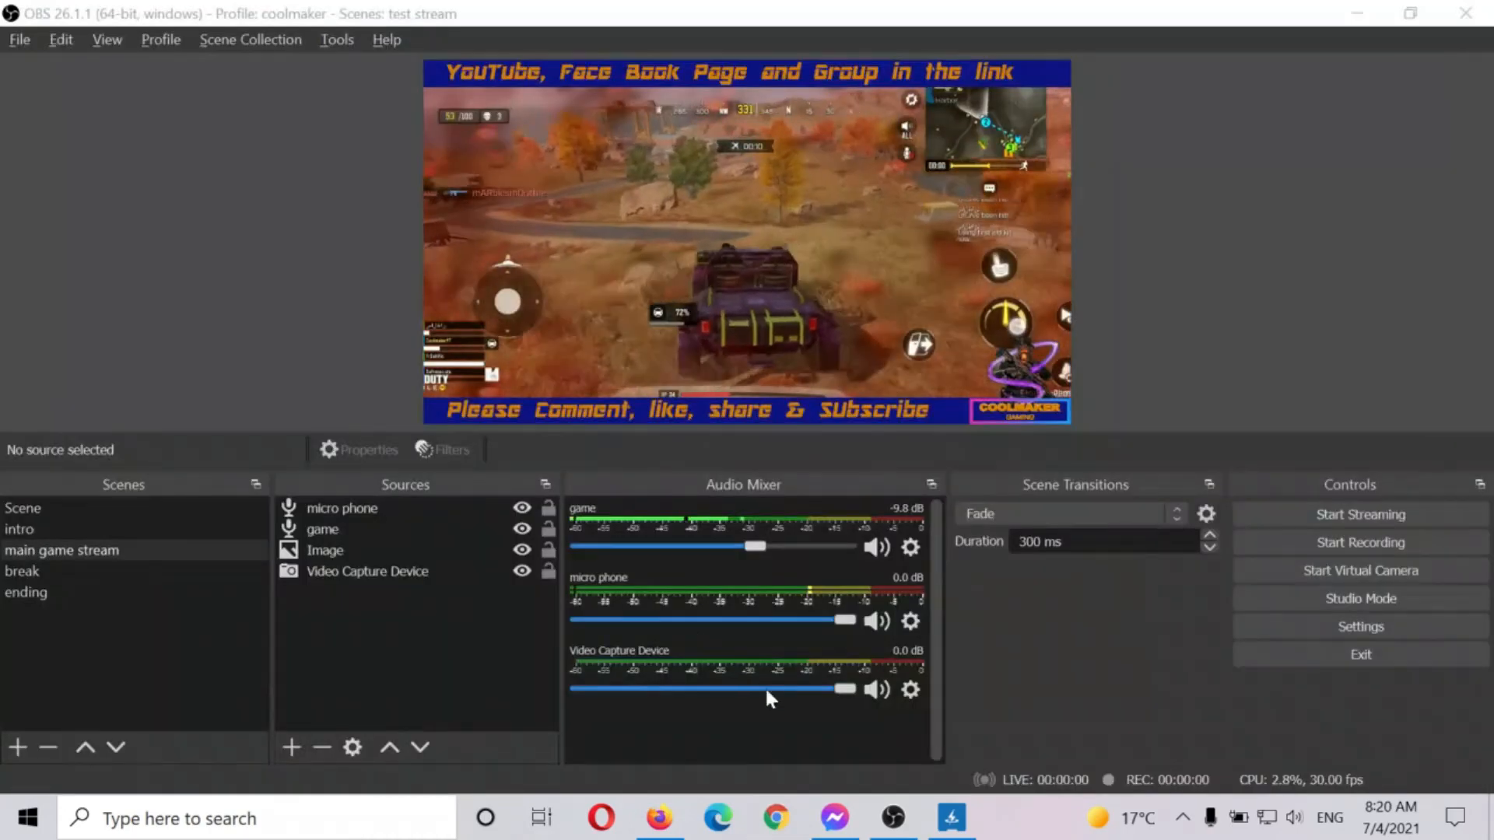
{"action": "left_click", "coordinate": [835, 817]}
{"action": "left_click", "coordinate": [1093, 20]}
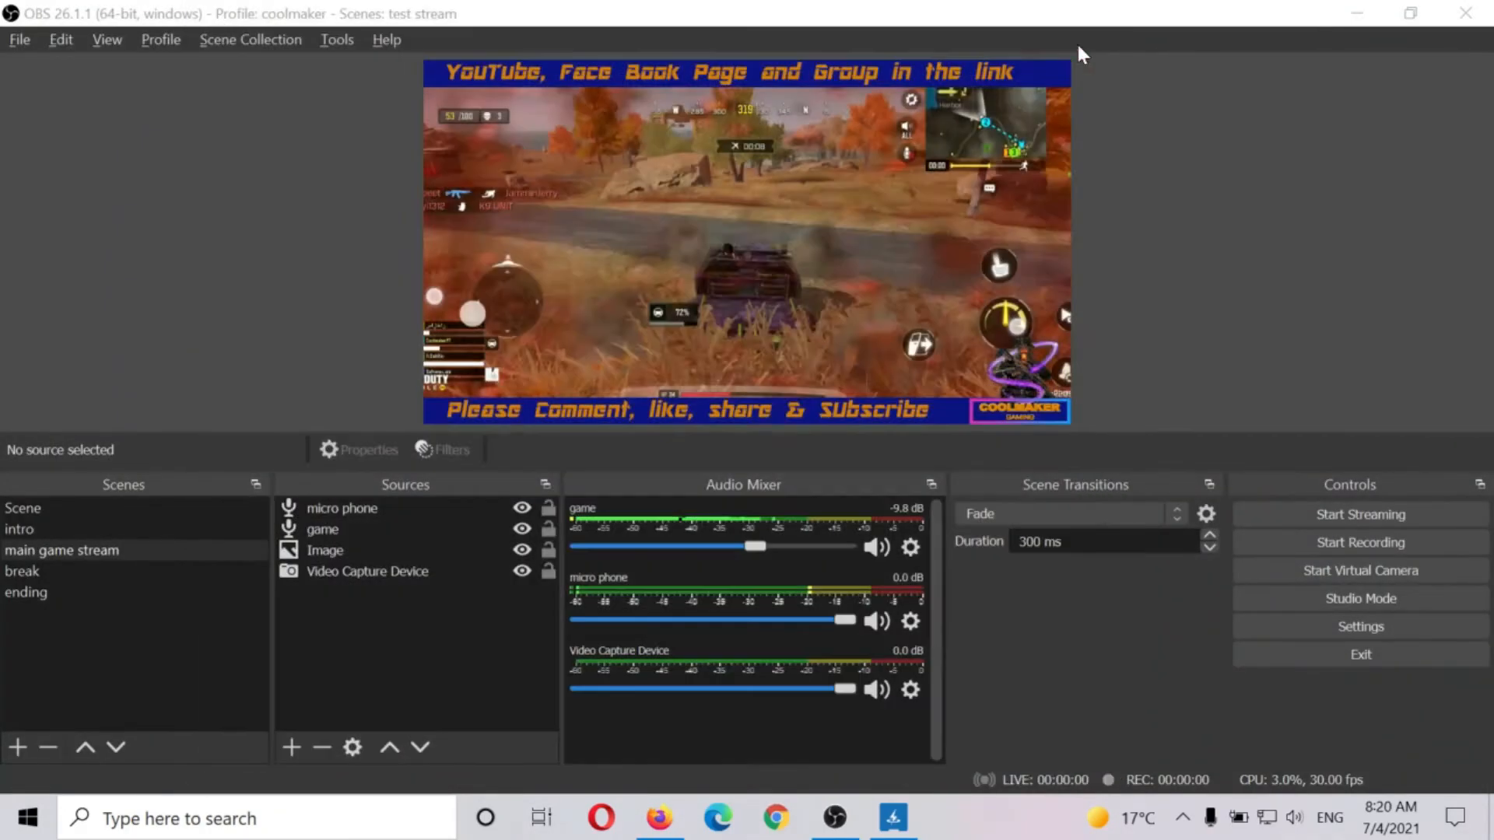
- Open the live video in its enlarged view from the Coolmaker Gaming page in Firefox, and close the browser
{"action": "left_click", "coordinate": [659, 817]}
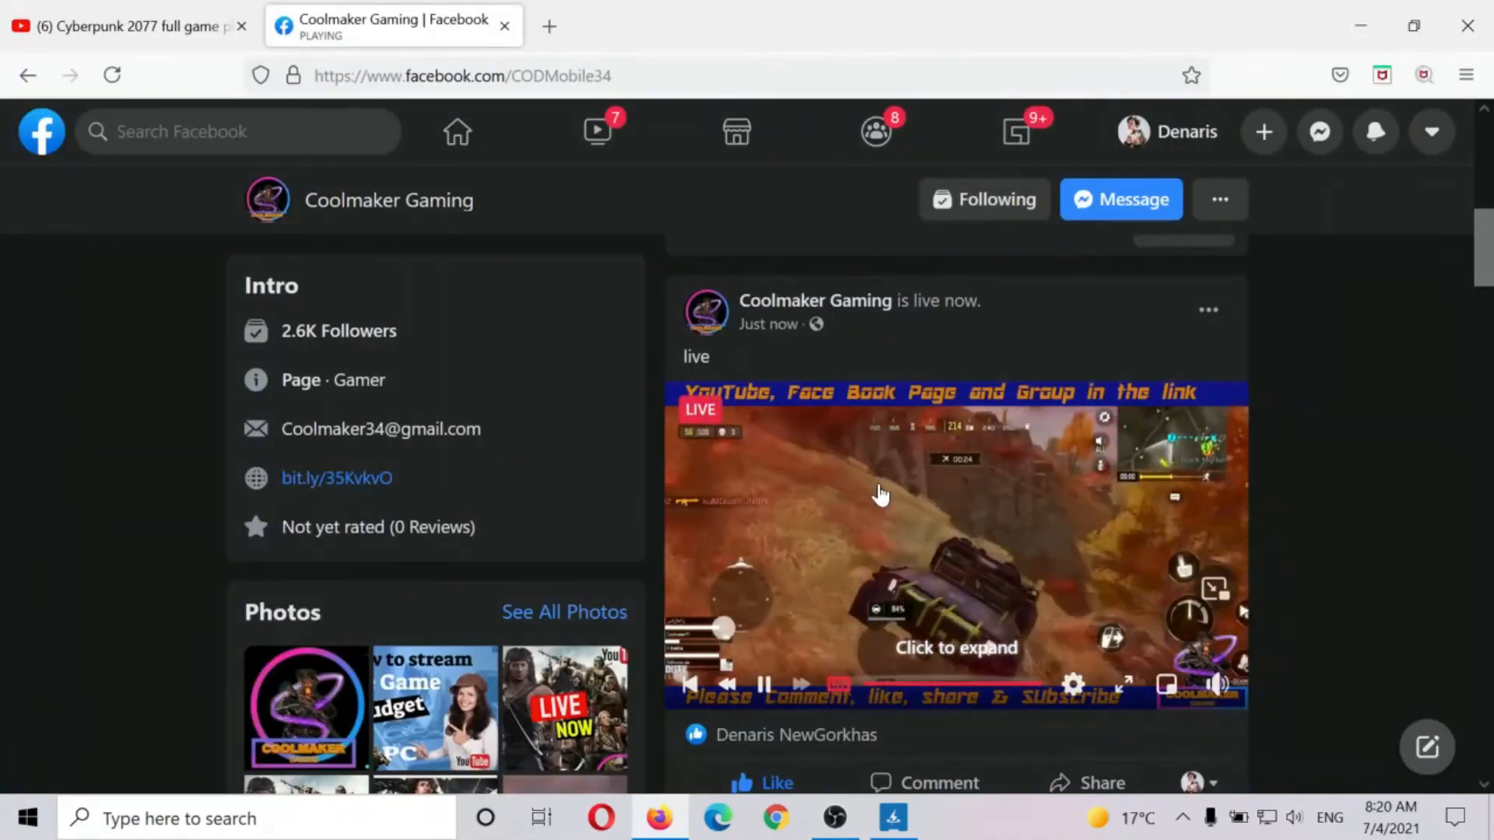
{"action": "scroll", "coordinate": [891, 479], "scroll_direction": "down", "scroll_amount": 2}
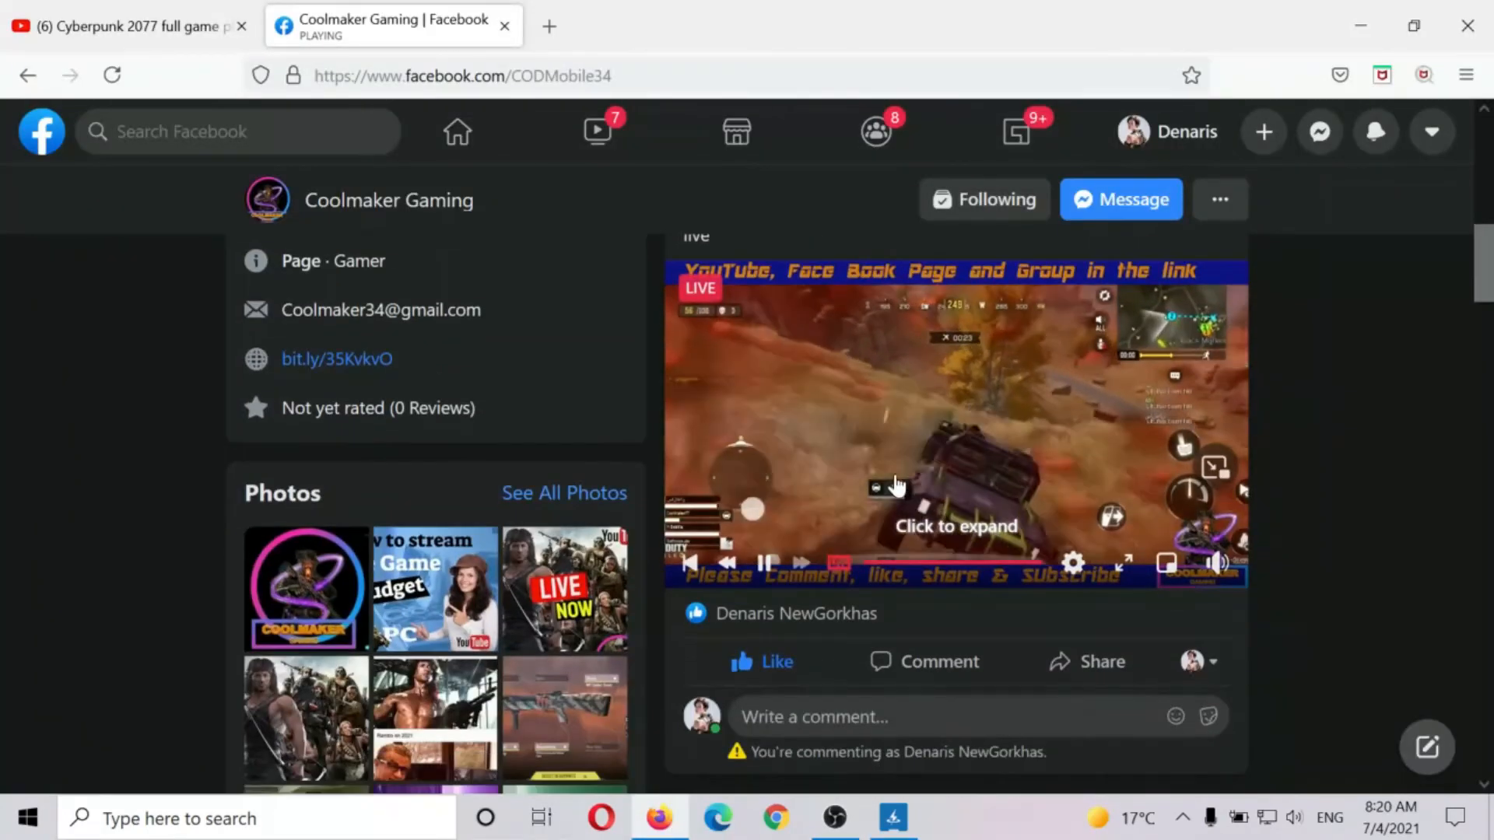
{"action": "left_click", "coordinate": [1123, 562]}
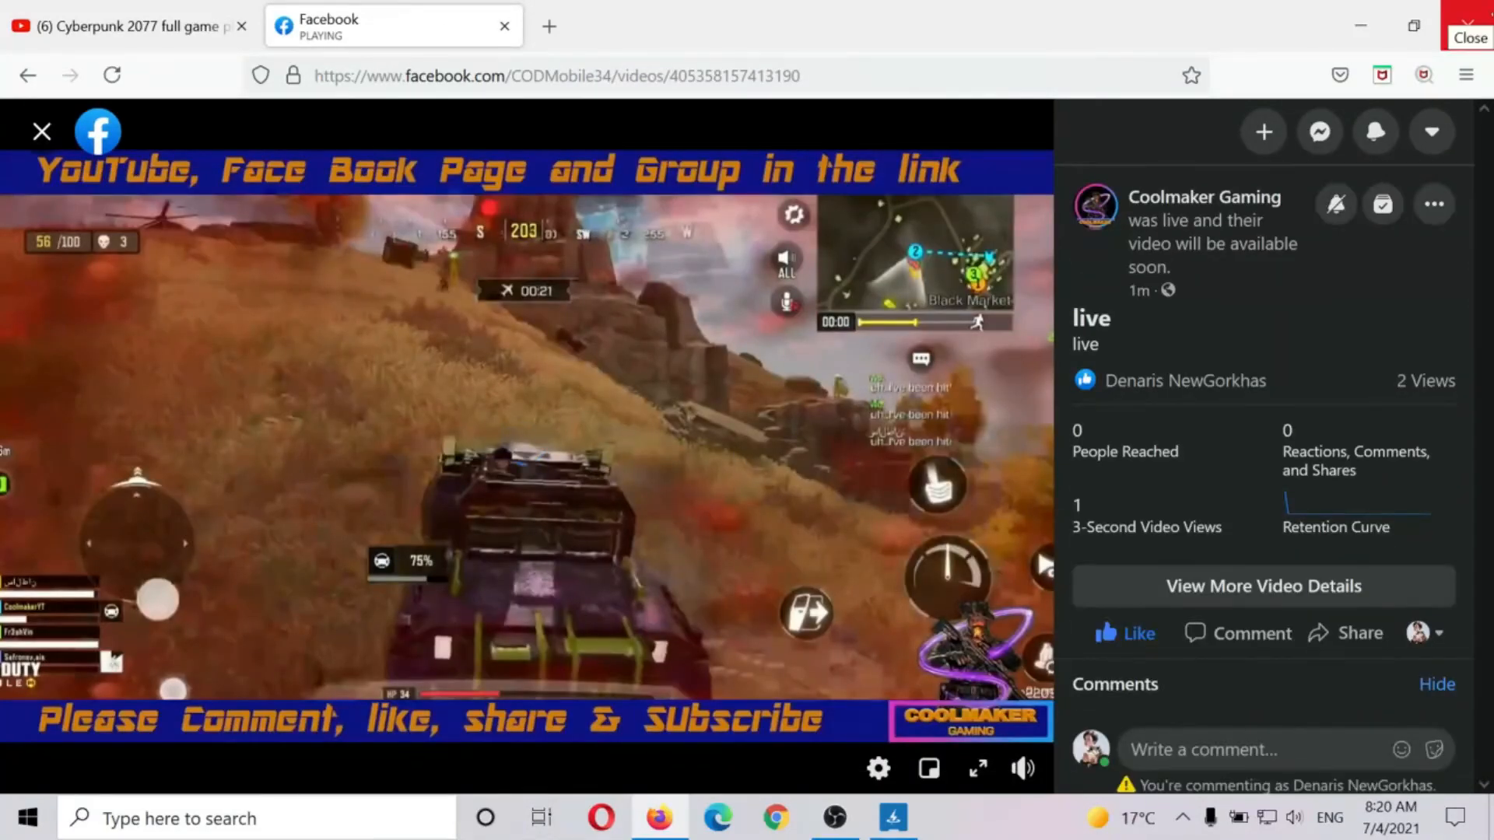
{"action": "left_click", "coordinate": [1468, 25]}
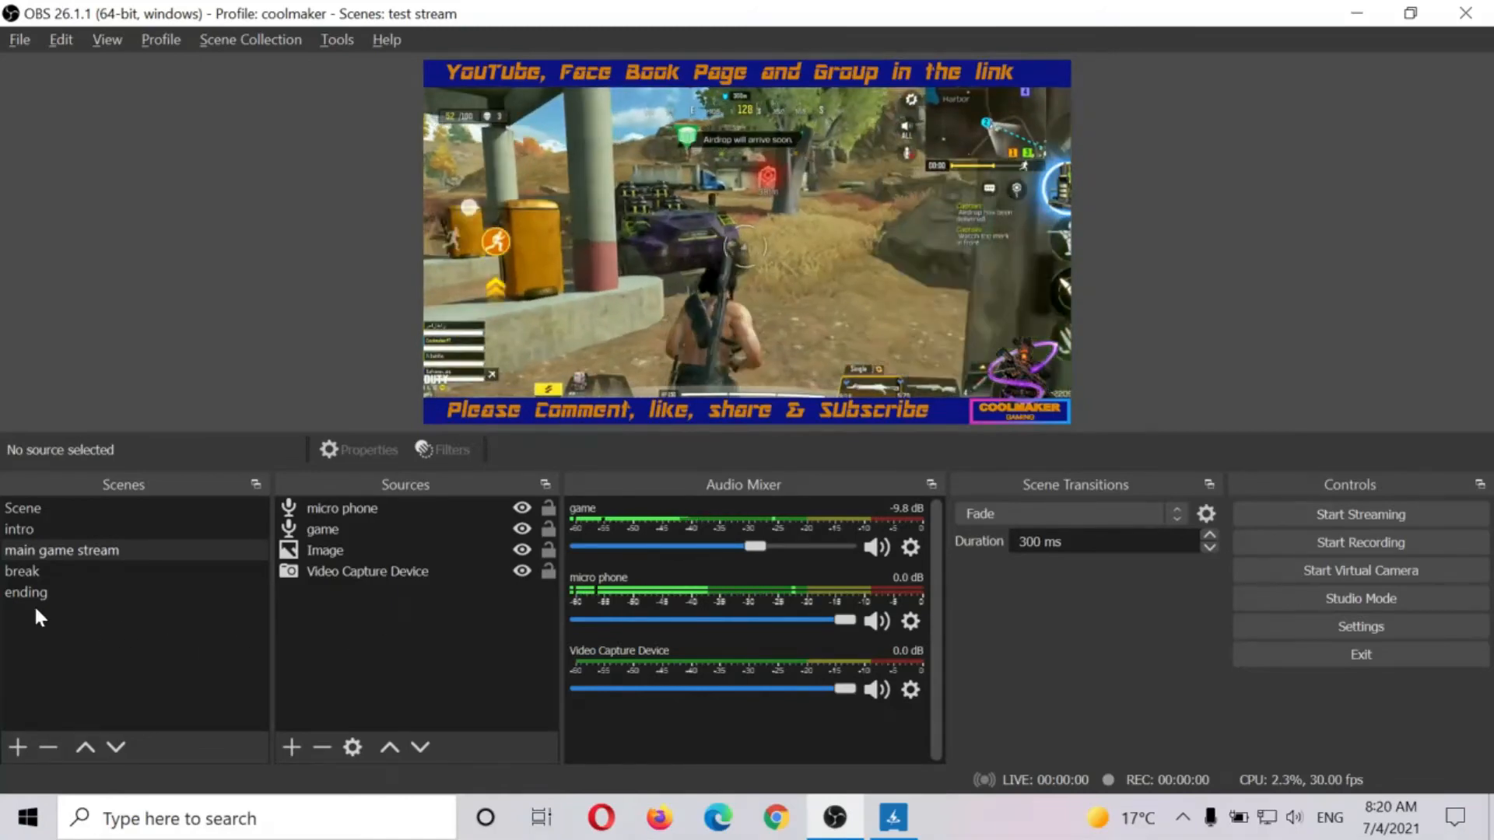
- Switch to the "ending" scene of the test stream collection
{"action": "left_click", "coordinate": [30, 591]}
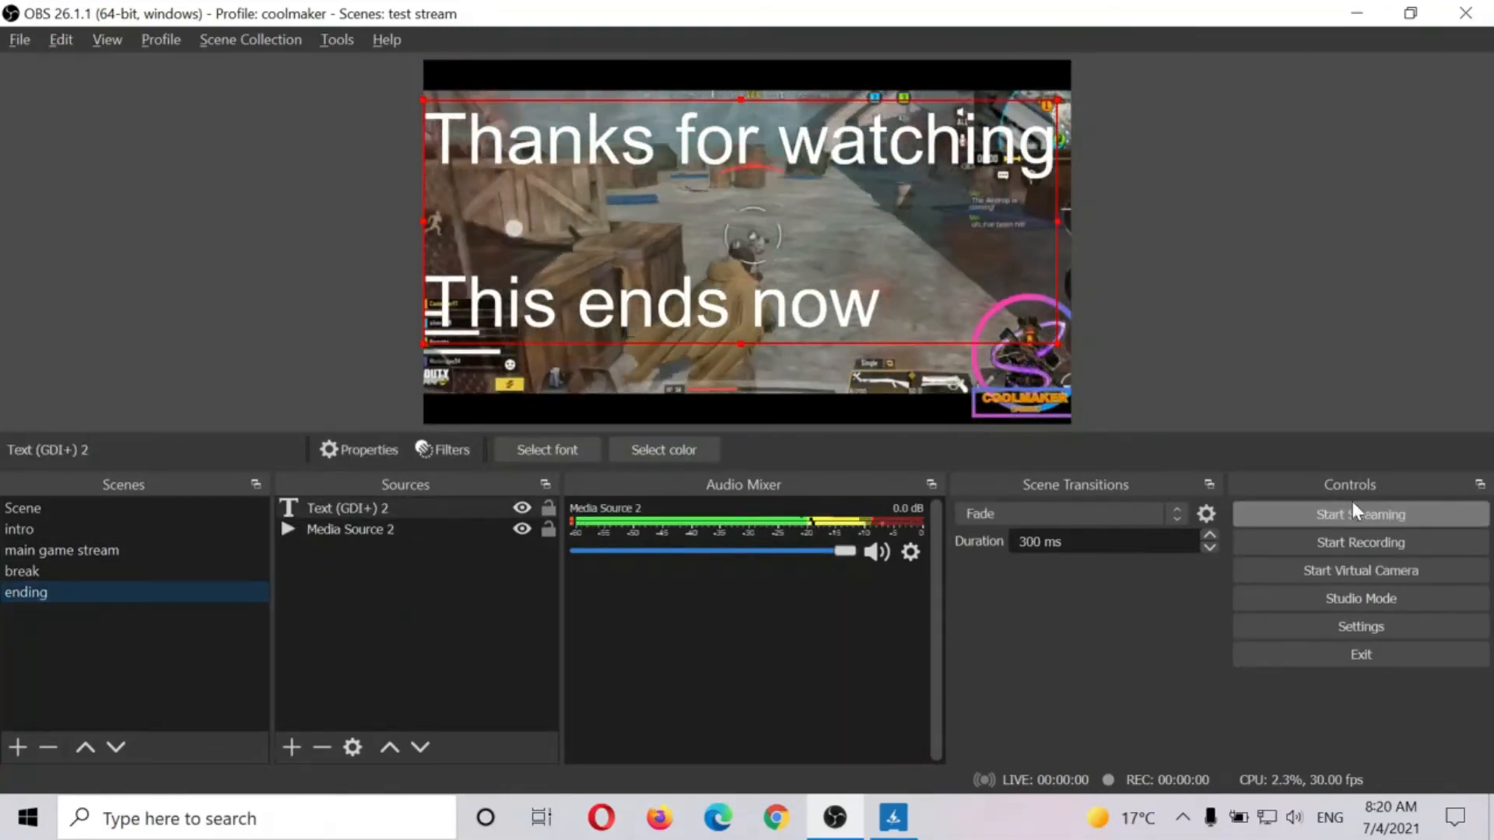
- Review the Video, Stream, Output, Audio and General settings, including the General options down to Multiview, and close the settings without changes
{"action": "left_click", "coordinate": [1357, 630]}
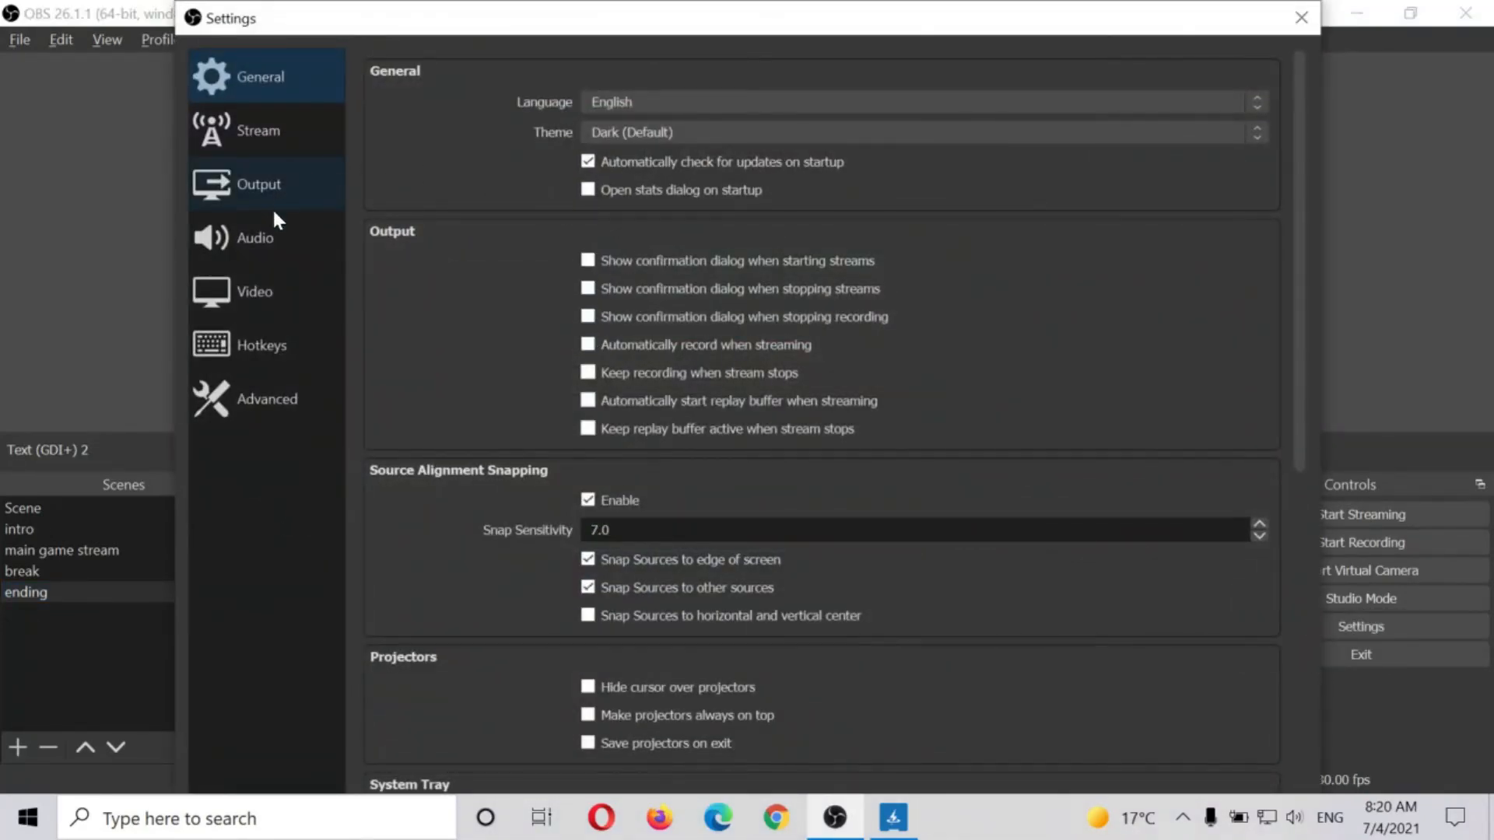
{"action": "left_click", "coordinate": [268, 296]}
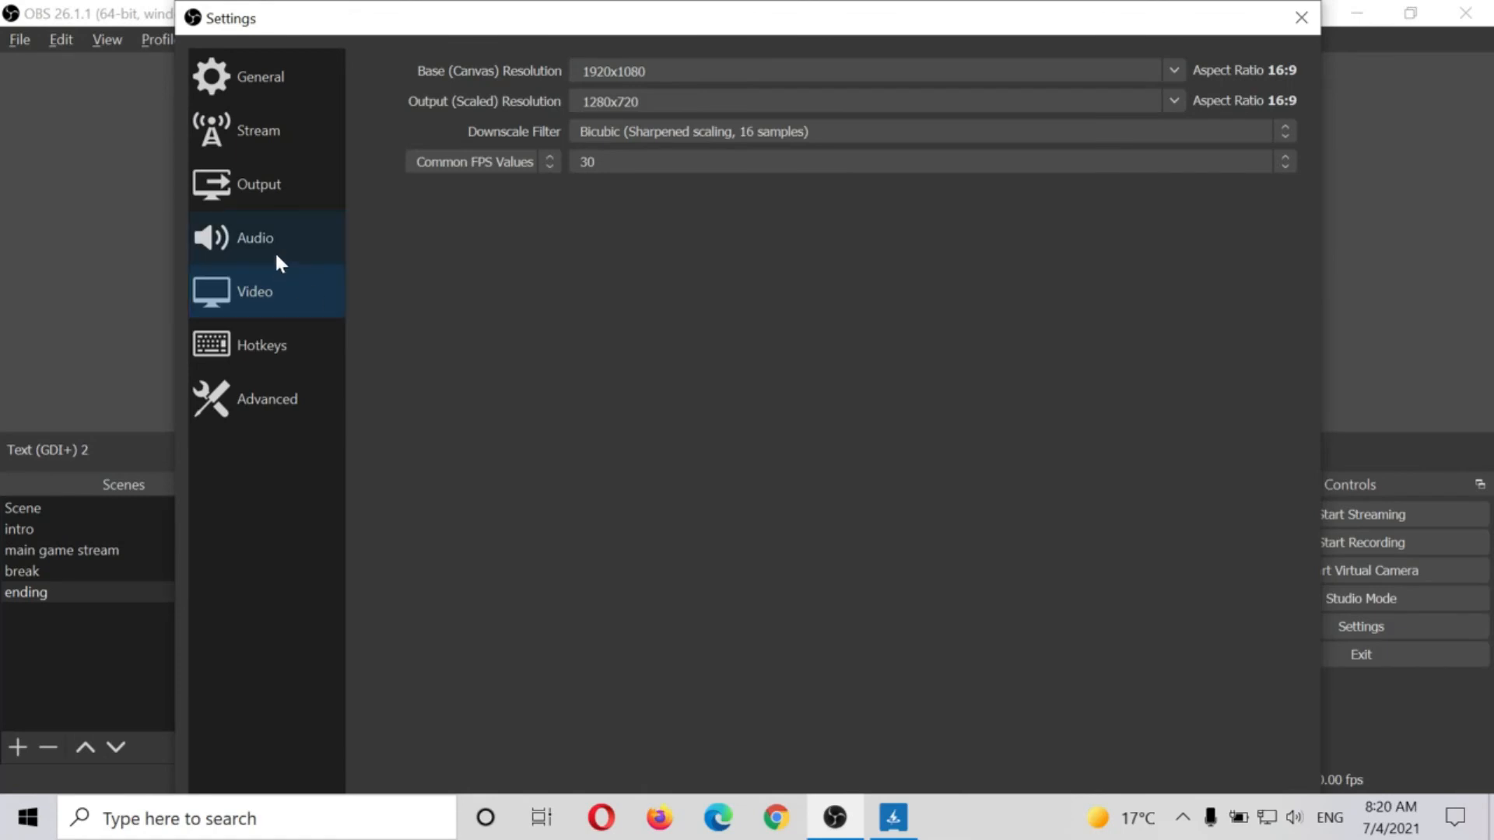
{"action": "left_click", "coordinate": [257, 144]}
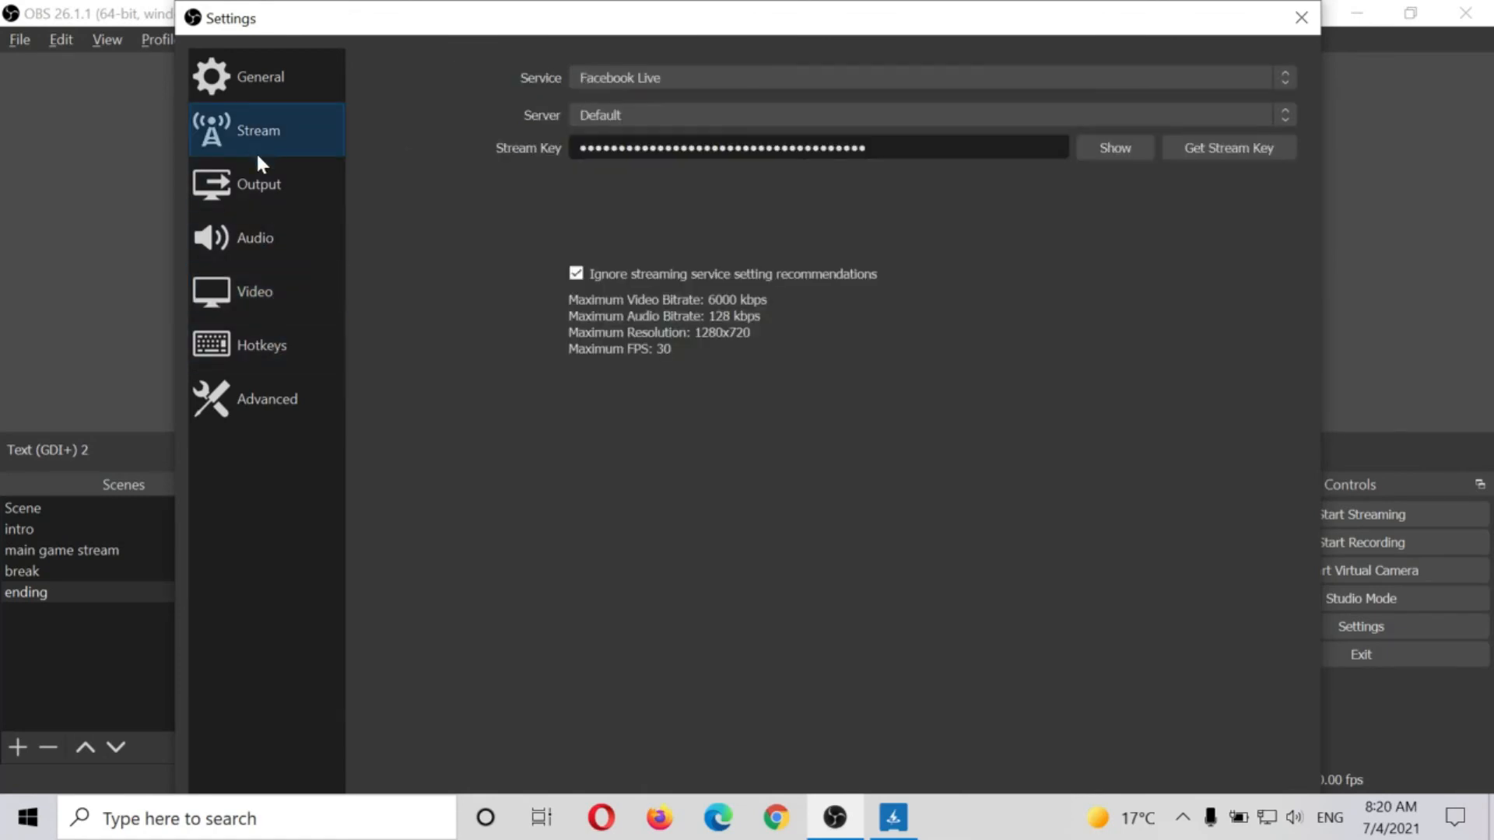
{"action": "left_click", "coordinate": [253, 186]}
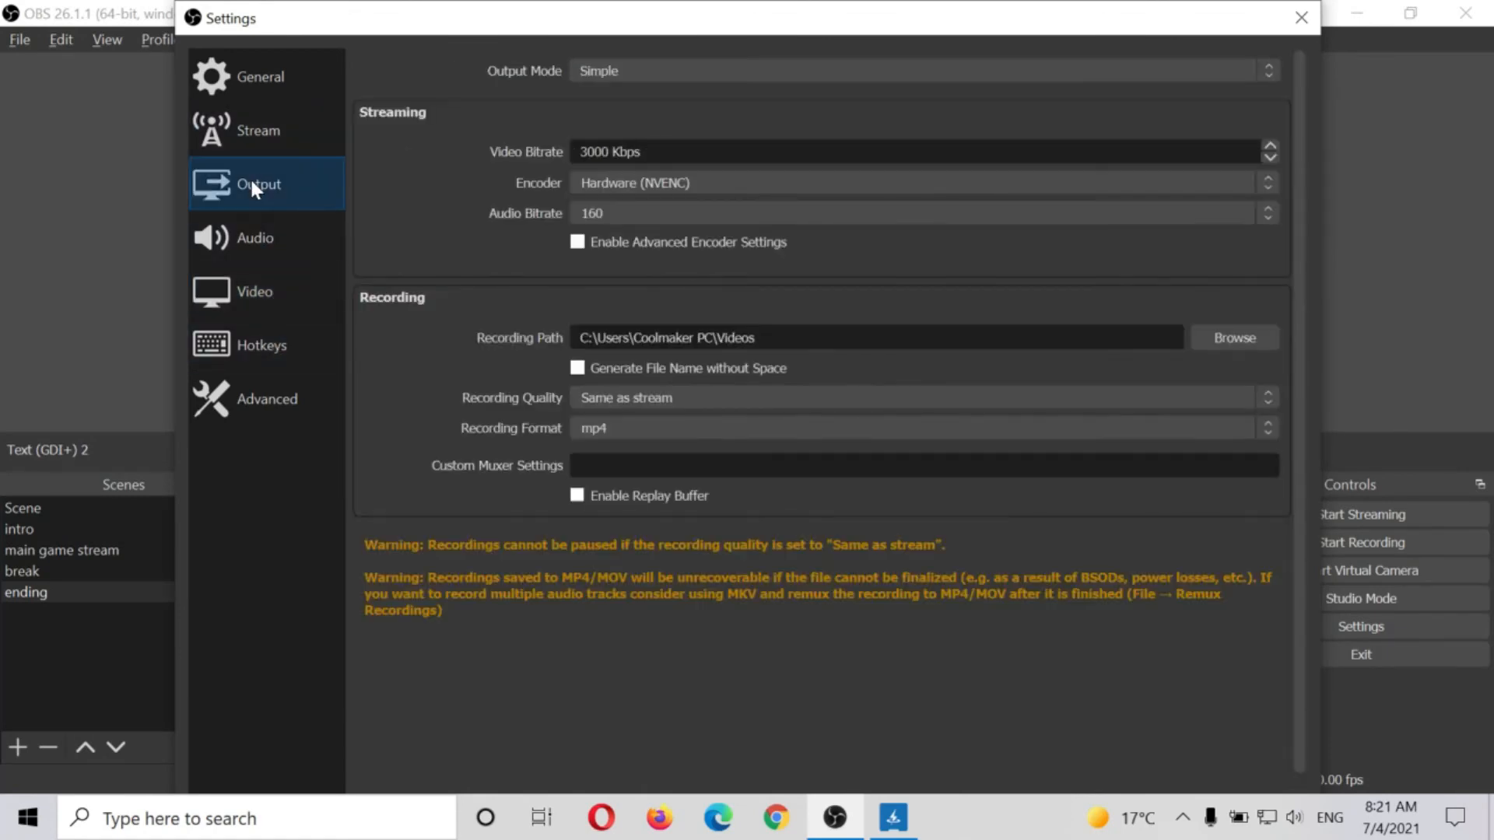
{"action": "left_click", "coordinate": [253, 234]}
{"action": "left_click", "coordinate": [281, 98]}
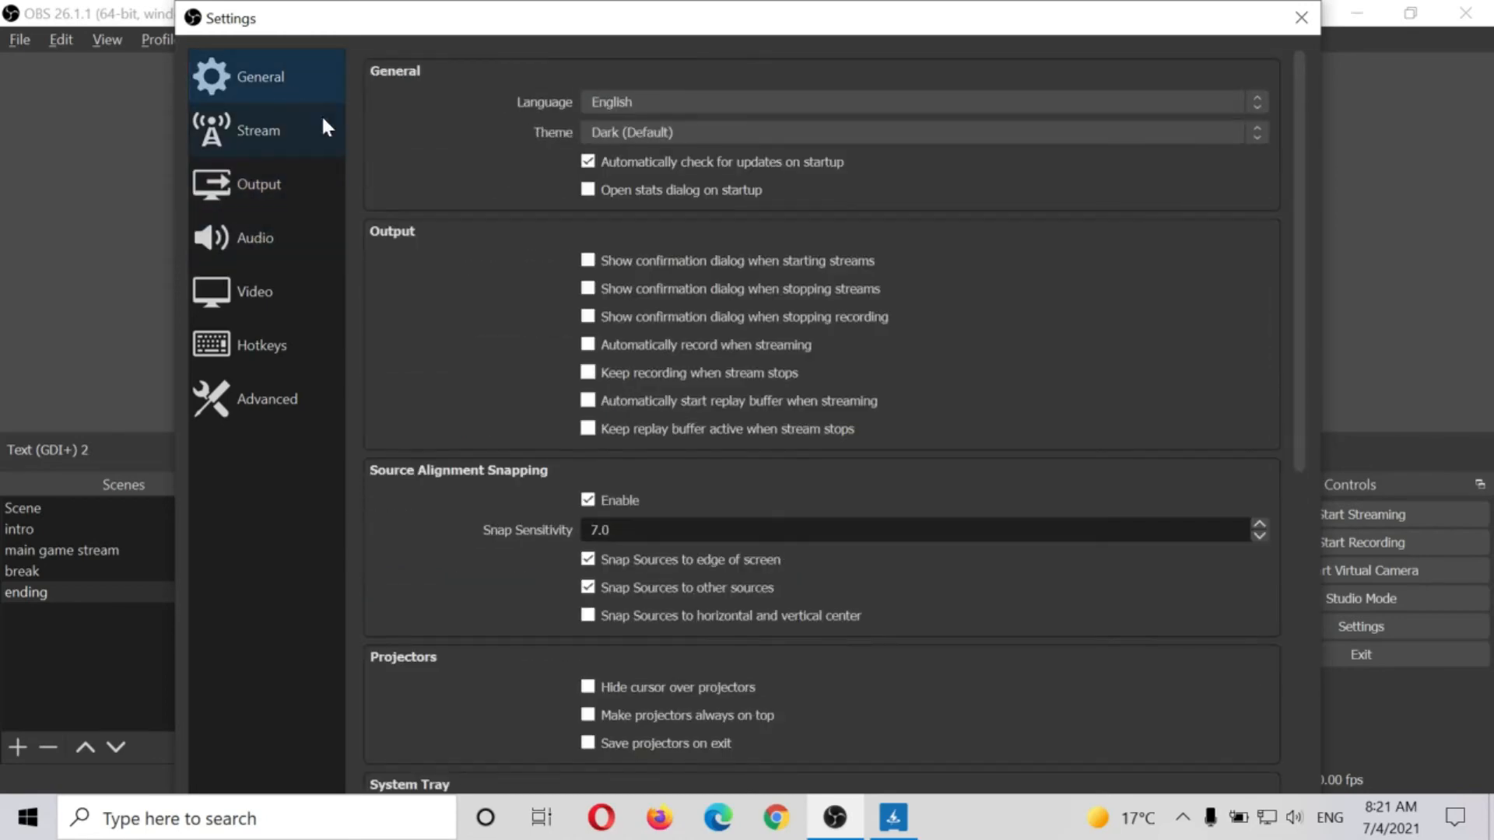
{"action": "scroll", "coordinate": [382, 273], "scroll_direction": "down", "scroll_amount": 4}
{"action": "scroll", "coordinate": [382, 281], "scroll_direction": "down", "scroll_amount": 5}
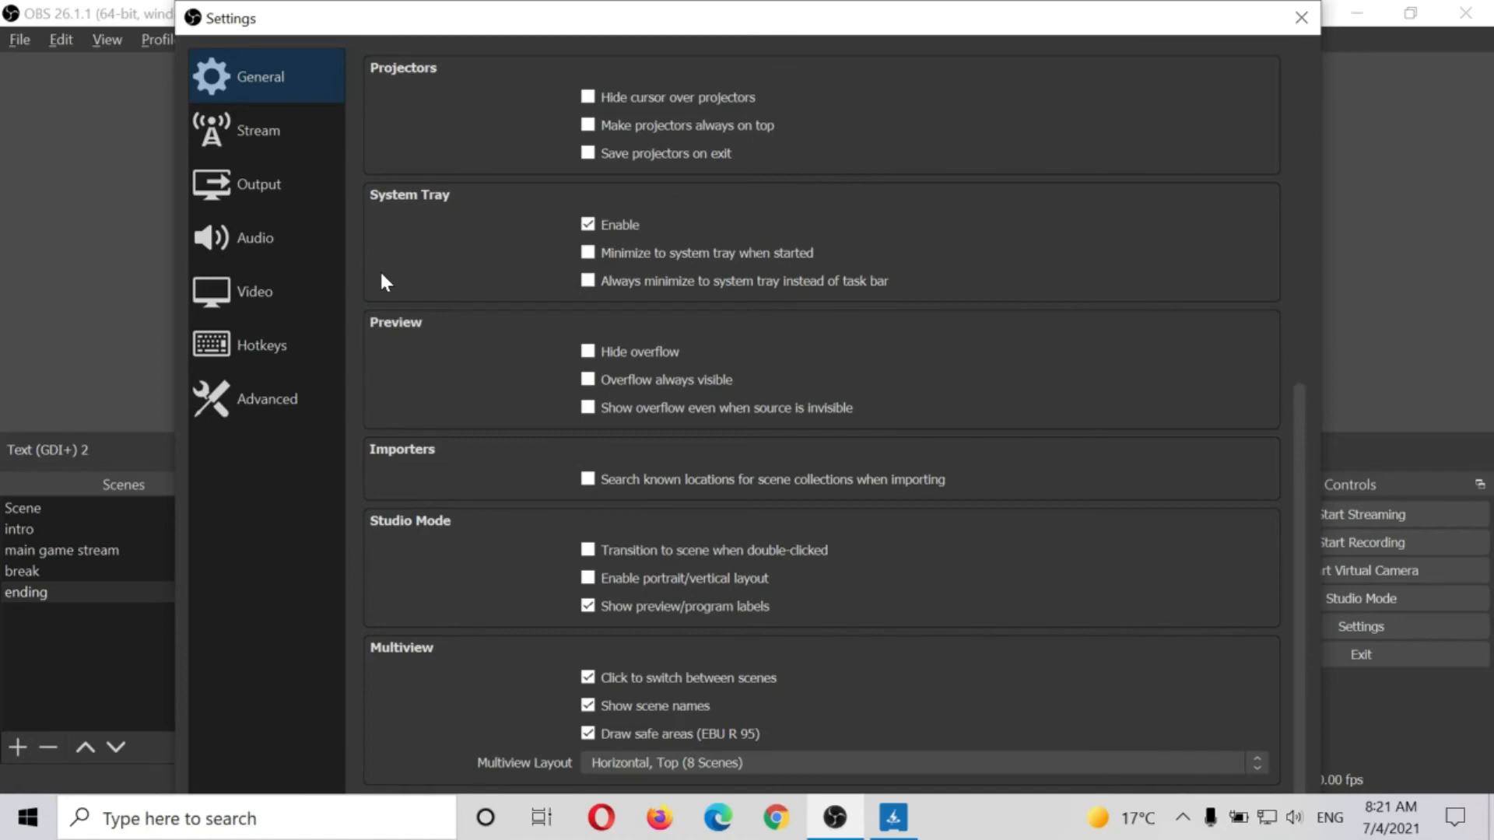
{"action": "left_click", "coordinate": [1301, 17]}
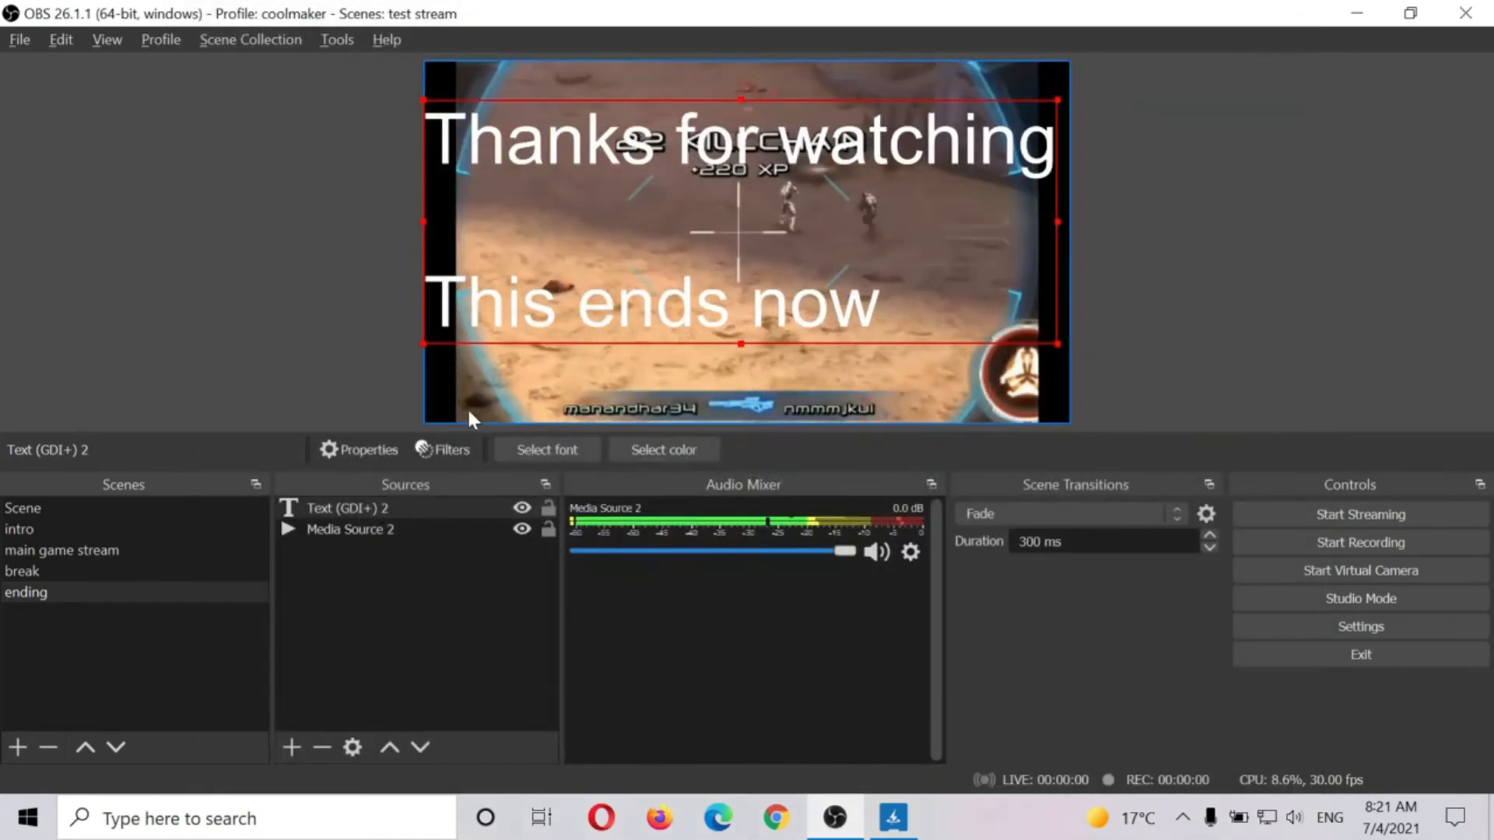
- Turn on Studio Mode to show the ending scene in separate Preview and Program views
{"action": "left_click", "coordinate": [1363, 601]}
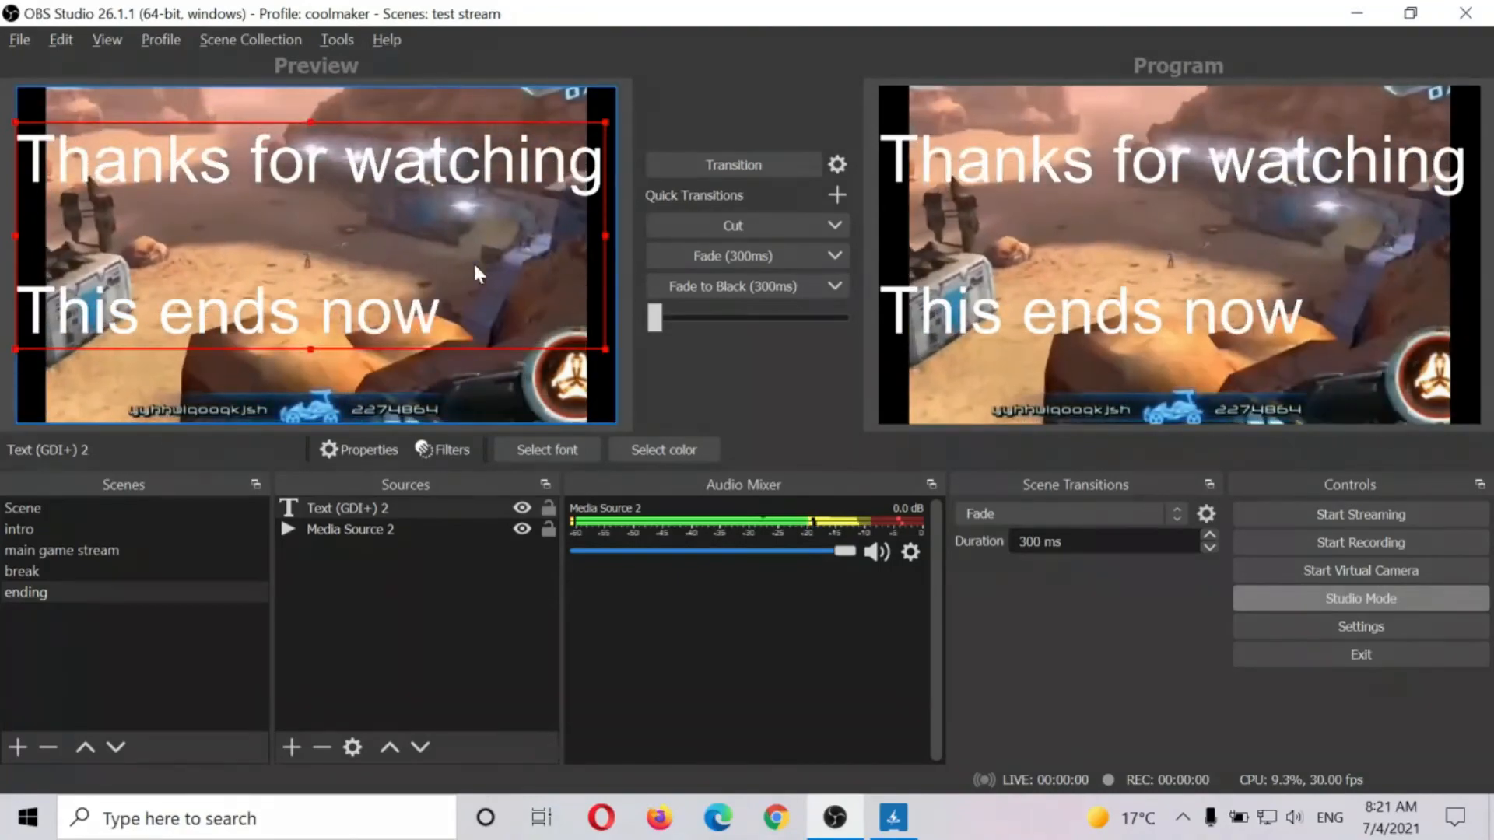